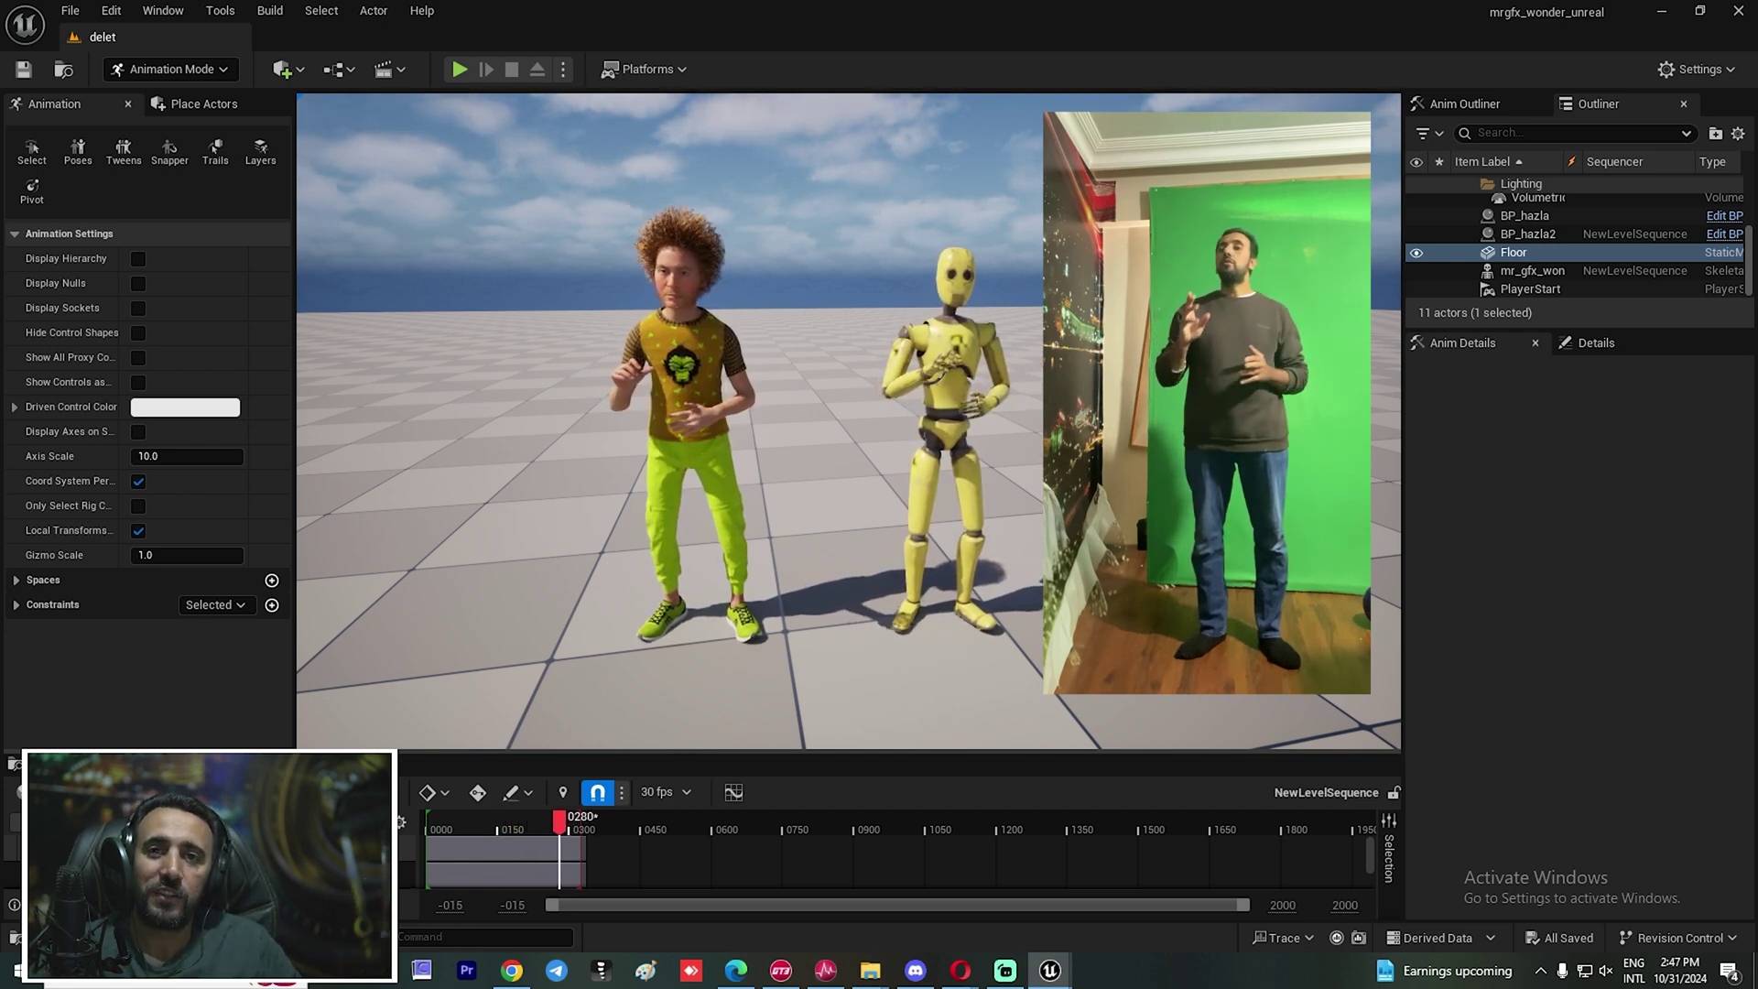
Play back the level sequence in a clean viewport to compare both characters with the reference footage
key(g)
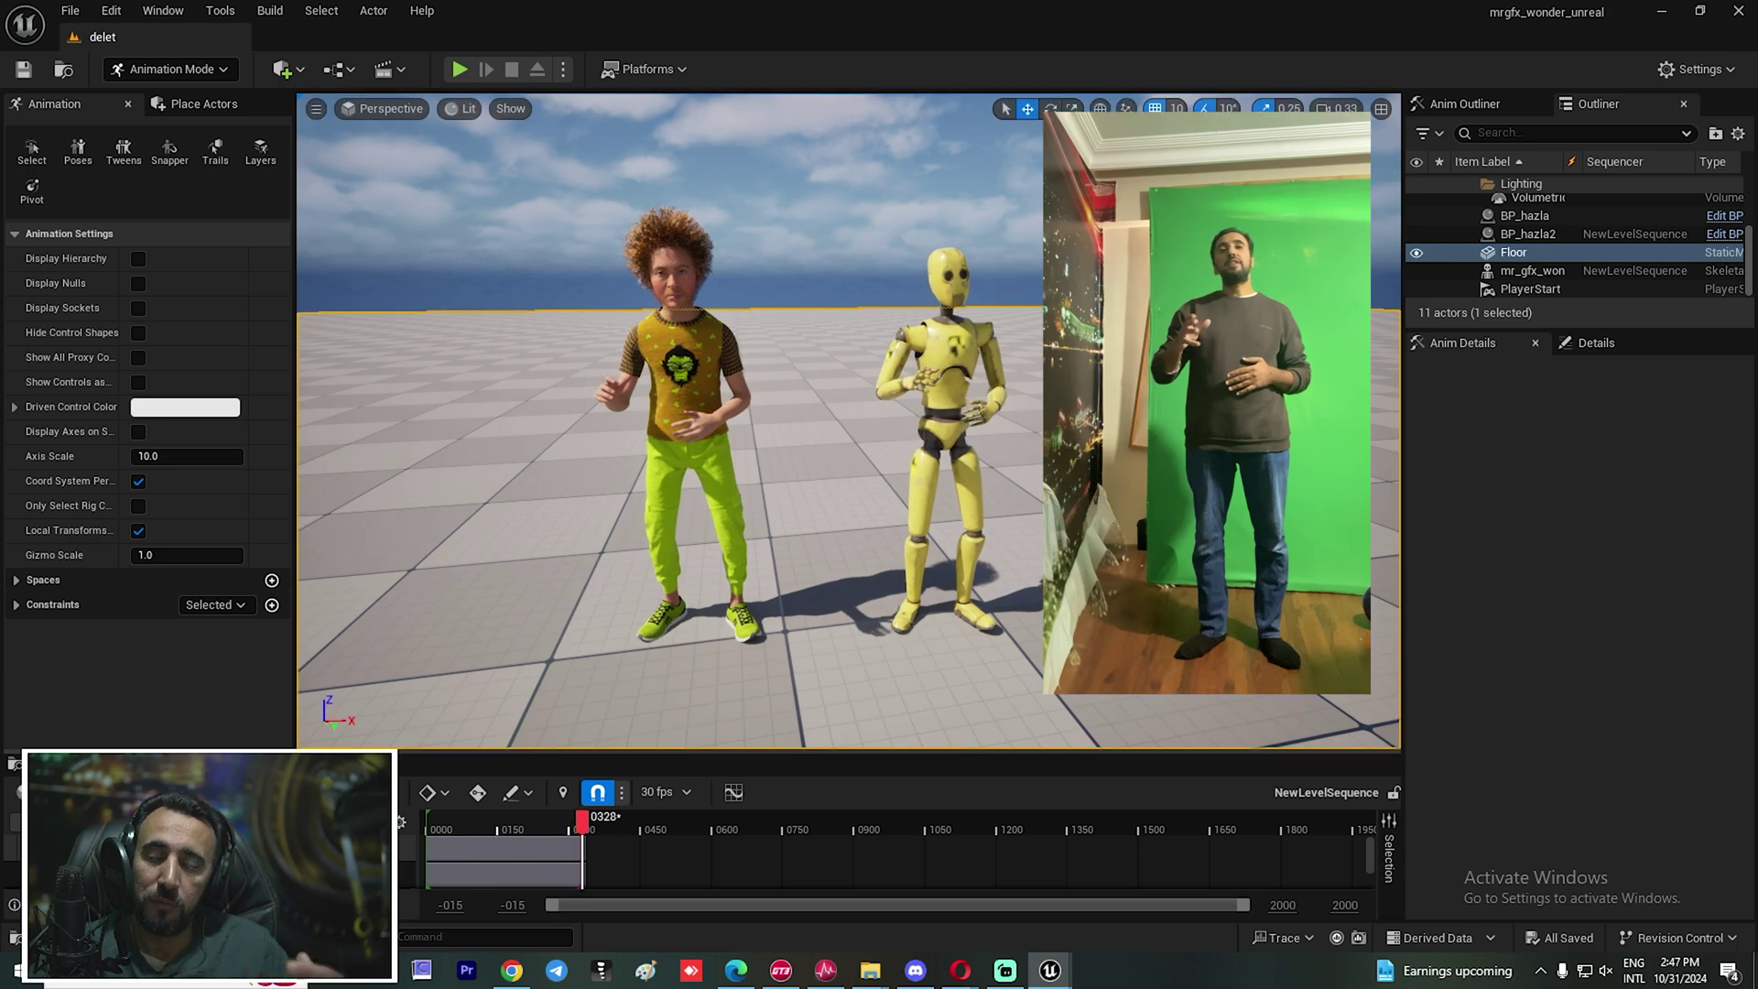
key(g)
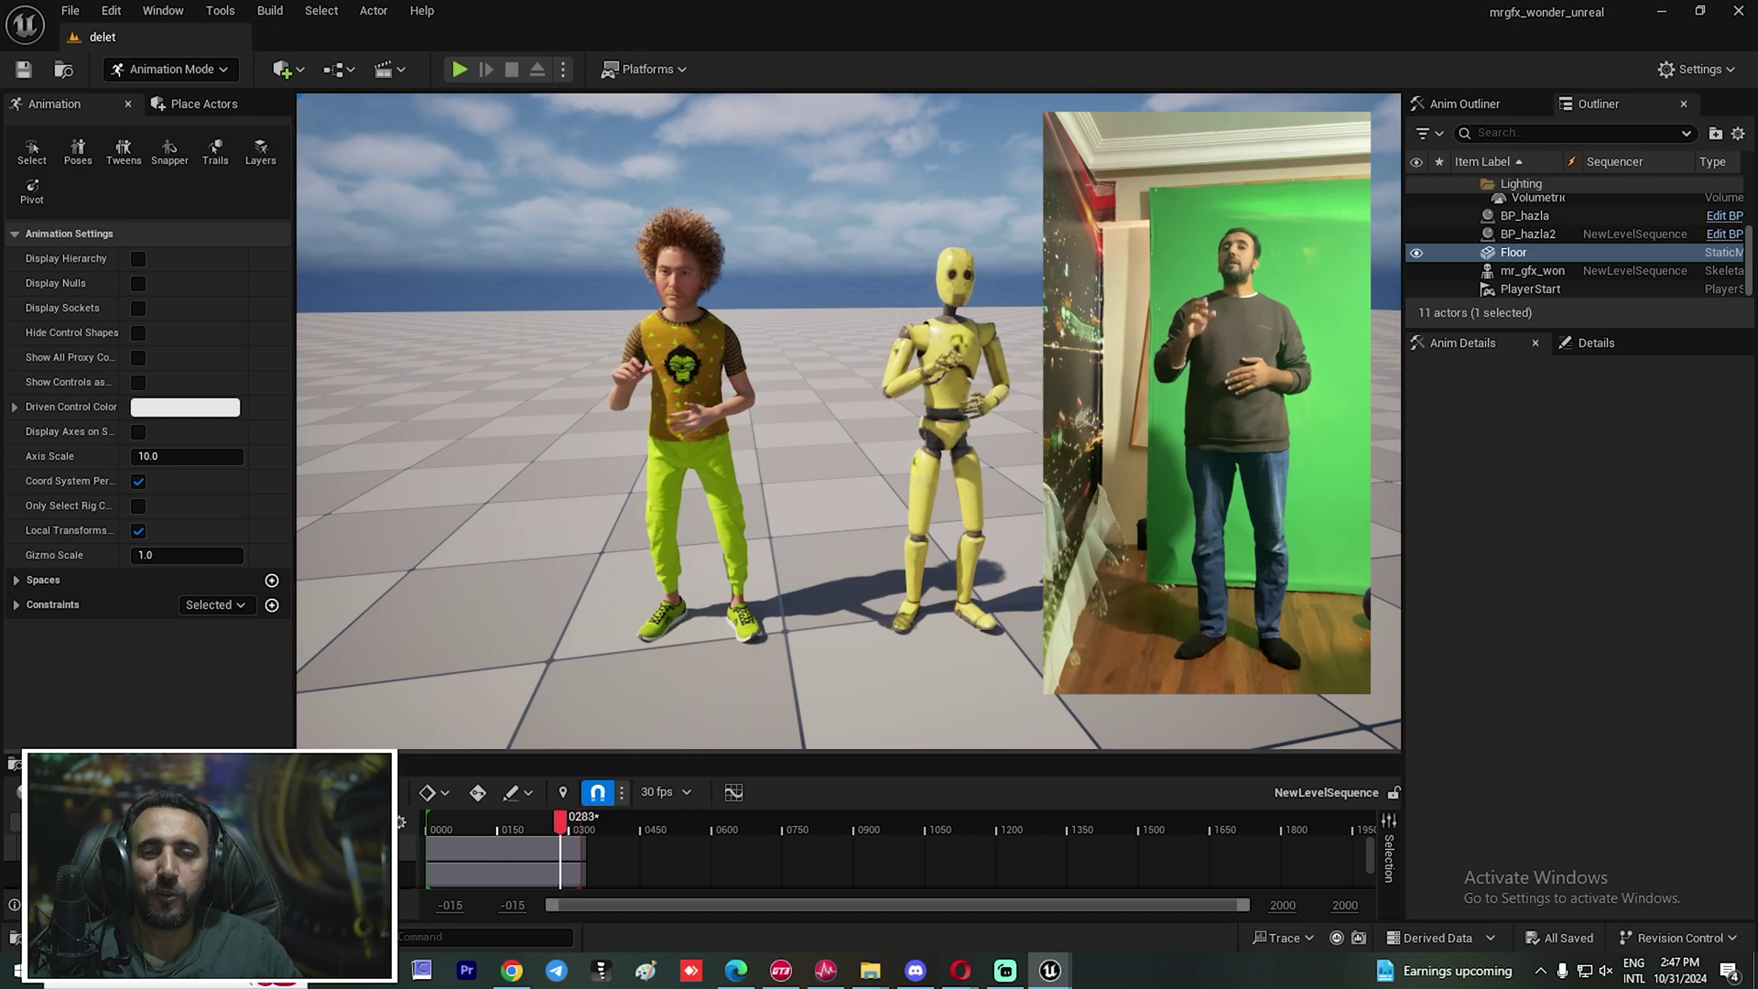
key(space)
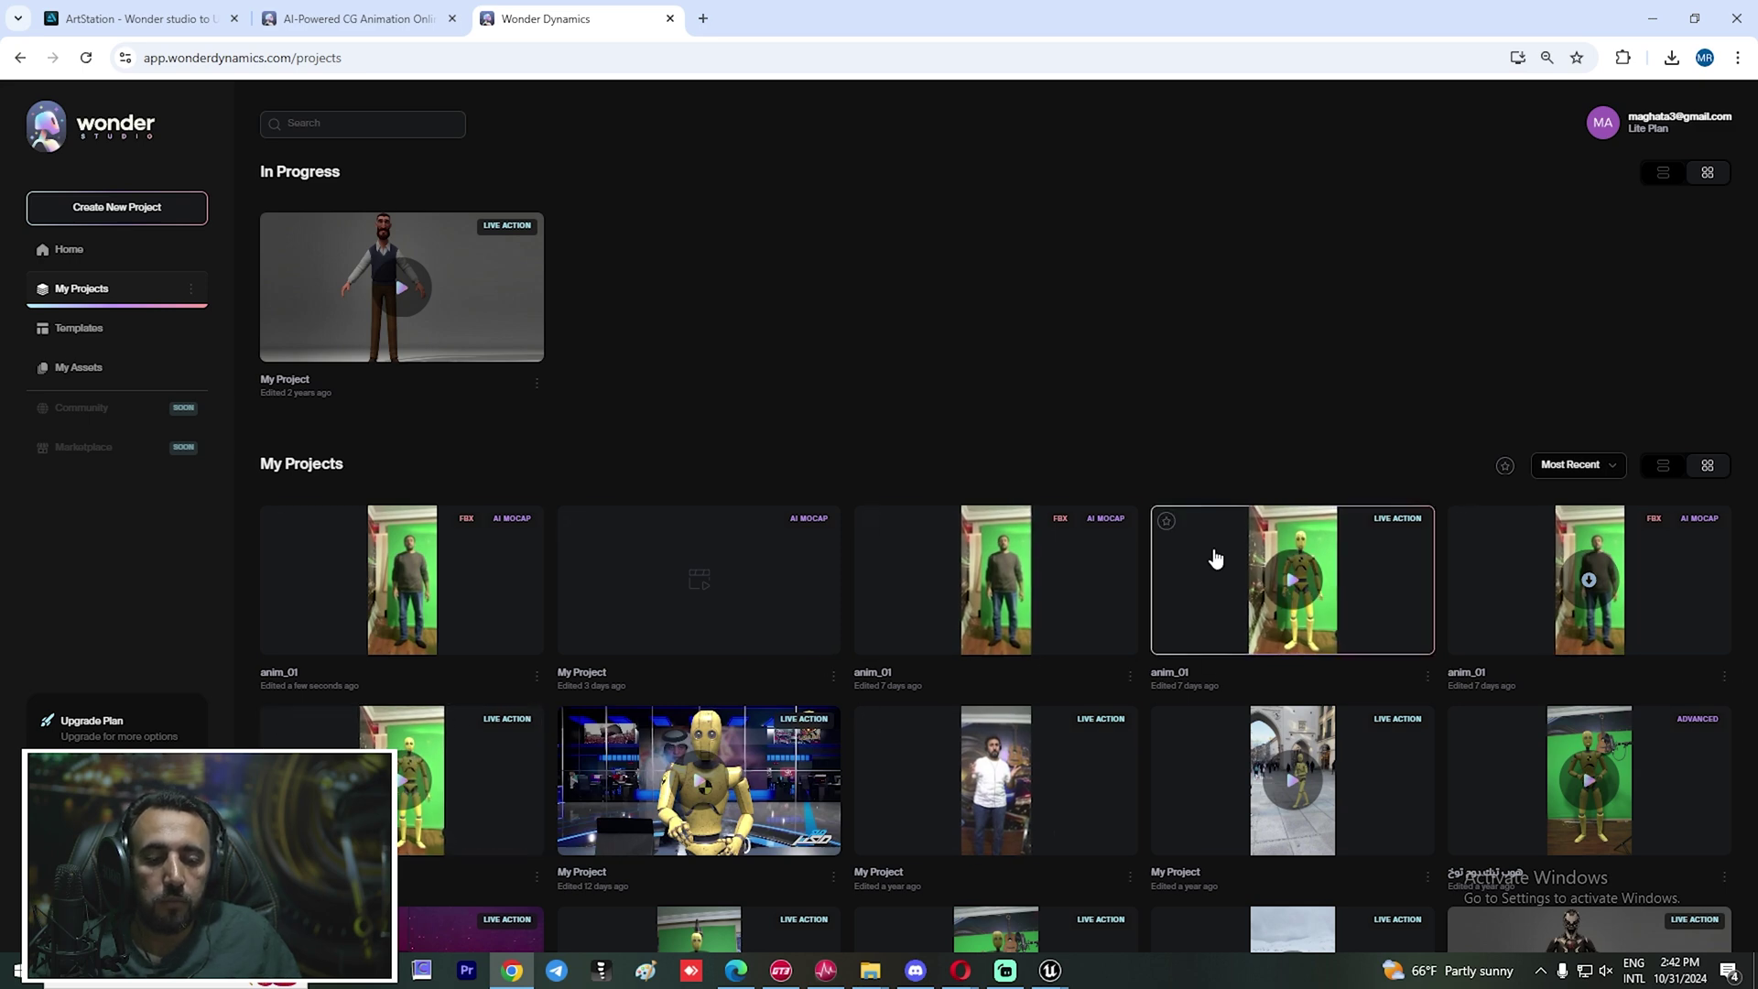
Download the FBX export of the anim_01 motion capture project from Wonder Studio and extract the output_pose (11) archive
click(1589, 581)
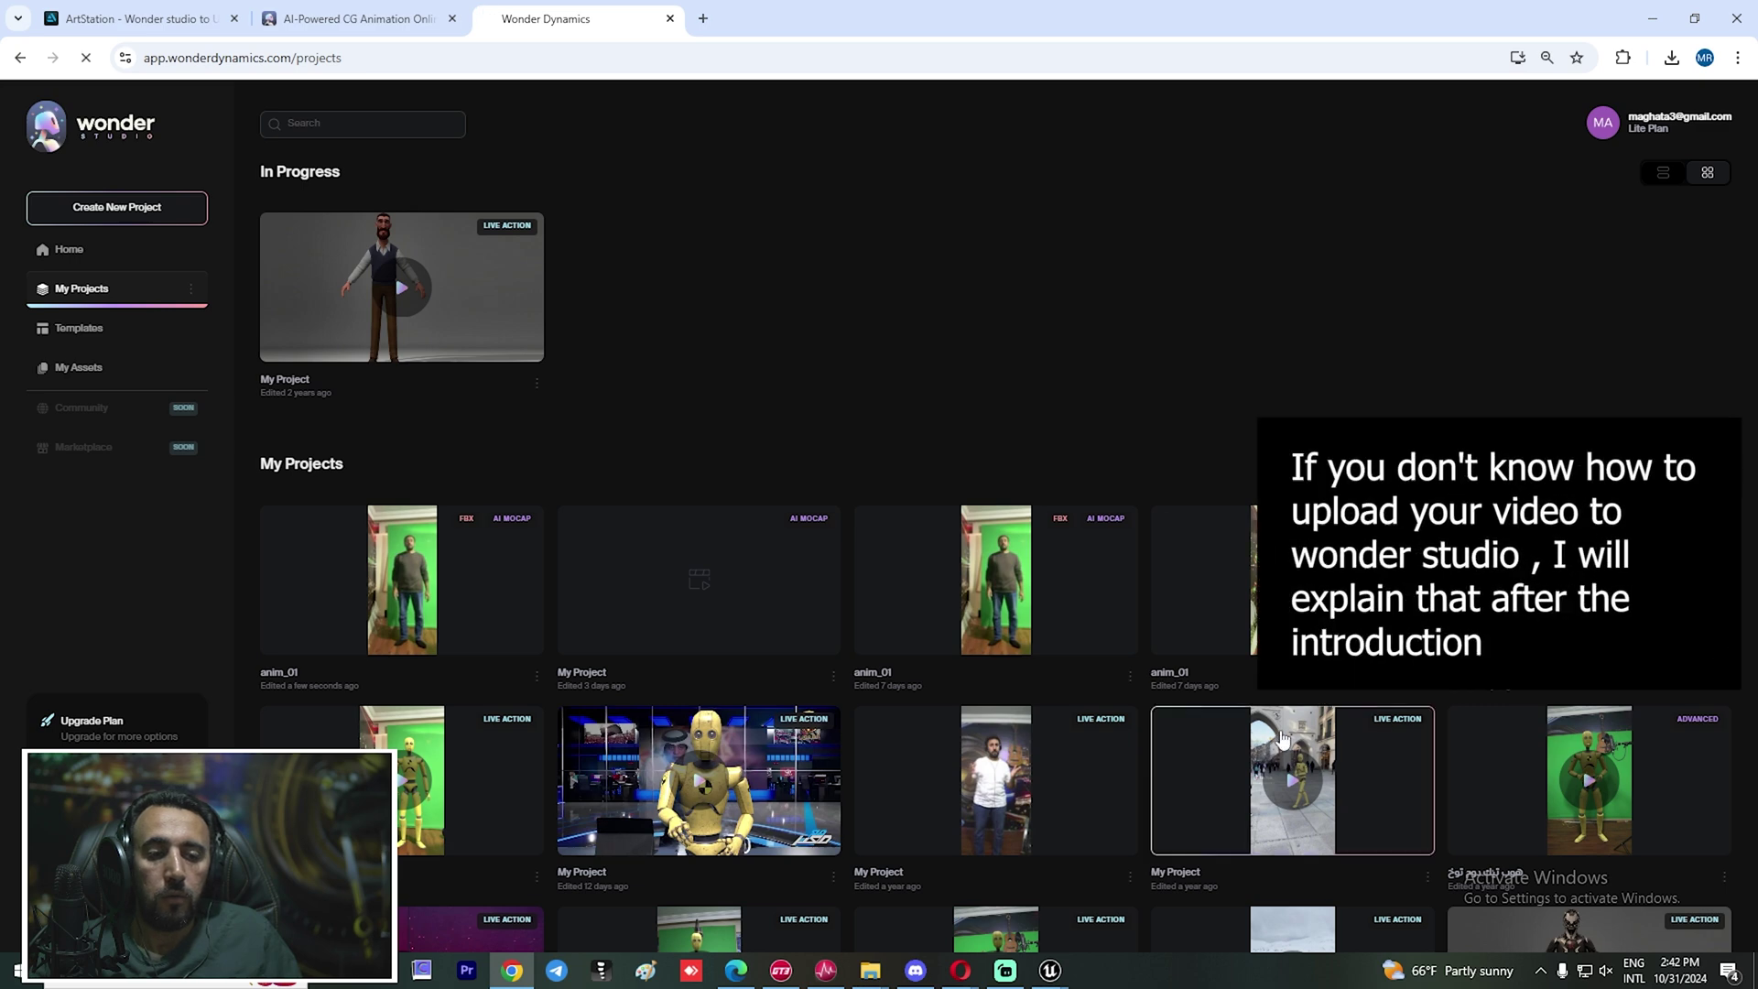
click(1624, 102)
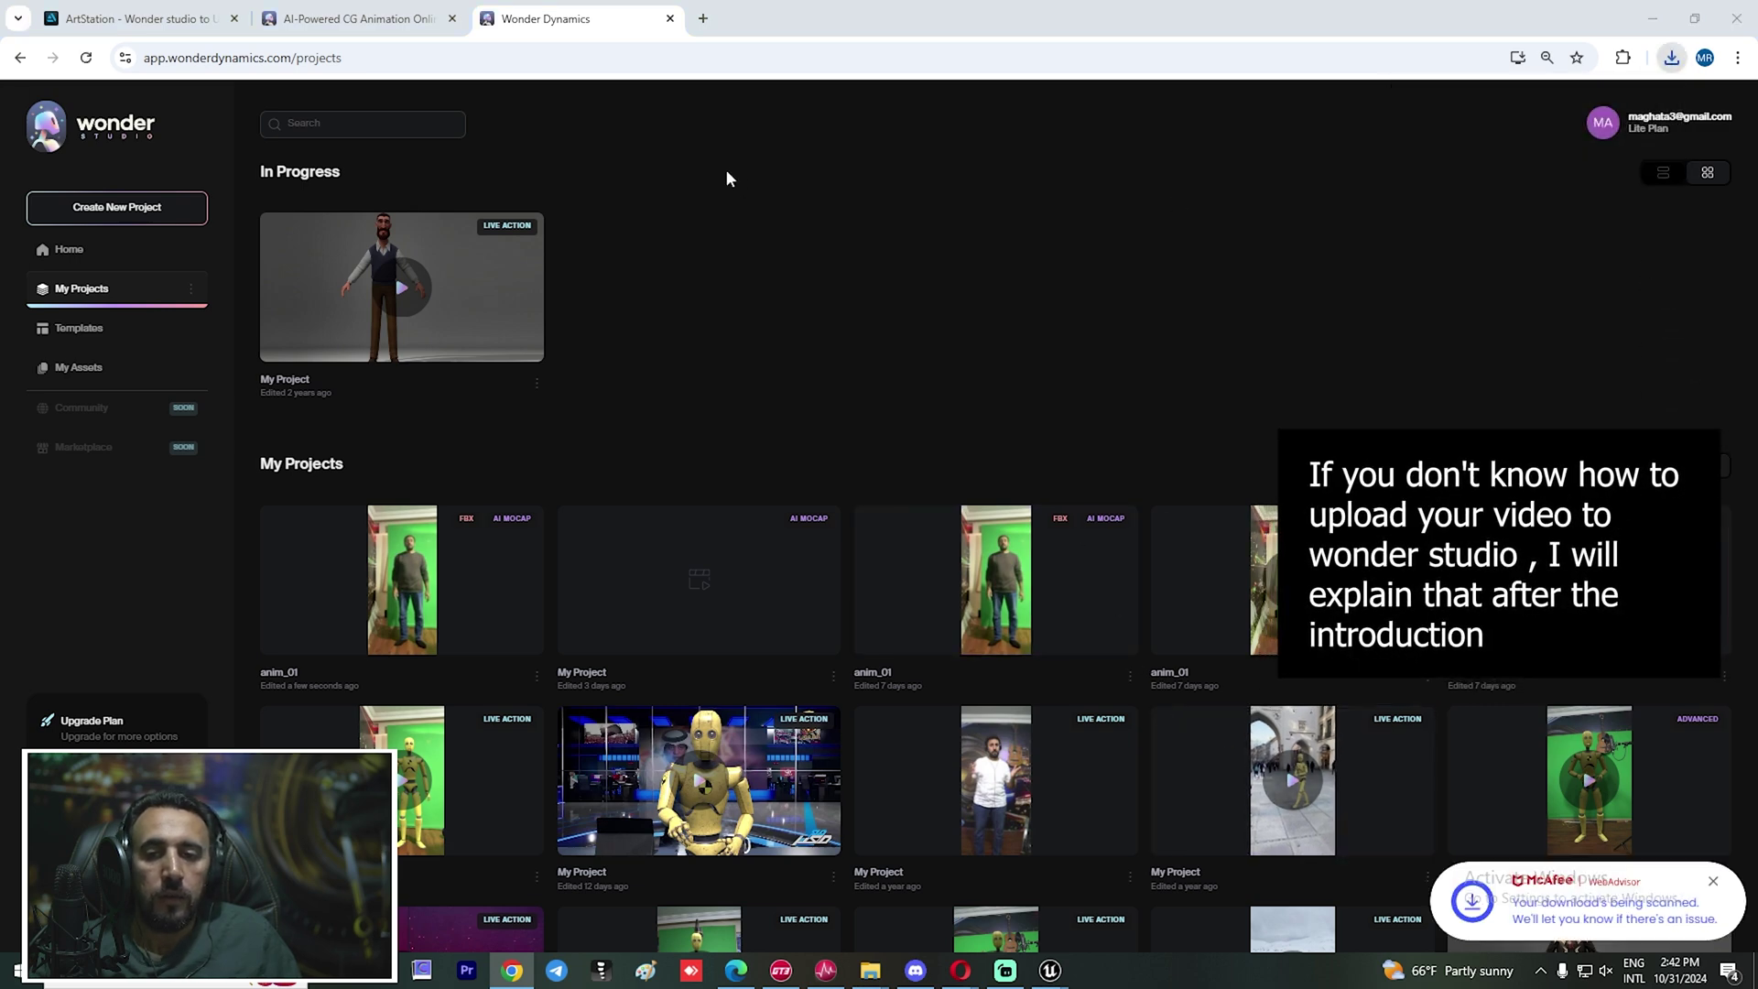
right_click(203, 265)
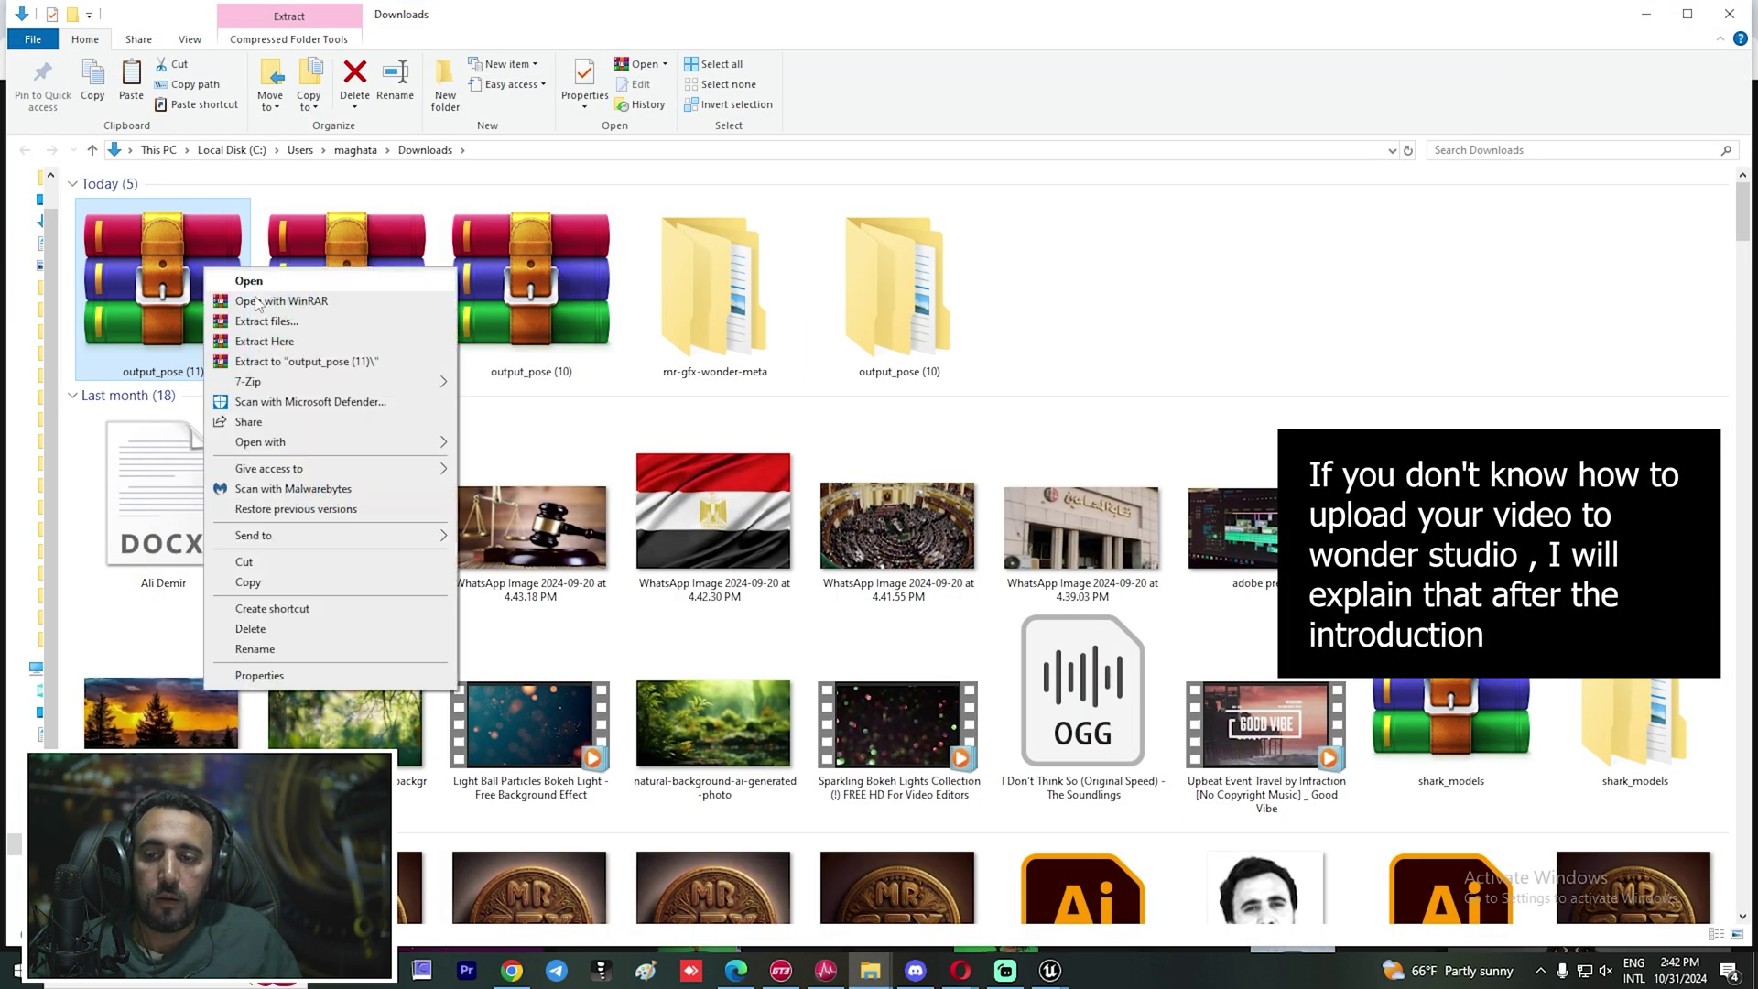
click(257, 320)
key(Return)
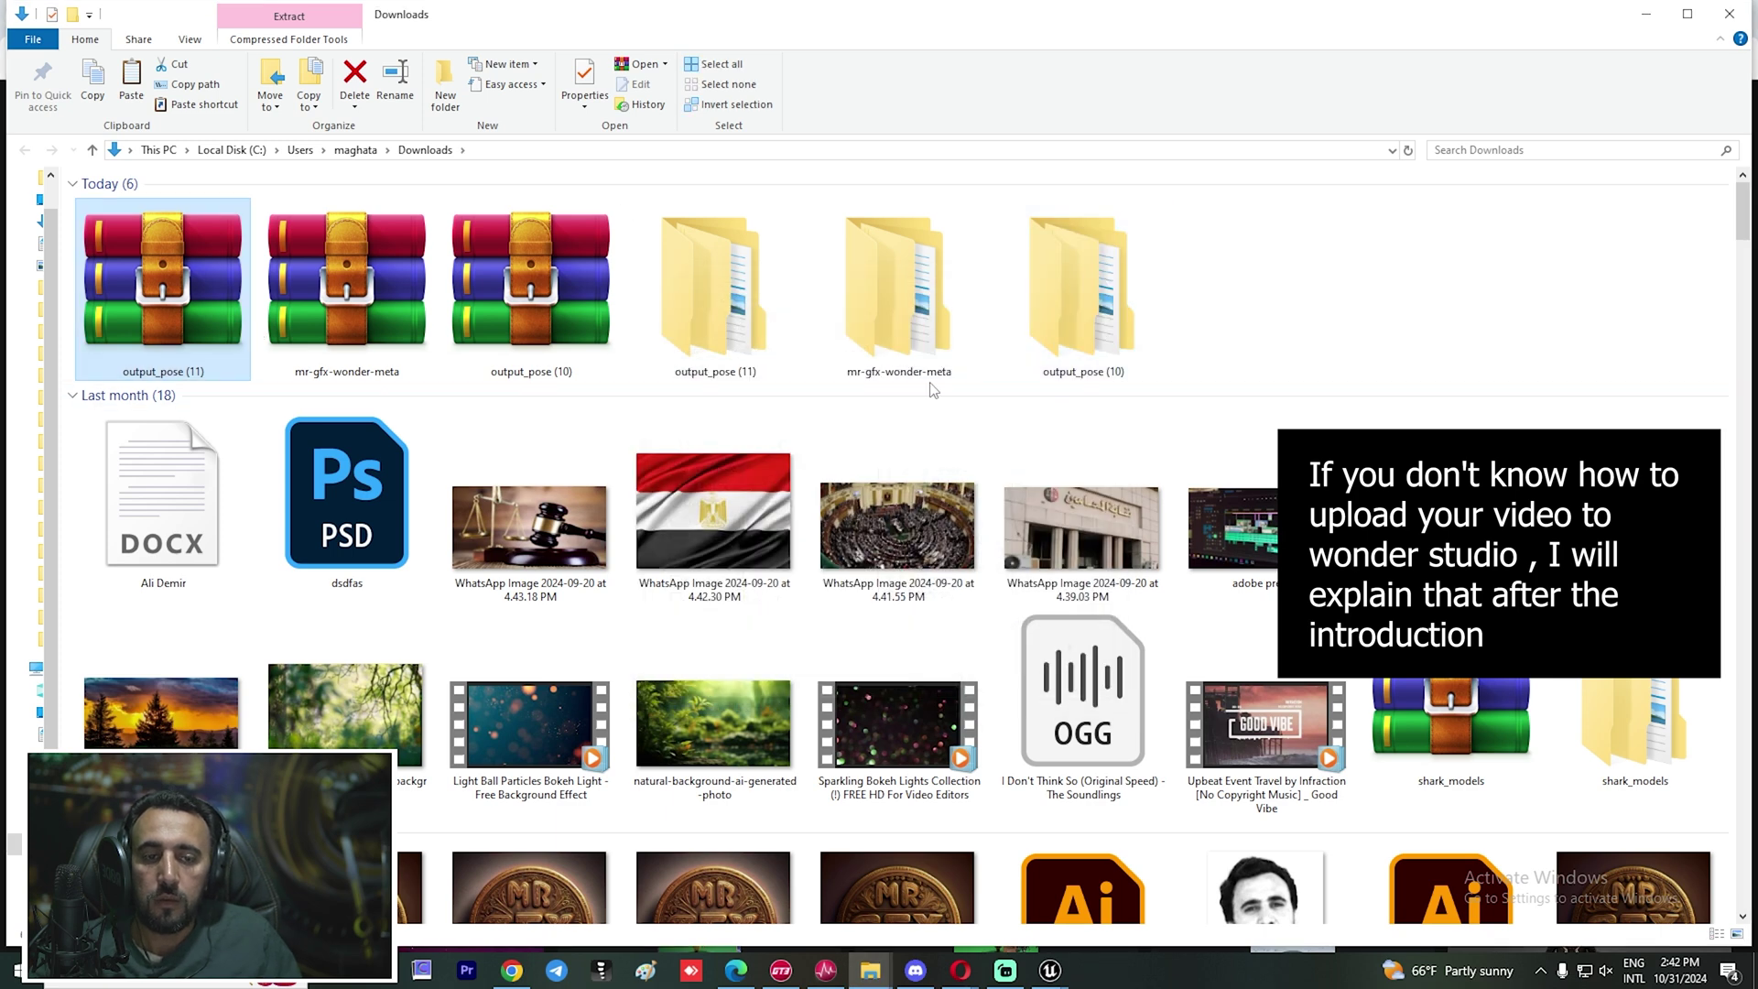
Bring talking_02.fbx from the extracted cut_0 folder into the mr_gfx_wonder_meta animation folder in Unreal Engine
double_click(718, 316)
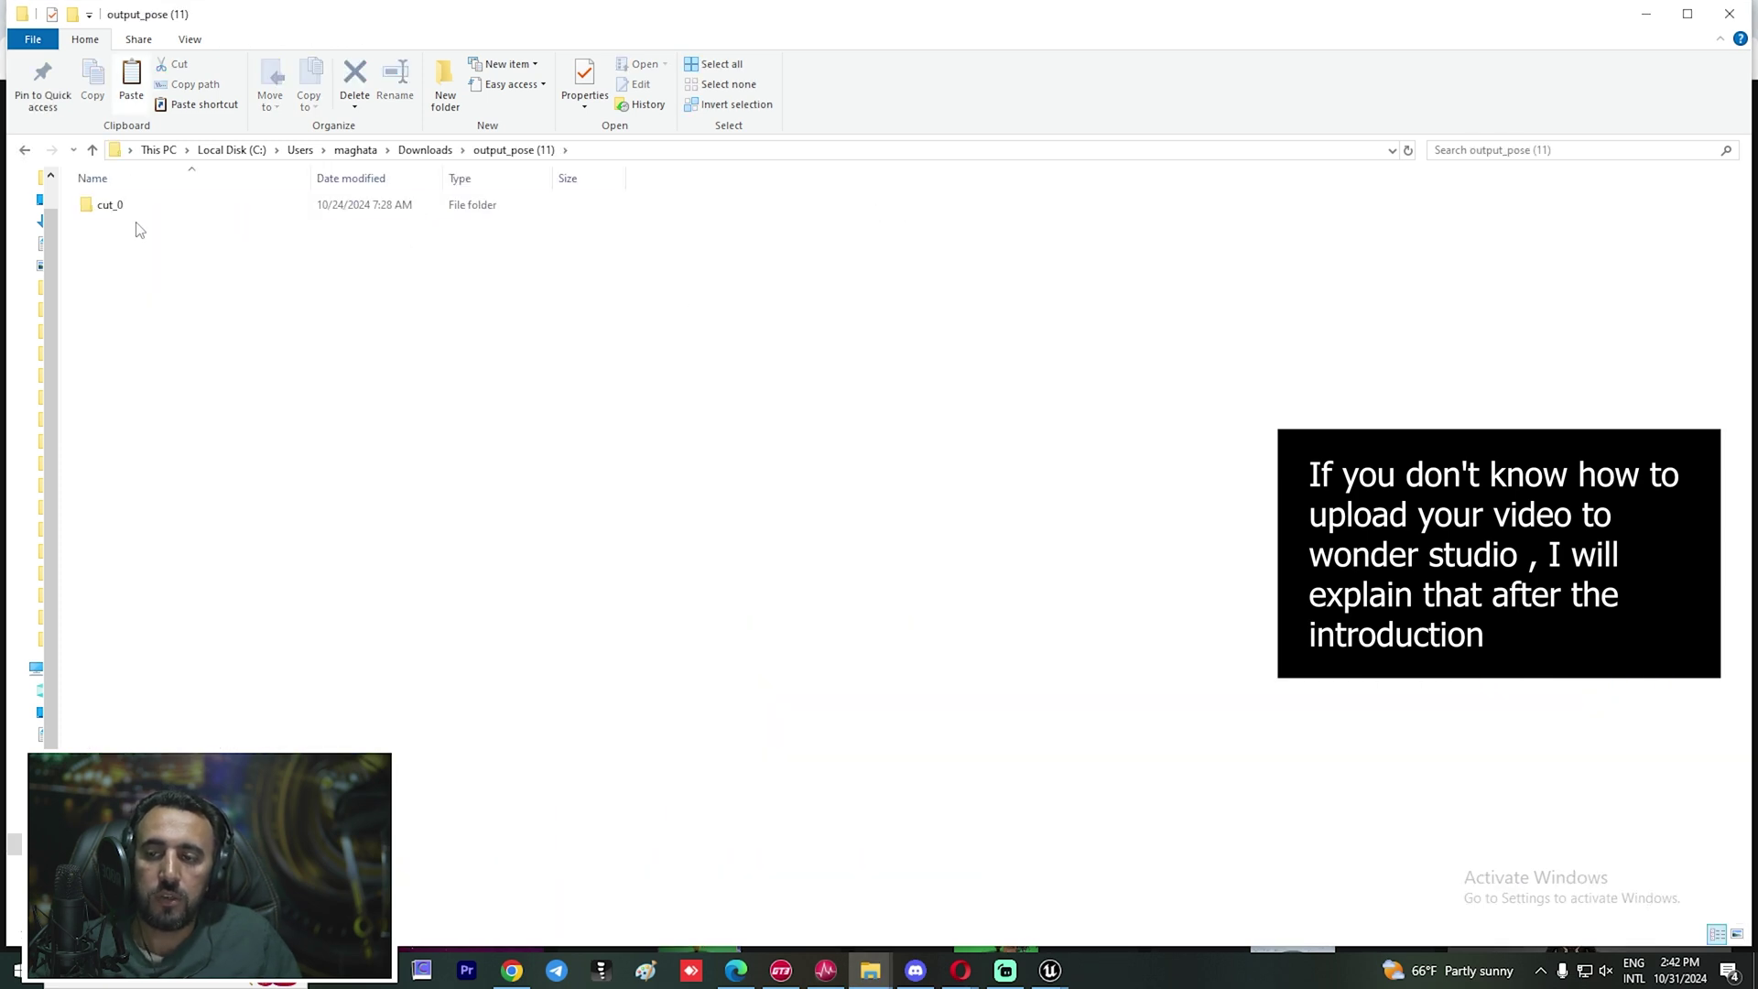
double_click(124, 206)
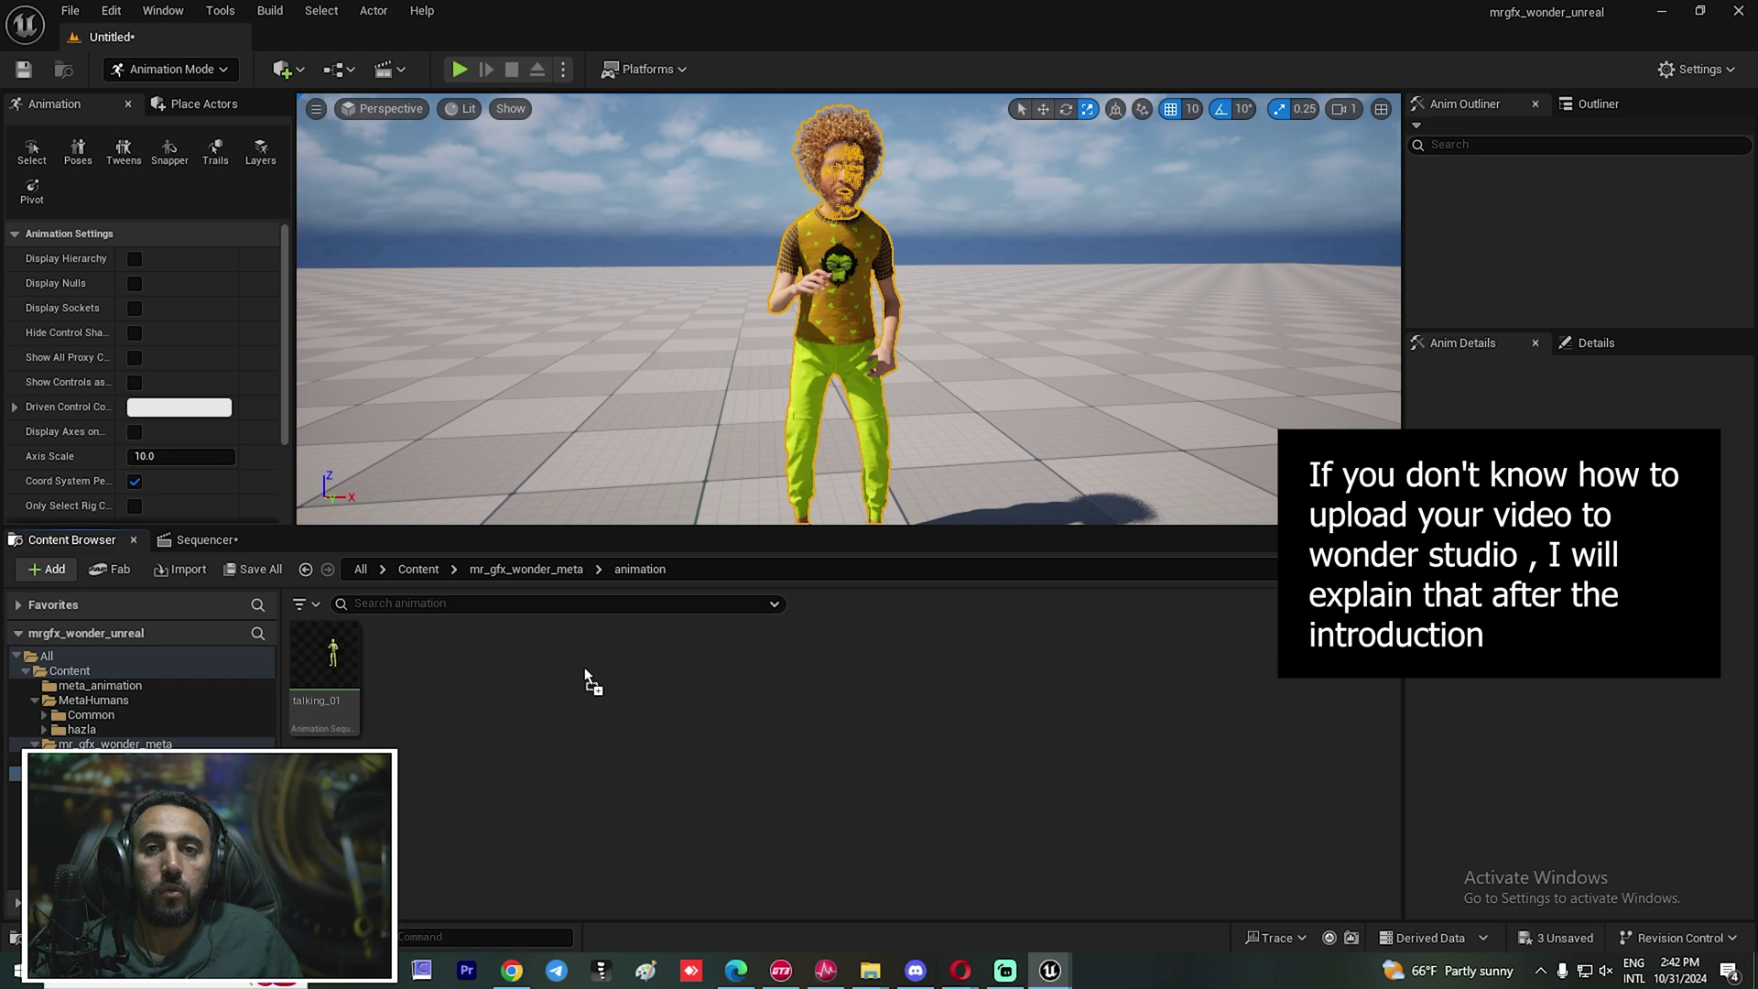
drag(584, 667, 586, 663)
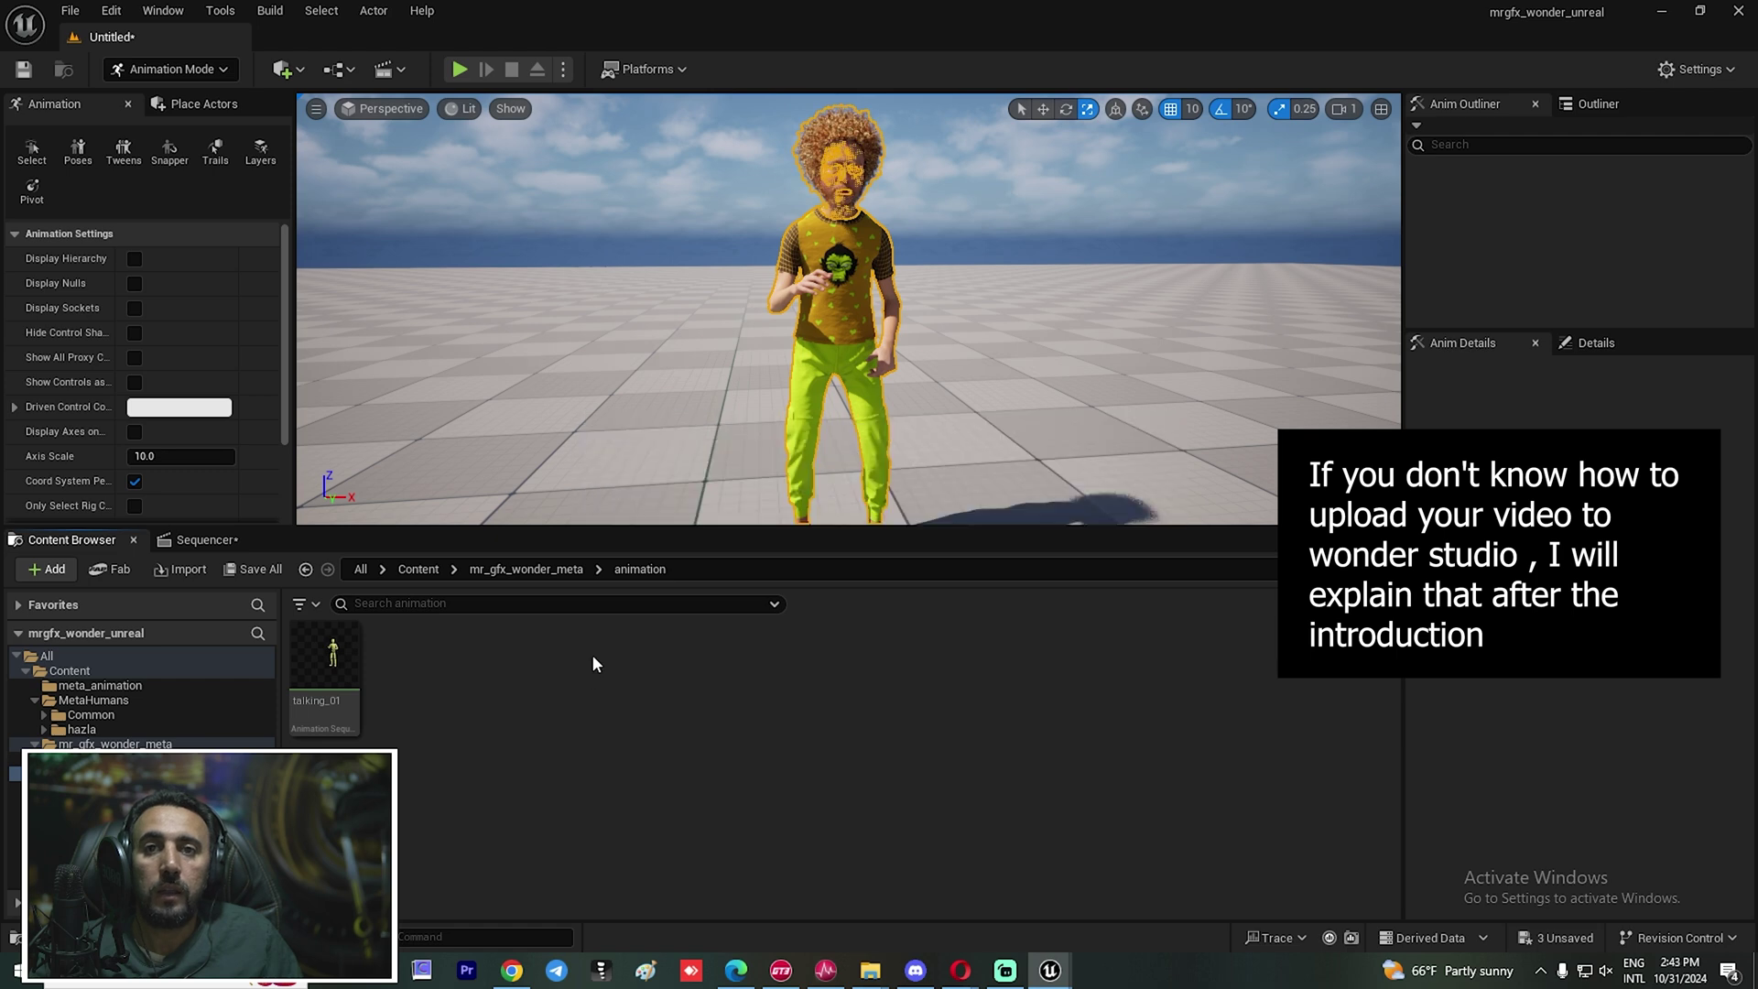
Import talking_02.fbx as animation only on mr_gfx_wonder_Skeleton, entering the offset uniform scale
scroll(975, 524, down, 5)
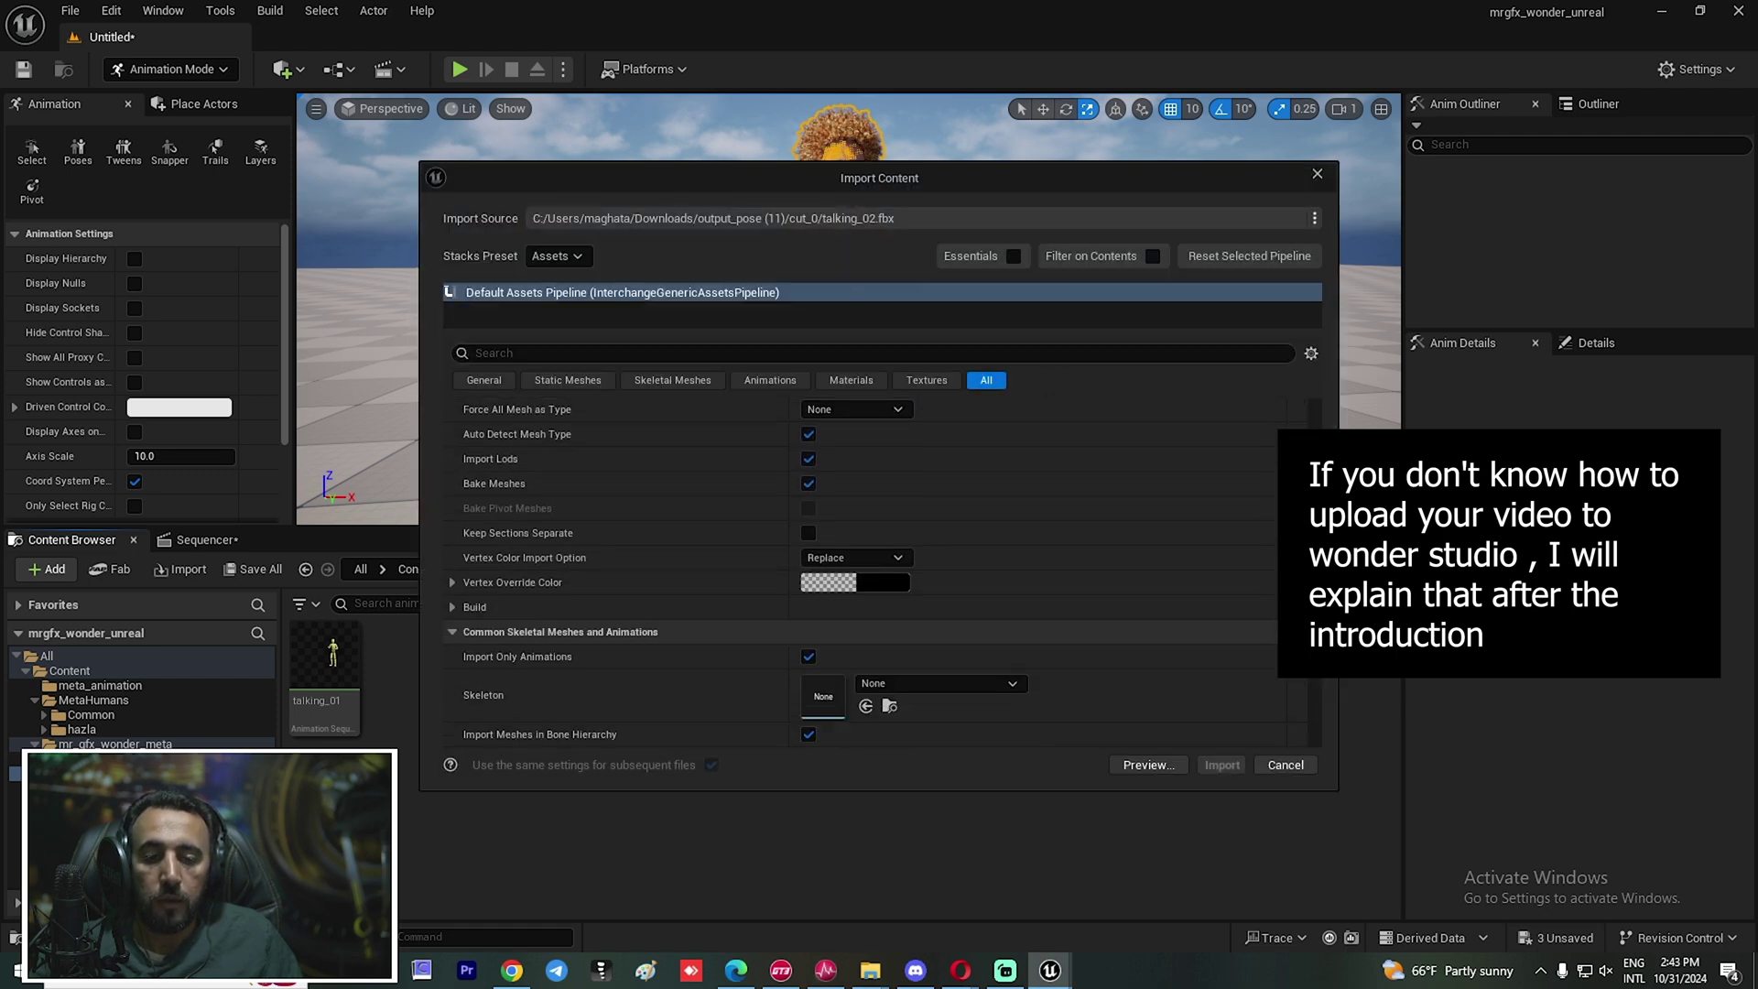
click(974, 523)
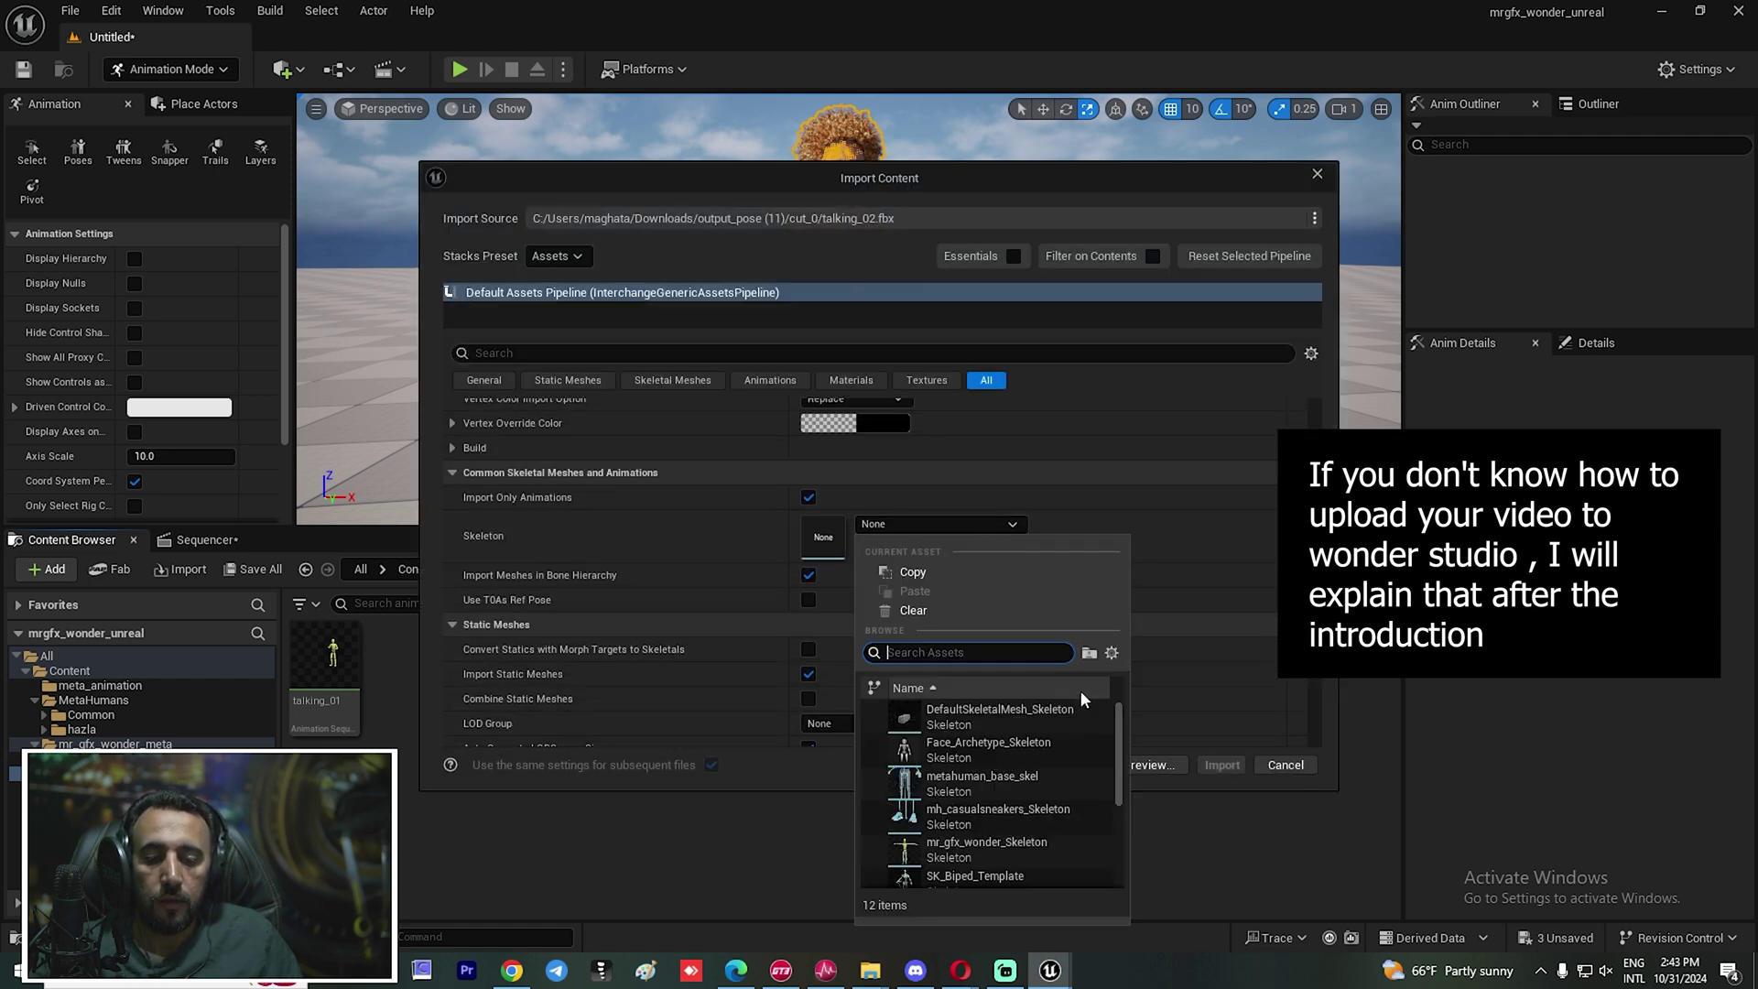
scroll(1117, 760, down, 2)
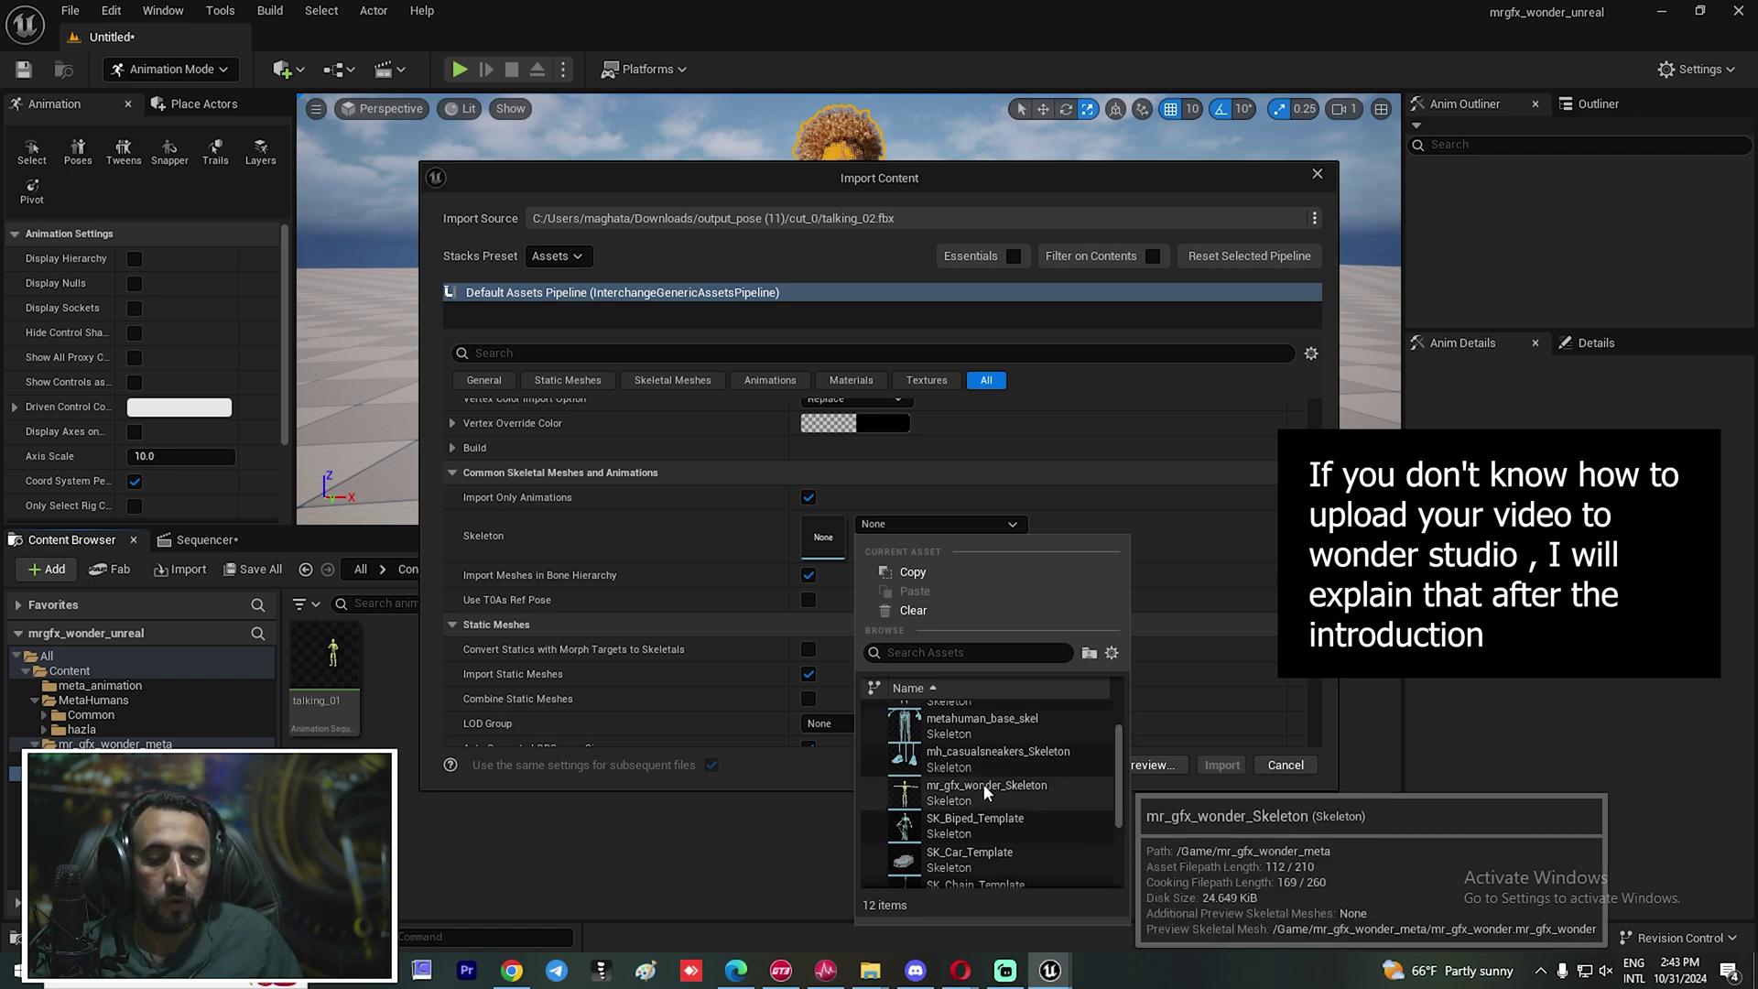
click(975, 786)
scroll(552, 504, up, 7)
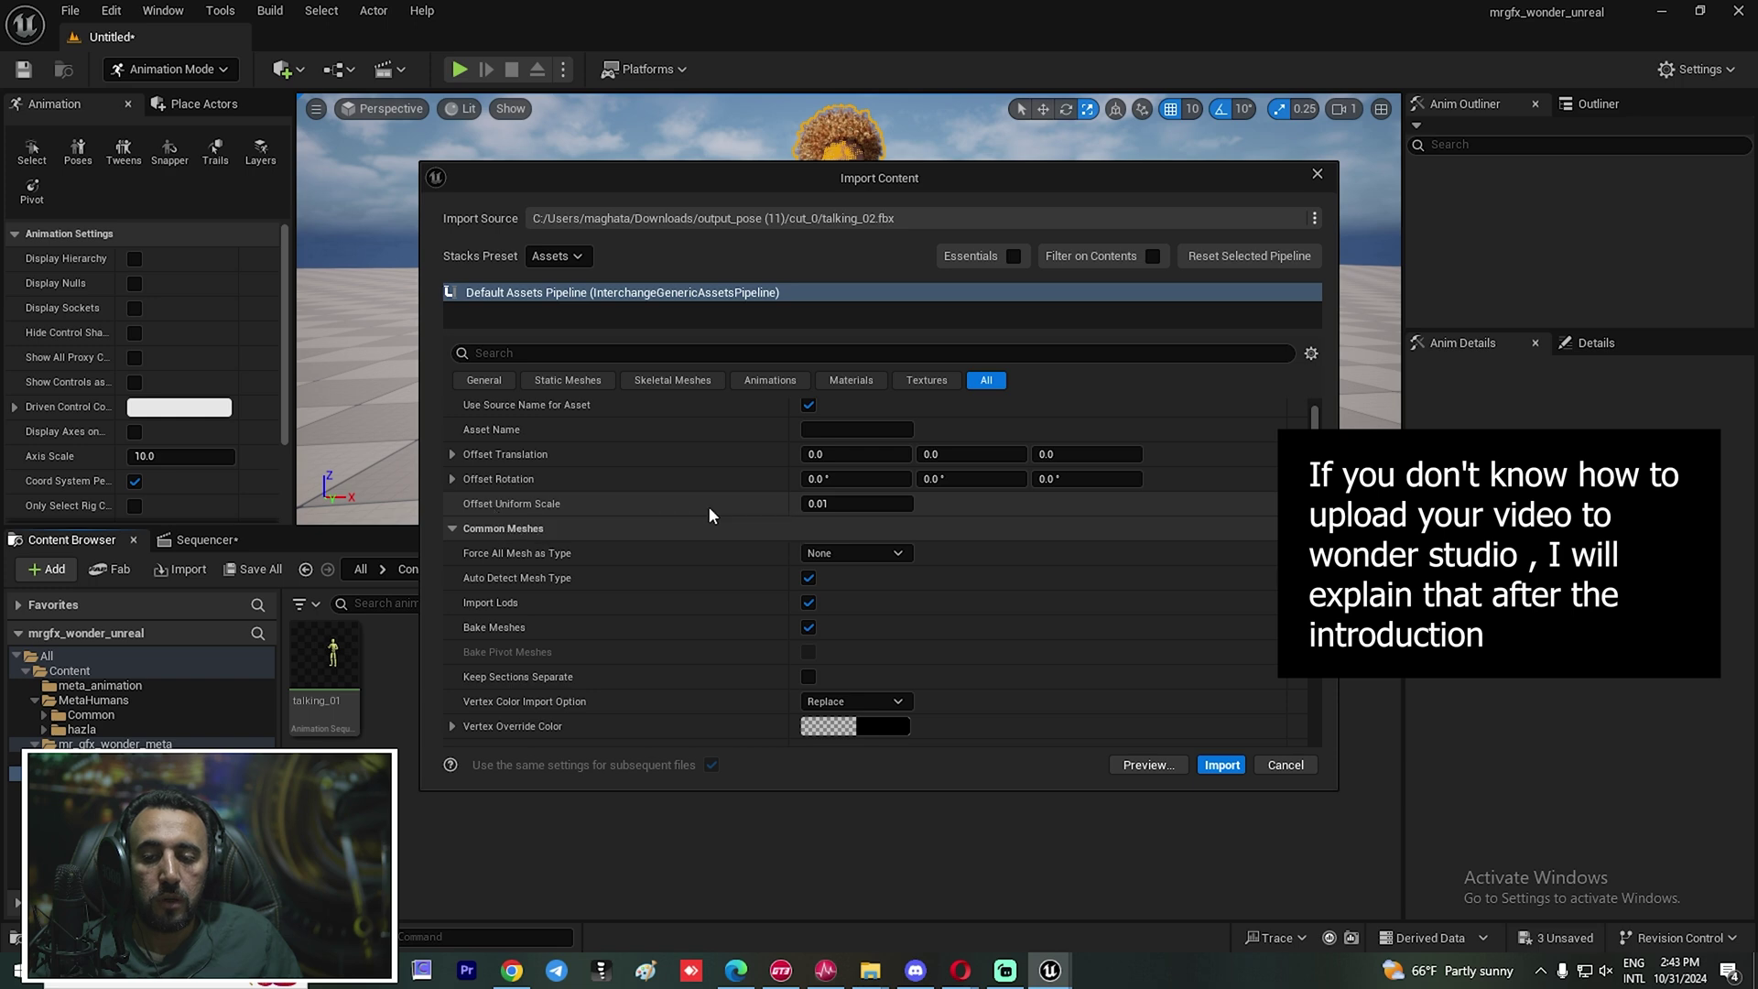
click(865, 505)
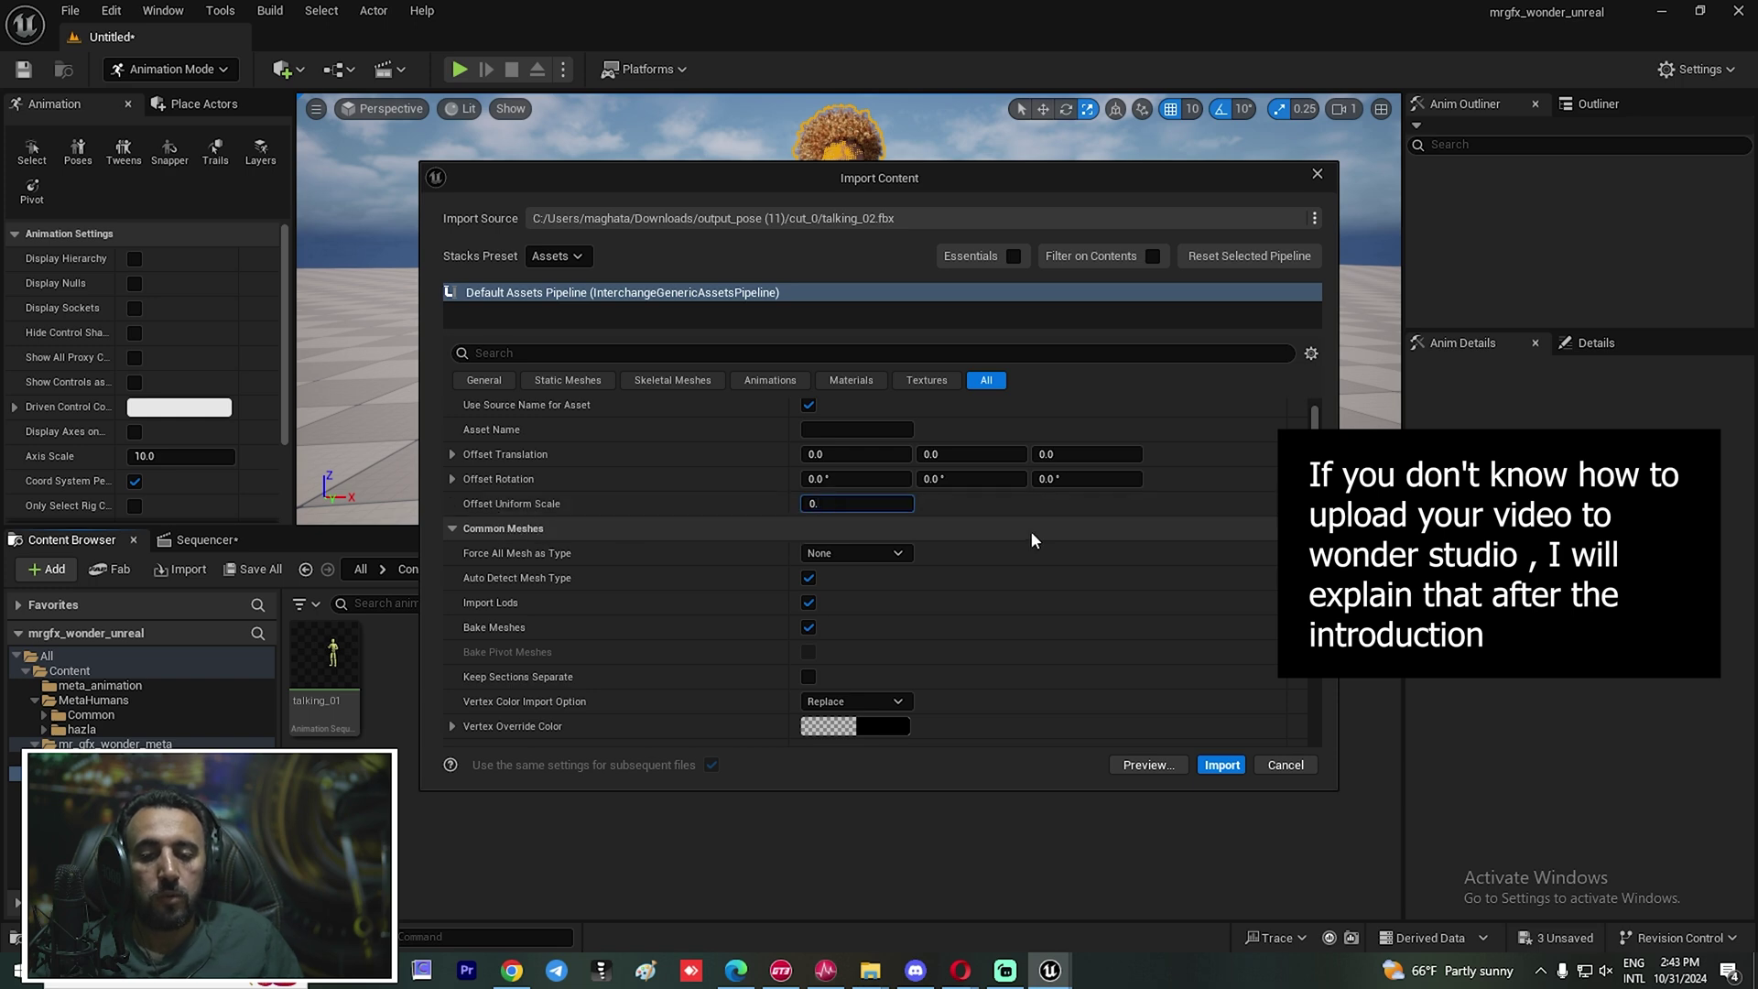
click(1210, 769)
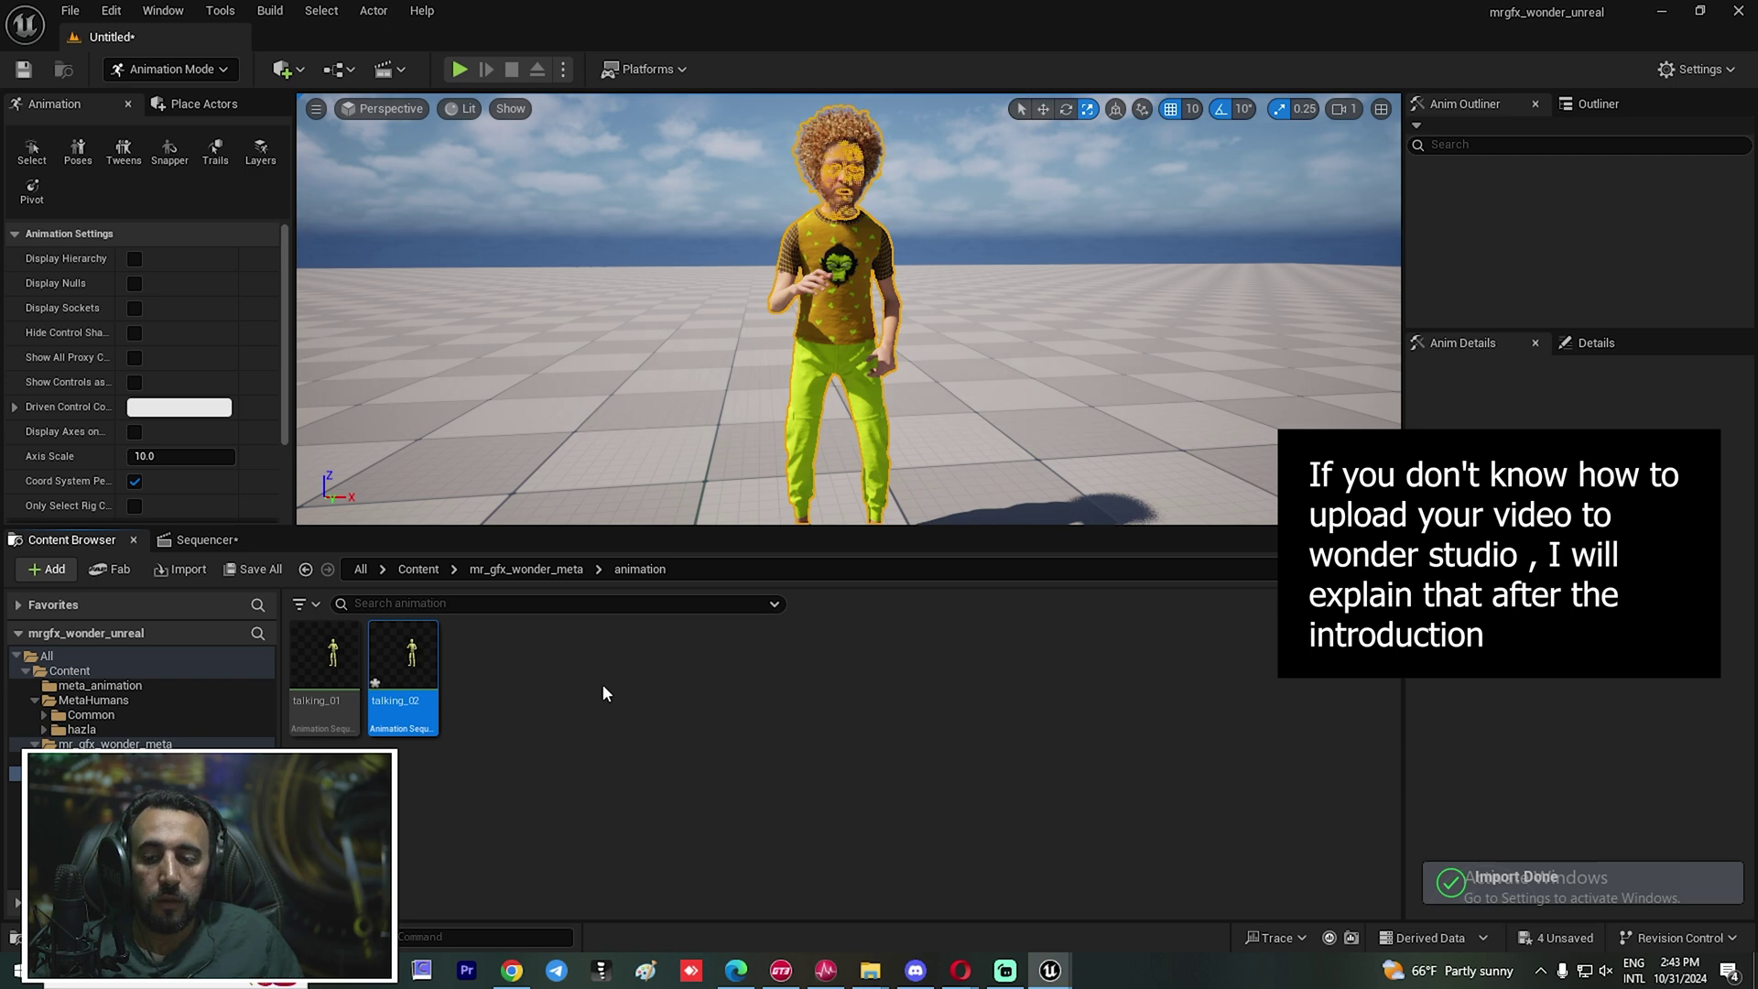
Preview the imported talking_02 animation in the animation editor, and close the editor
double_click(403, 663)
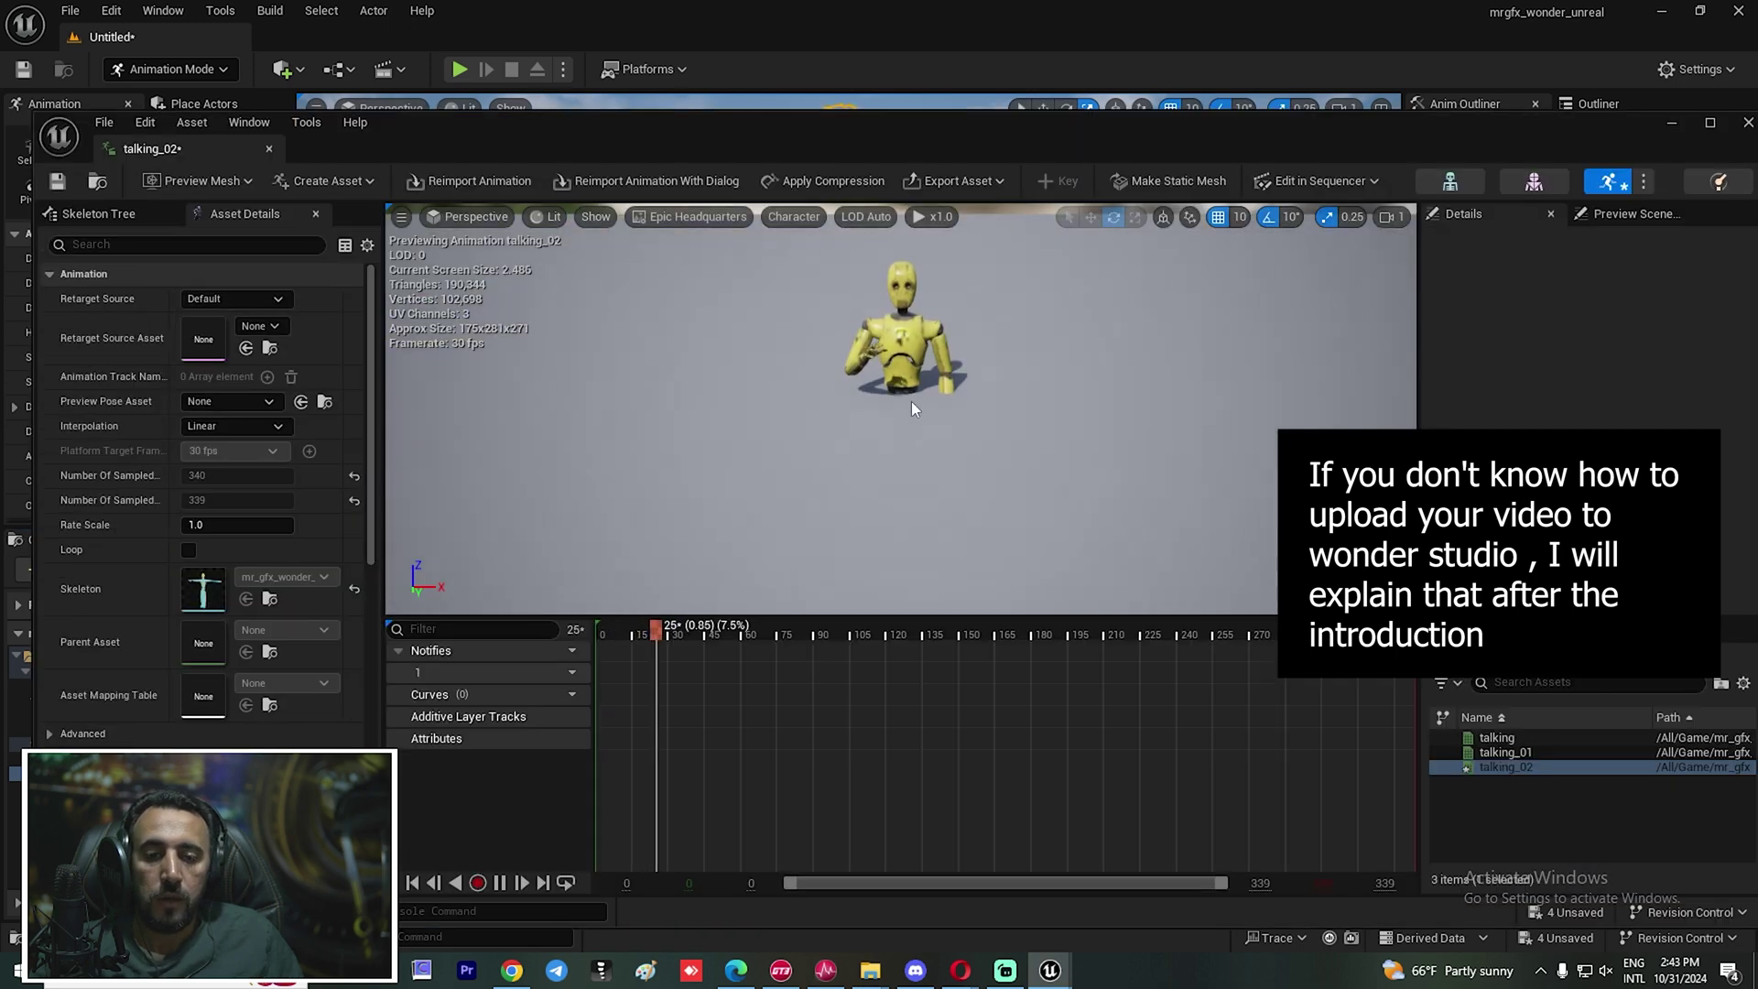
click(269, 148)
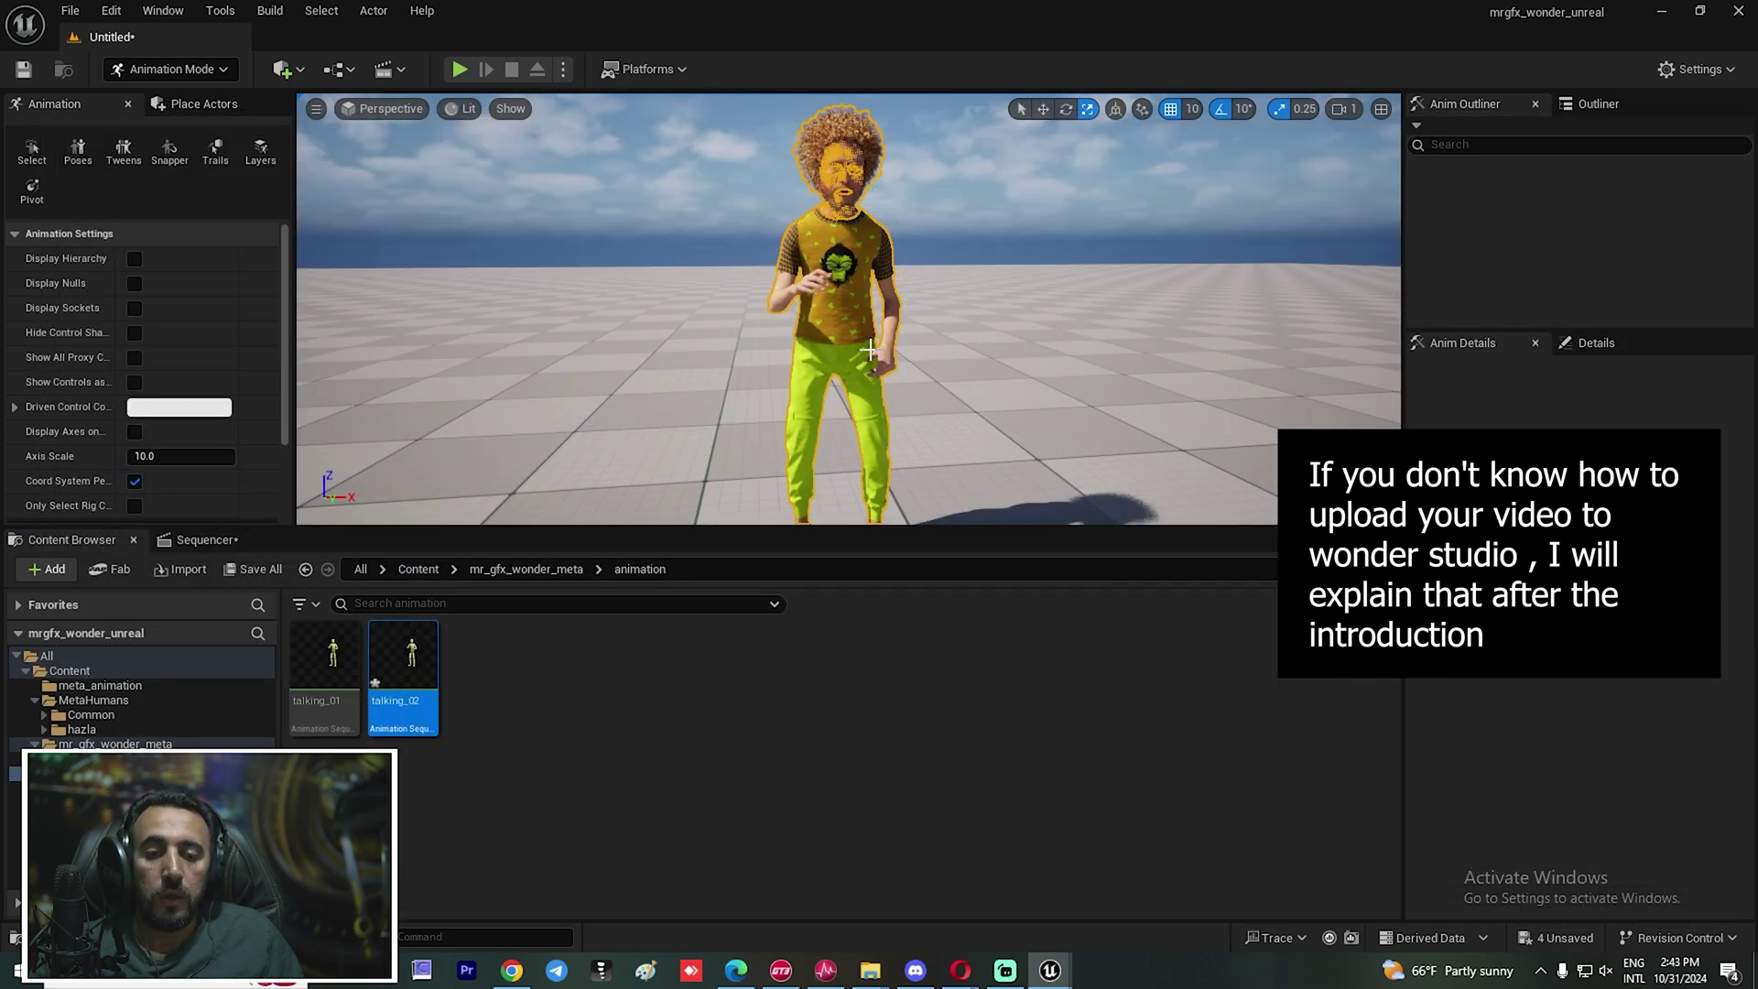
scroll(848, 308, down, 5)
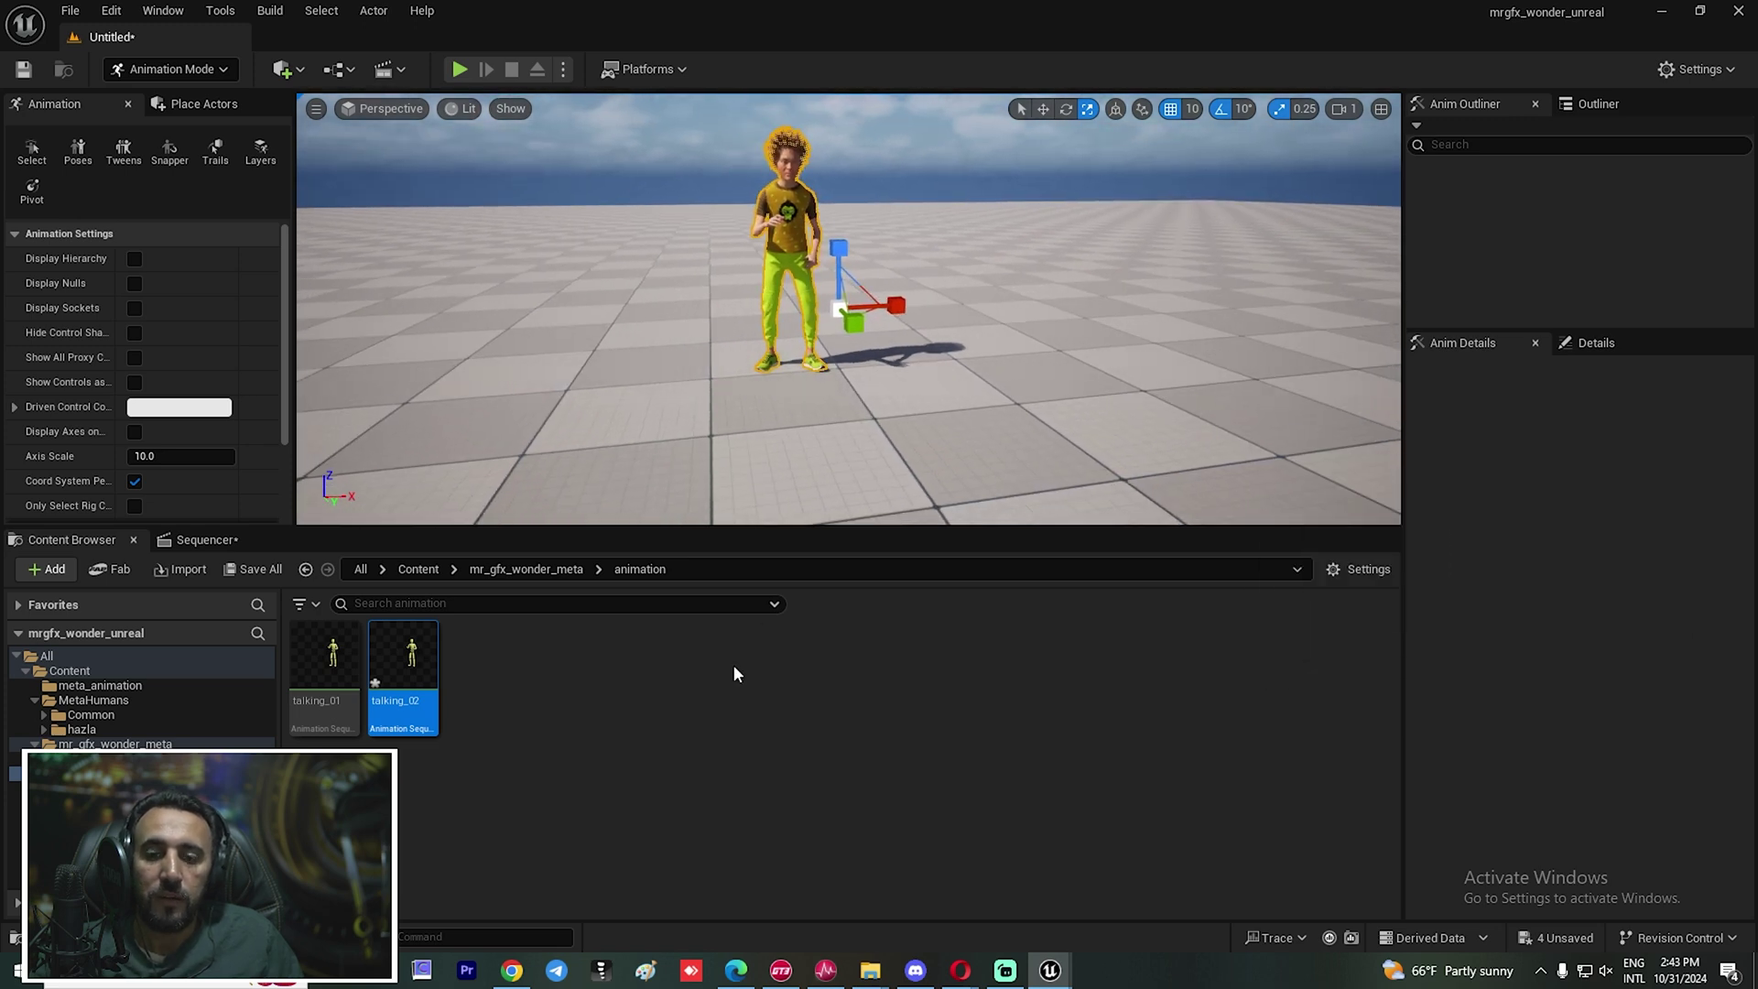
Start retargeting the talking_02 animation from mr_gfx_wonder and choose m_med_unw_body as the target skeletal mesh
click(511, 671)
right_click(400, 655)
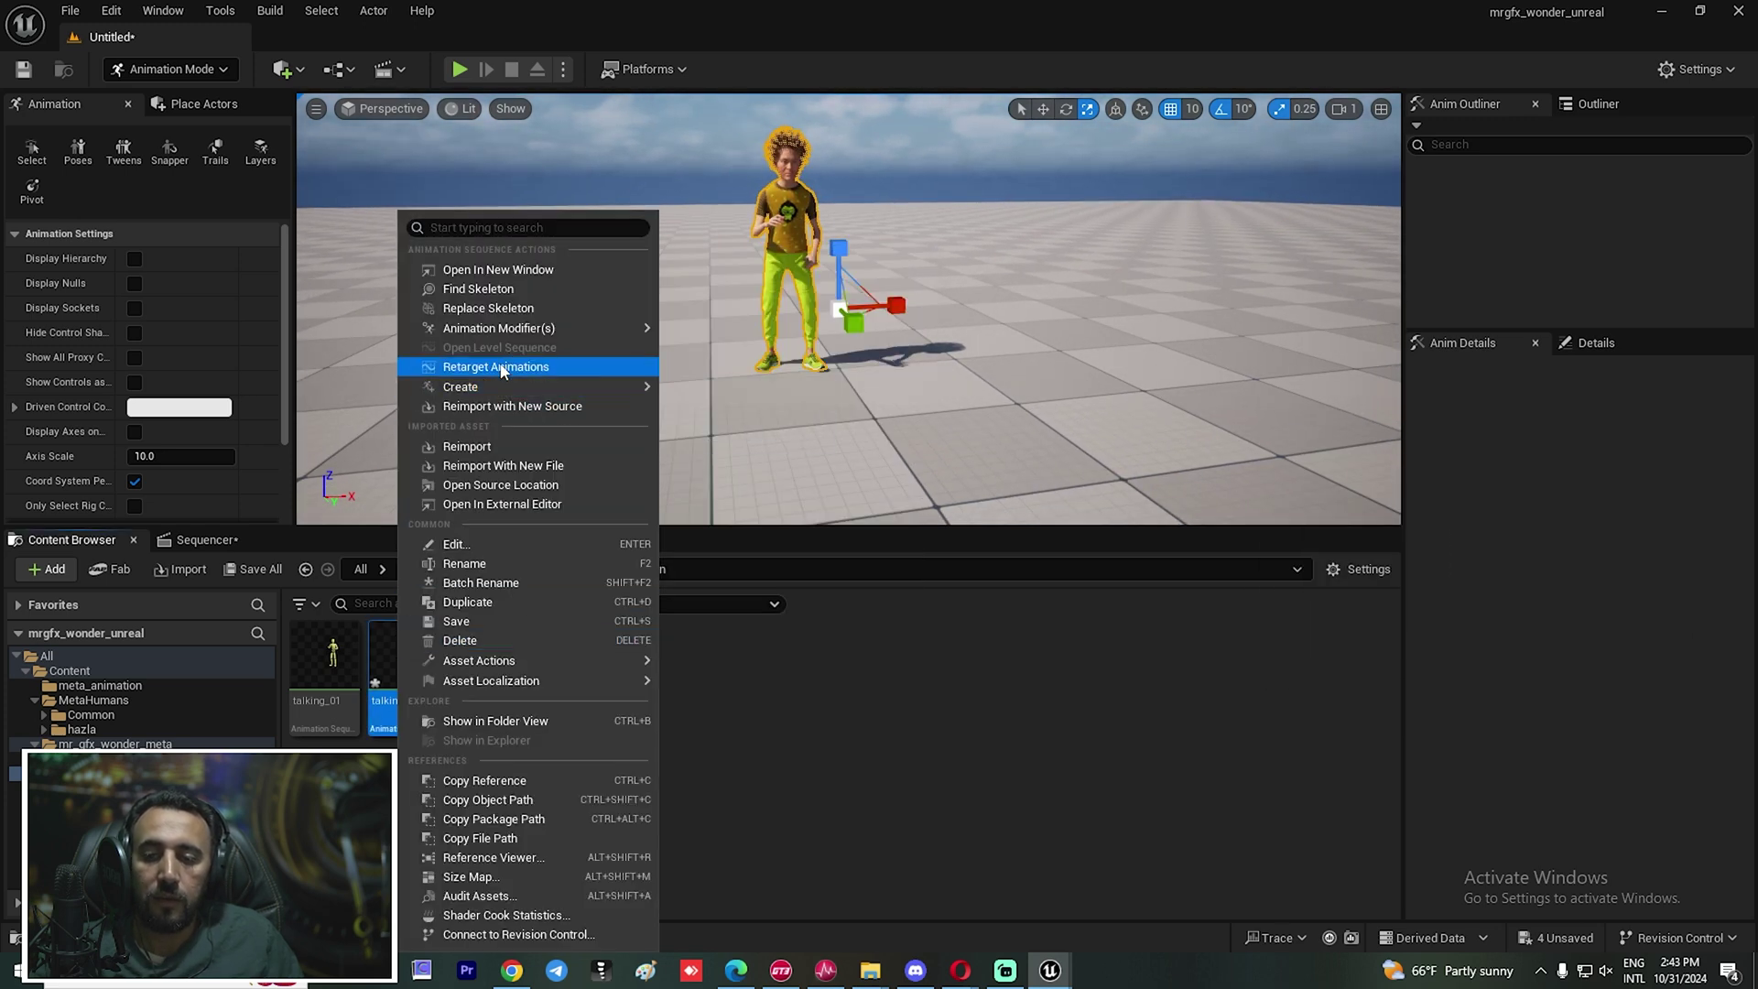
click(549, 367)
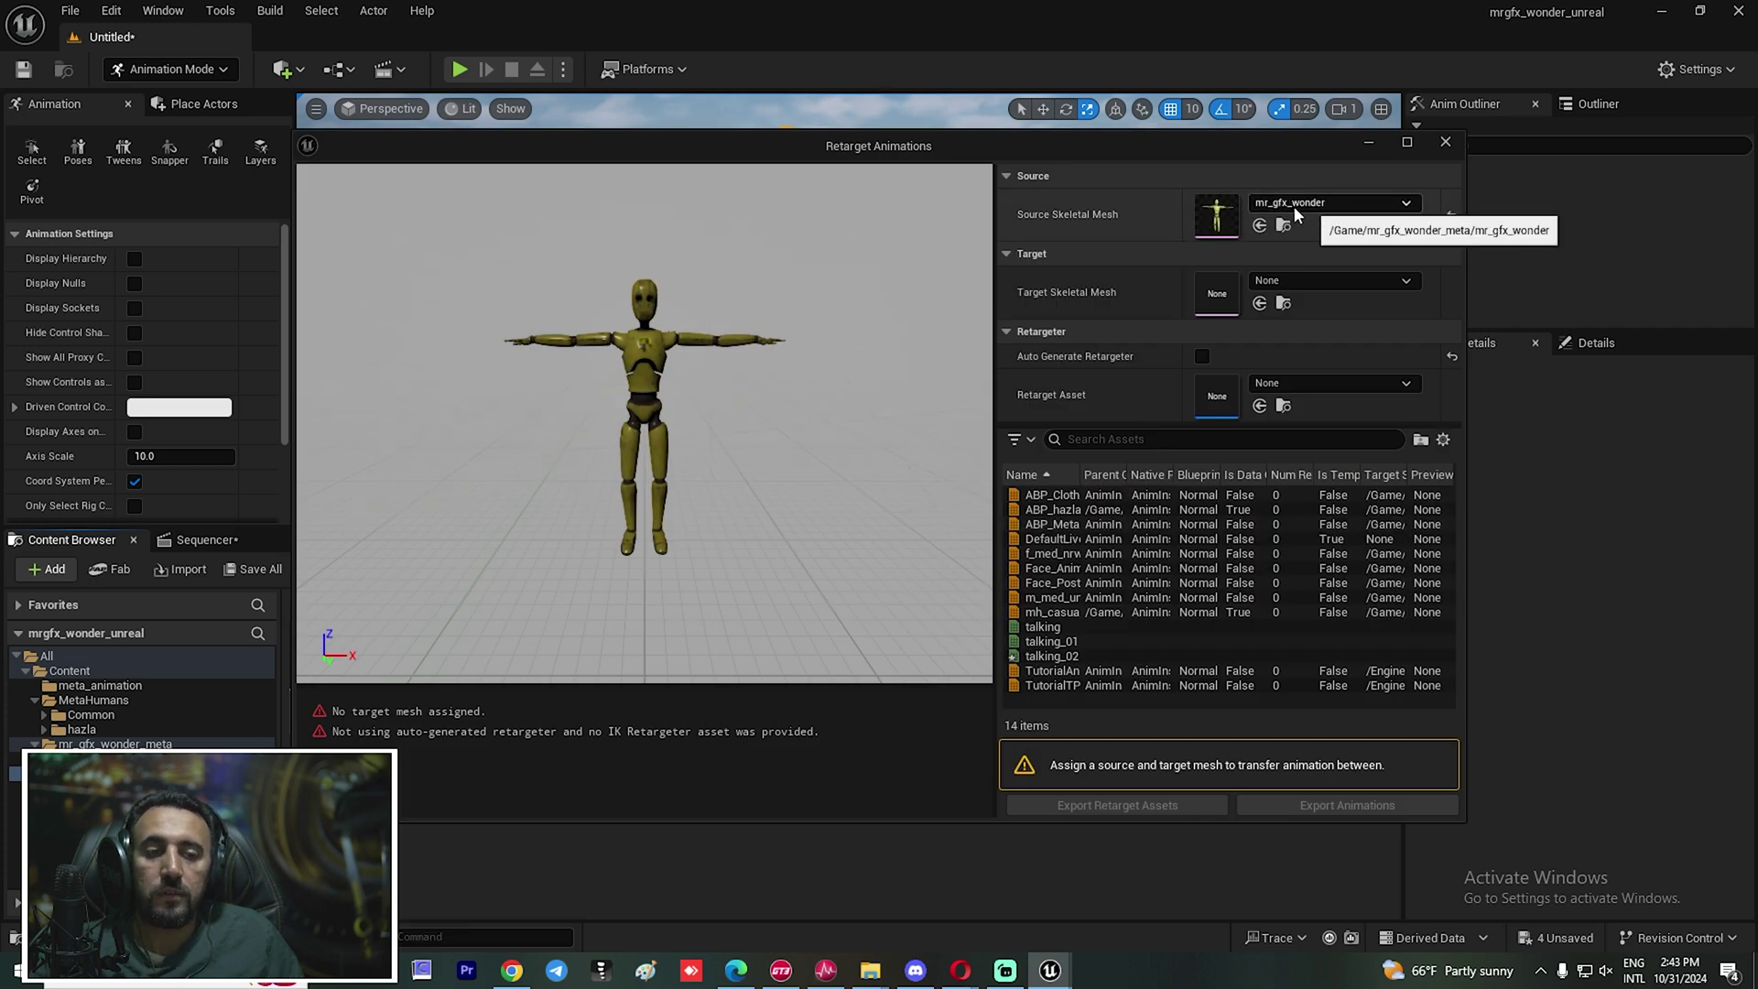
click(1353, 278)
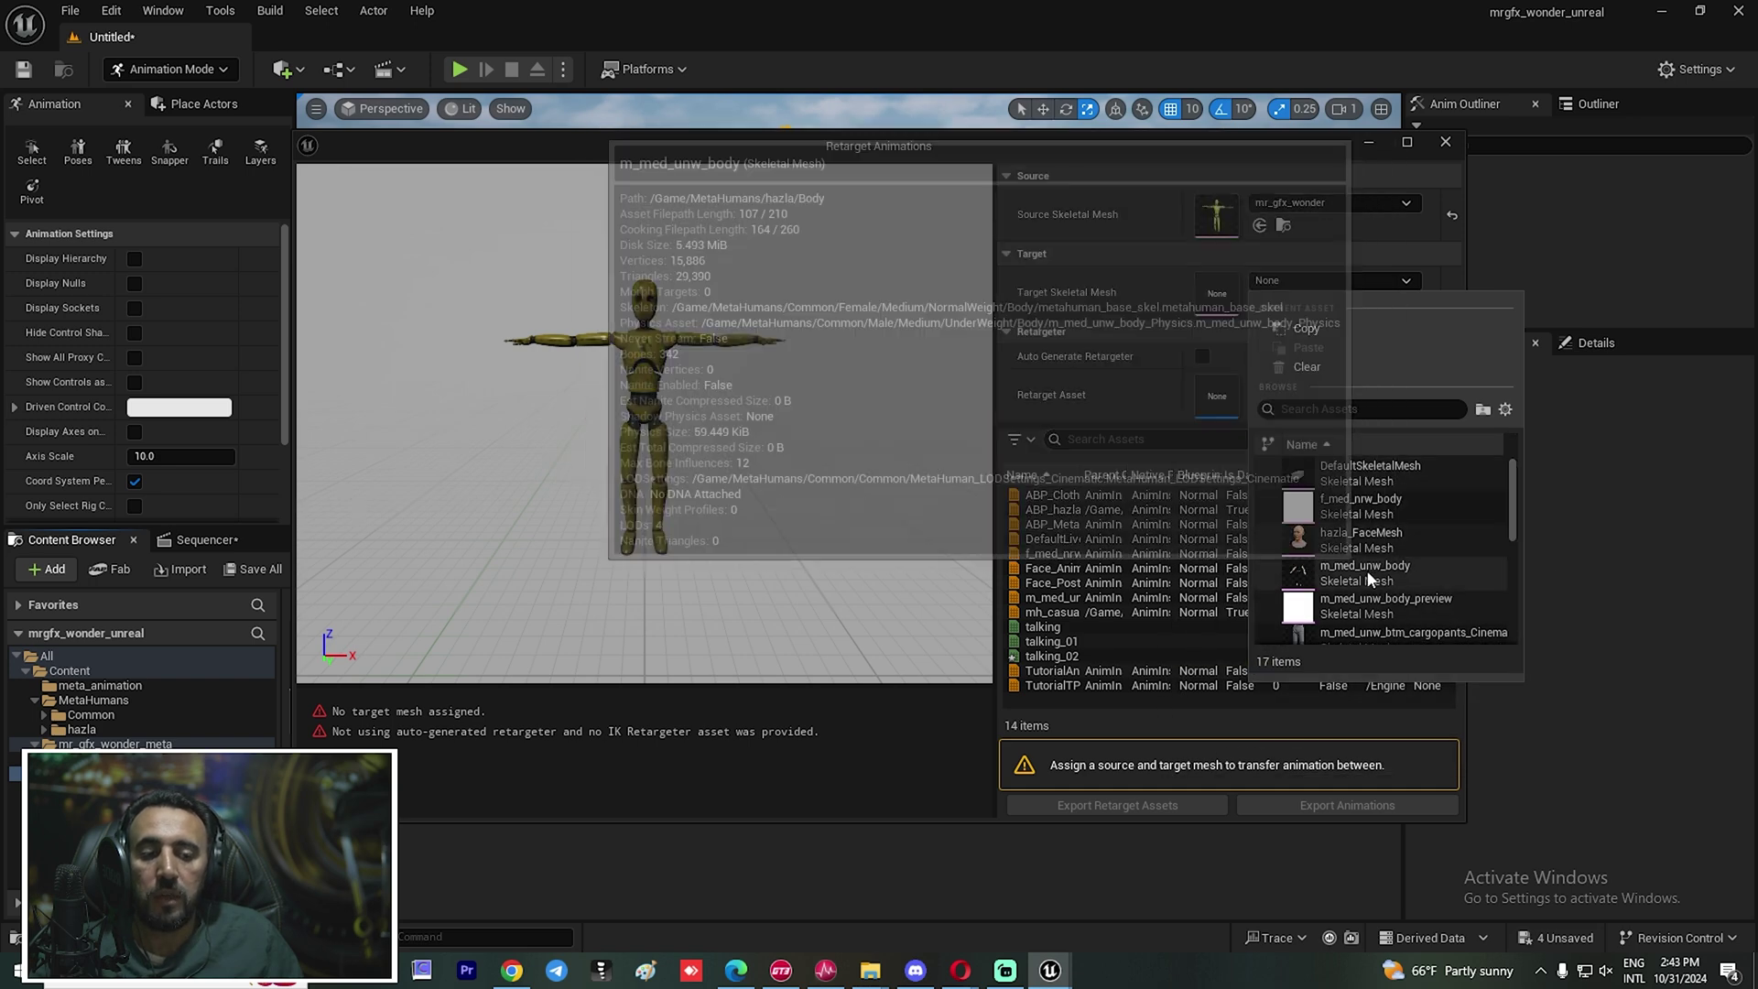
mouse_move(1372, 563)
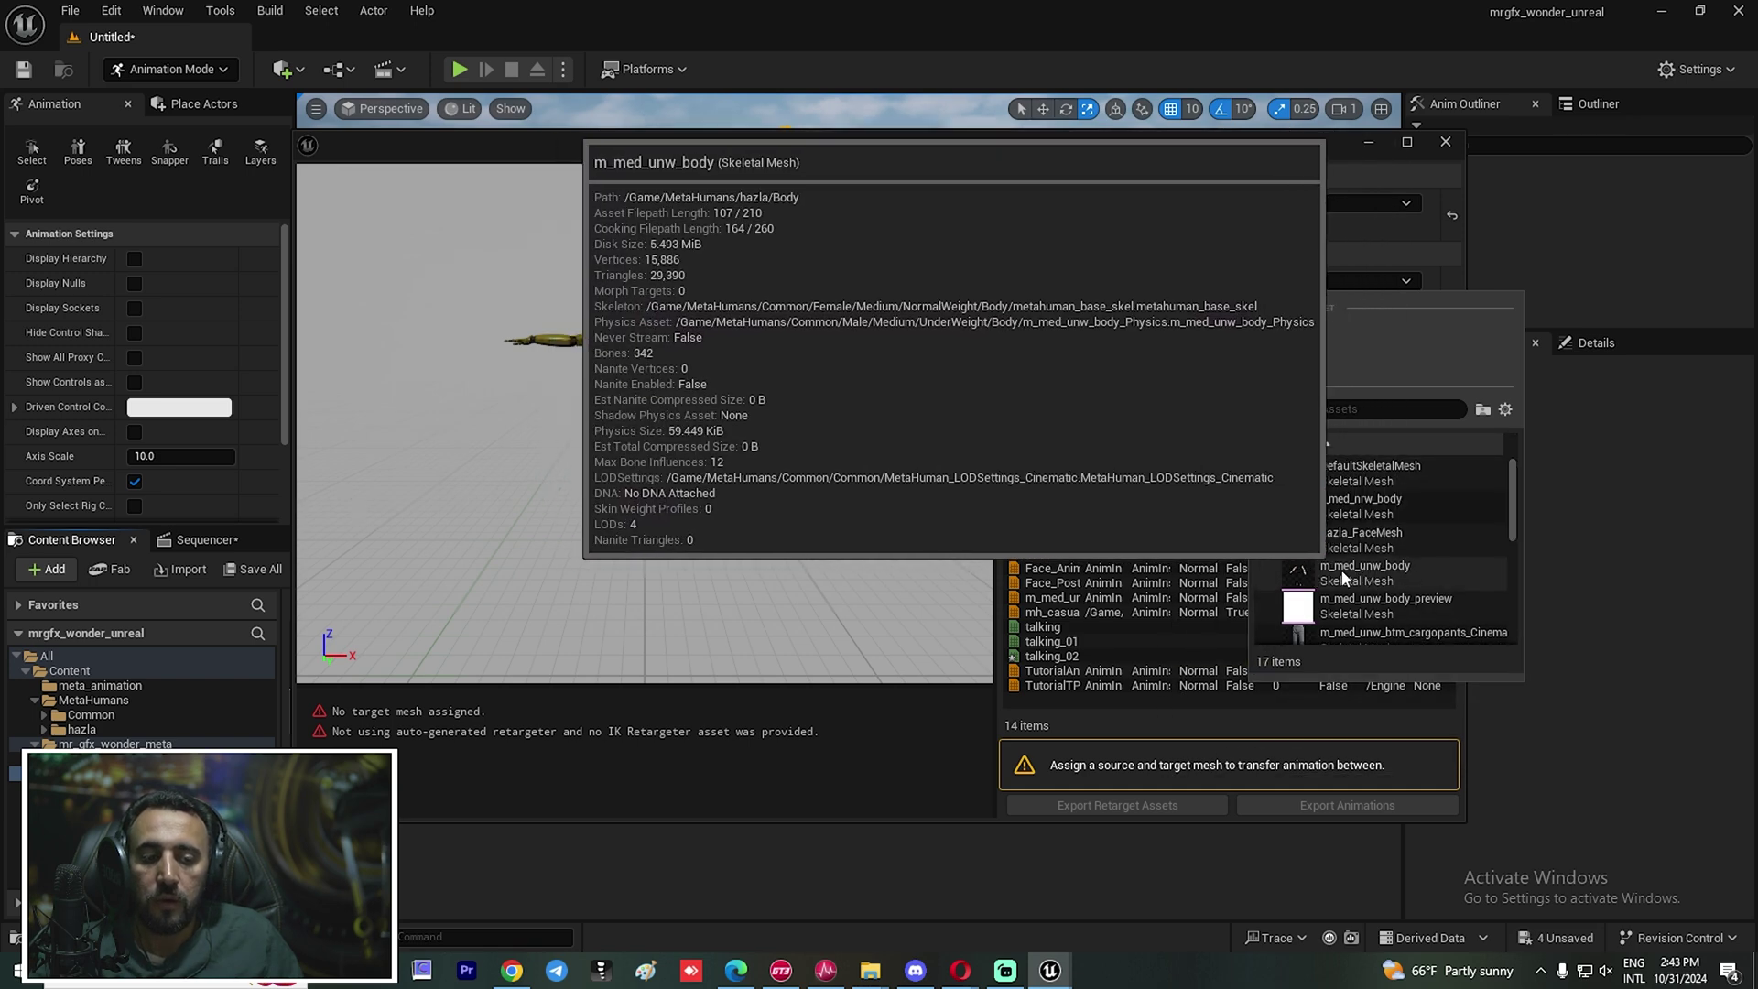
click(1353, 570)
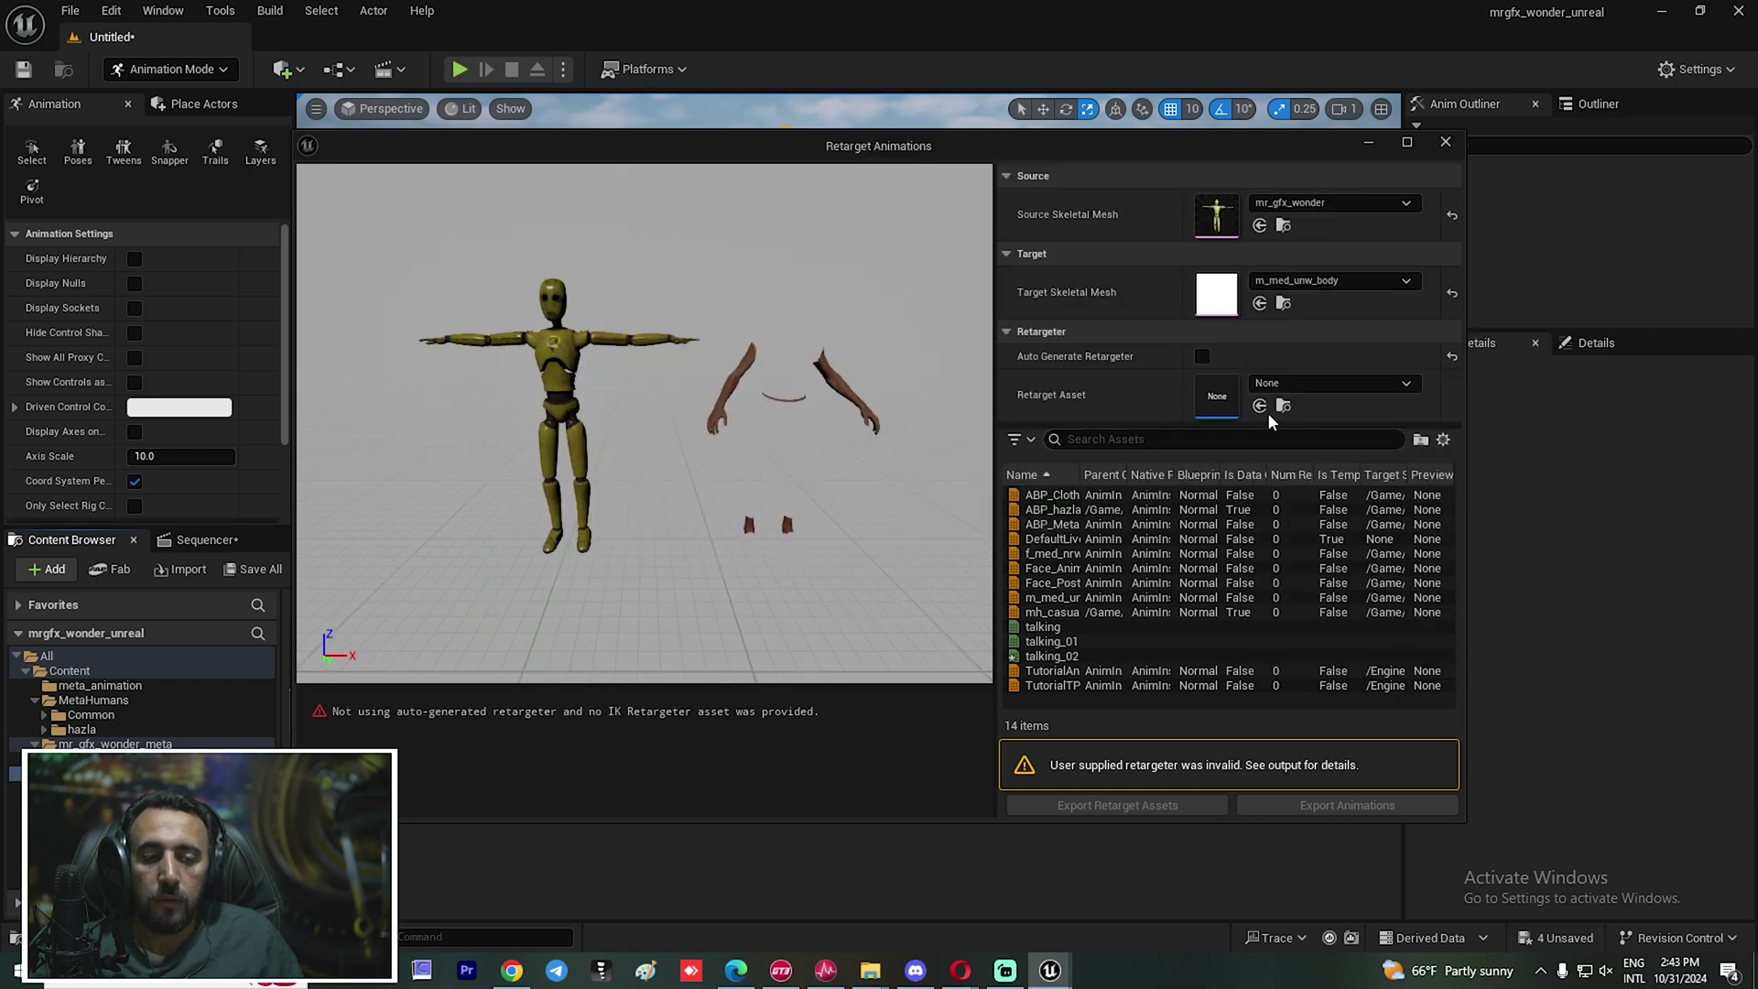
Keep automatic retargeter generation off and assign MRGFX_wonder_metahuman as the retarget asset
click(1202, 356)
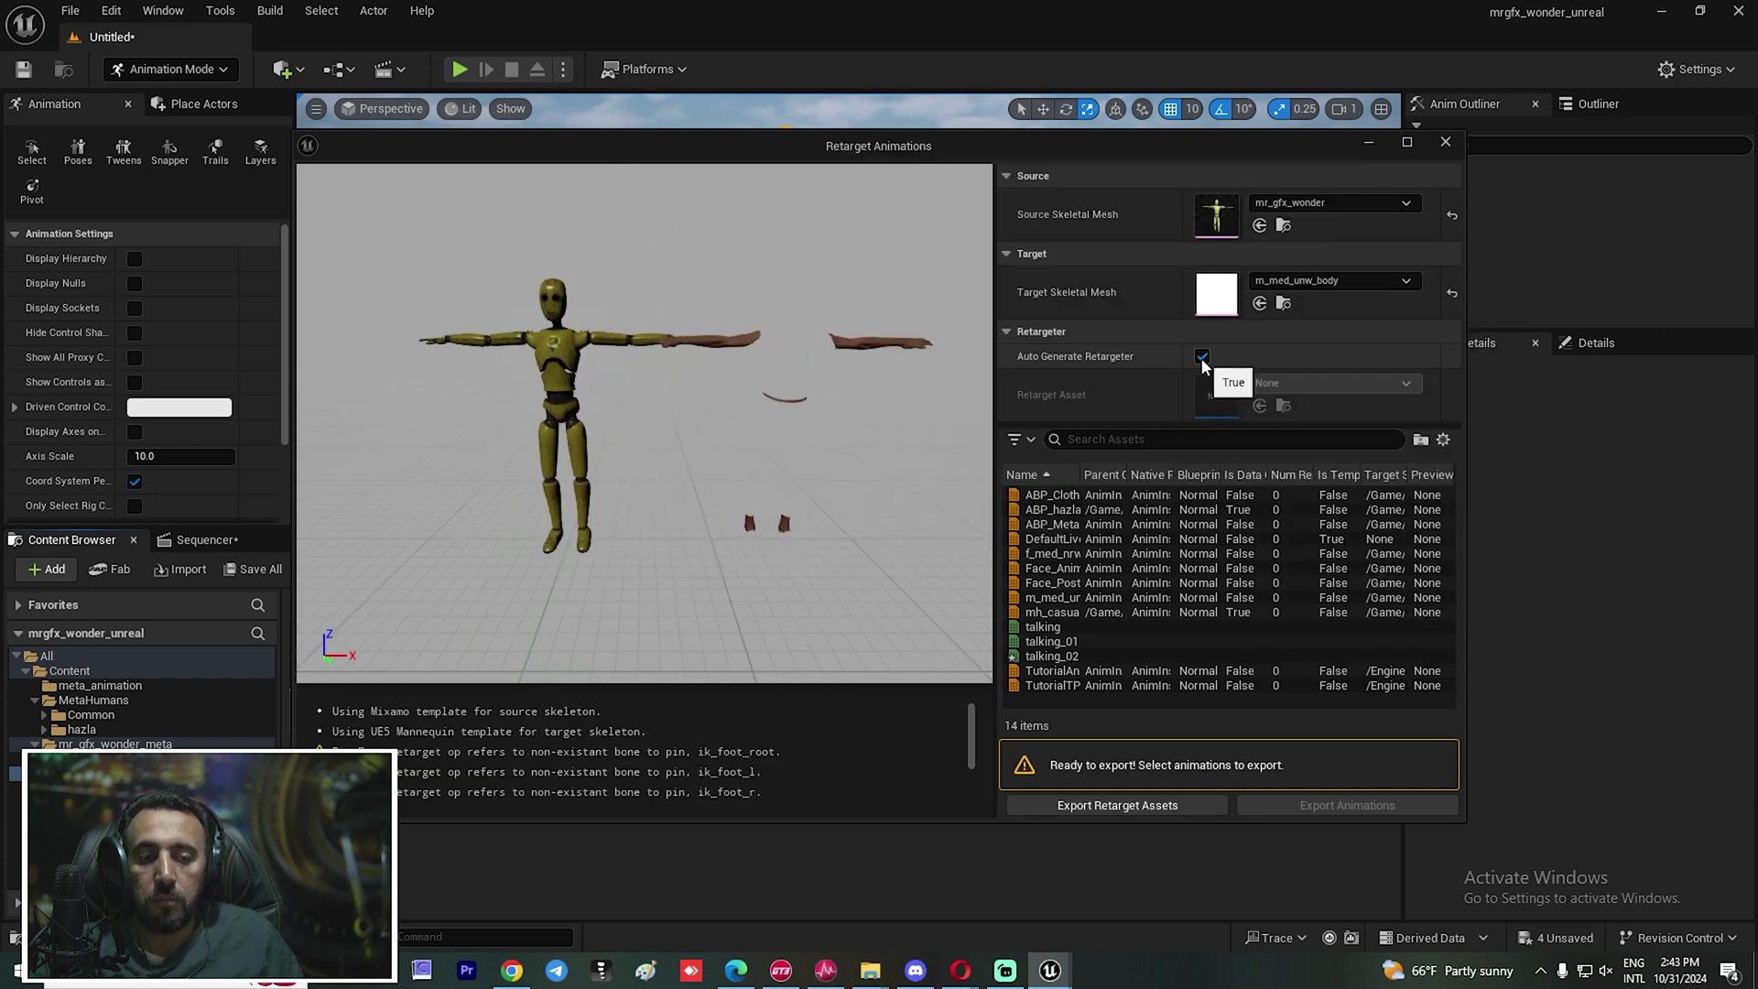
click(1202, 357)
click(1321, 386)
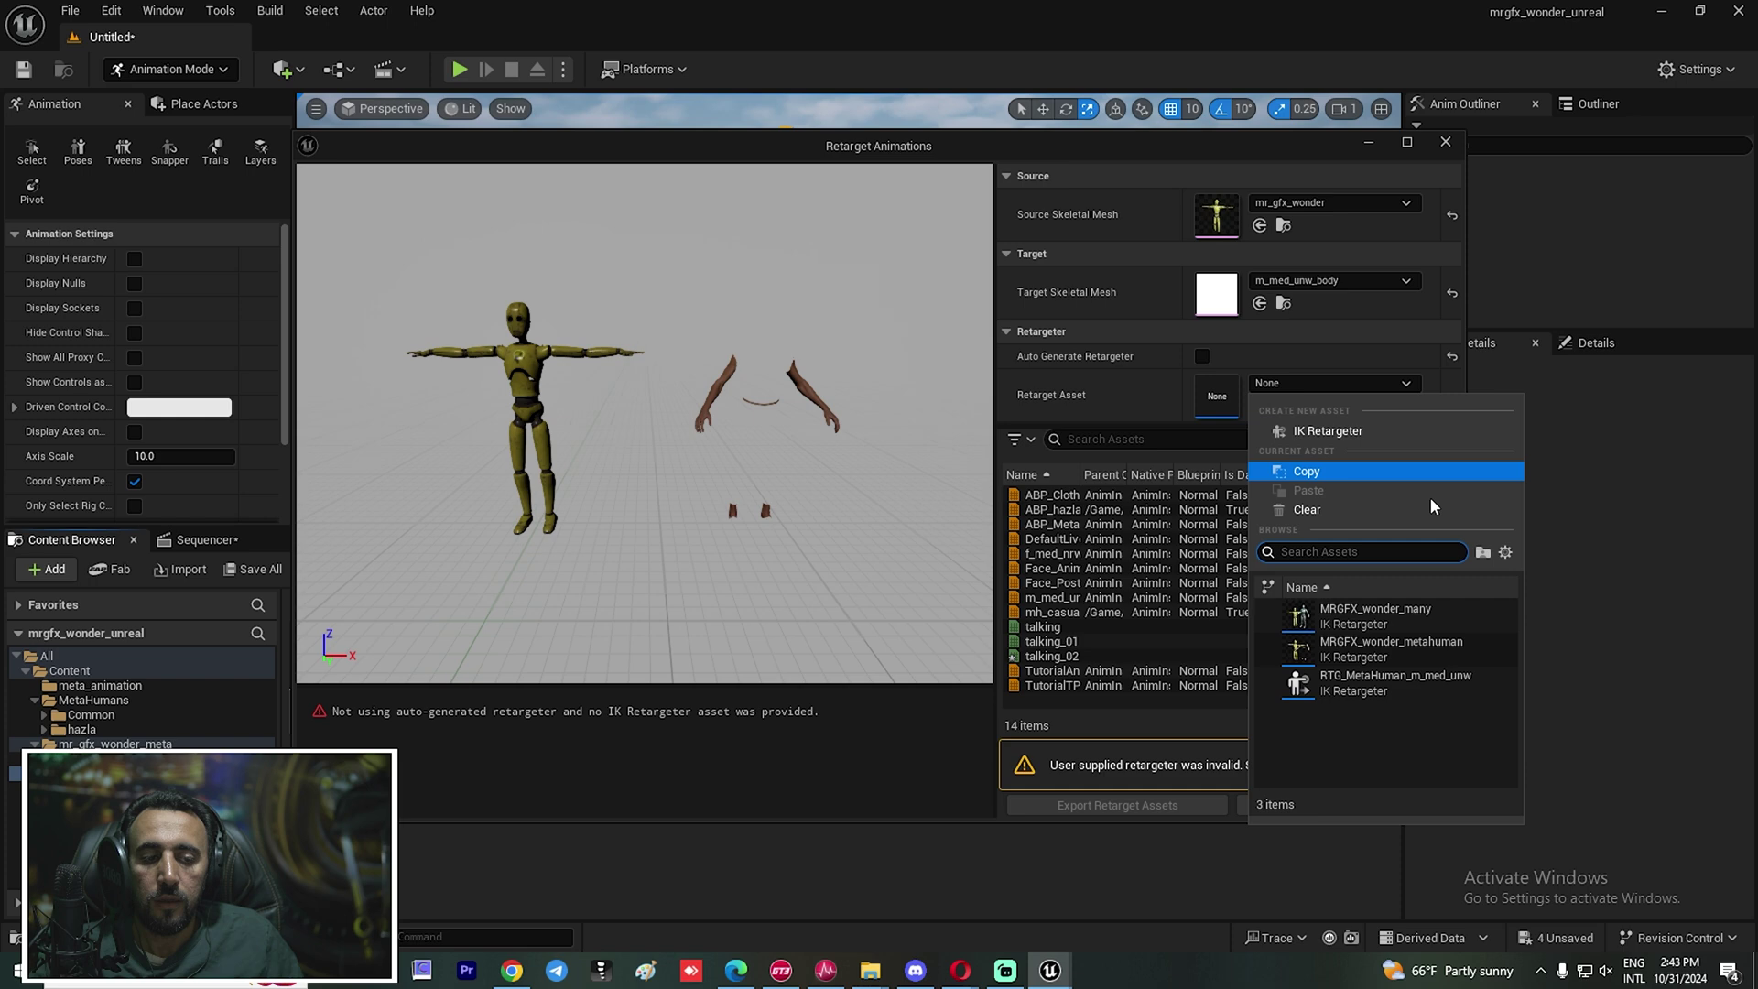
click(1349, 647)
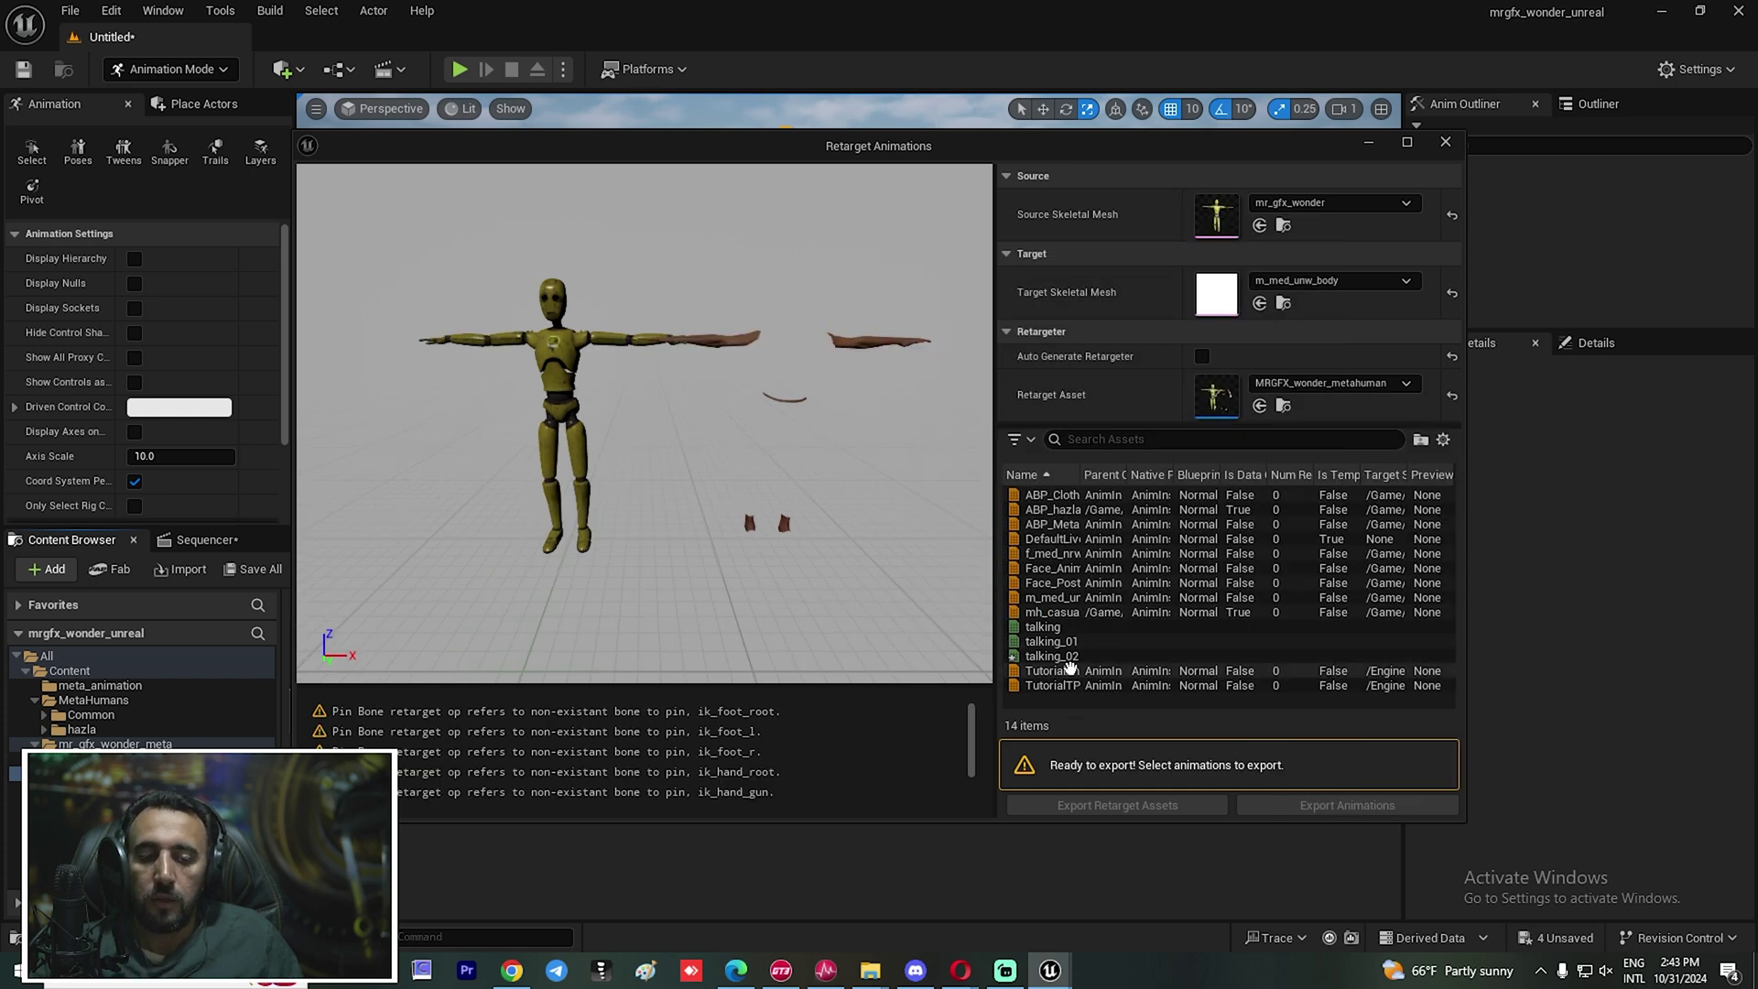
Export the retargeted talking_02 animation to the meta_animation folder and open the exported asset
click(1051, 656)
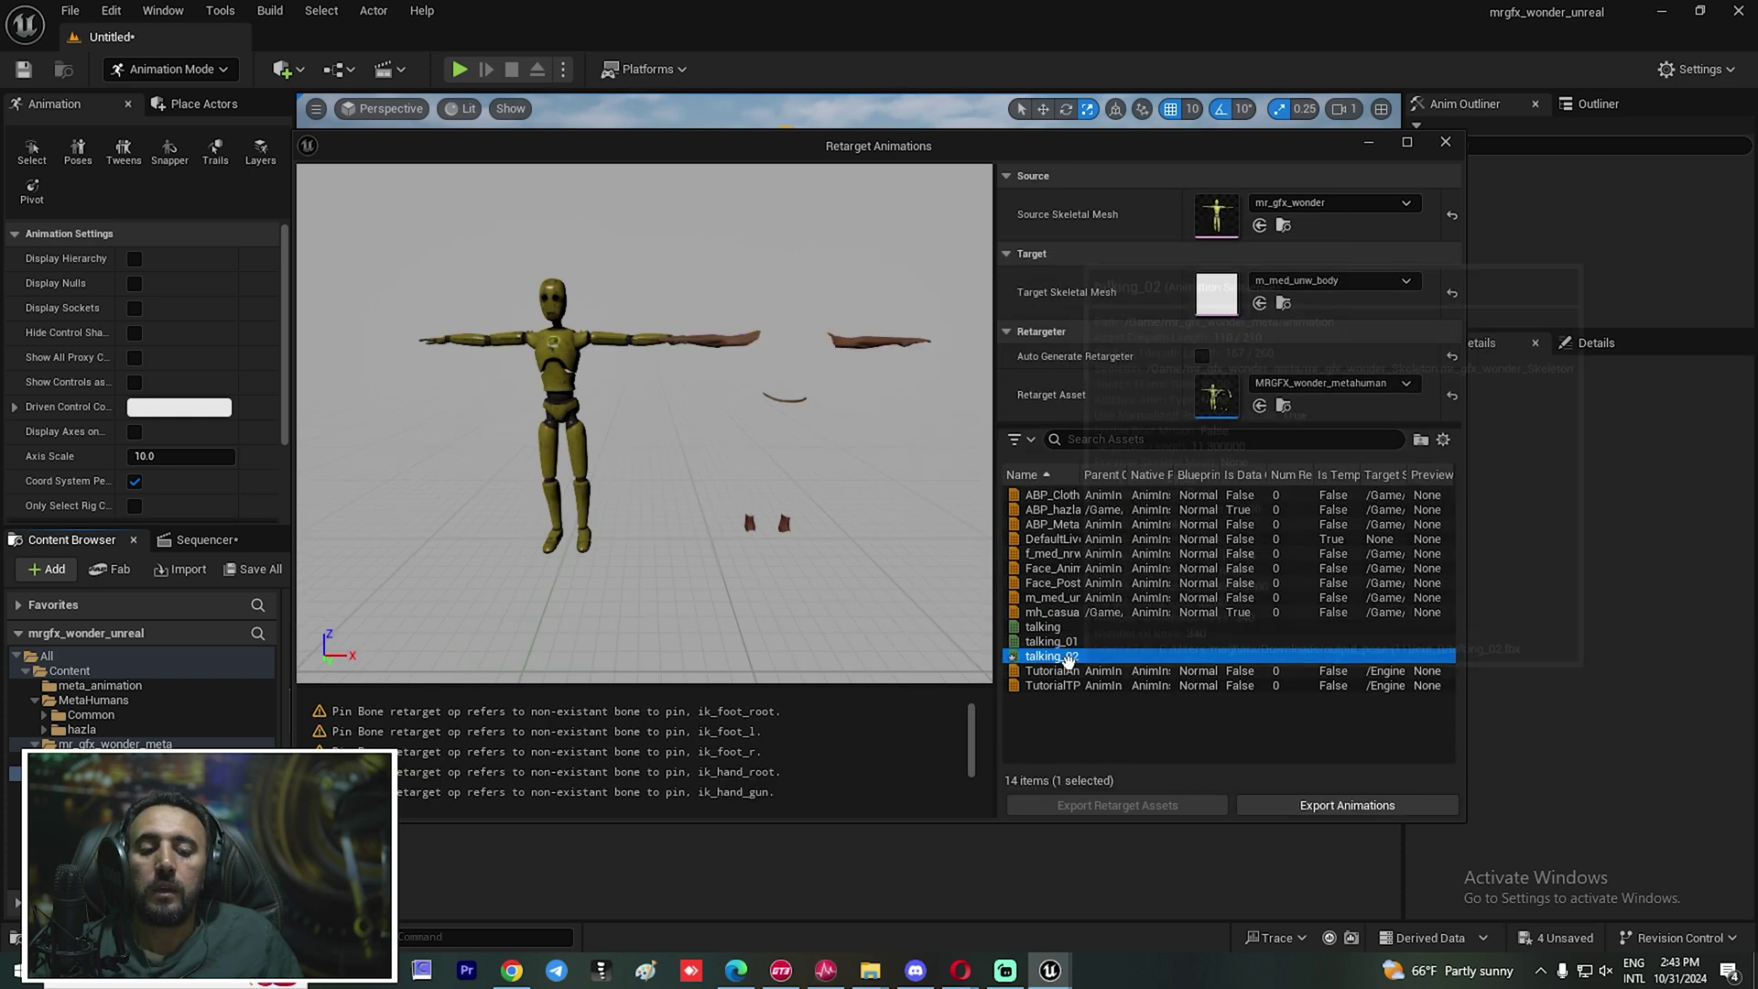
click(1376, 805)
click(822, 302)
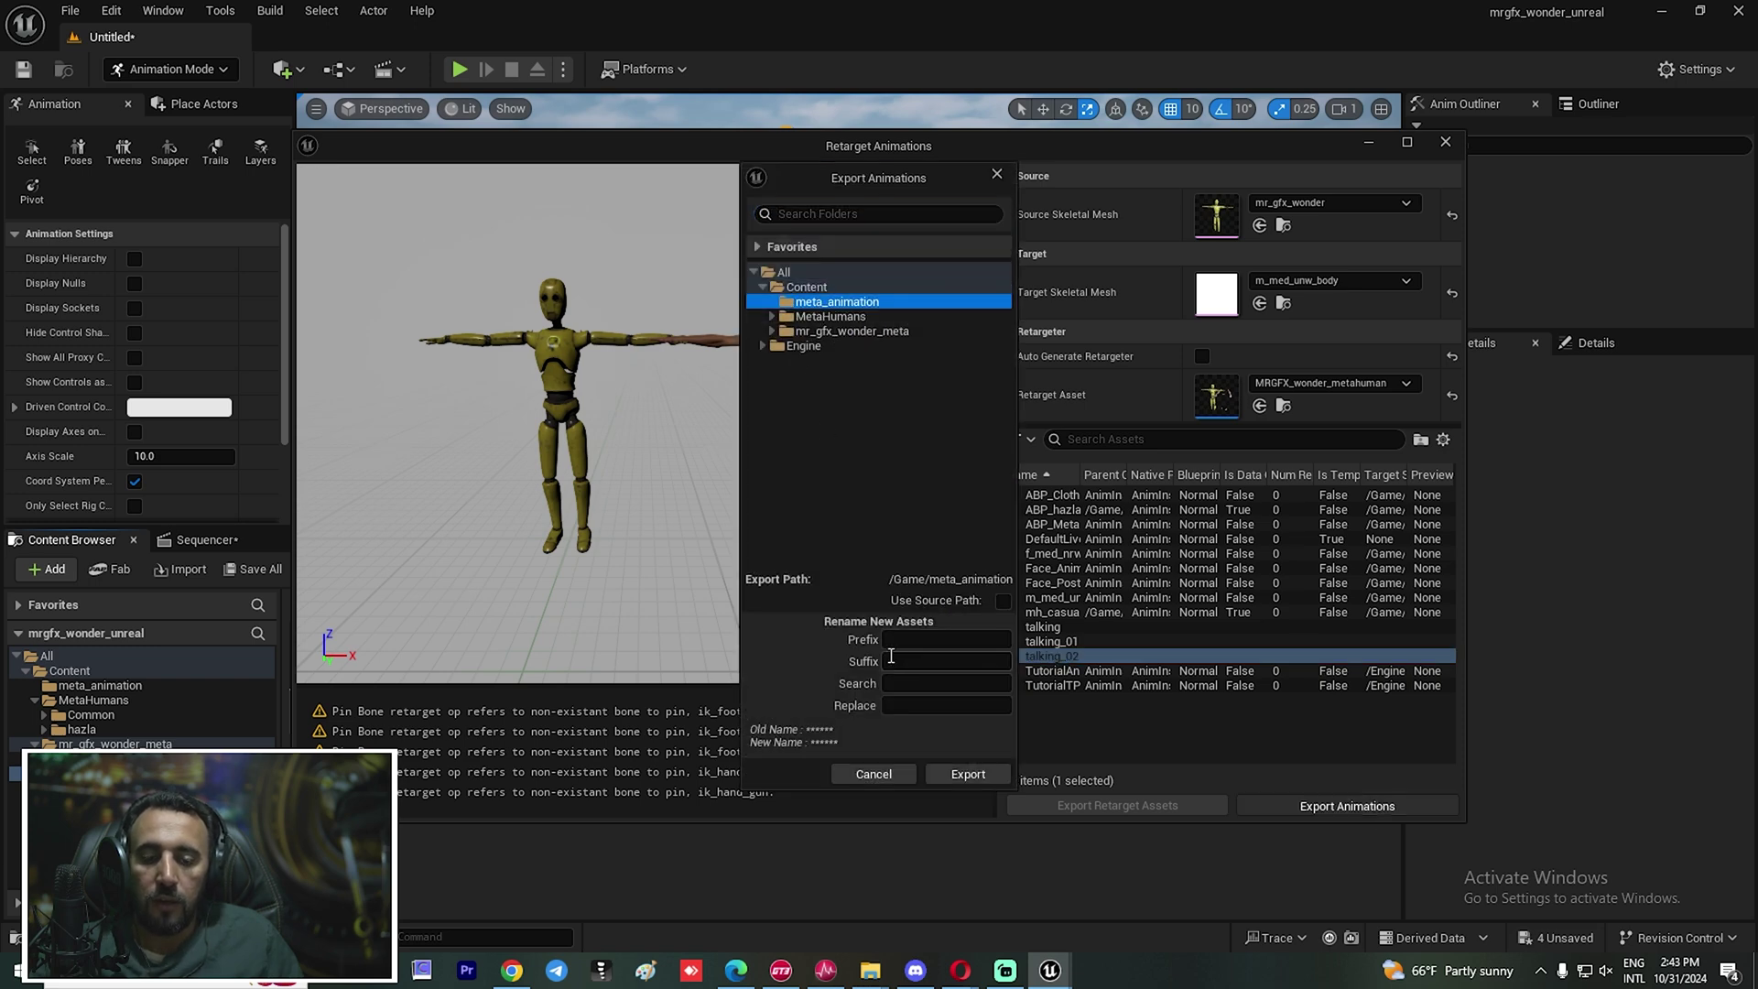
click(963, 775)
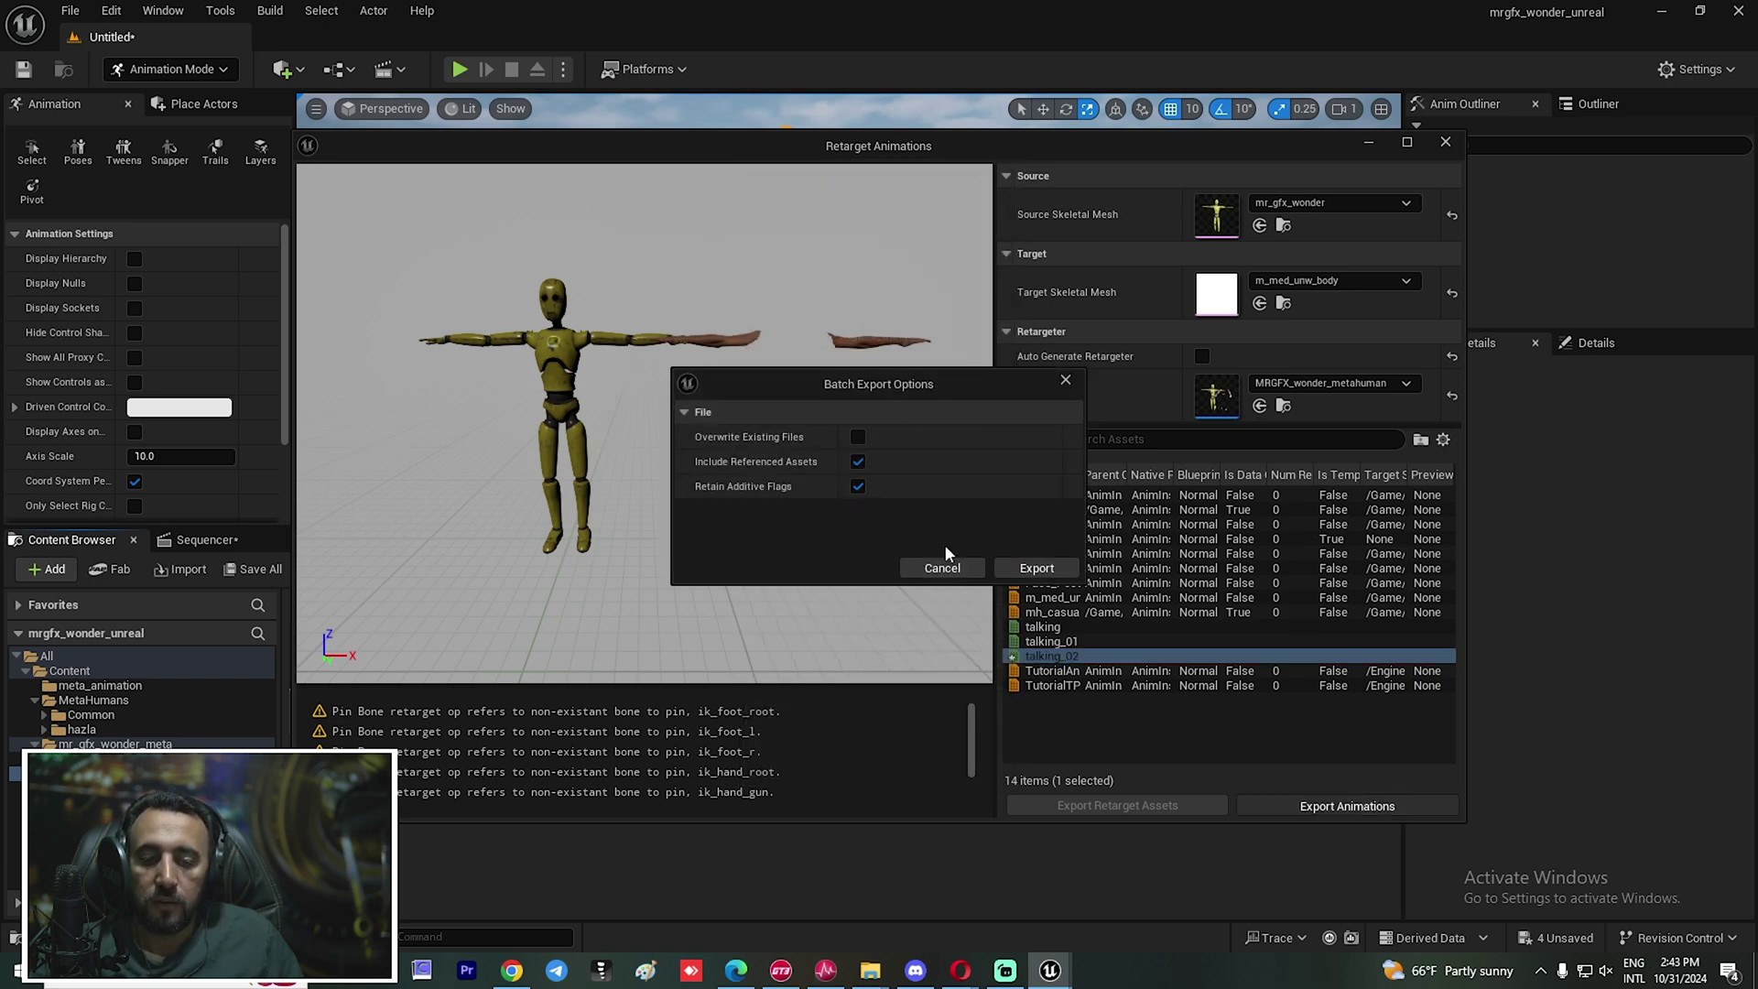
click(1029, 569)
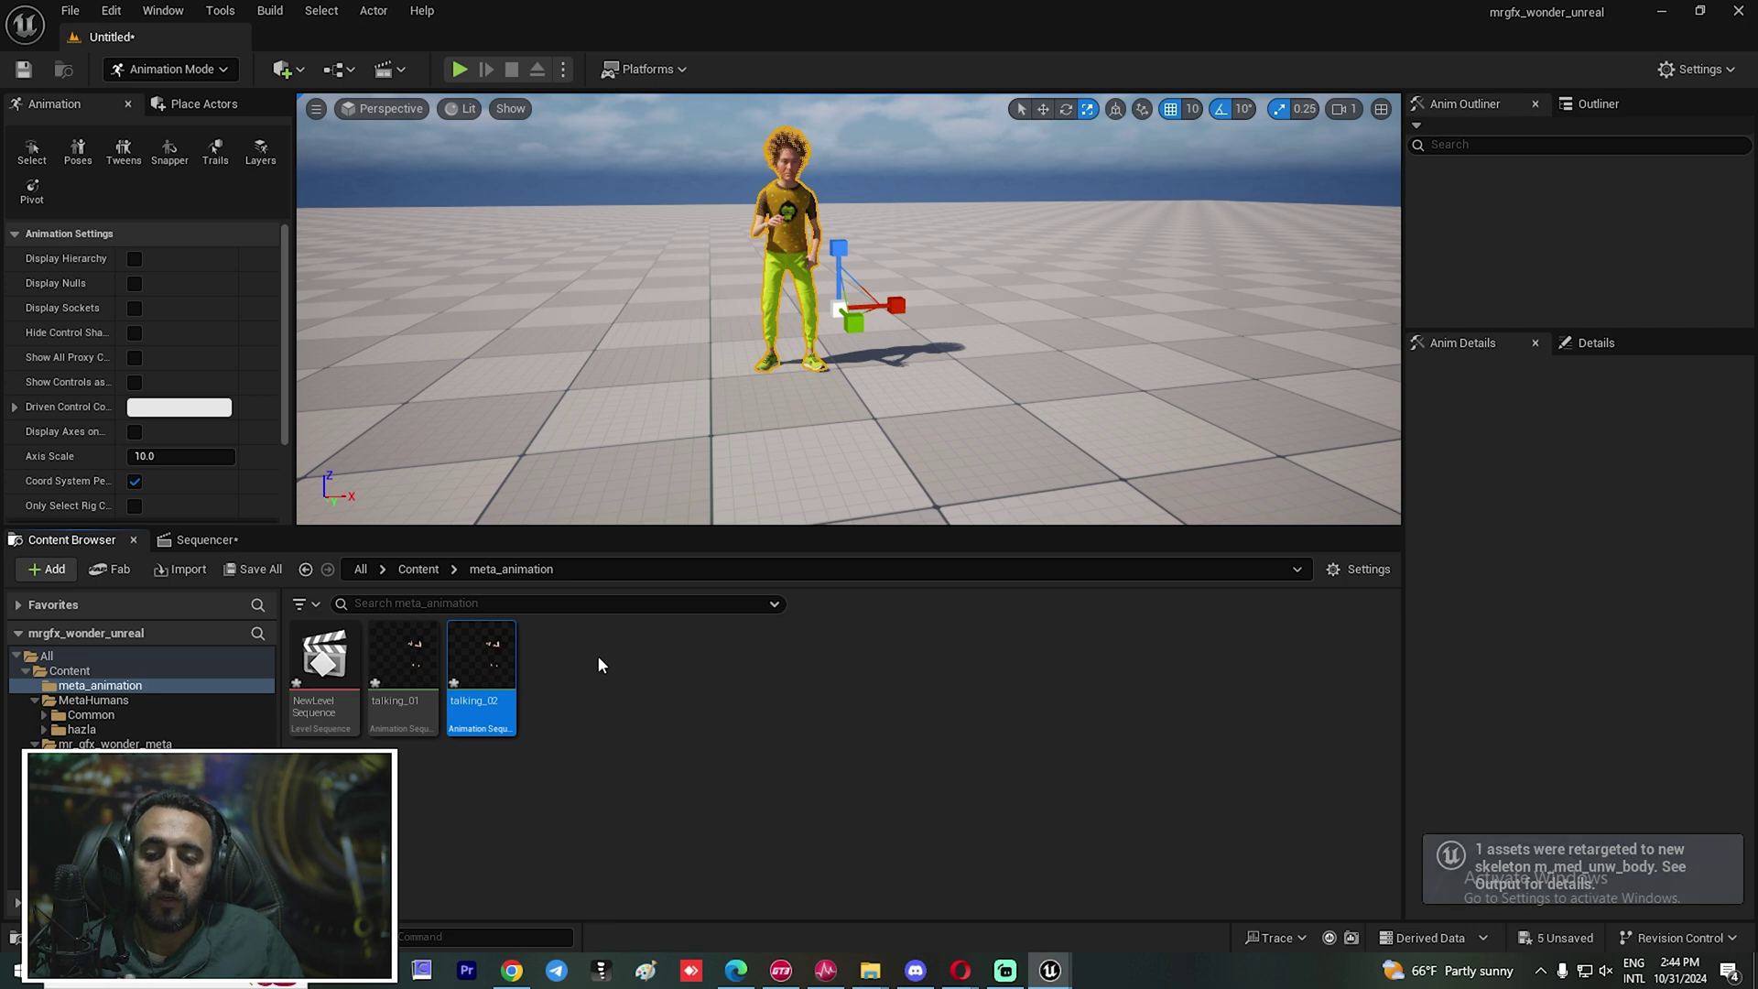
double_click(485, 663)
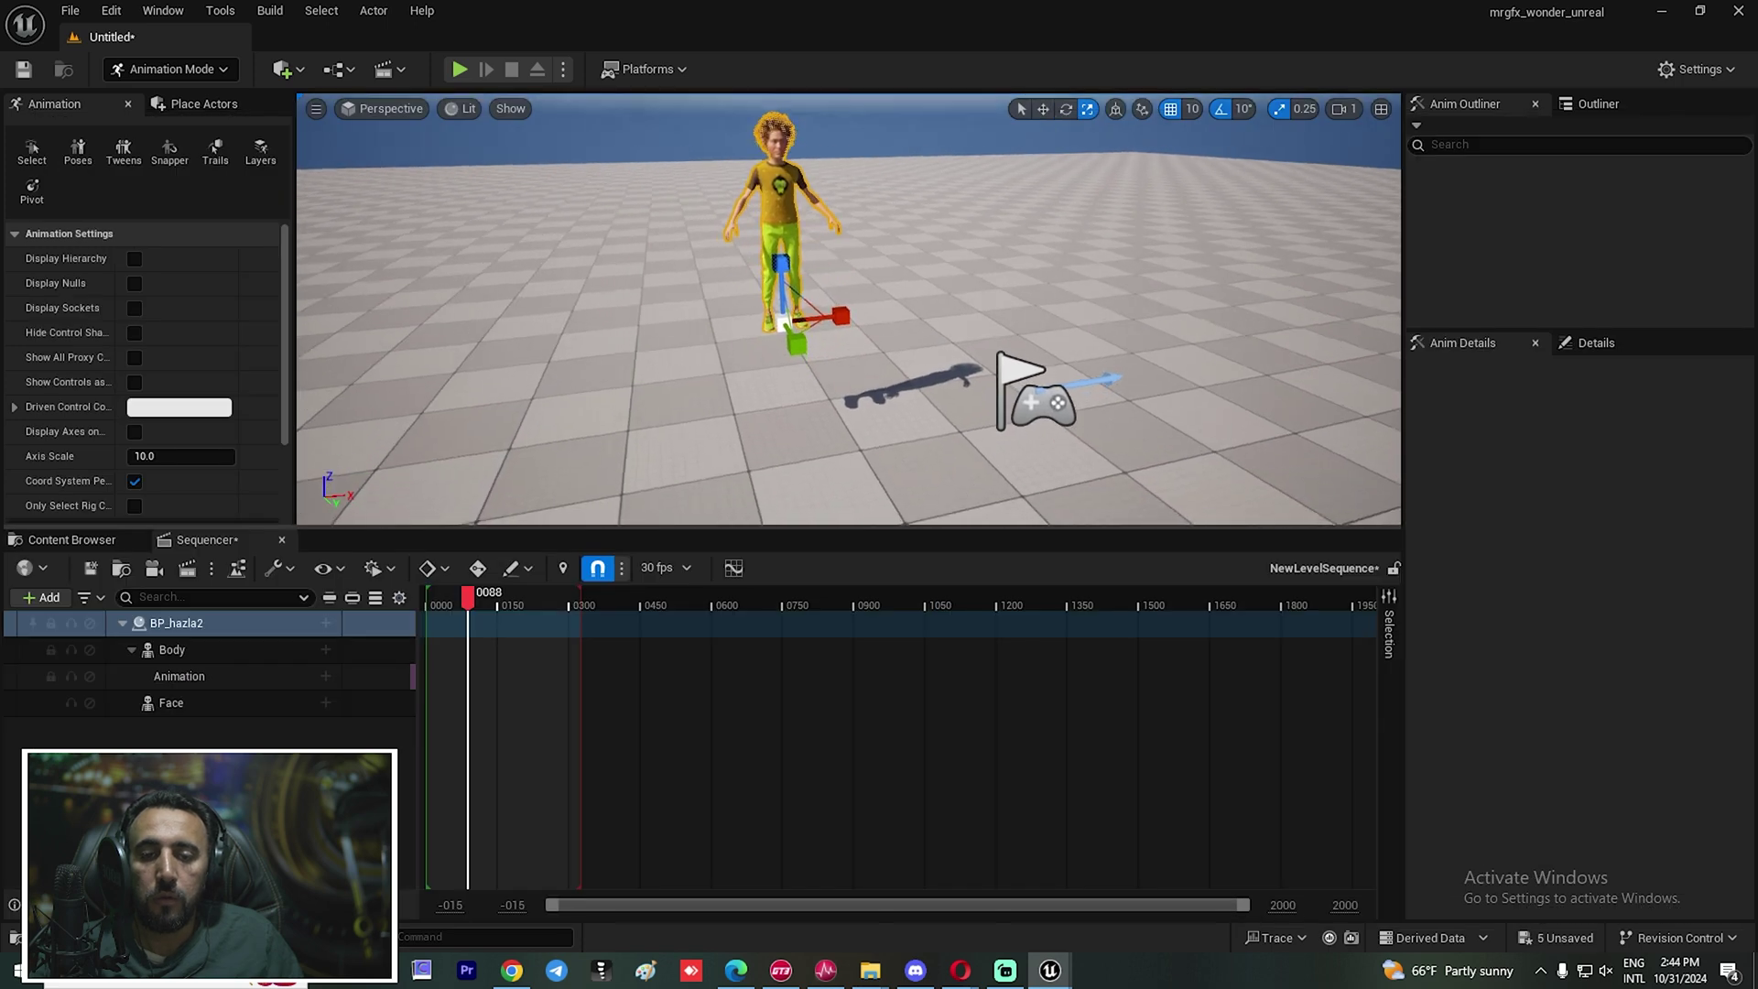
Add the talking_02 animation sequence to the Body Animation track of BP_hazla2 in the level sequence
right_drag(849, 311, 848, 265)
click(848, 266)
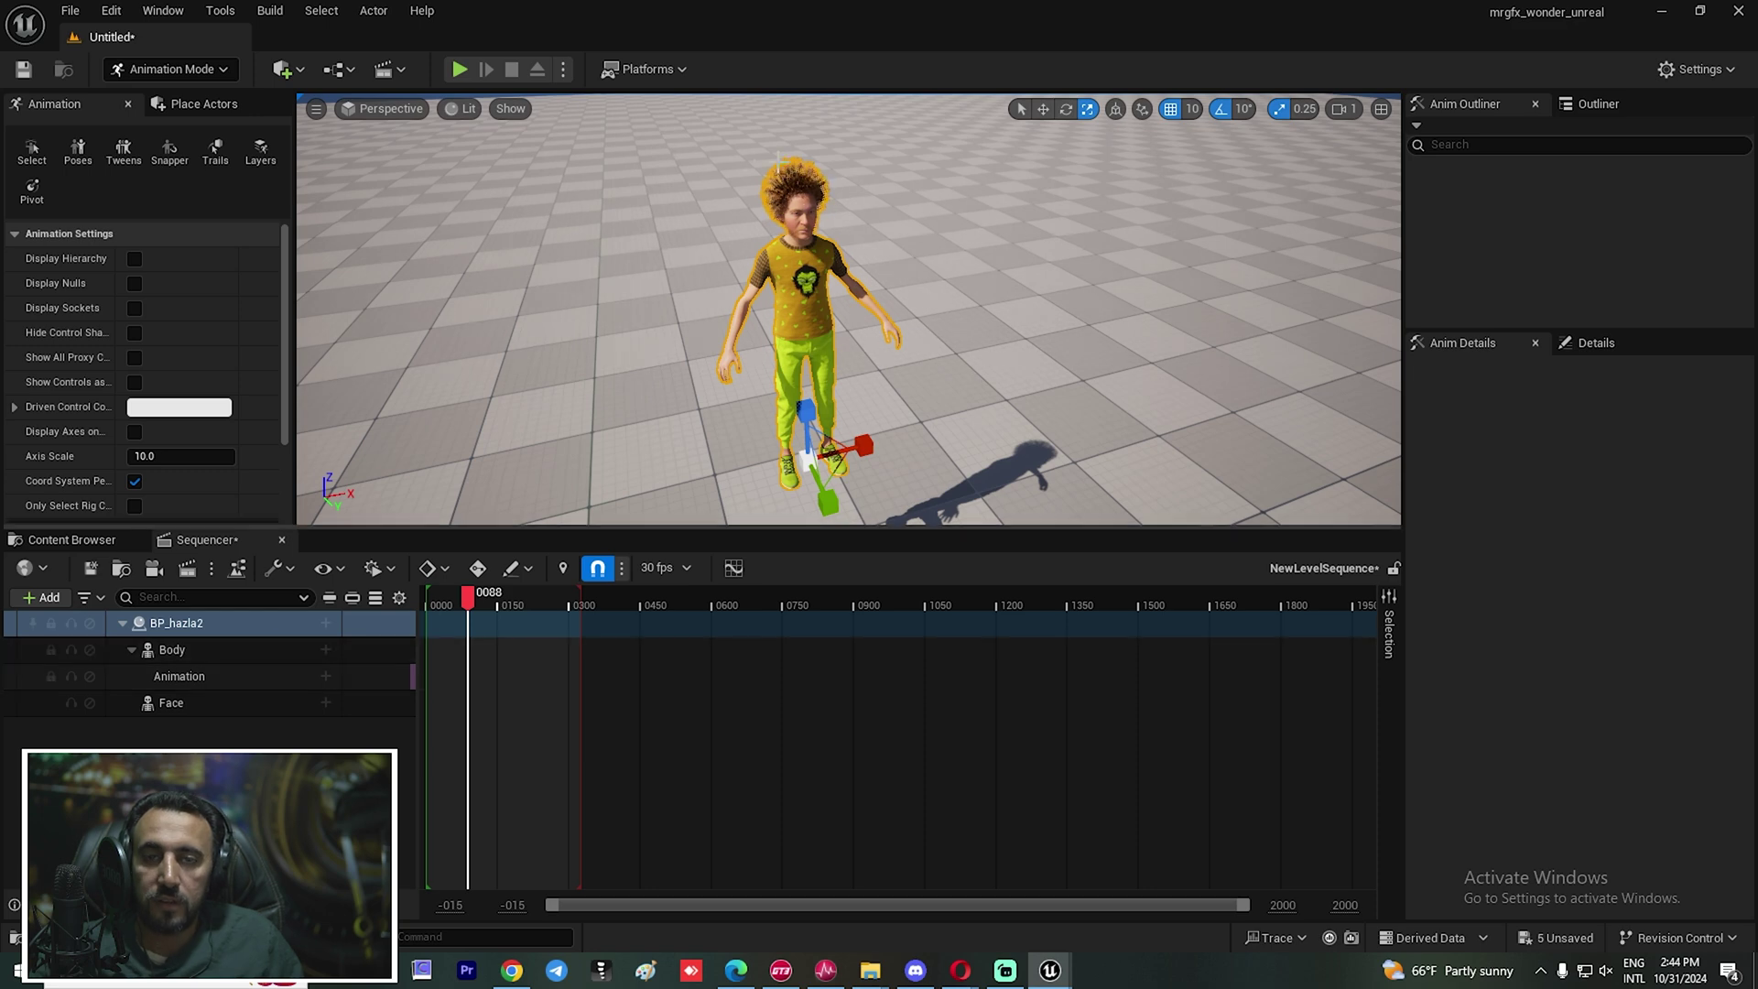
click(325, 676)
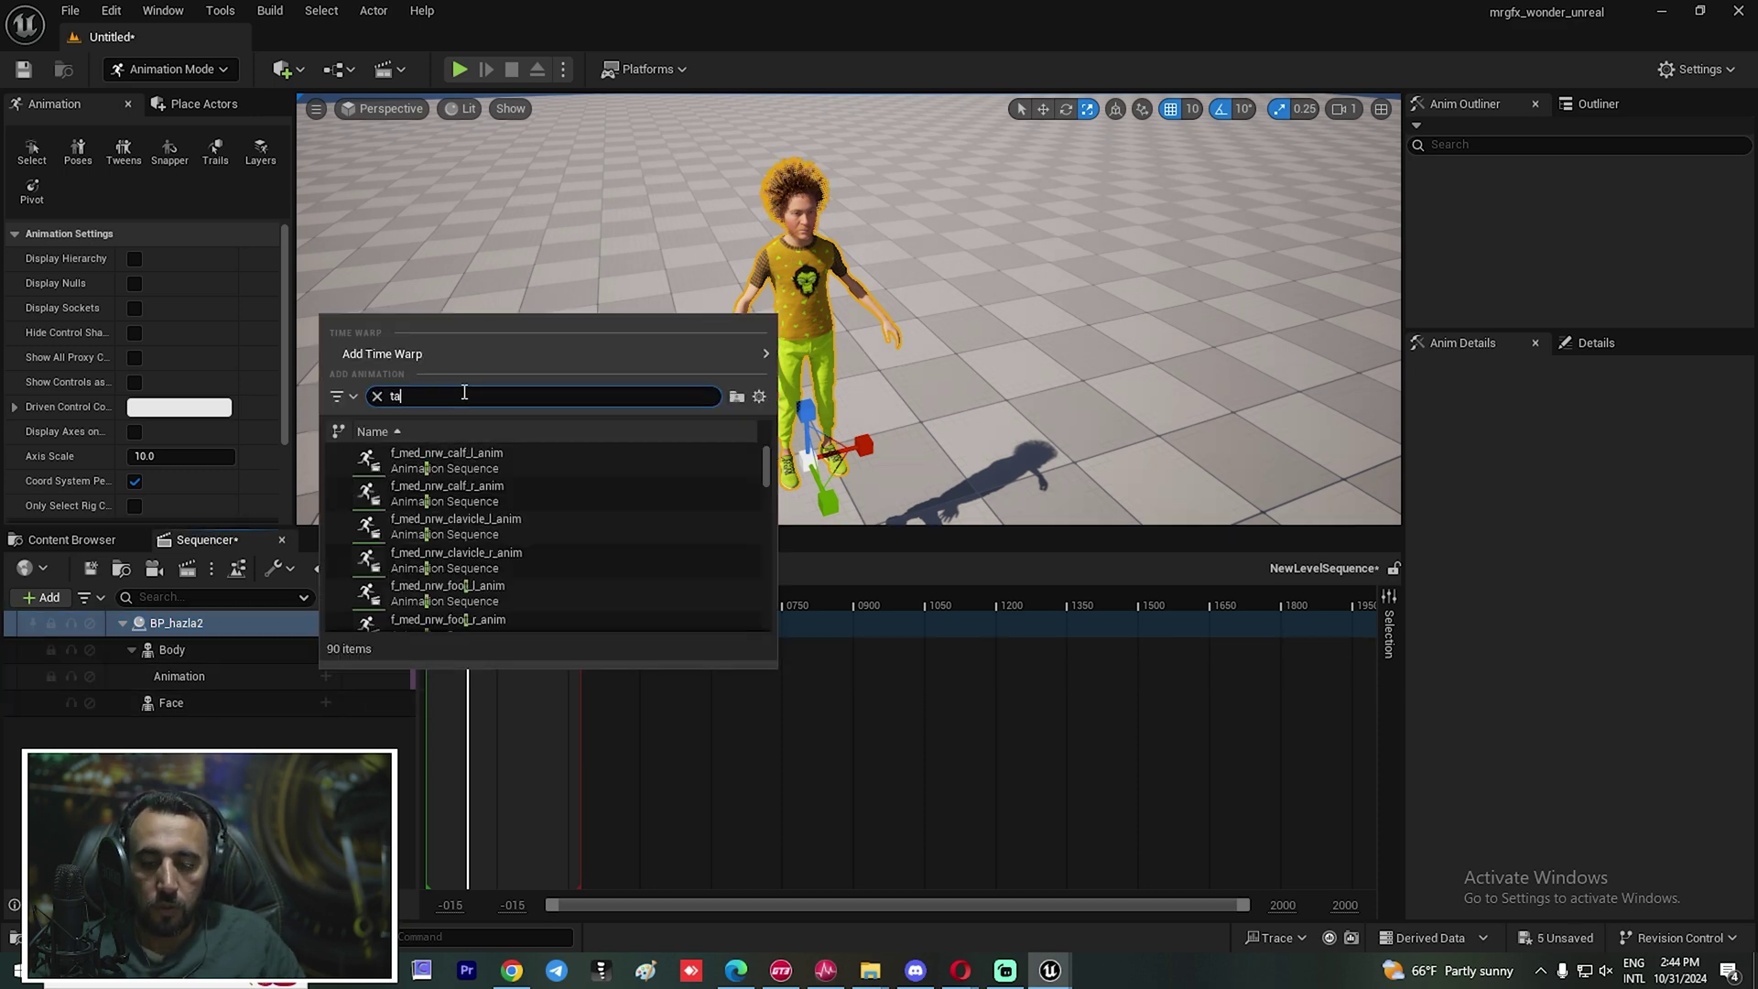
text(talking)
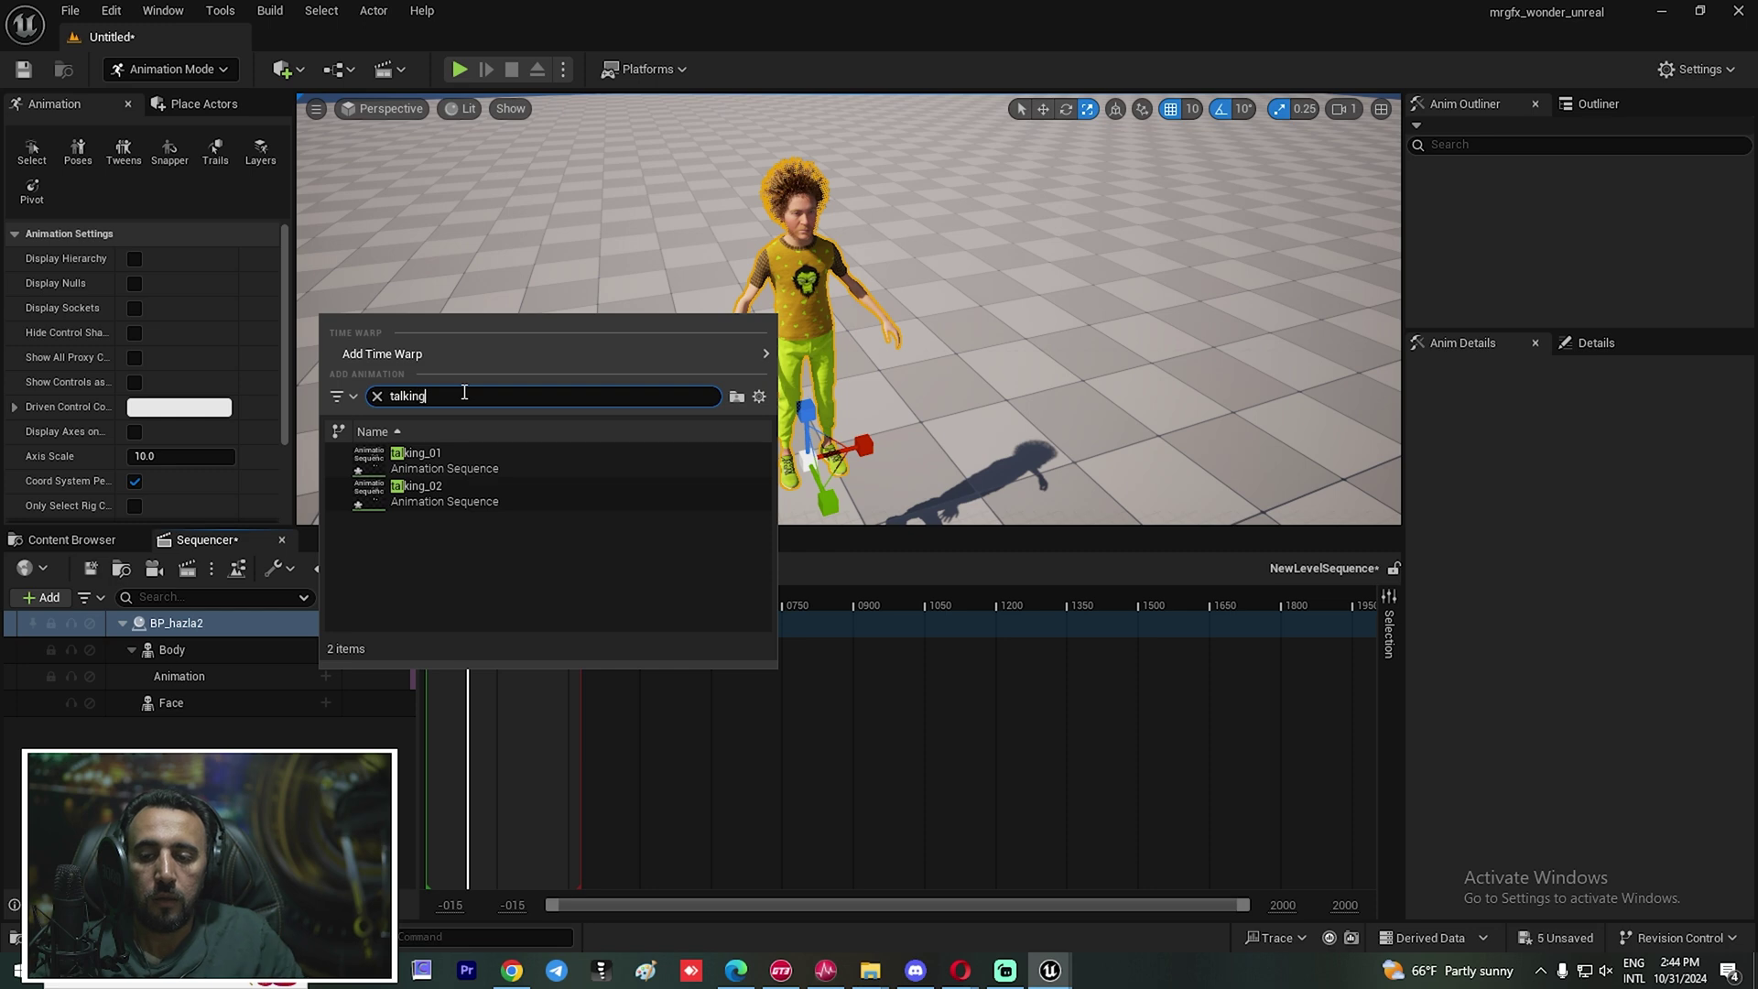
click(440, 492)
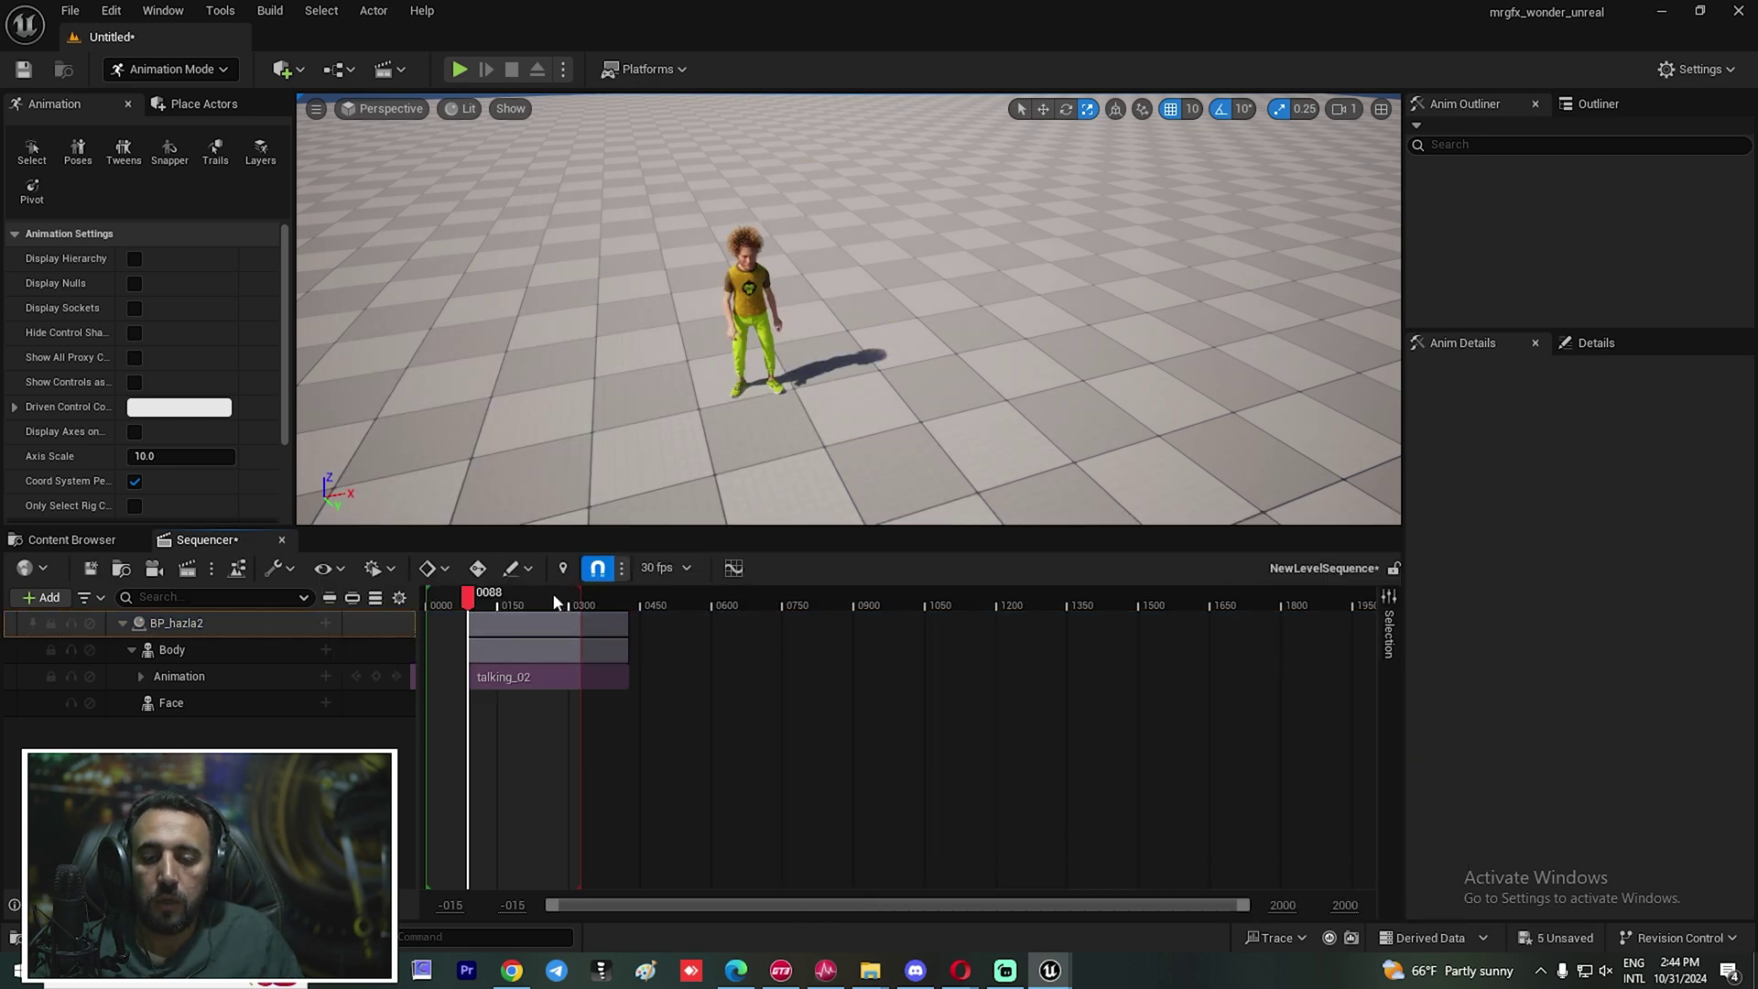
Move the talking_02 clip to the start of the sequence and play the animation on the MetaHuman
drag(531, 605, 445, 604)
right_drag(849, 311, 714, 394)
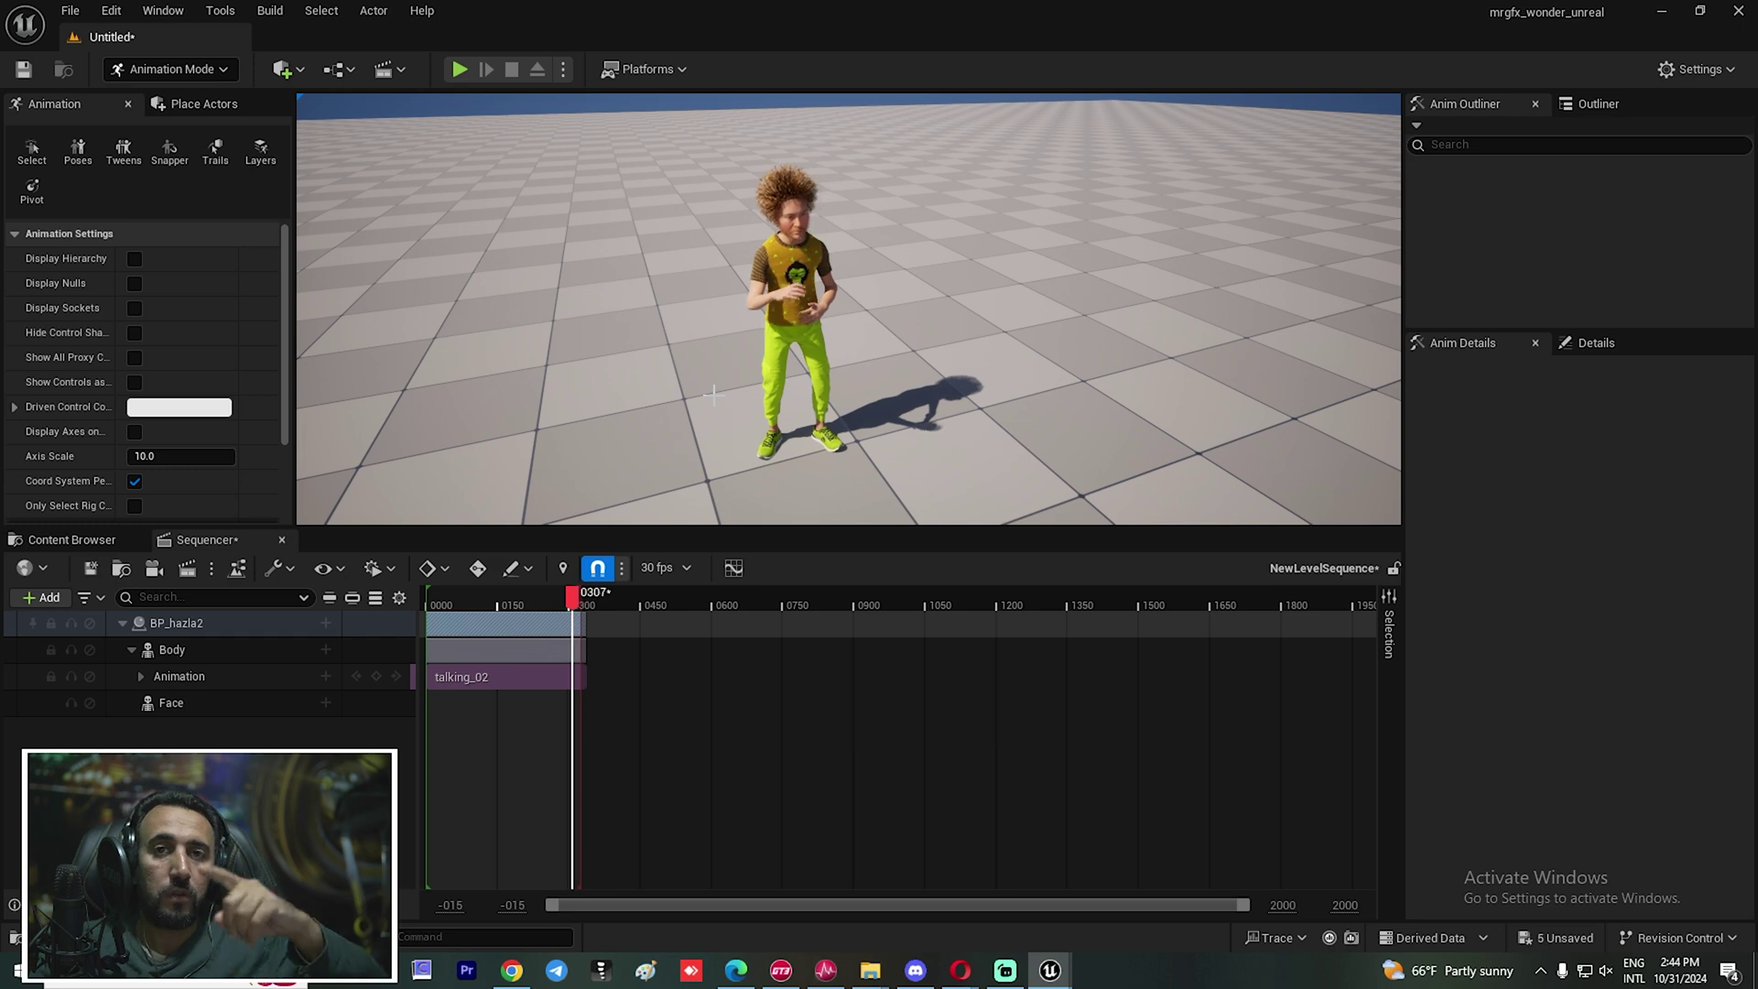
key(space)
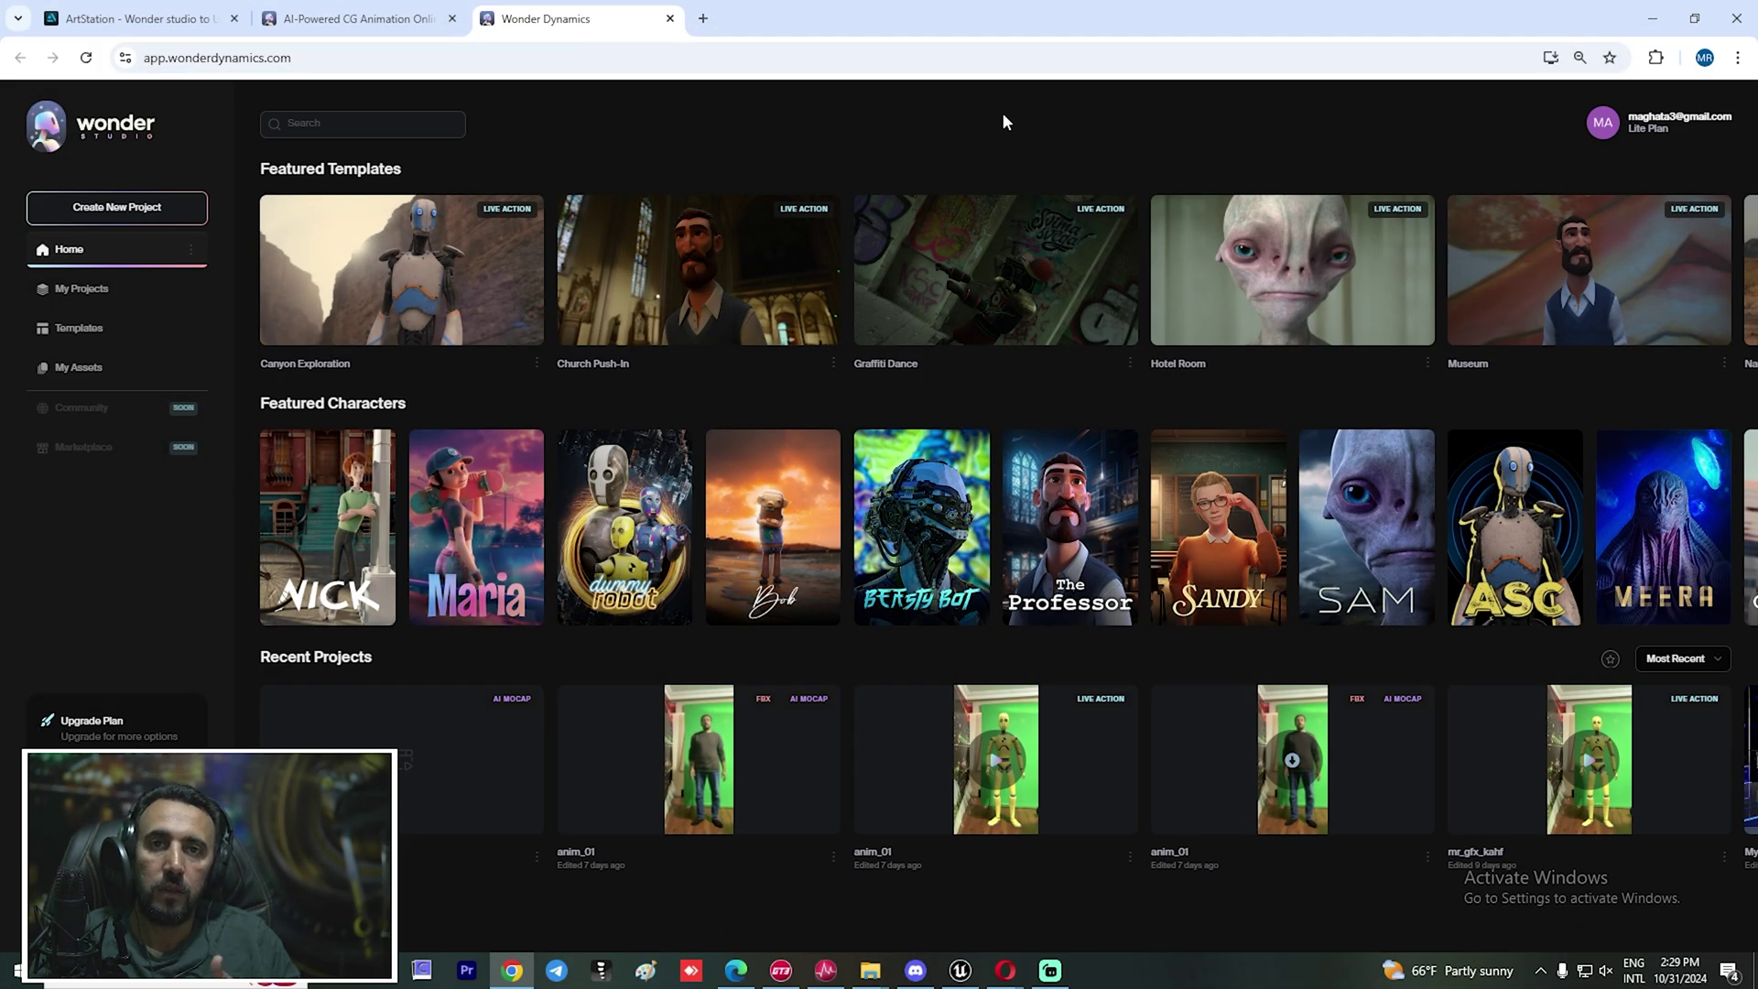
Switch to Wonder Studio, look into the existing AI MoCap project anim_01, and return to the project list
click(83, 288)
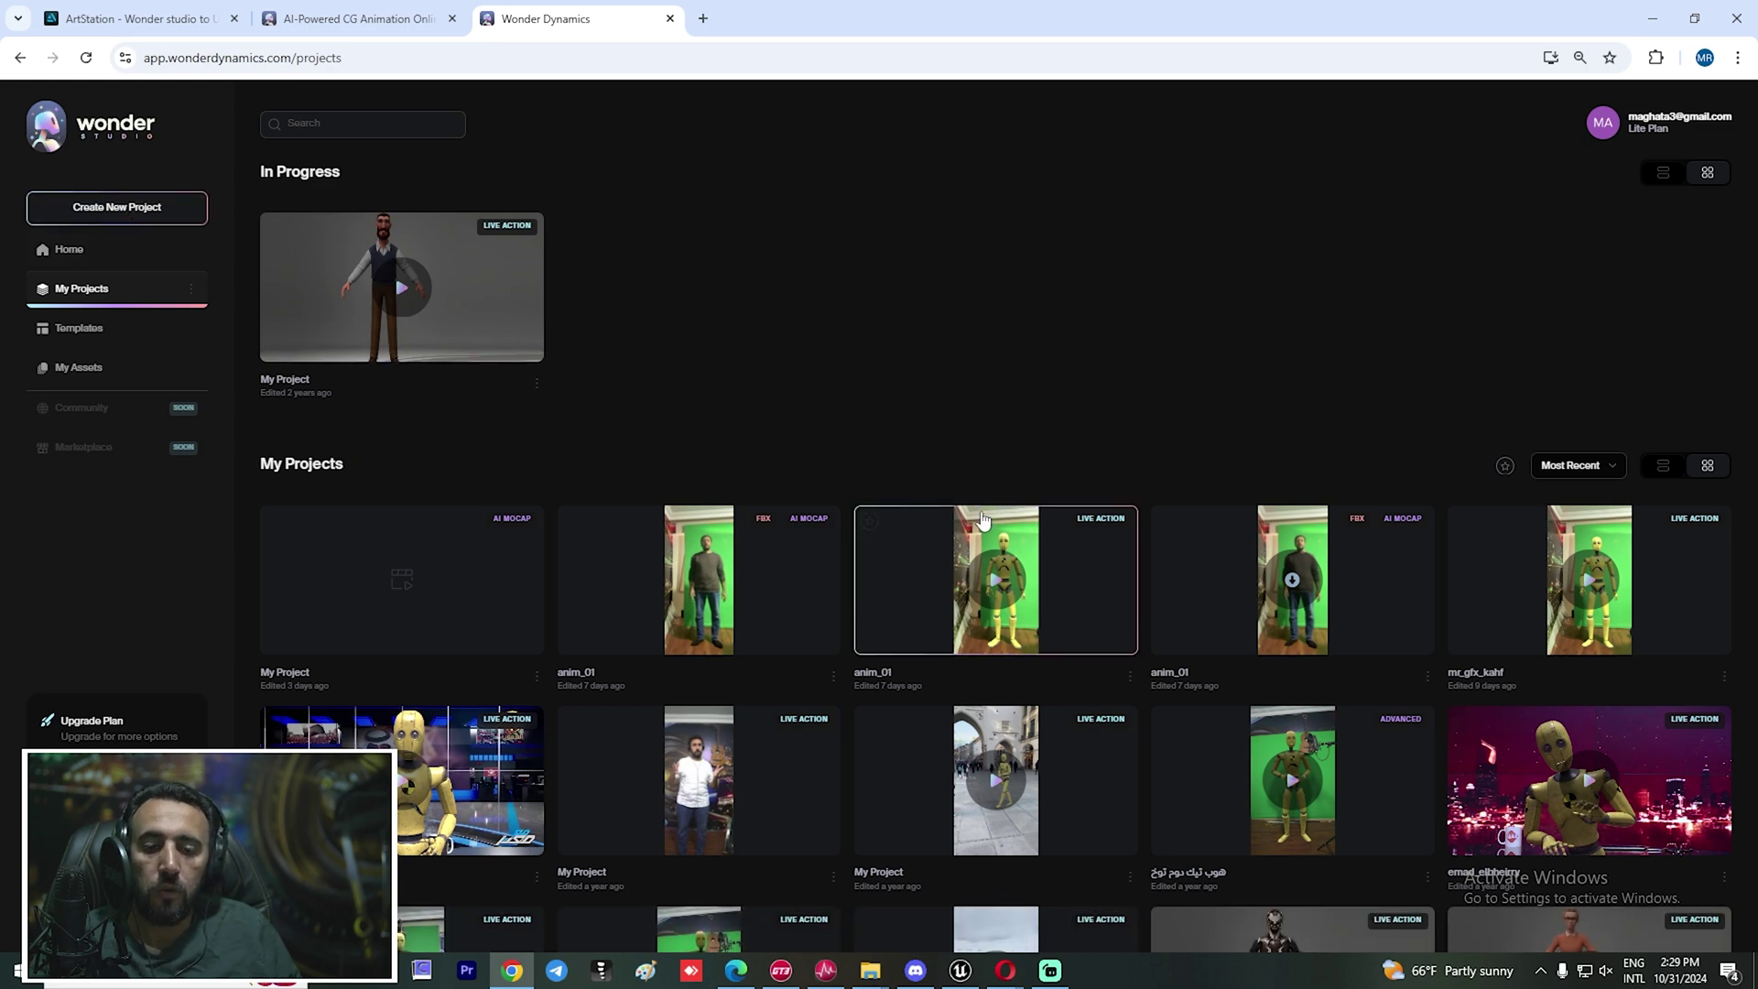
click(716, 568)
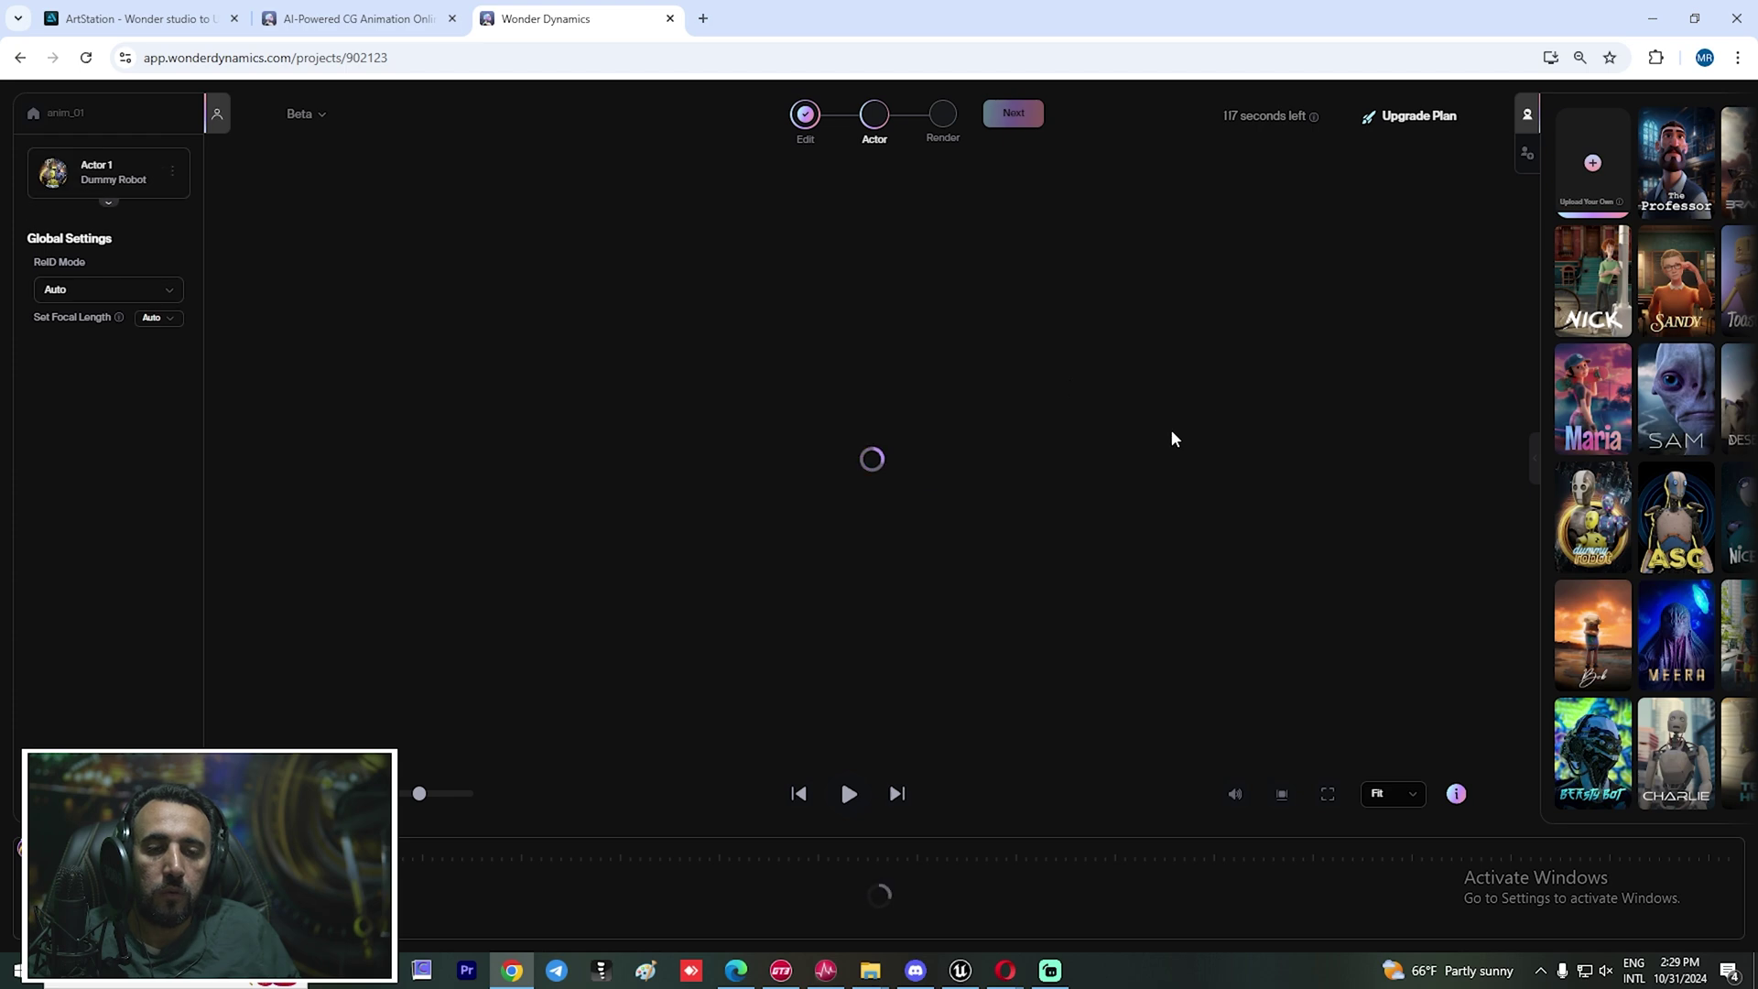
click(20, 58)
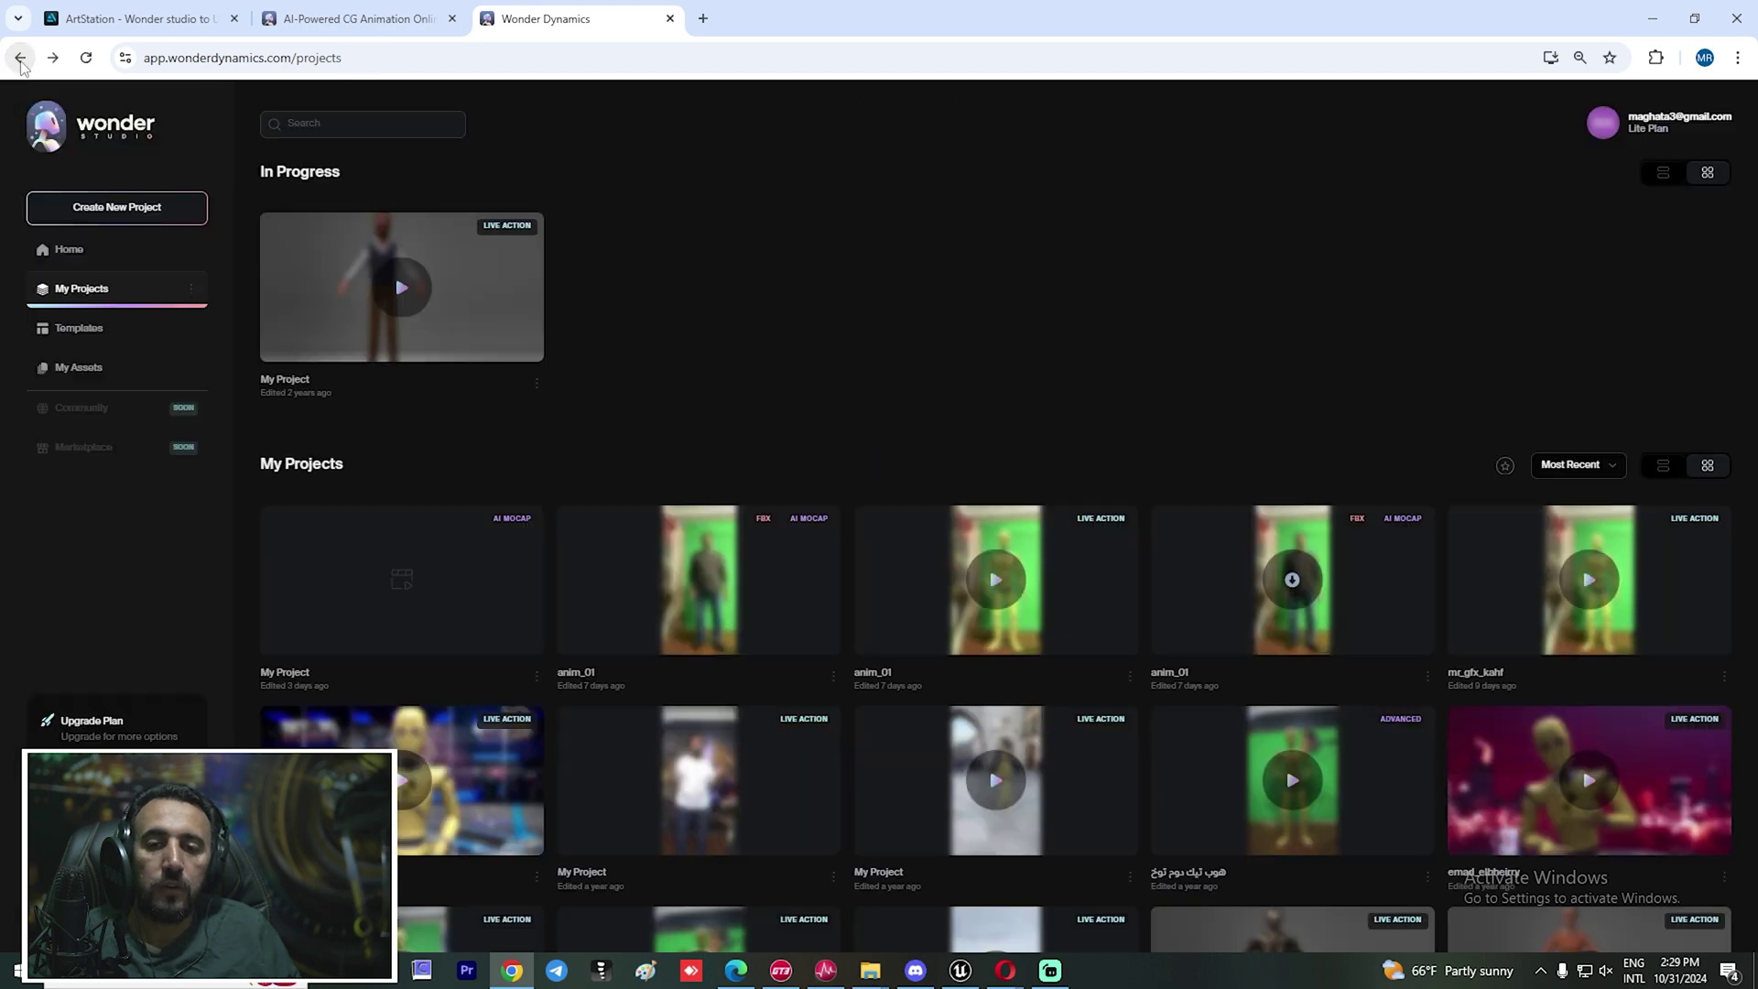
Look through the new project types and create an AI Motion Capture project with the anim_01.mp4 video
click(139, 207)
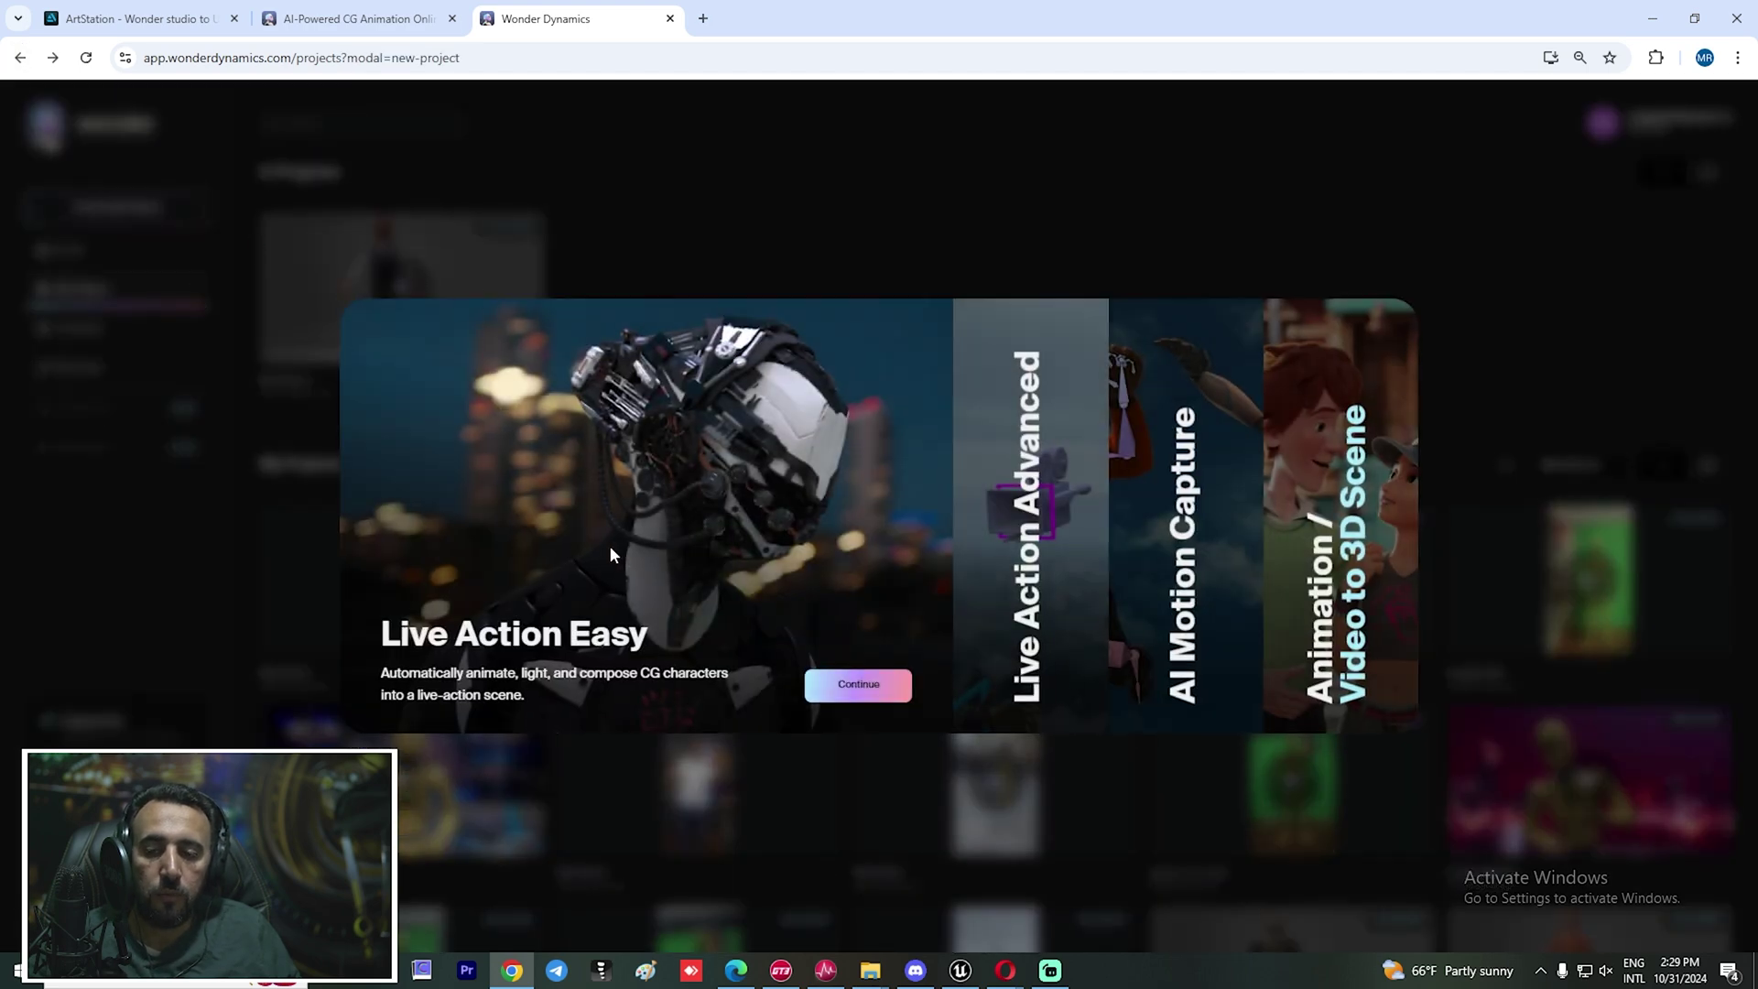
click(1007, 599)
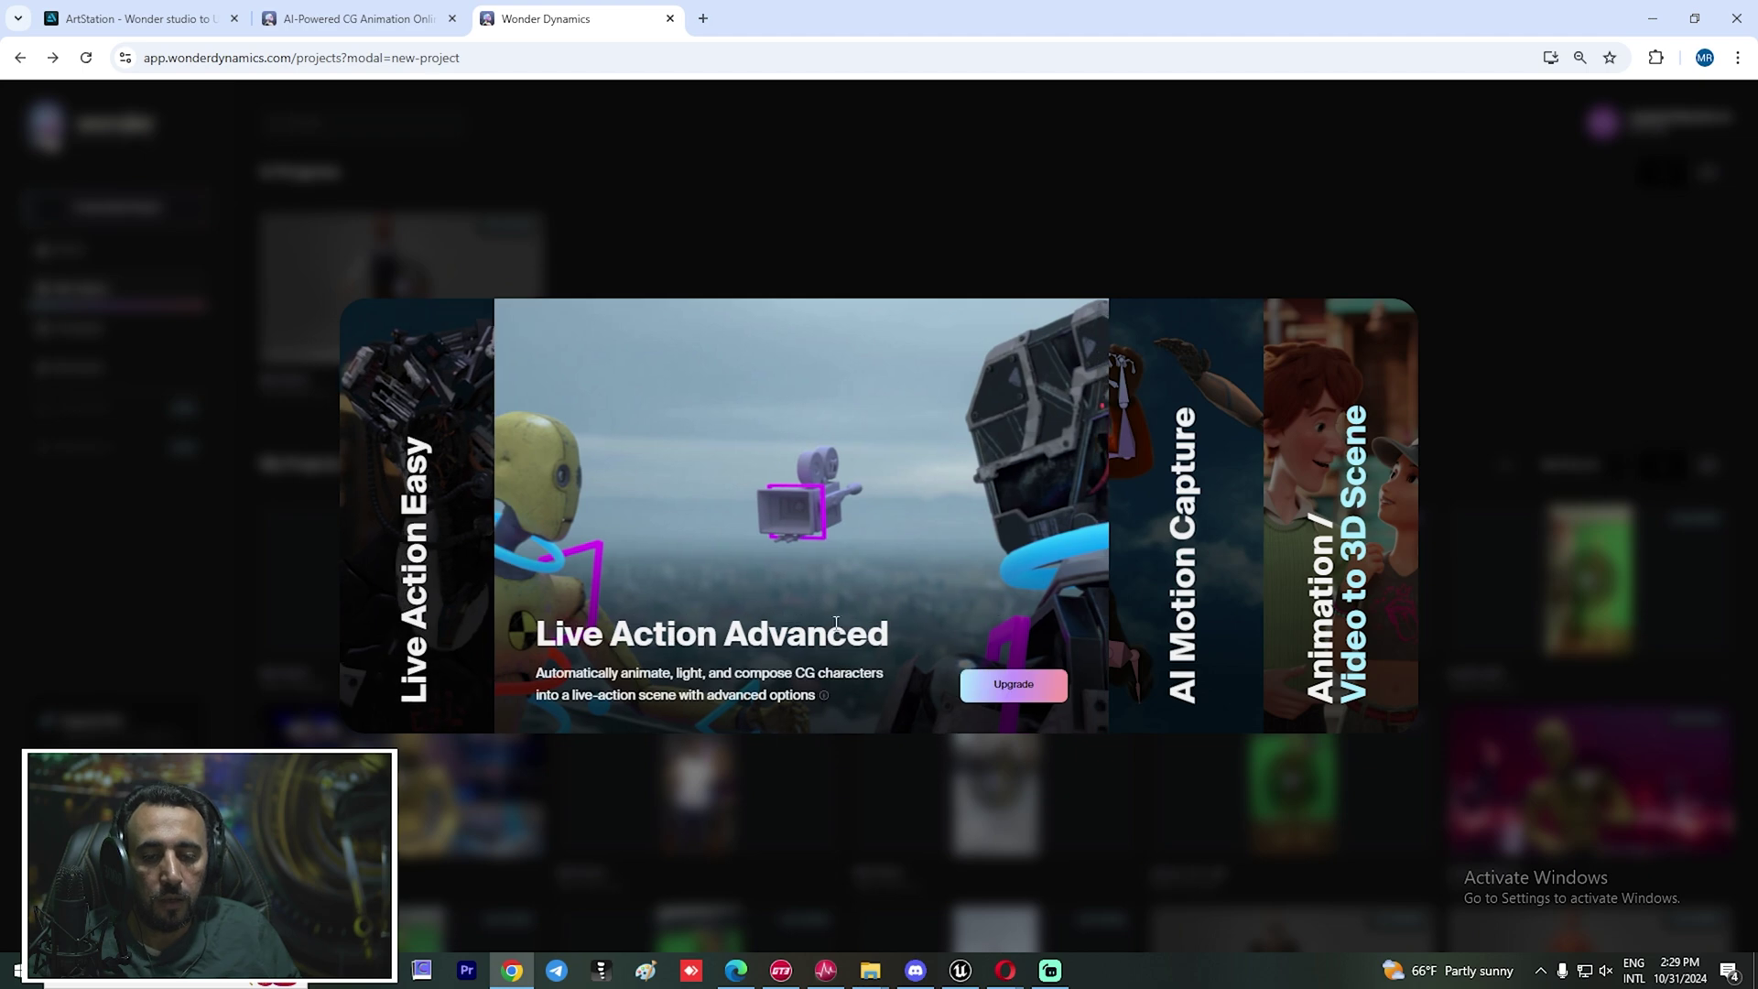
click(1118, 632)
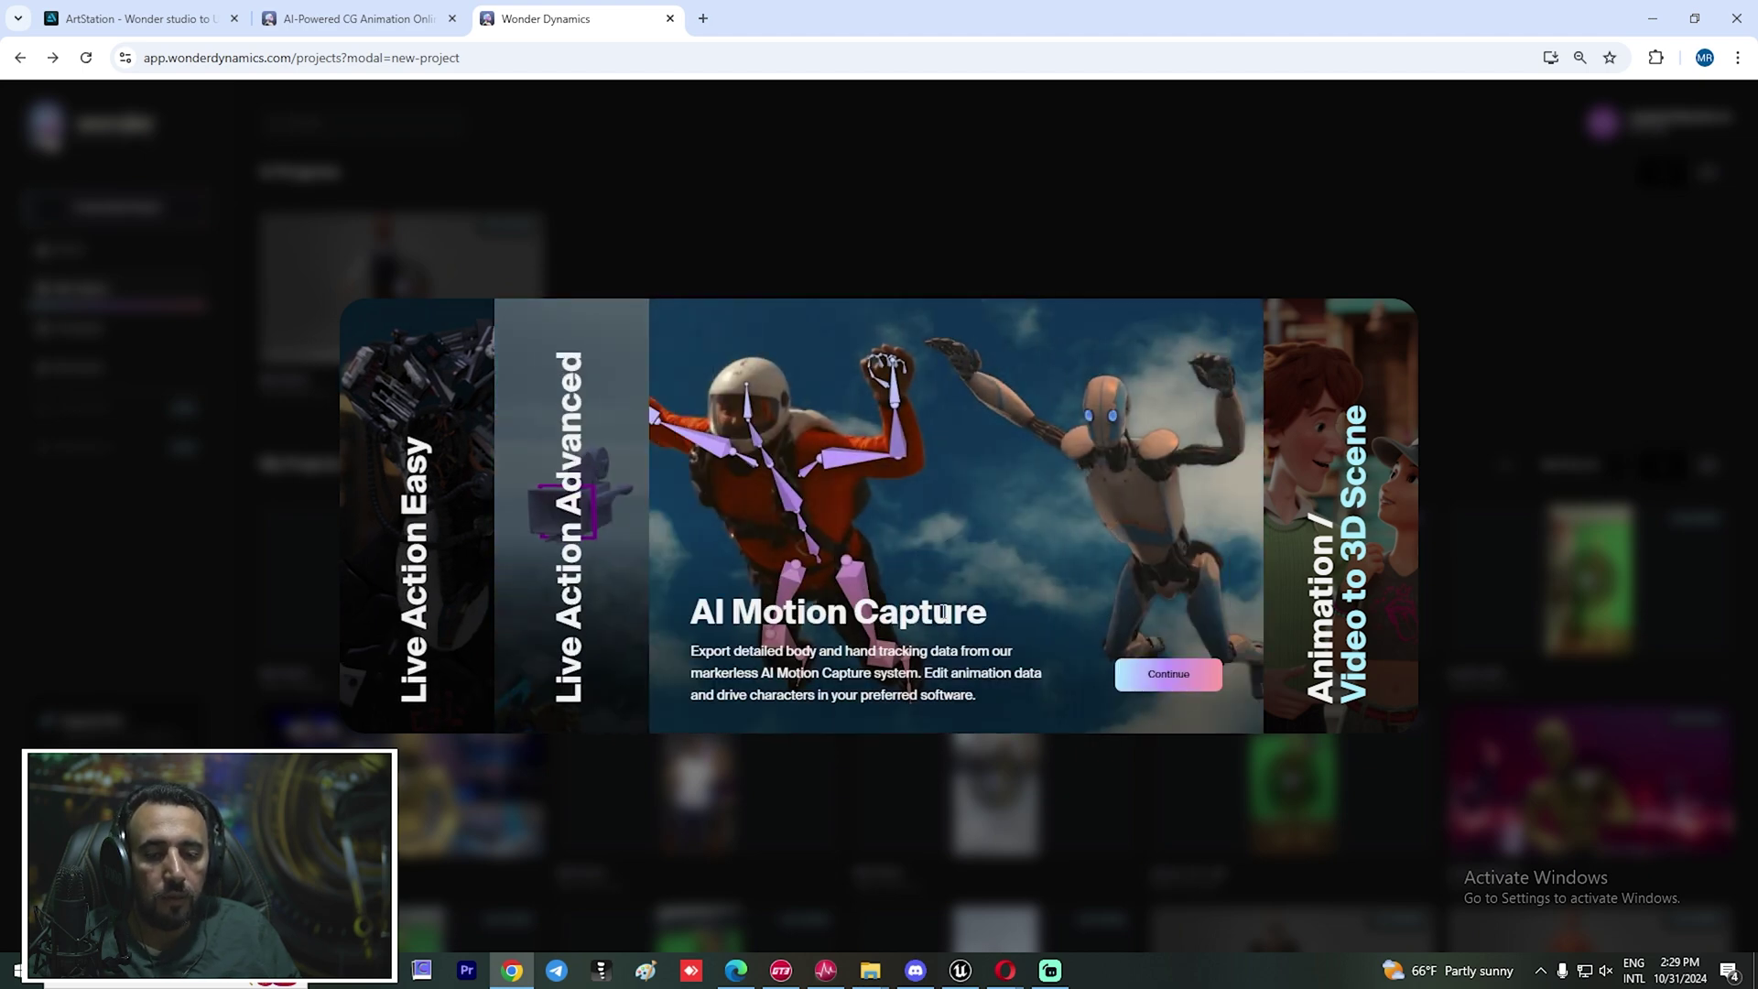
click(1279, 629)
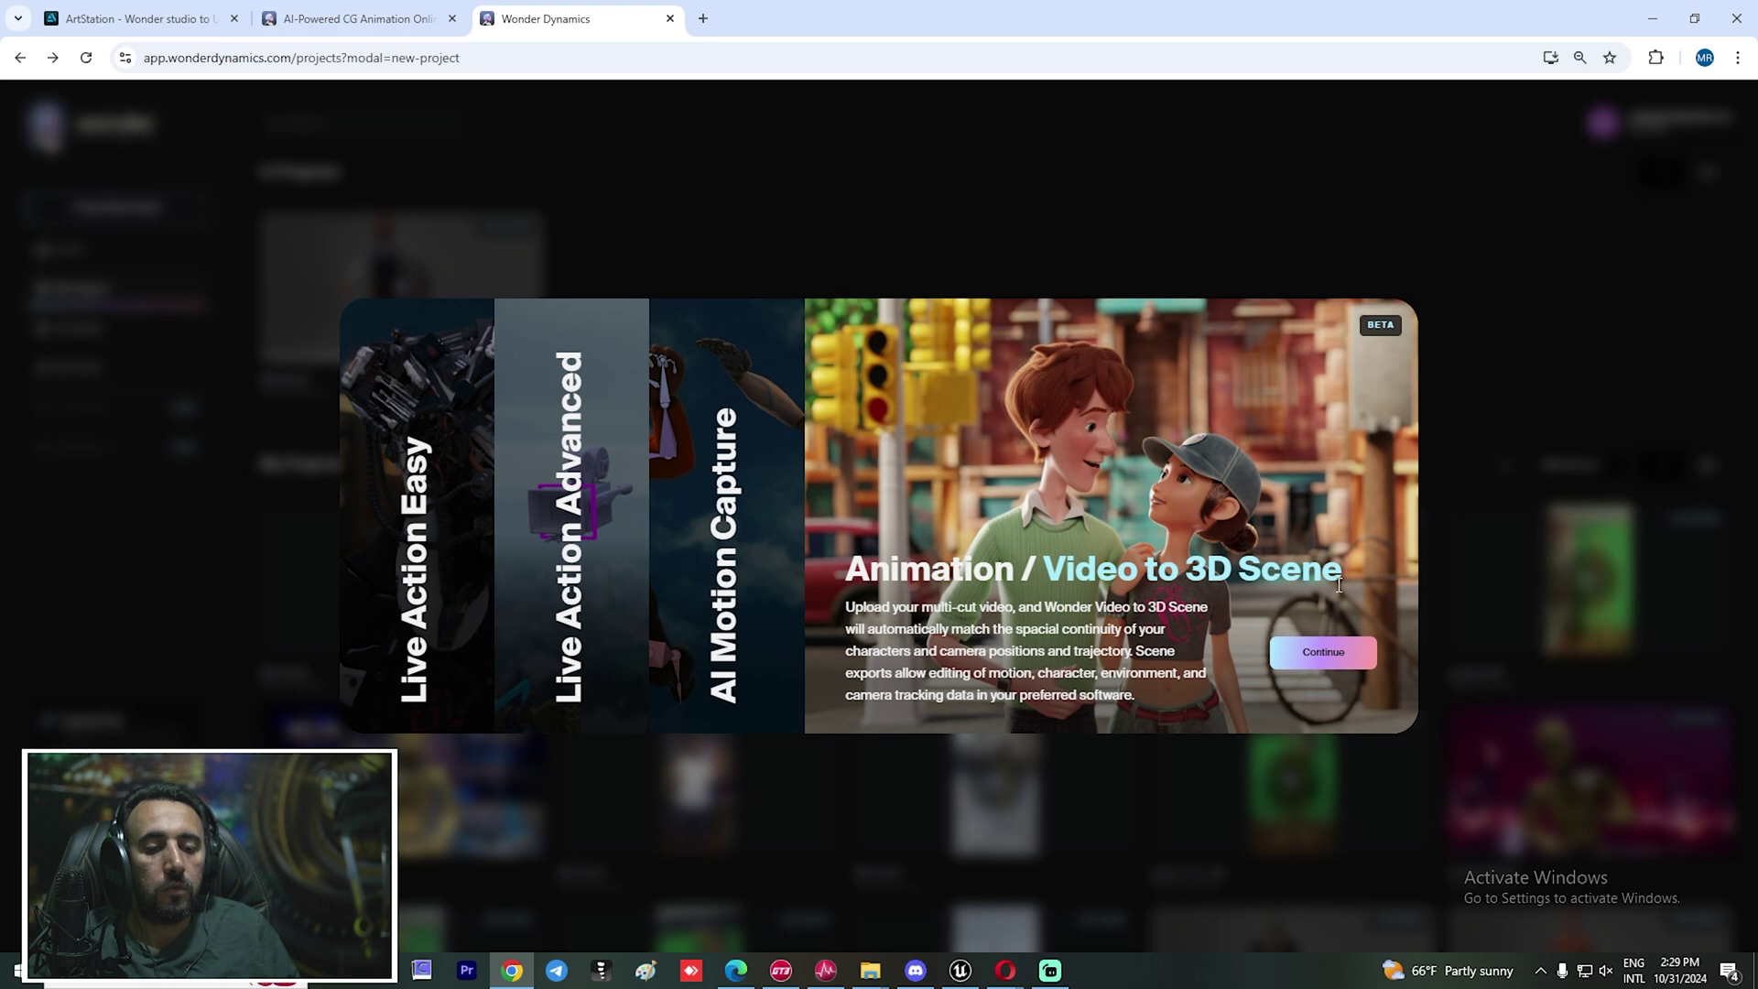
click(774, 593)
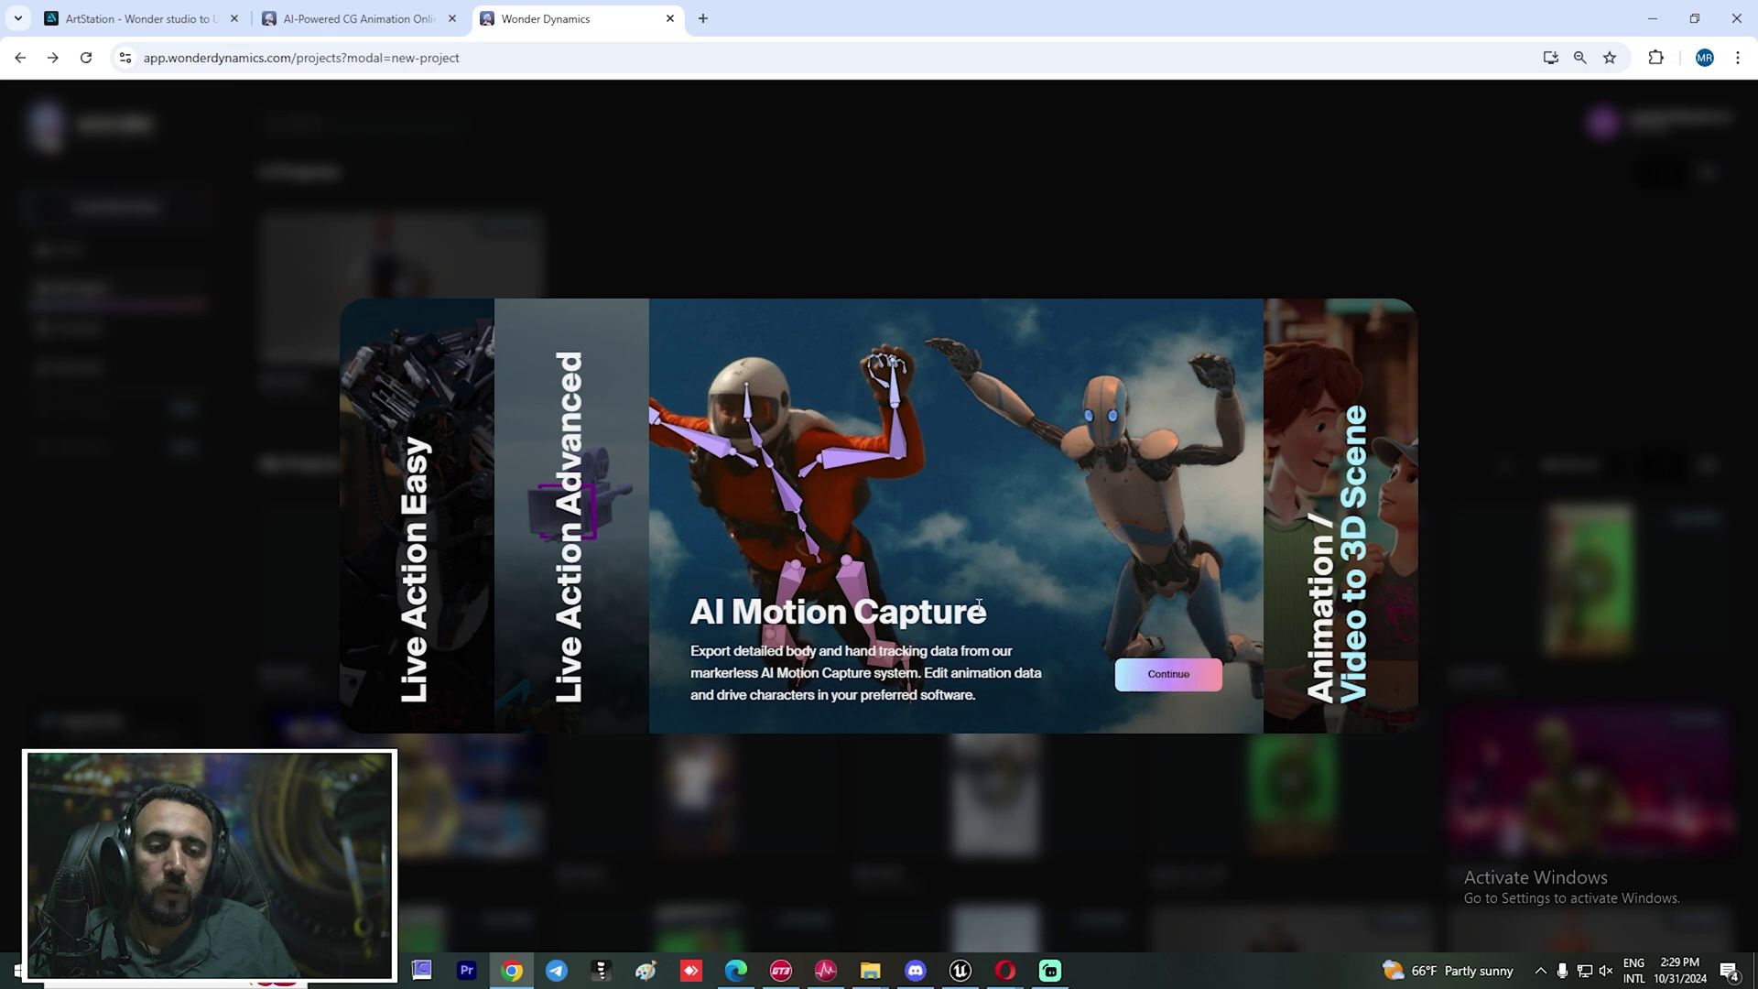
click(1168, 674)
drag(801, 469, 798, 440)
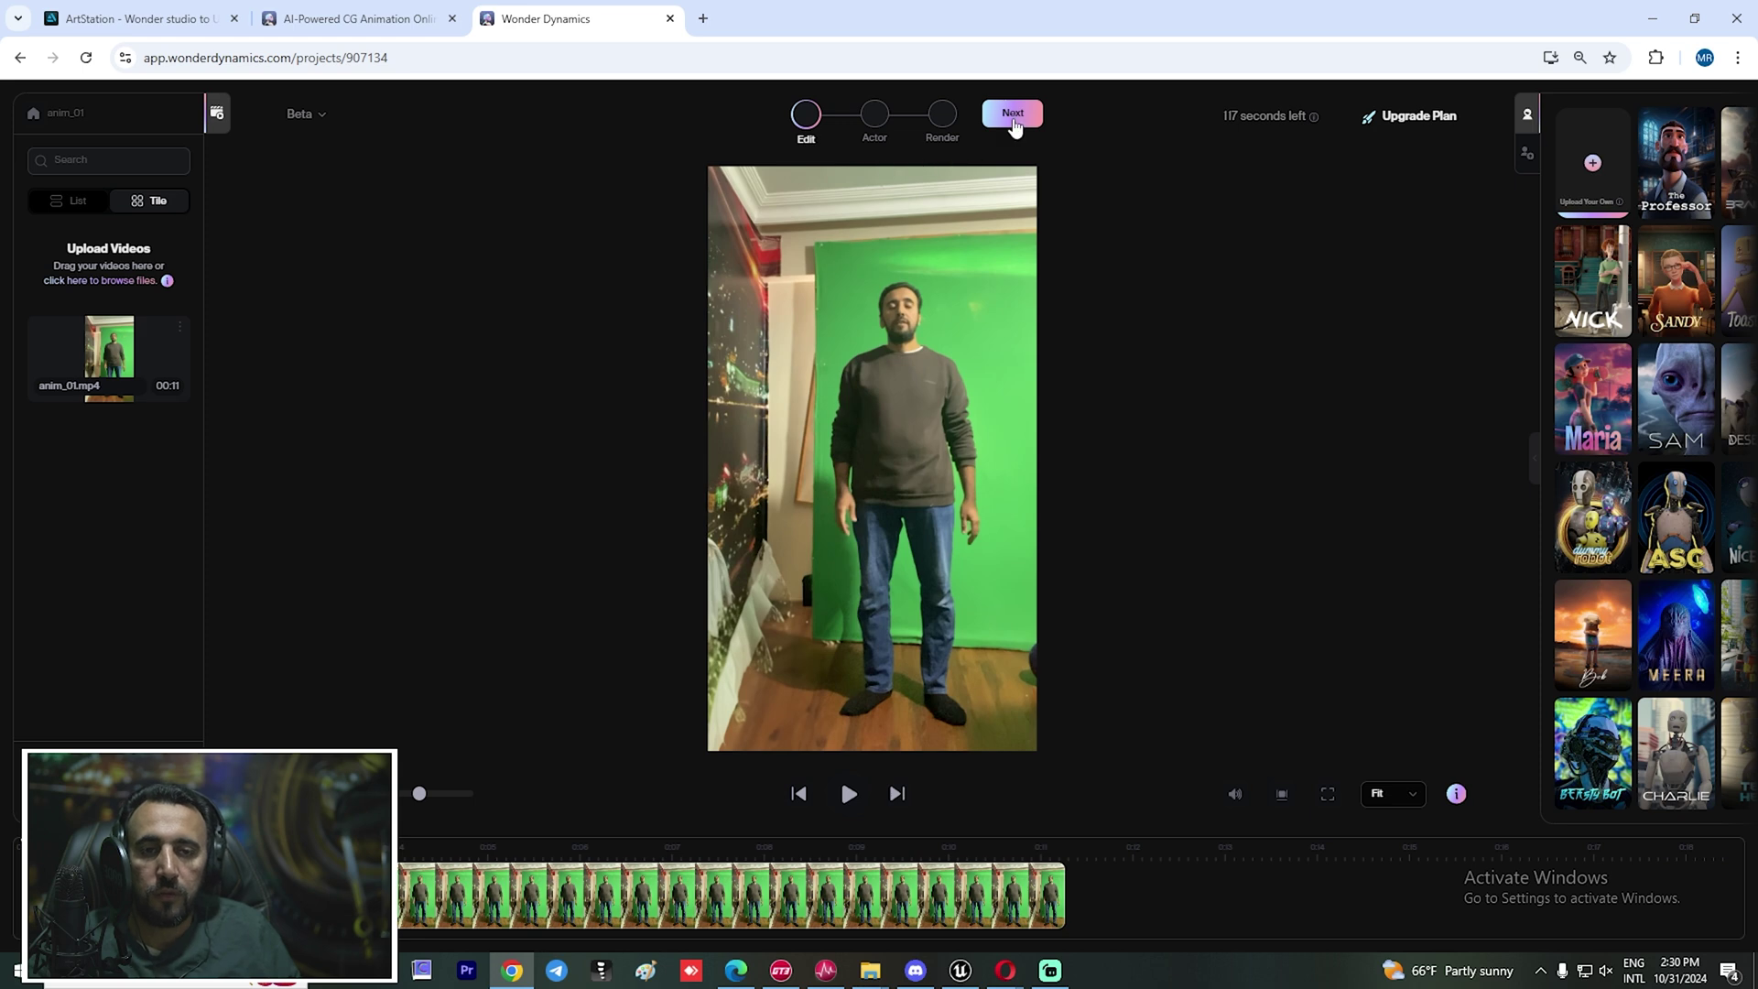
Scan the video frame for actors and assign the Dummy Robot character to the detected person
click(1014, 105)
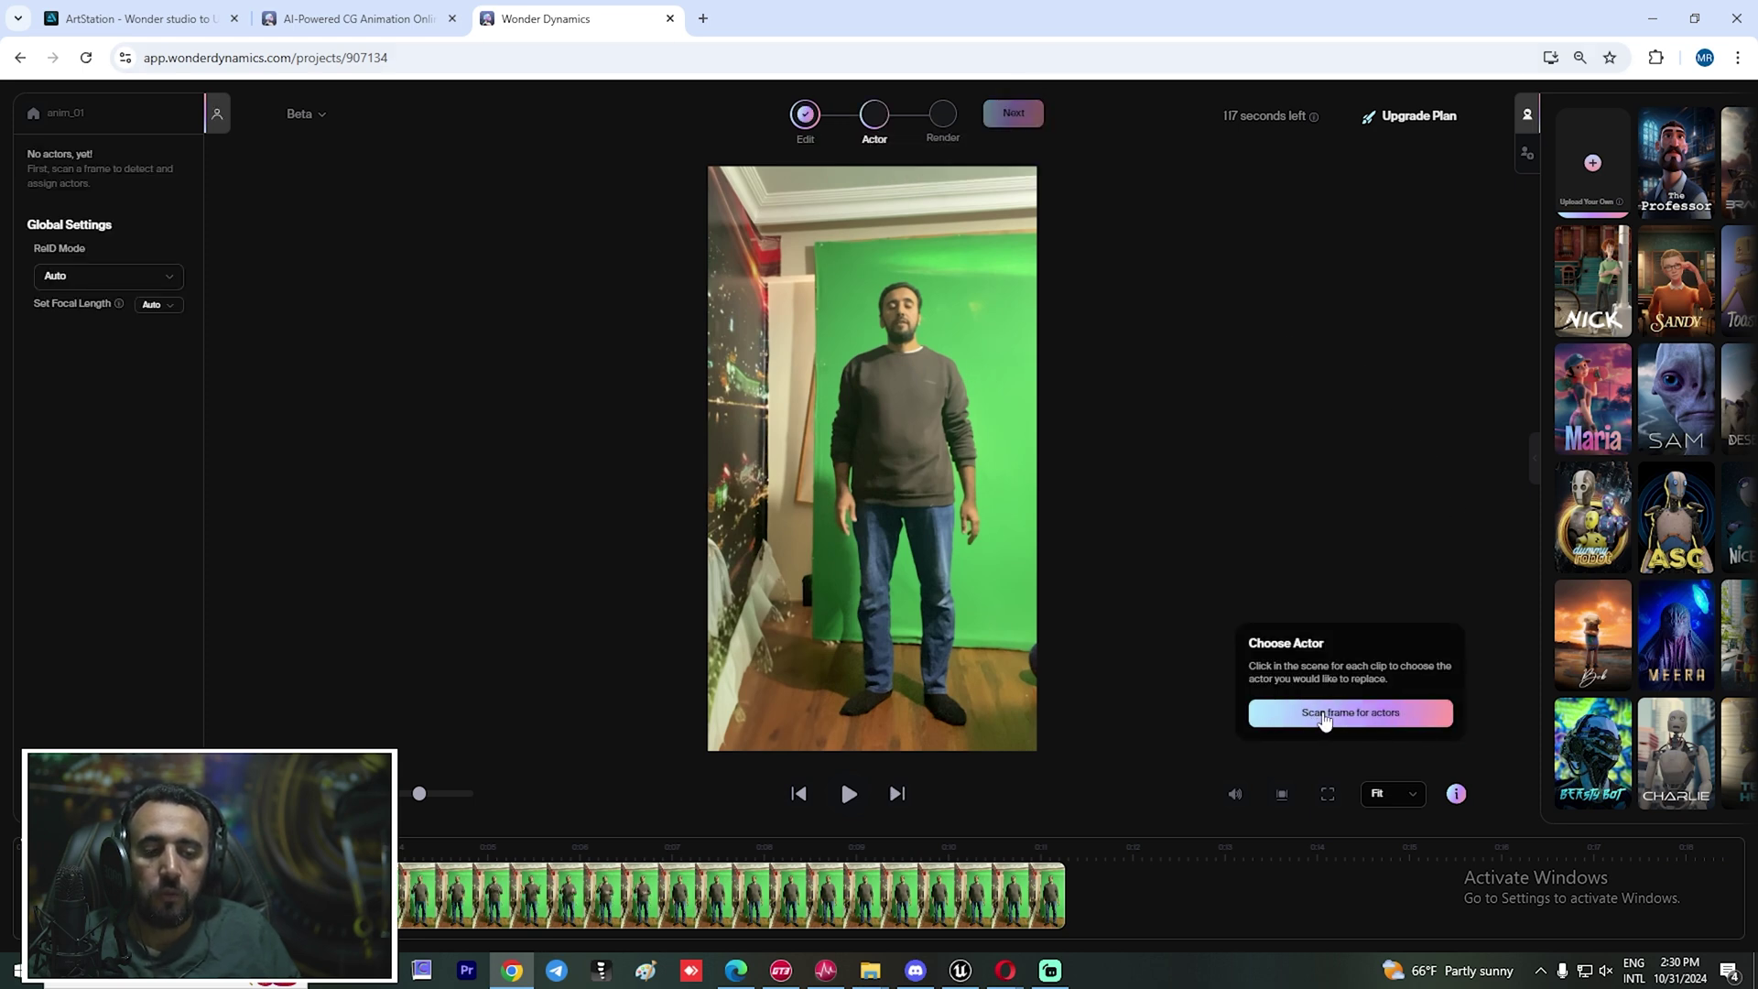
click(1336, 720)
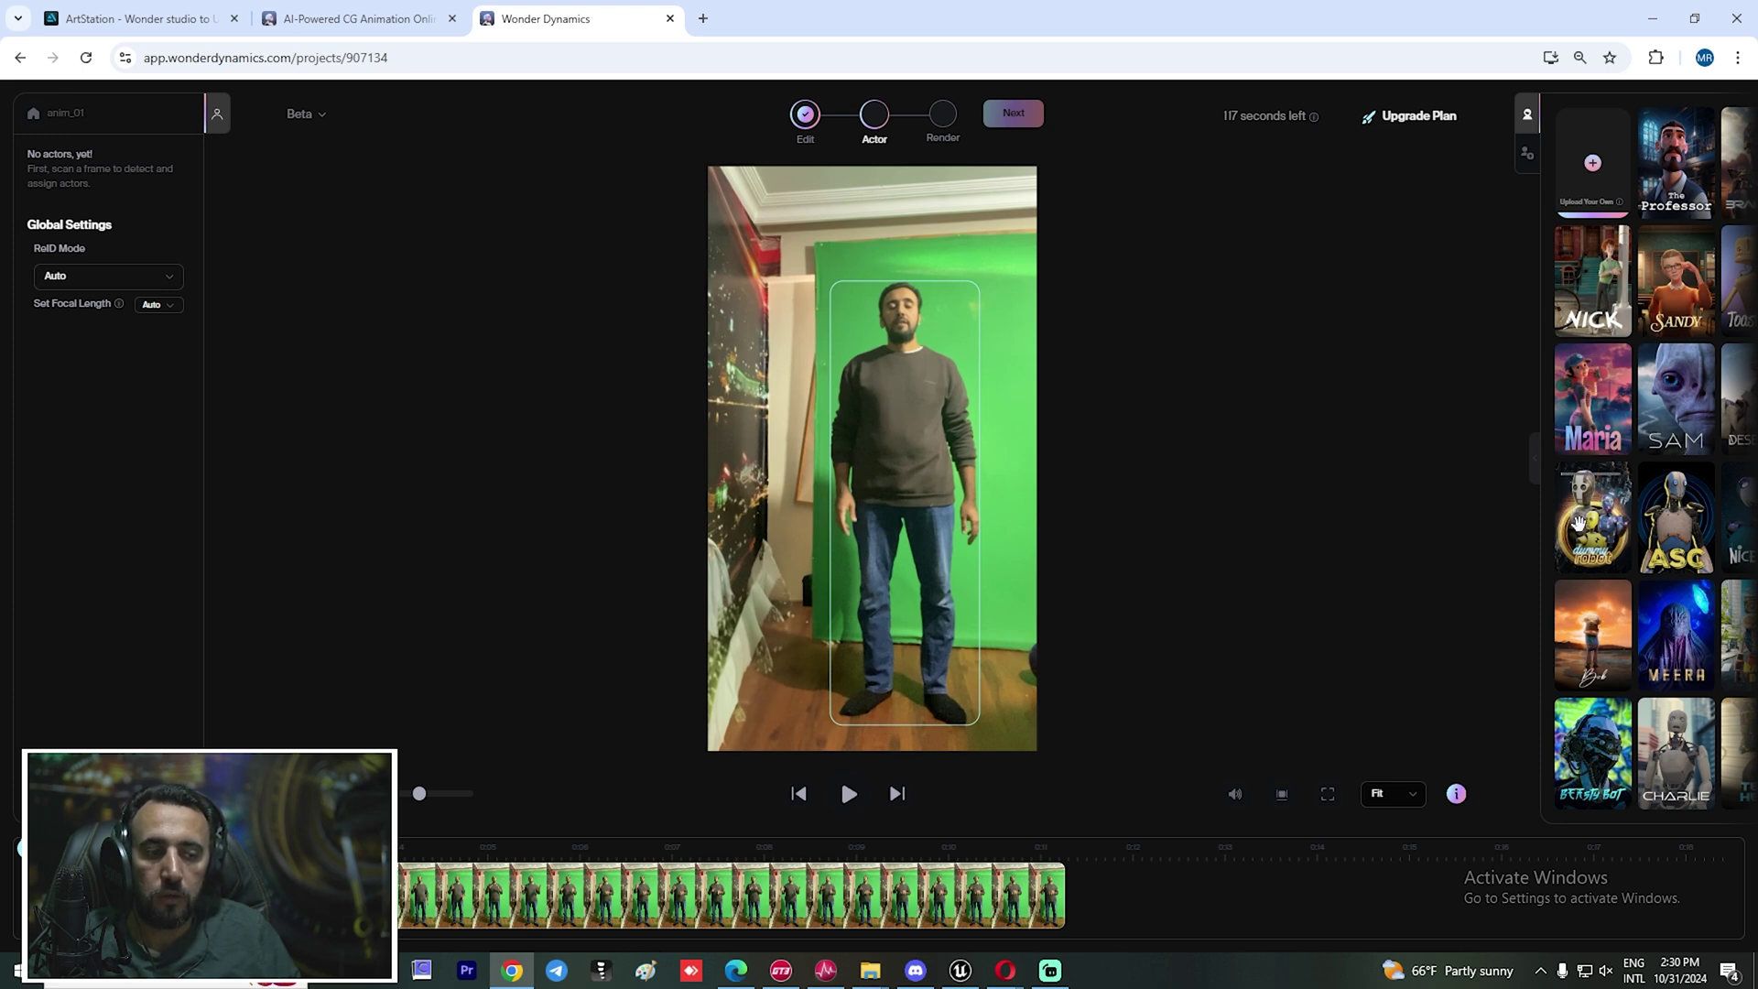
mouse_move(1580, 518)
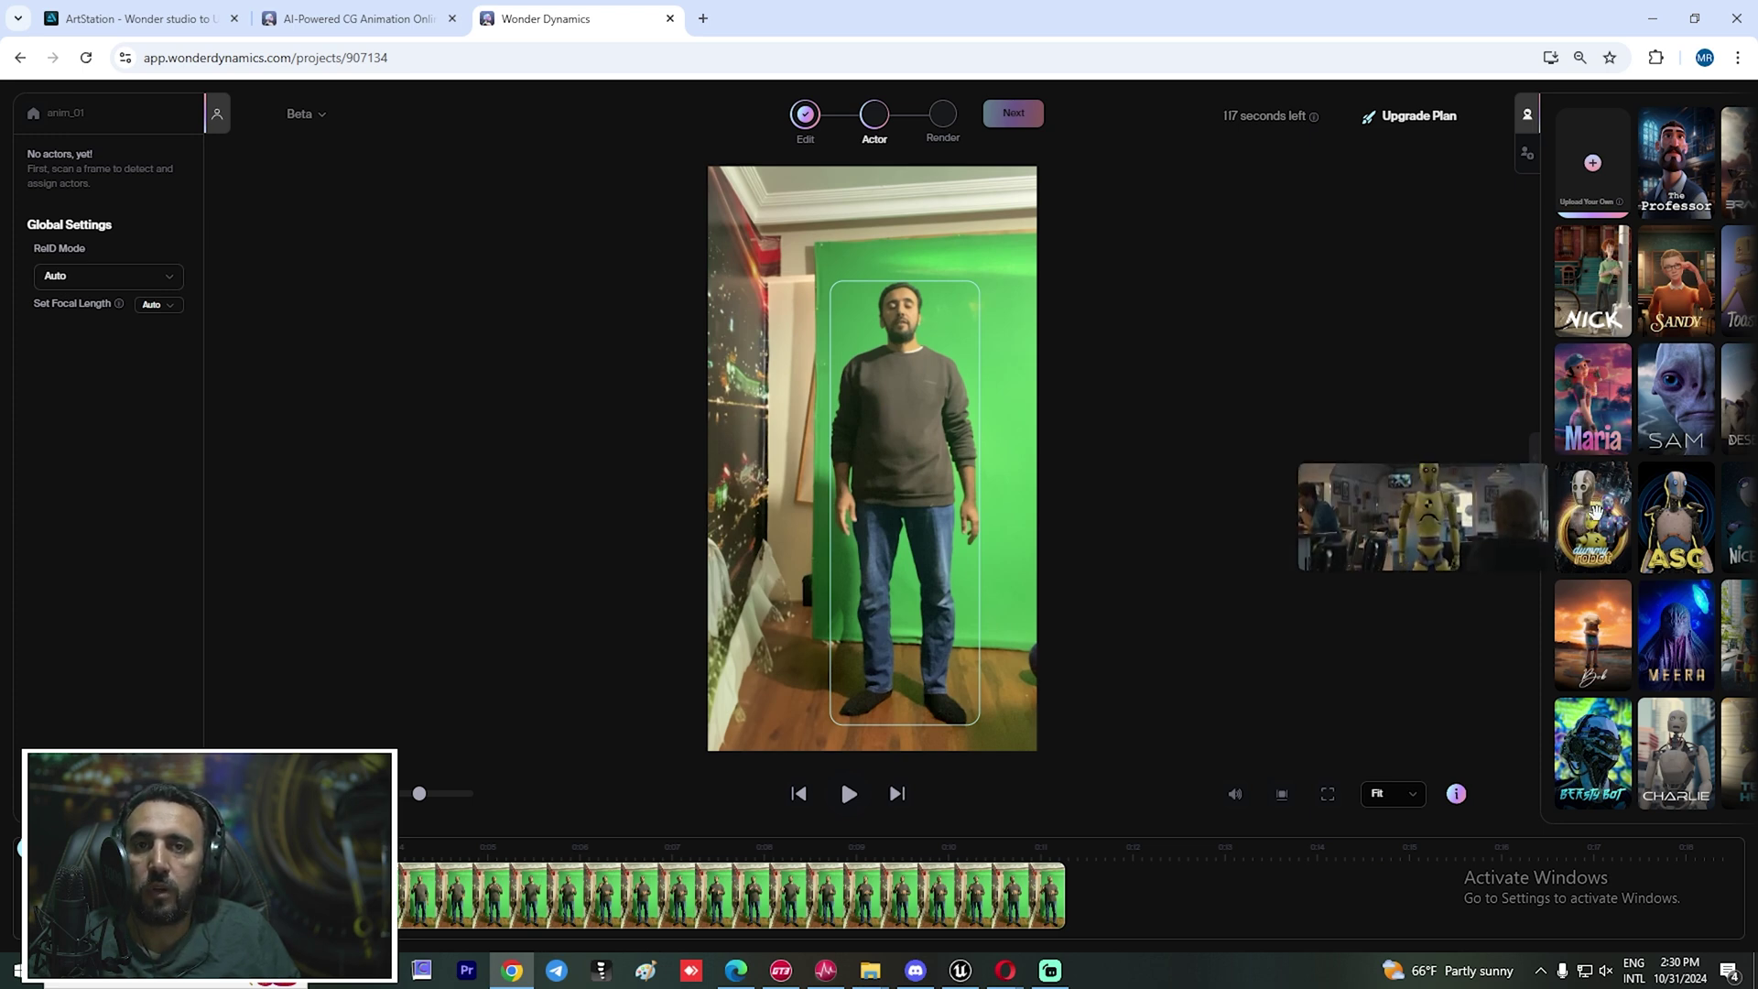
drag(1595, 512, 925, 410)
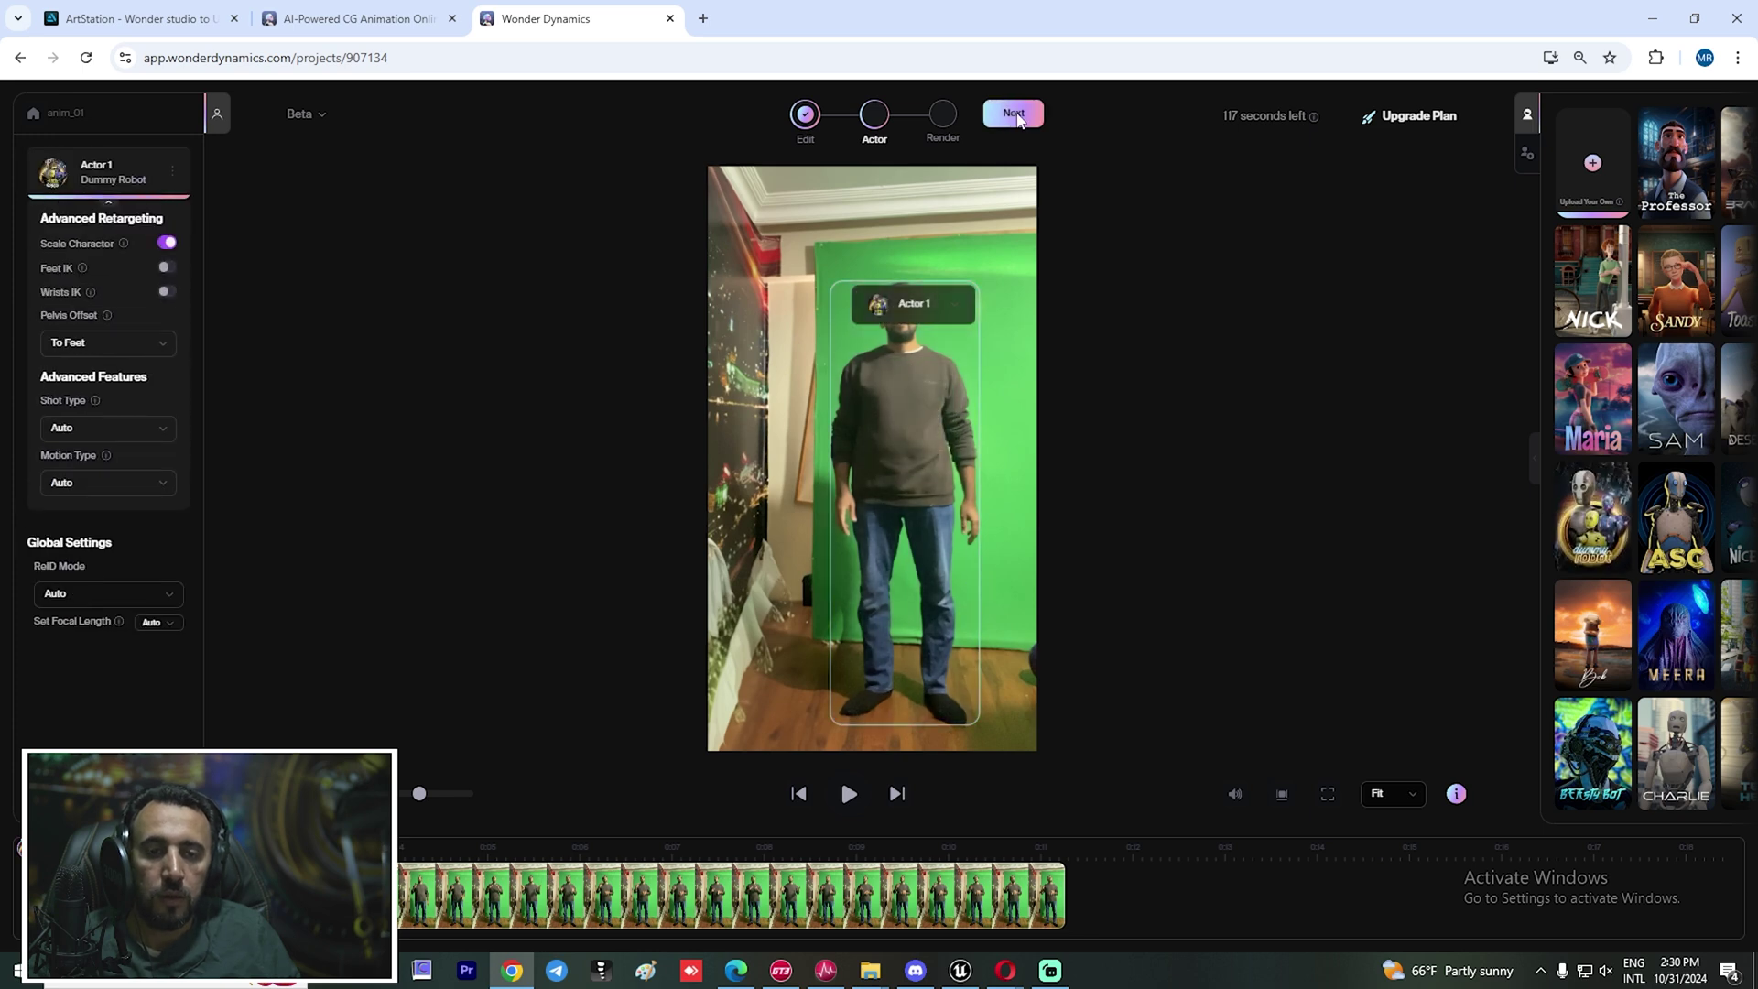
View the Generate AI MoCap output settings without starting processing, and return to the home page
click(1014, 114)
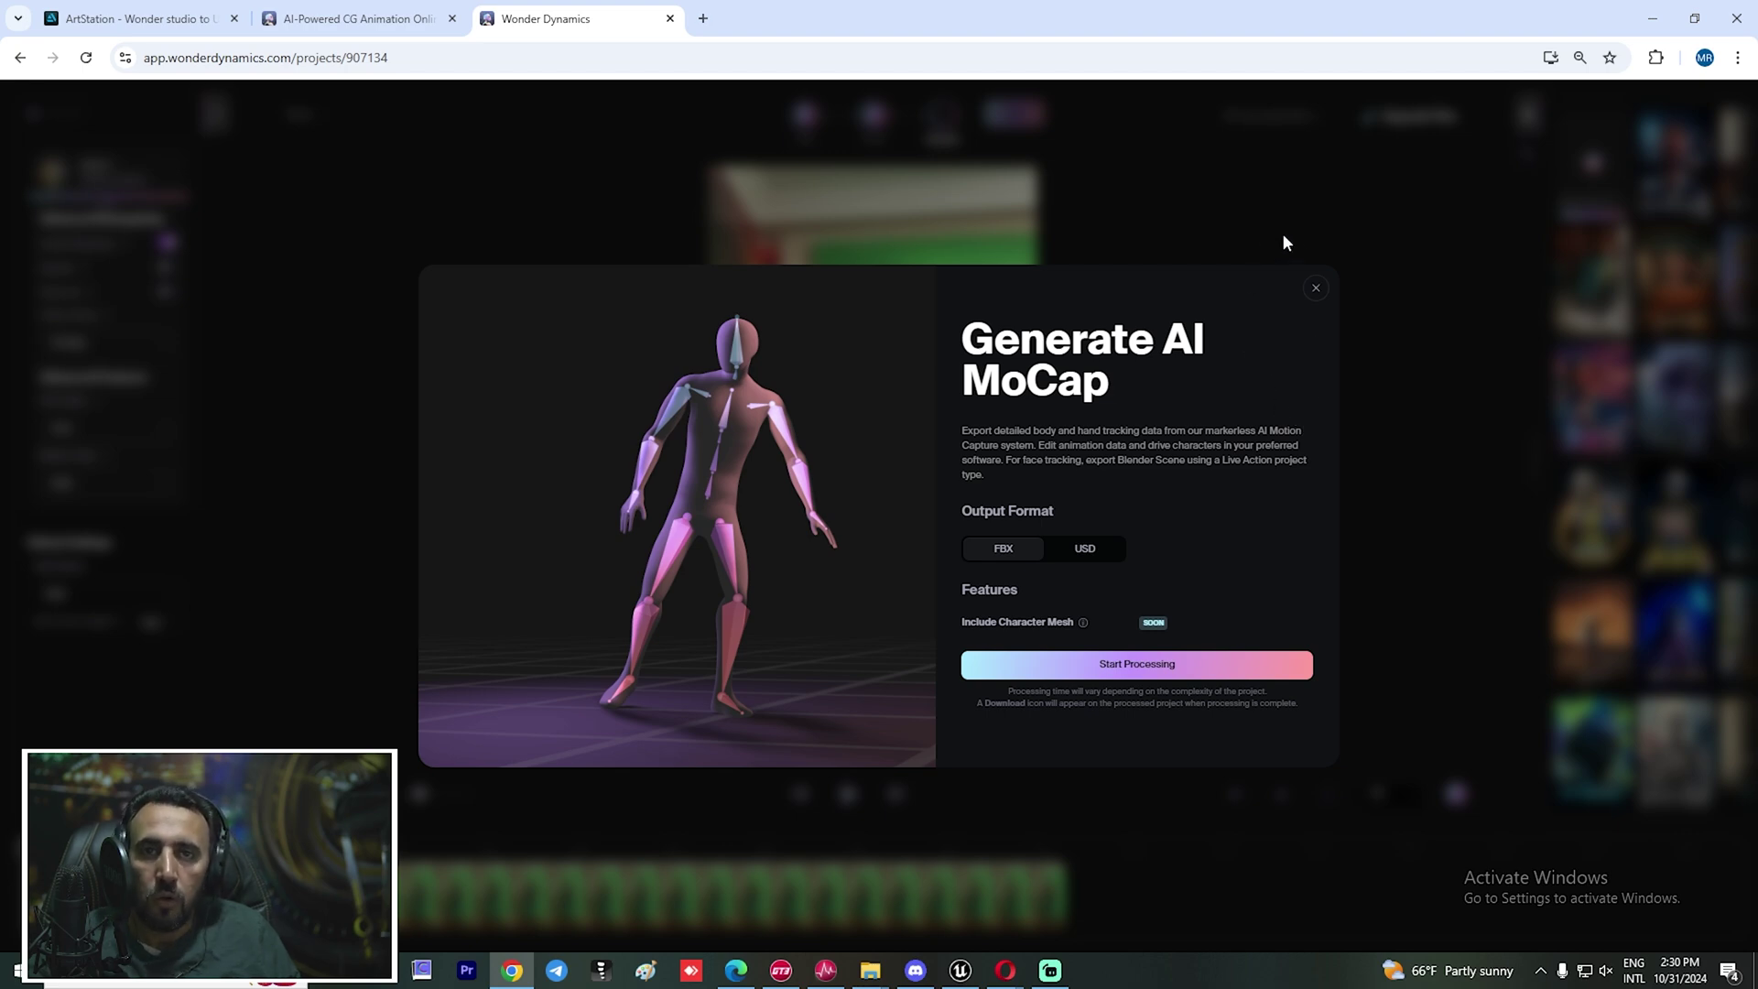
click(1316, 288)
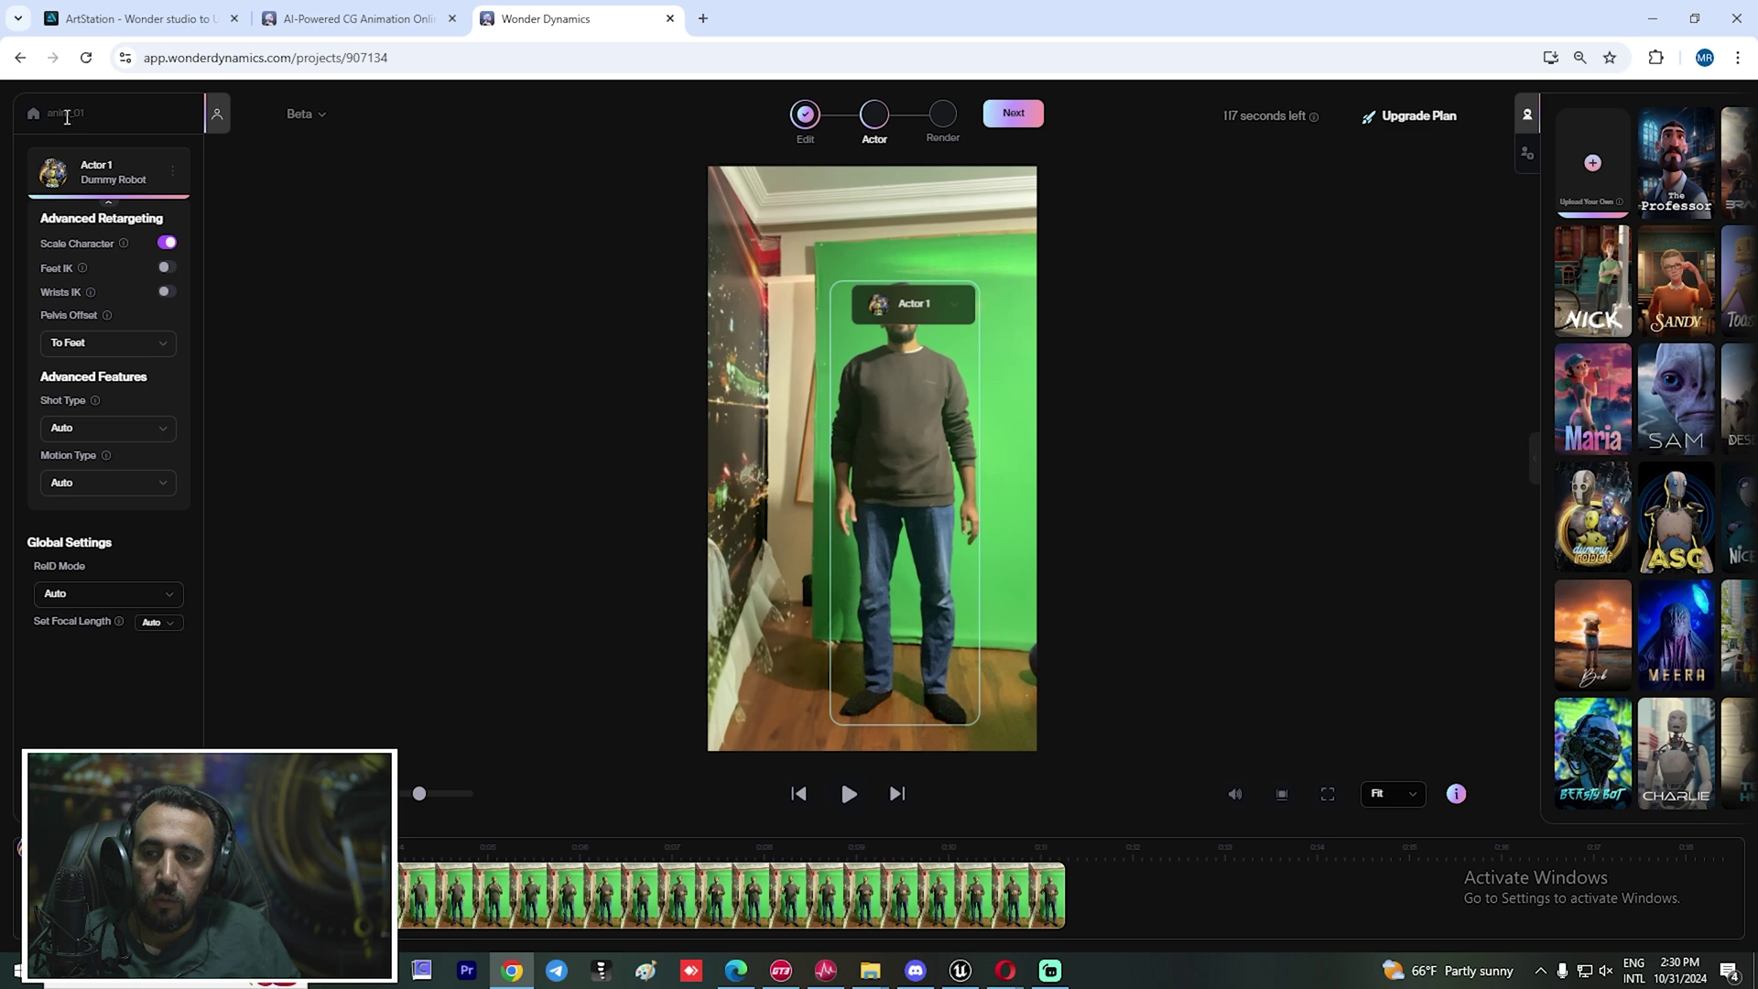
click(33, 113)
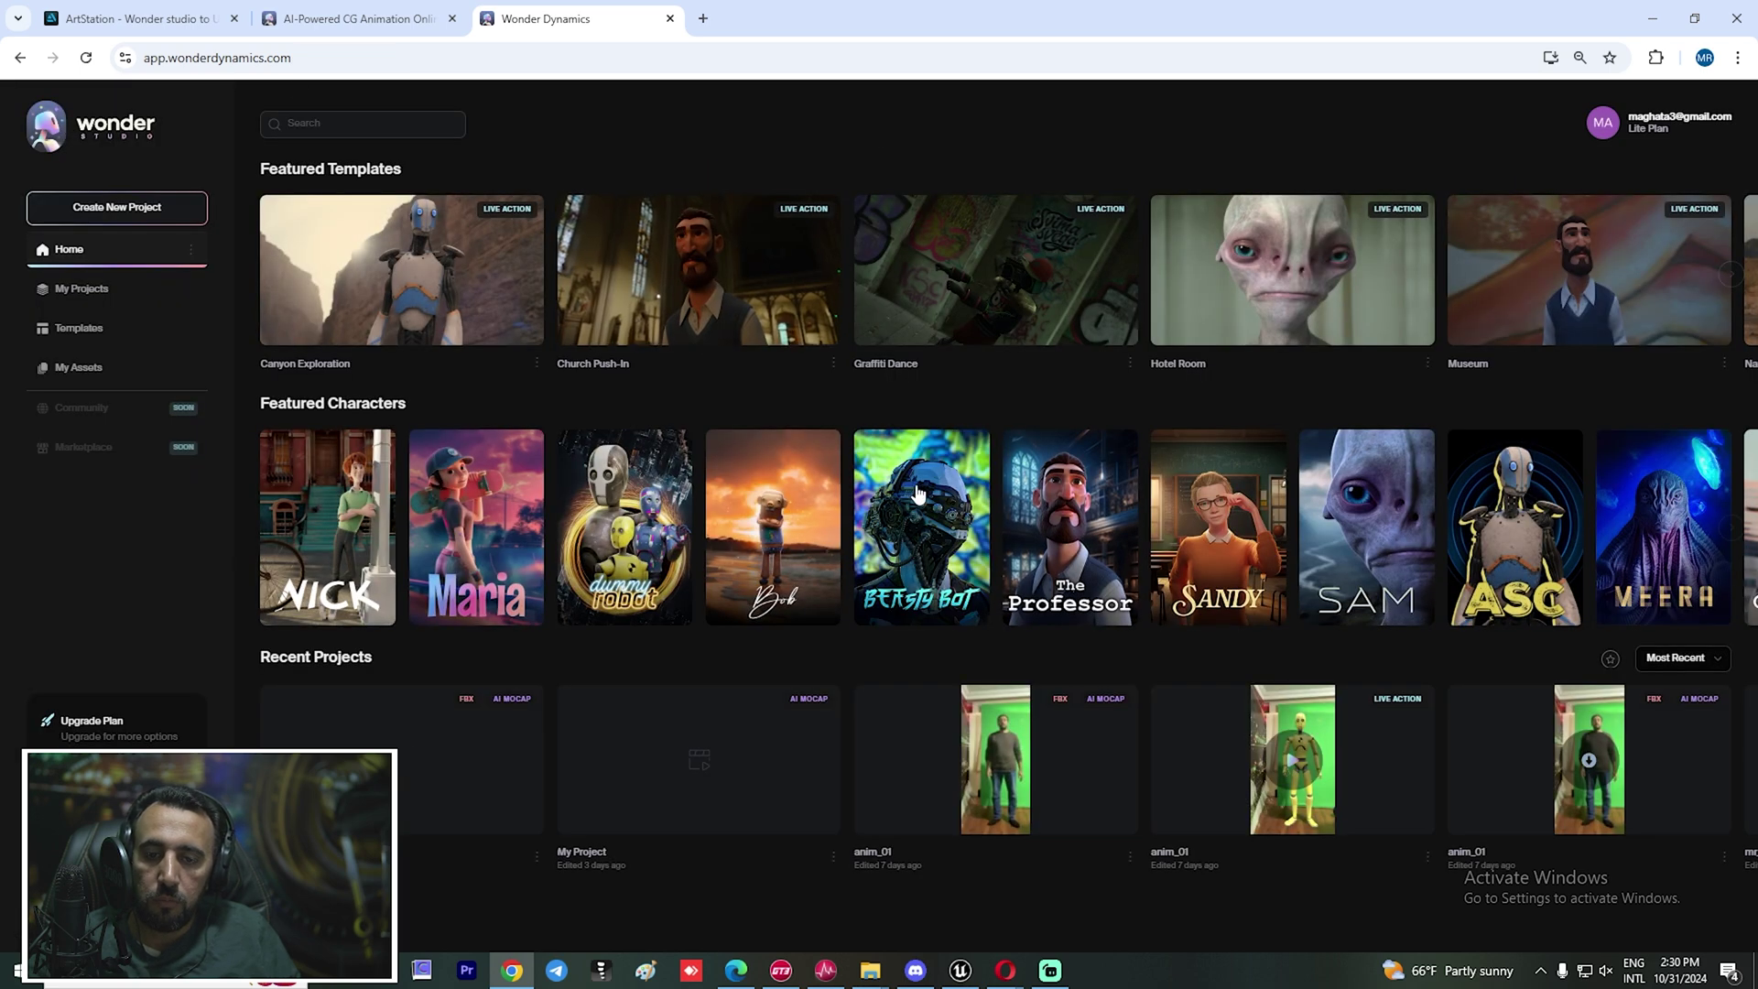
Download the processed FBX AI MoCap result of the older anim_01 project and show the downloaded archive in its folder
click(81, 289)
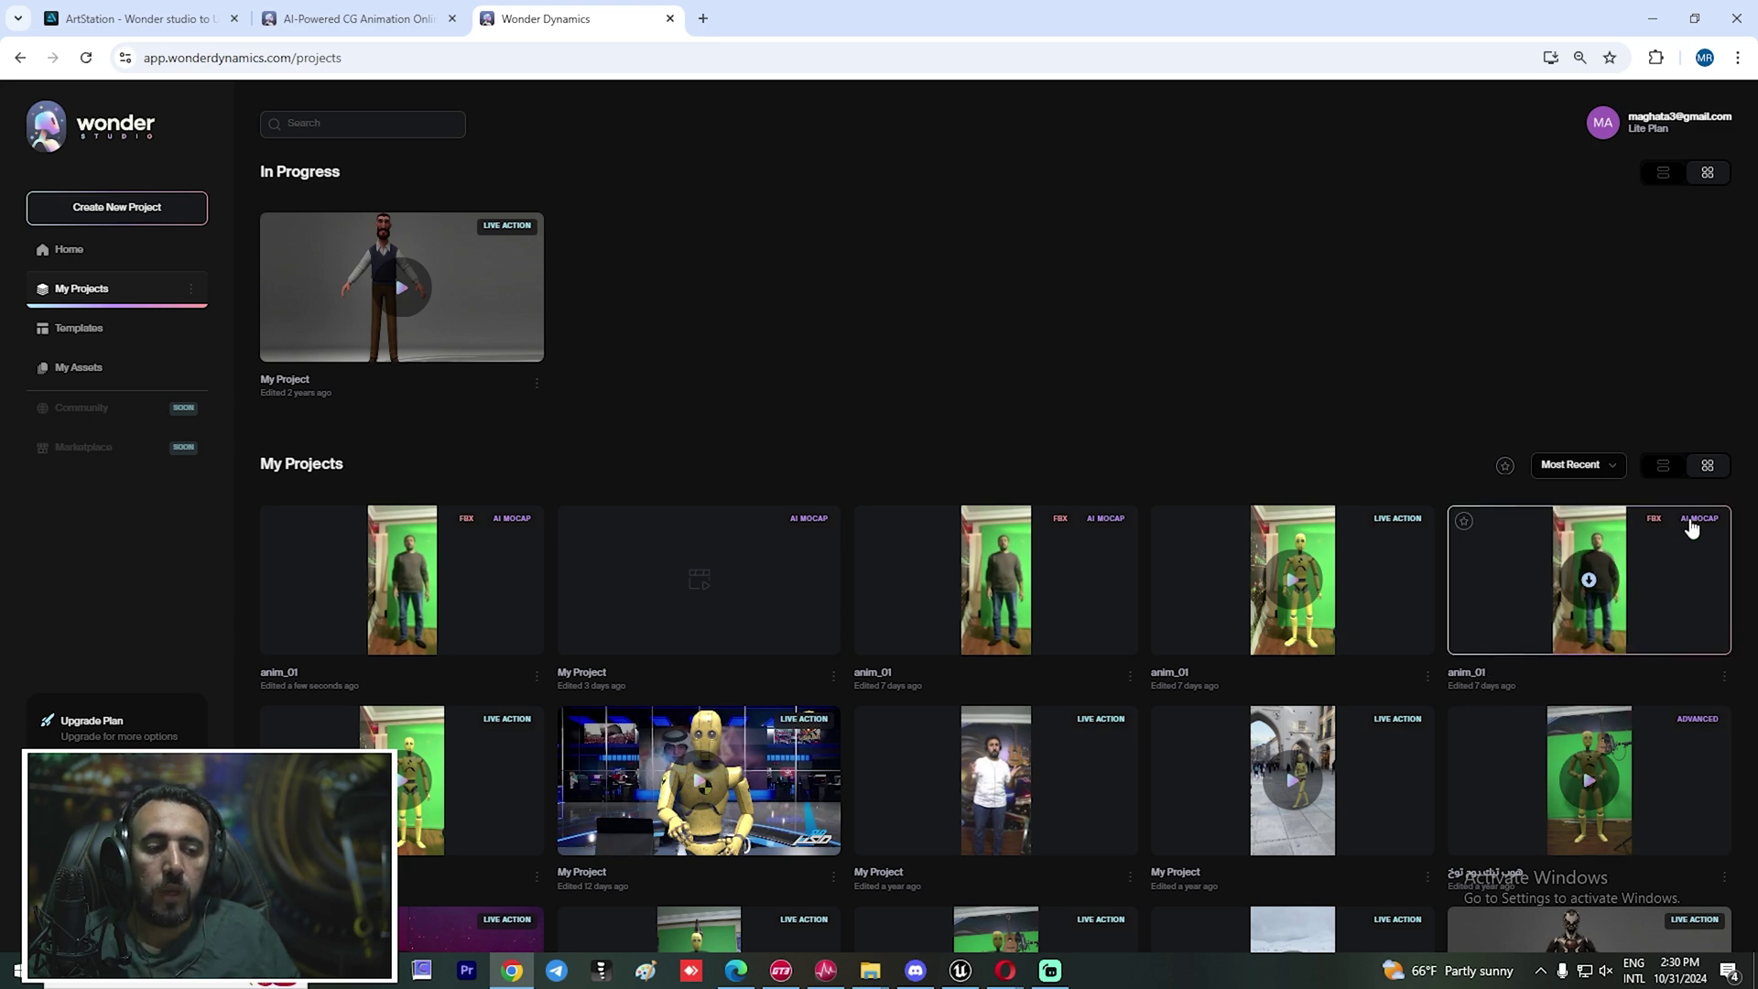
click(1590, 582)
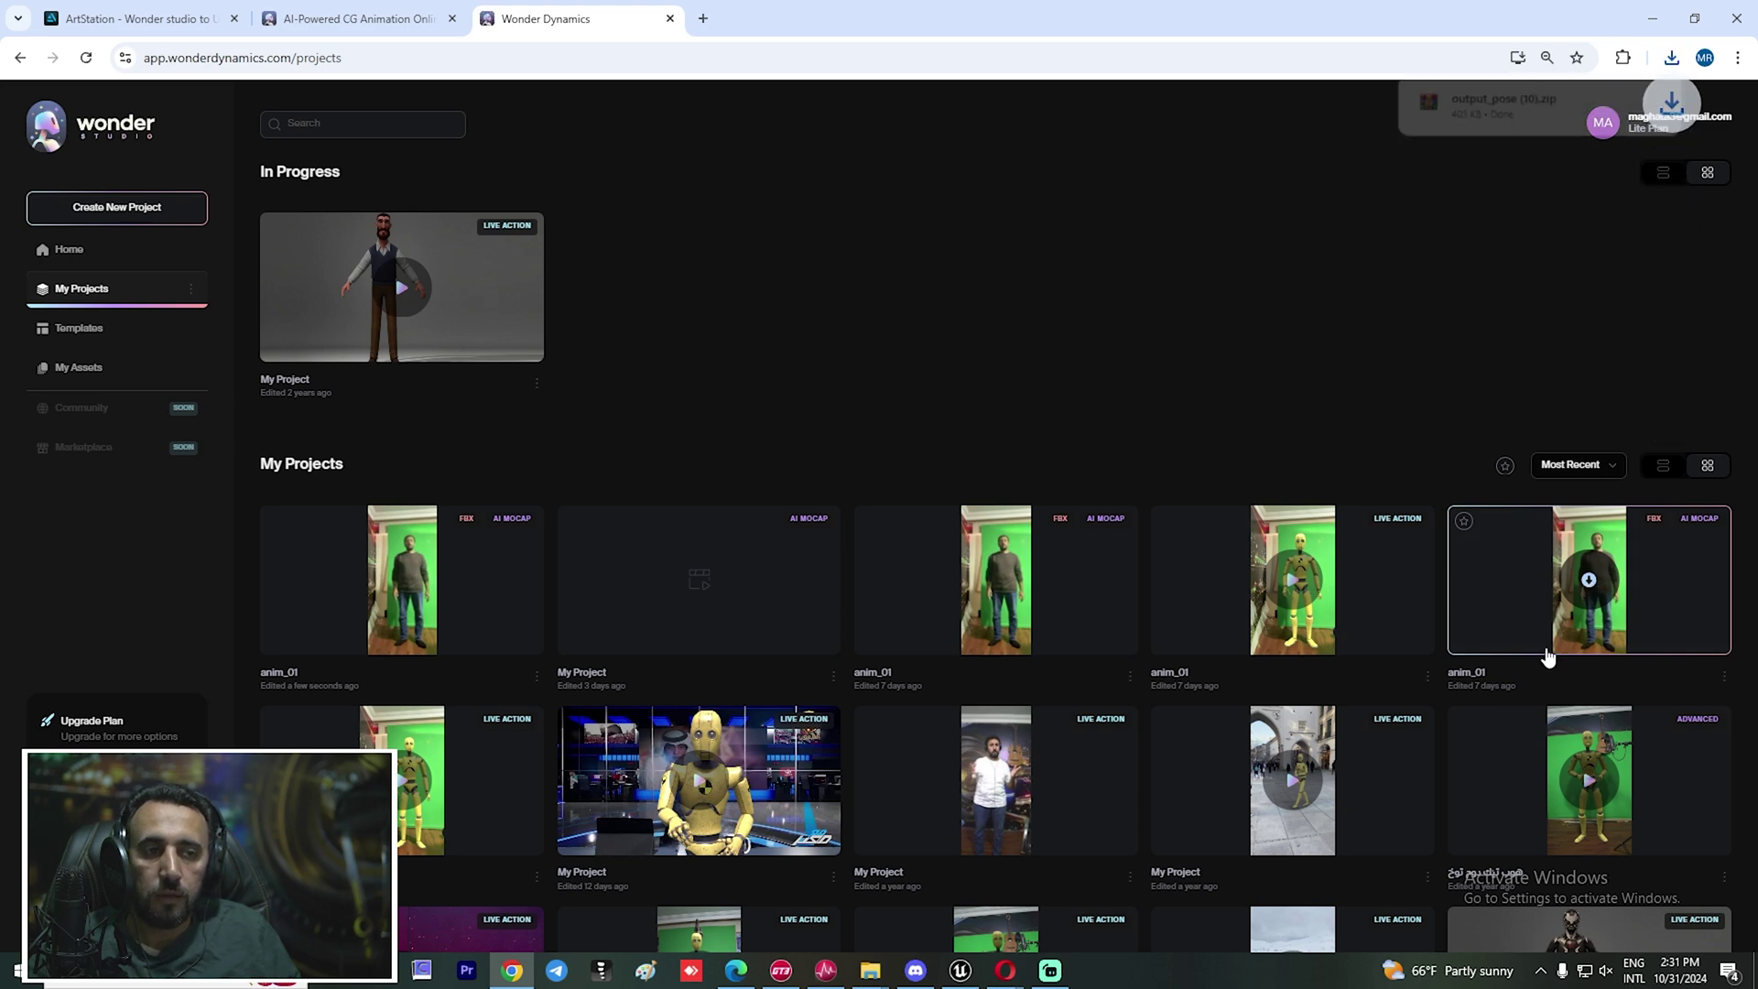
click(1653, 103)
Extract the output_pose (10) archive to its own folder in Downloads and open the cut_0 folder inside it
drag(44, 290, 32, 291)
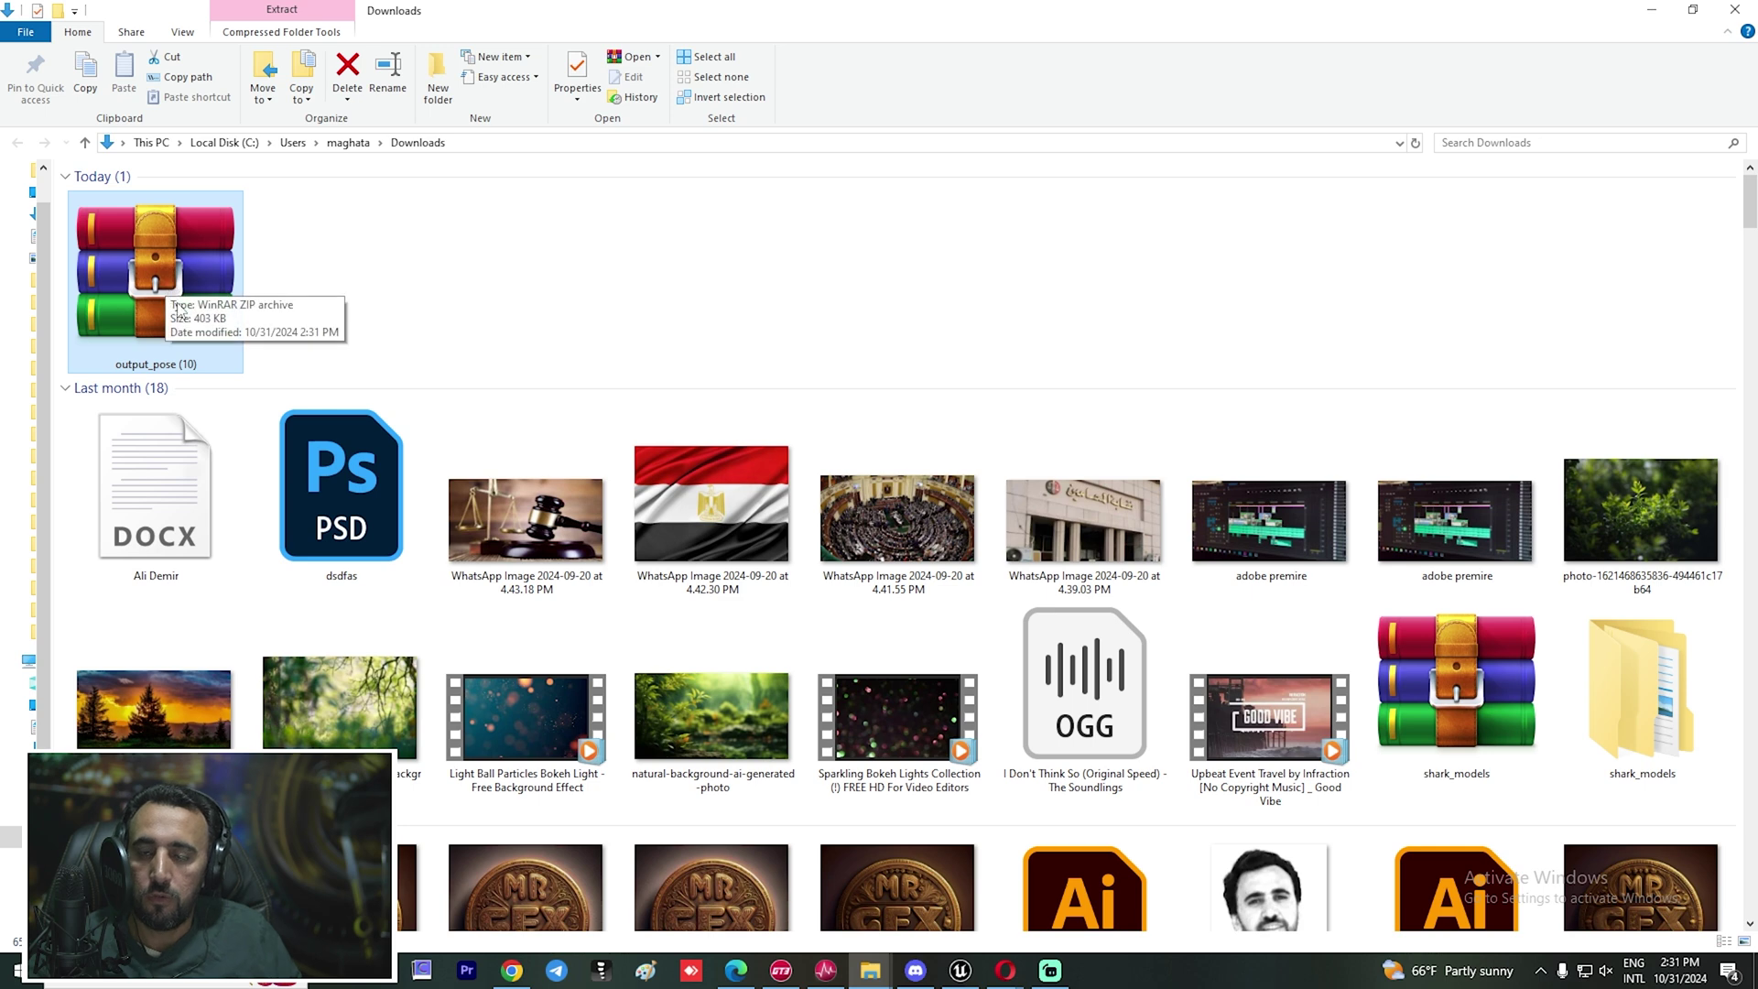
right_click(170, 286)
click(232, 335)
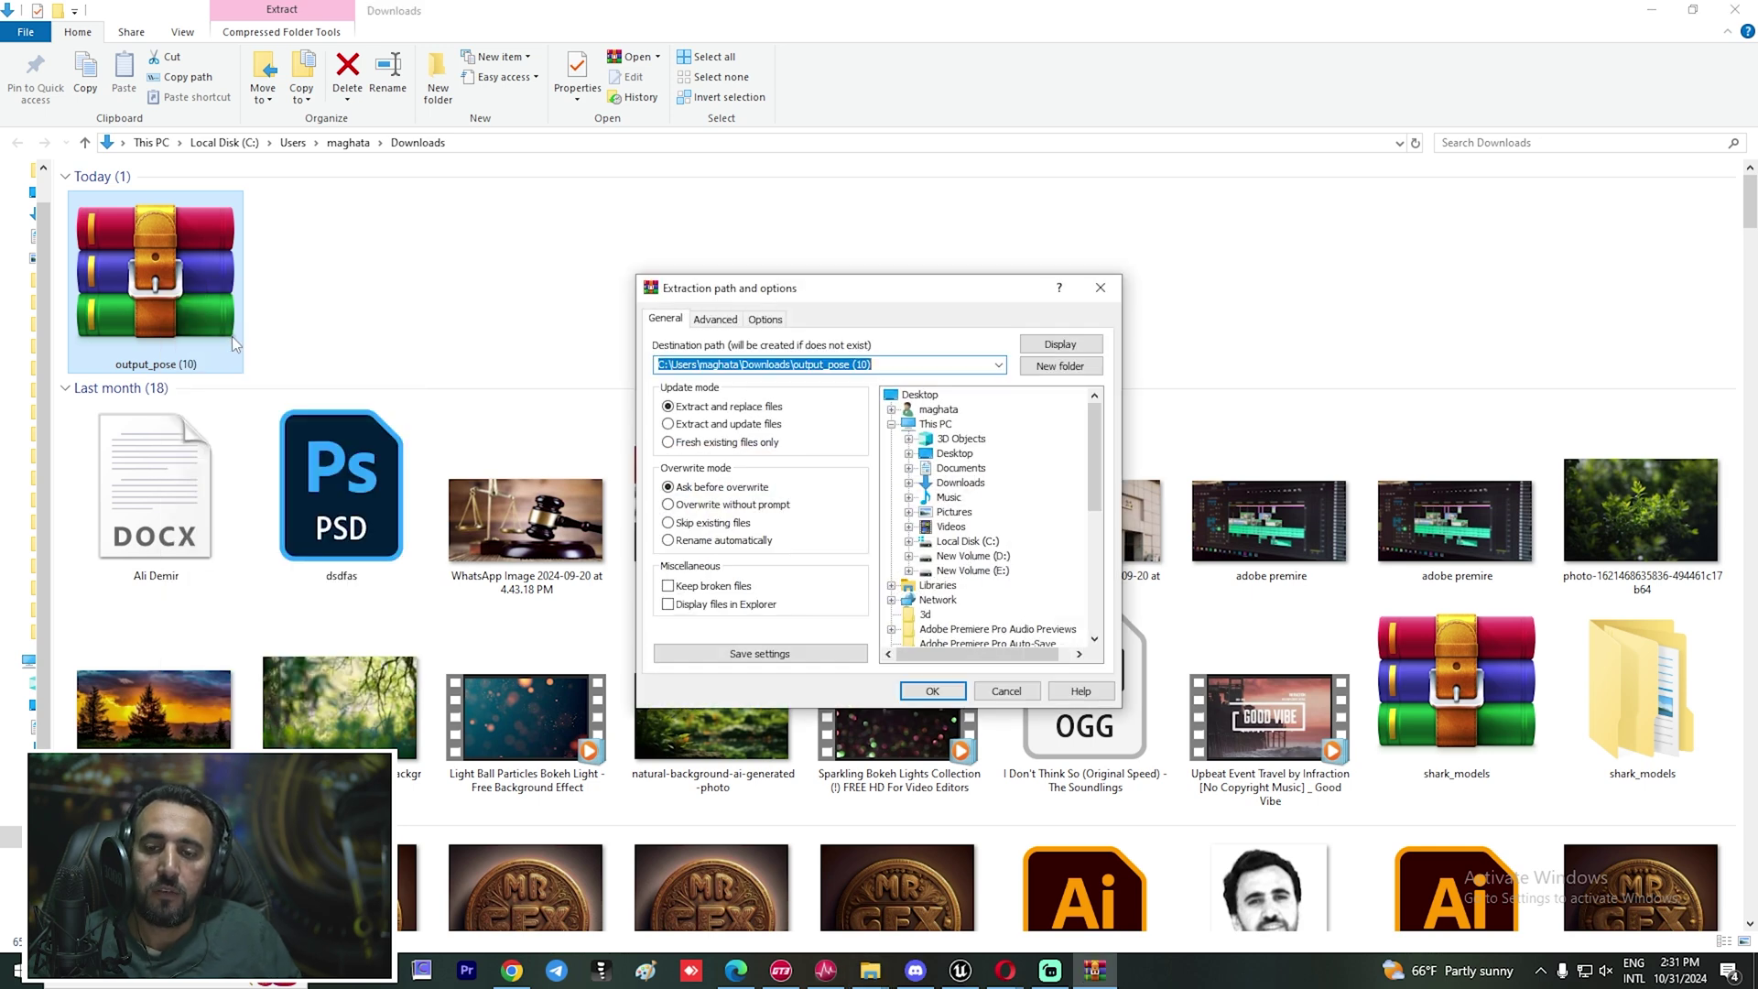
key(Return)
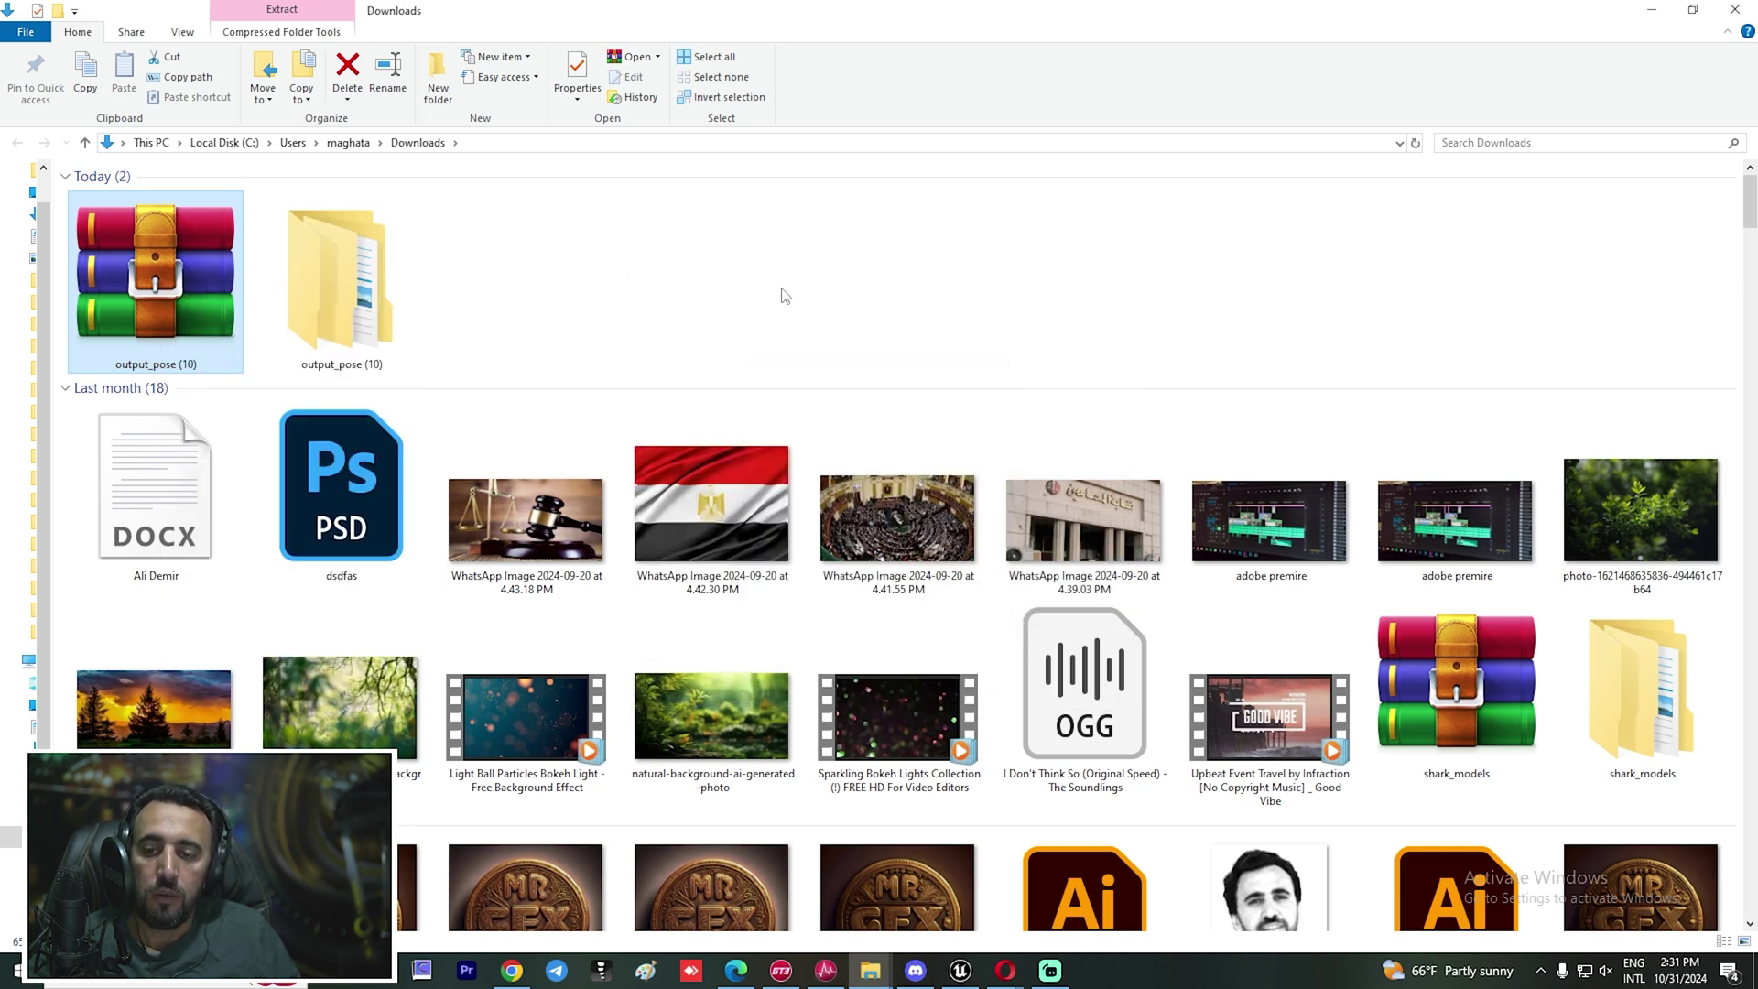
double_click(341, 275)
double_click(104, 198)
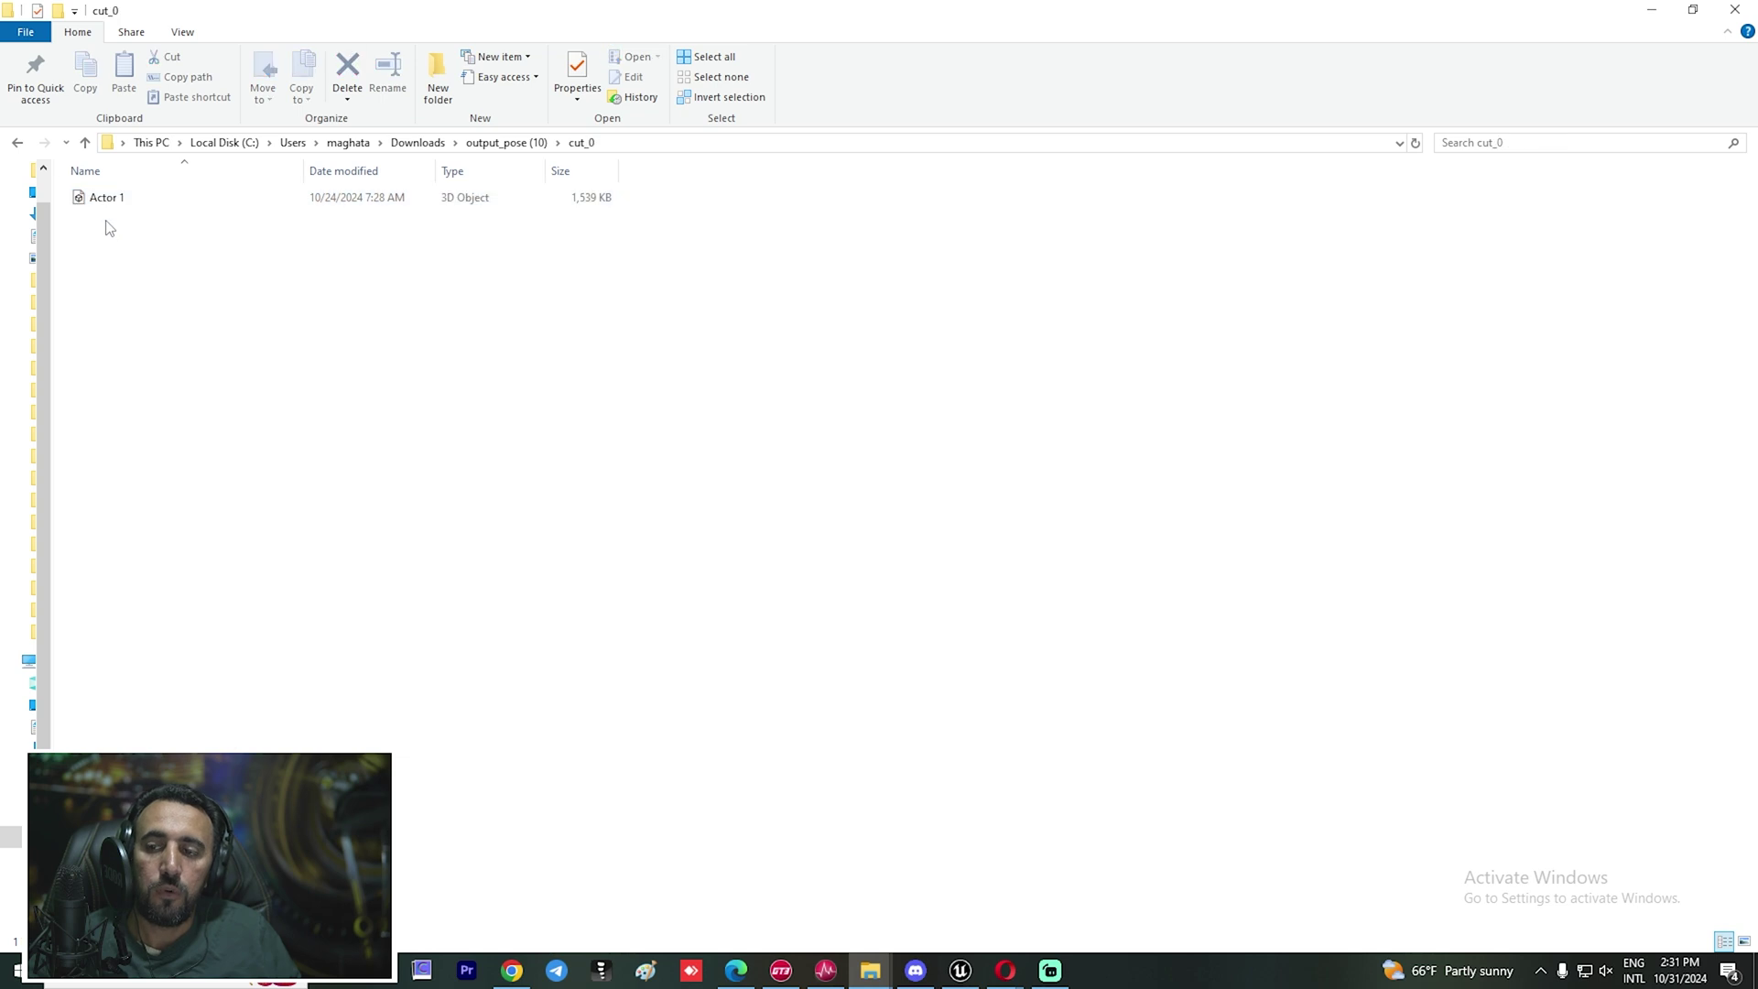
Rename the Actor 1 motion file as talking_01
click(108, 198)
click(122, 200)
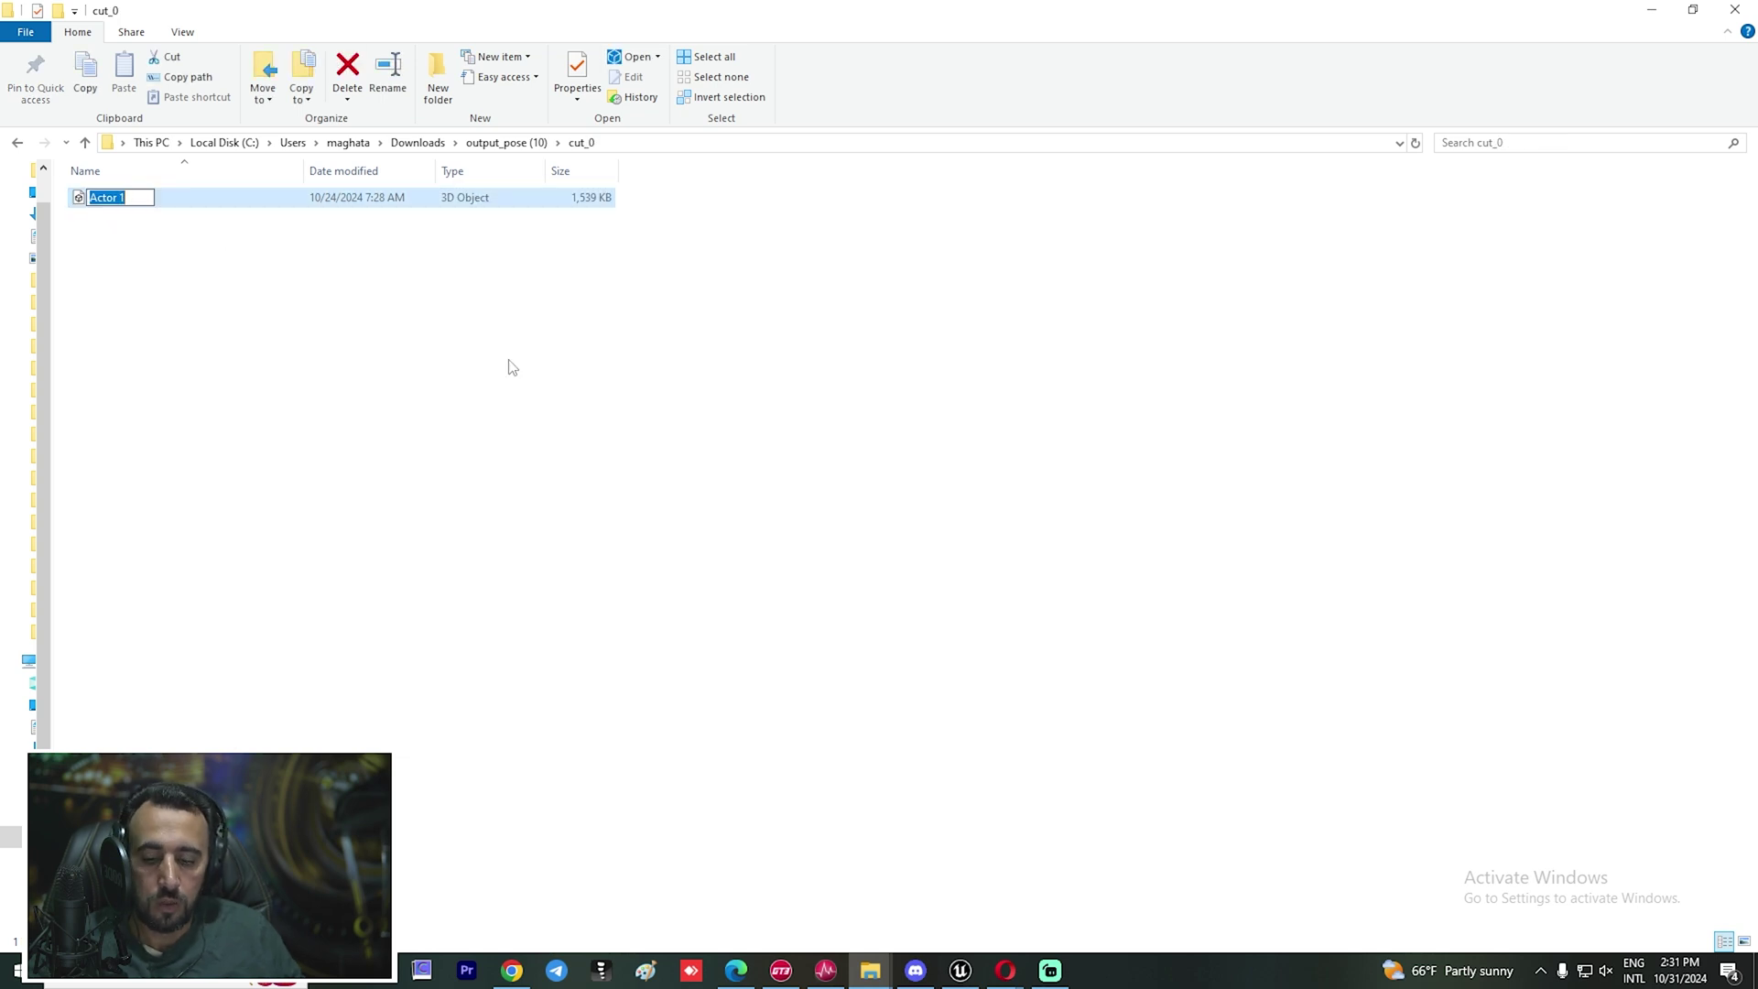
text(talking_)
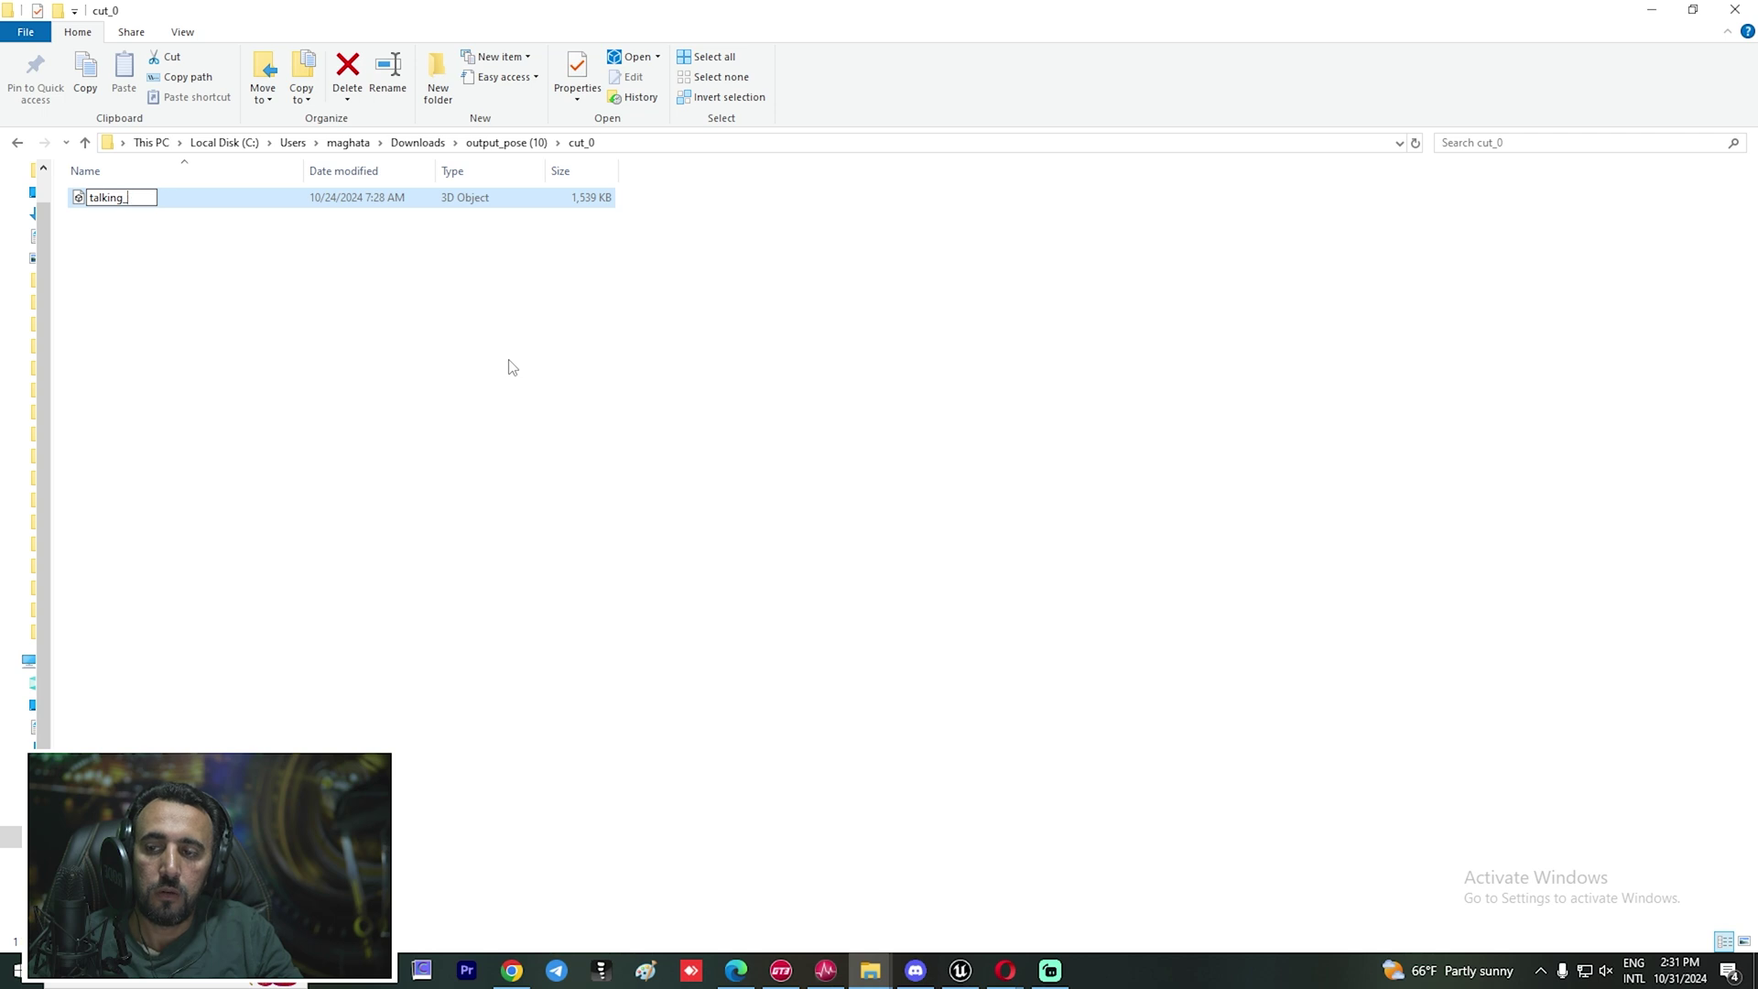
text(01)
key(Return)
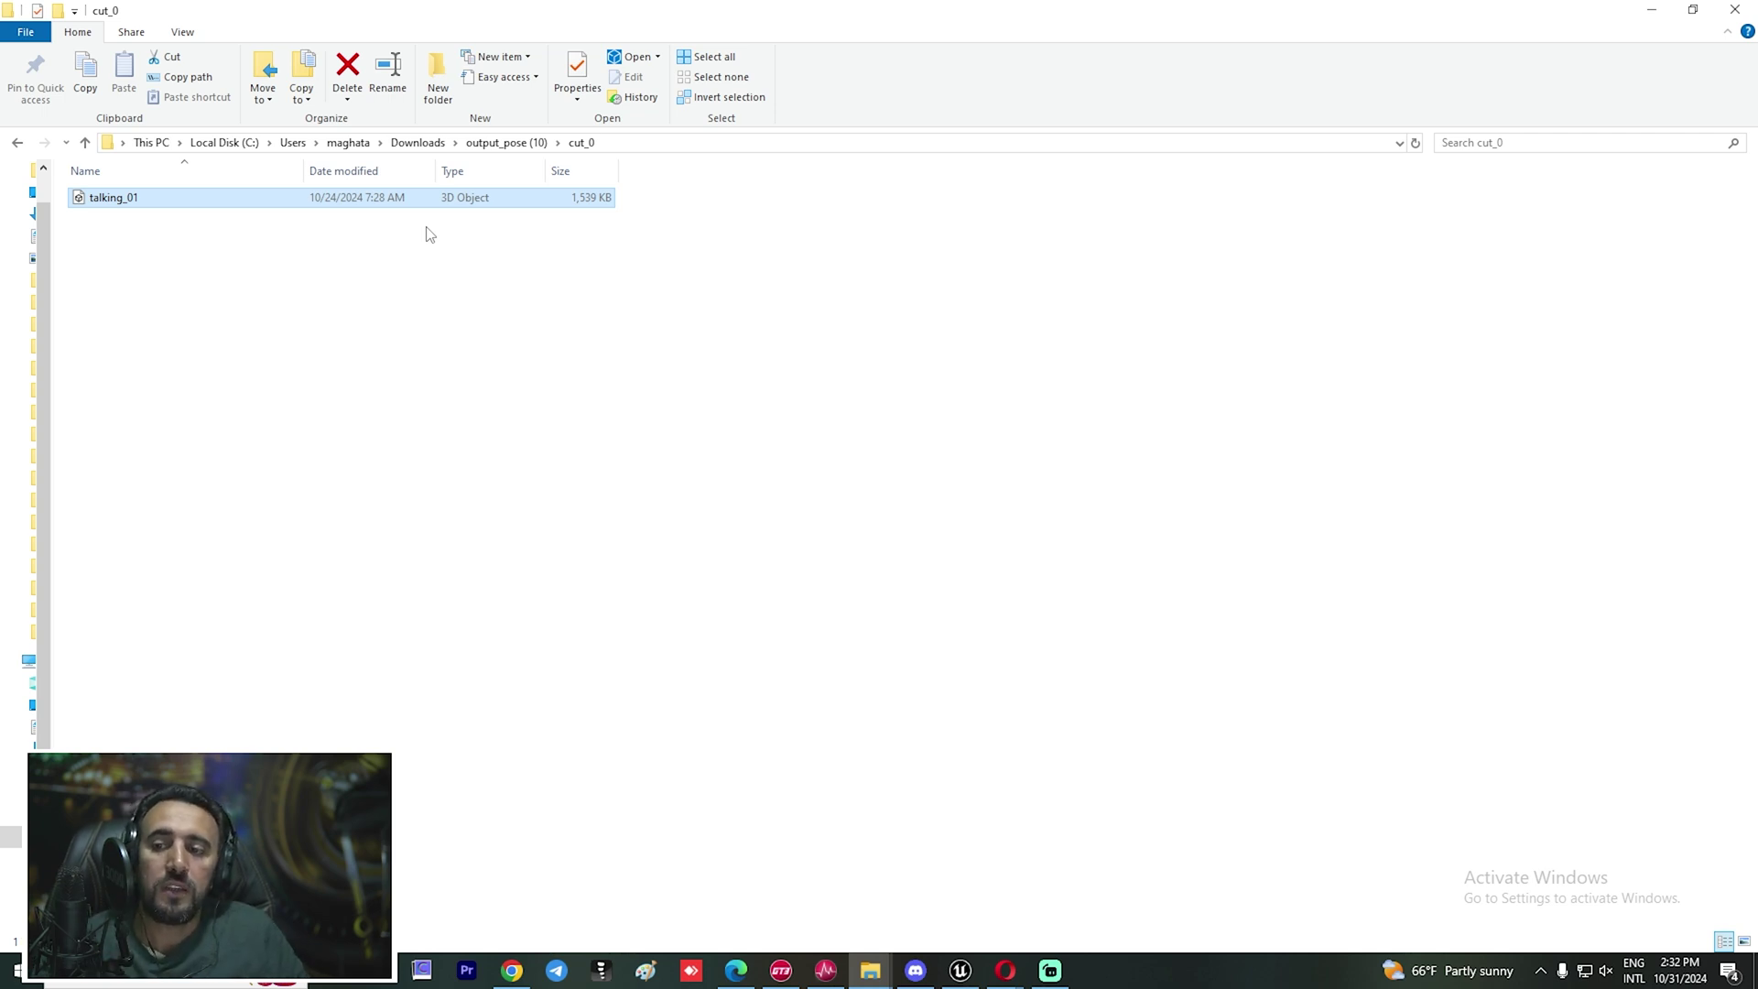
Bring talking_01 into the Unreal Engine project, check which skeletons its import options offer, and cancel the import
drag(84, 190, 877, 801)
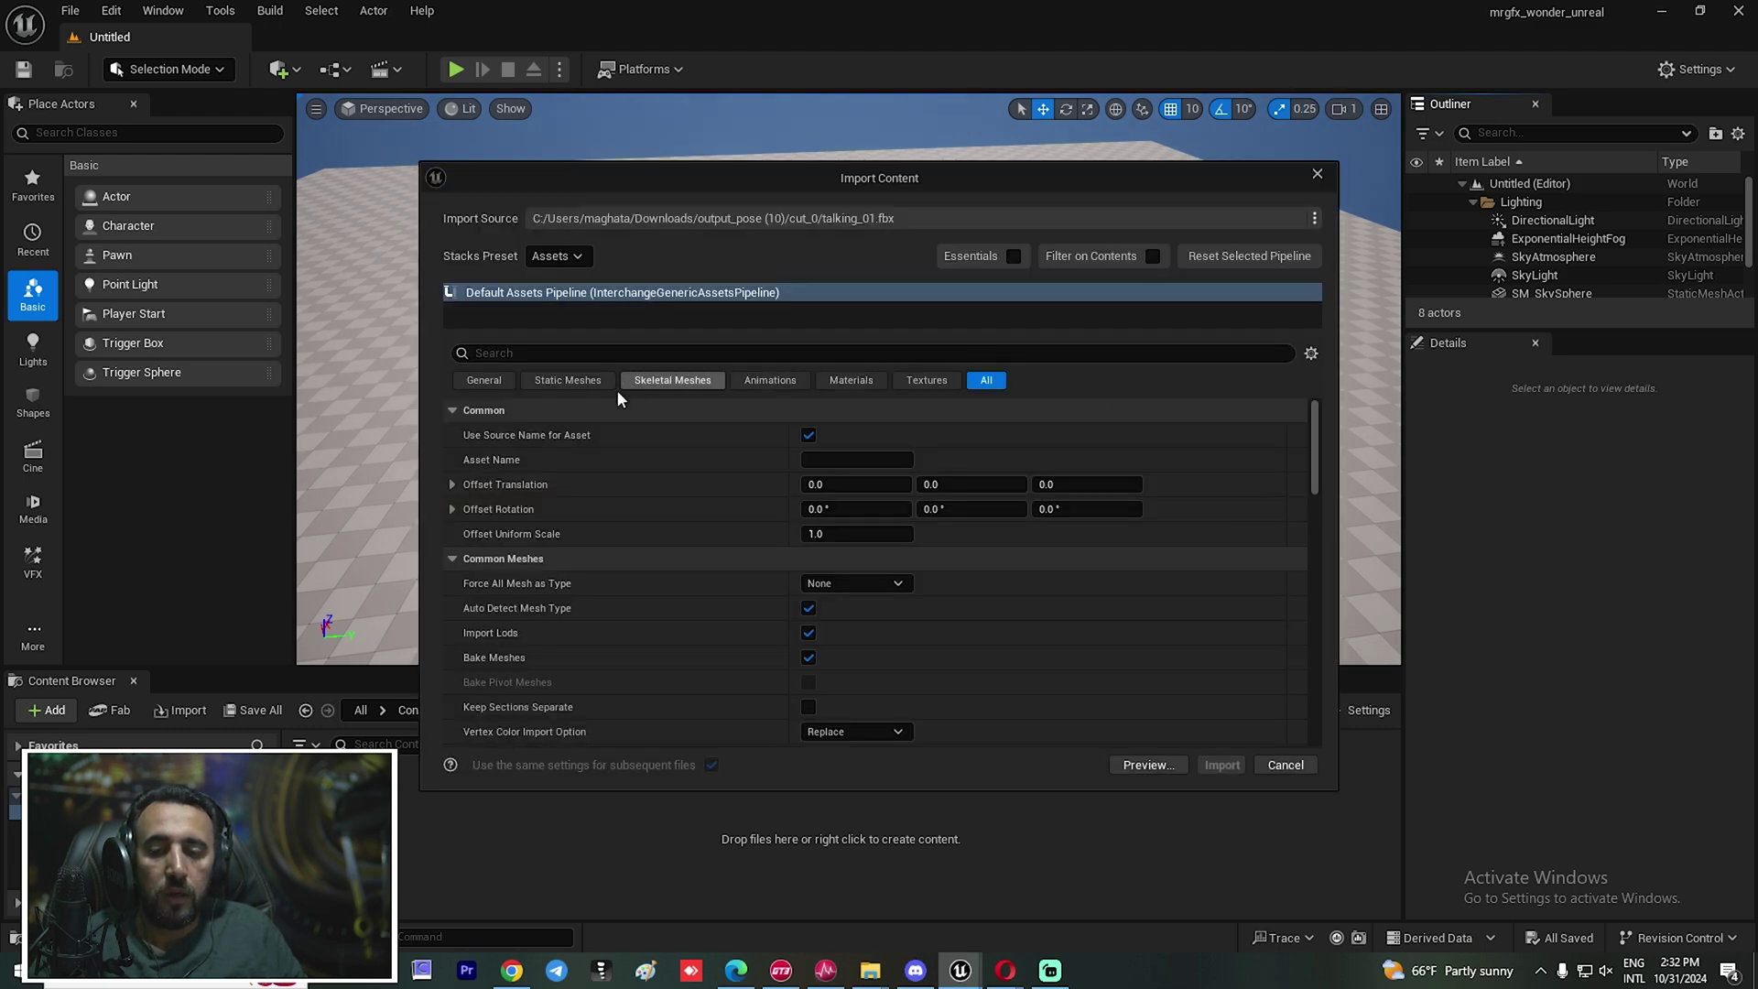
drag(1313, 443, 1324, 511)
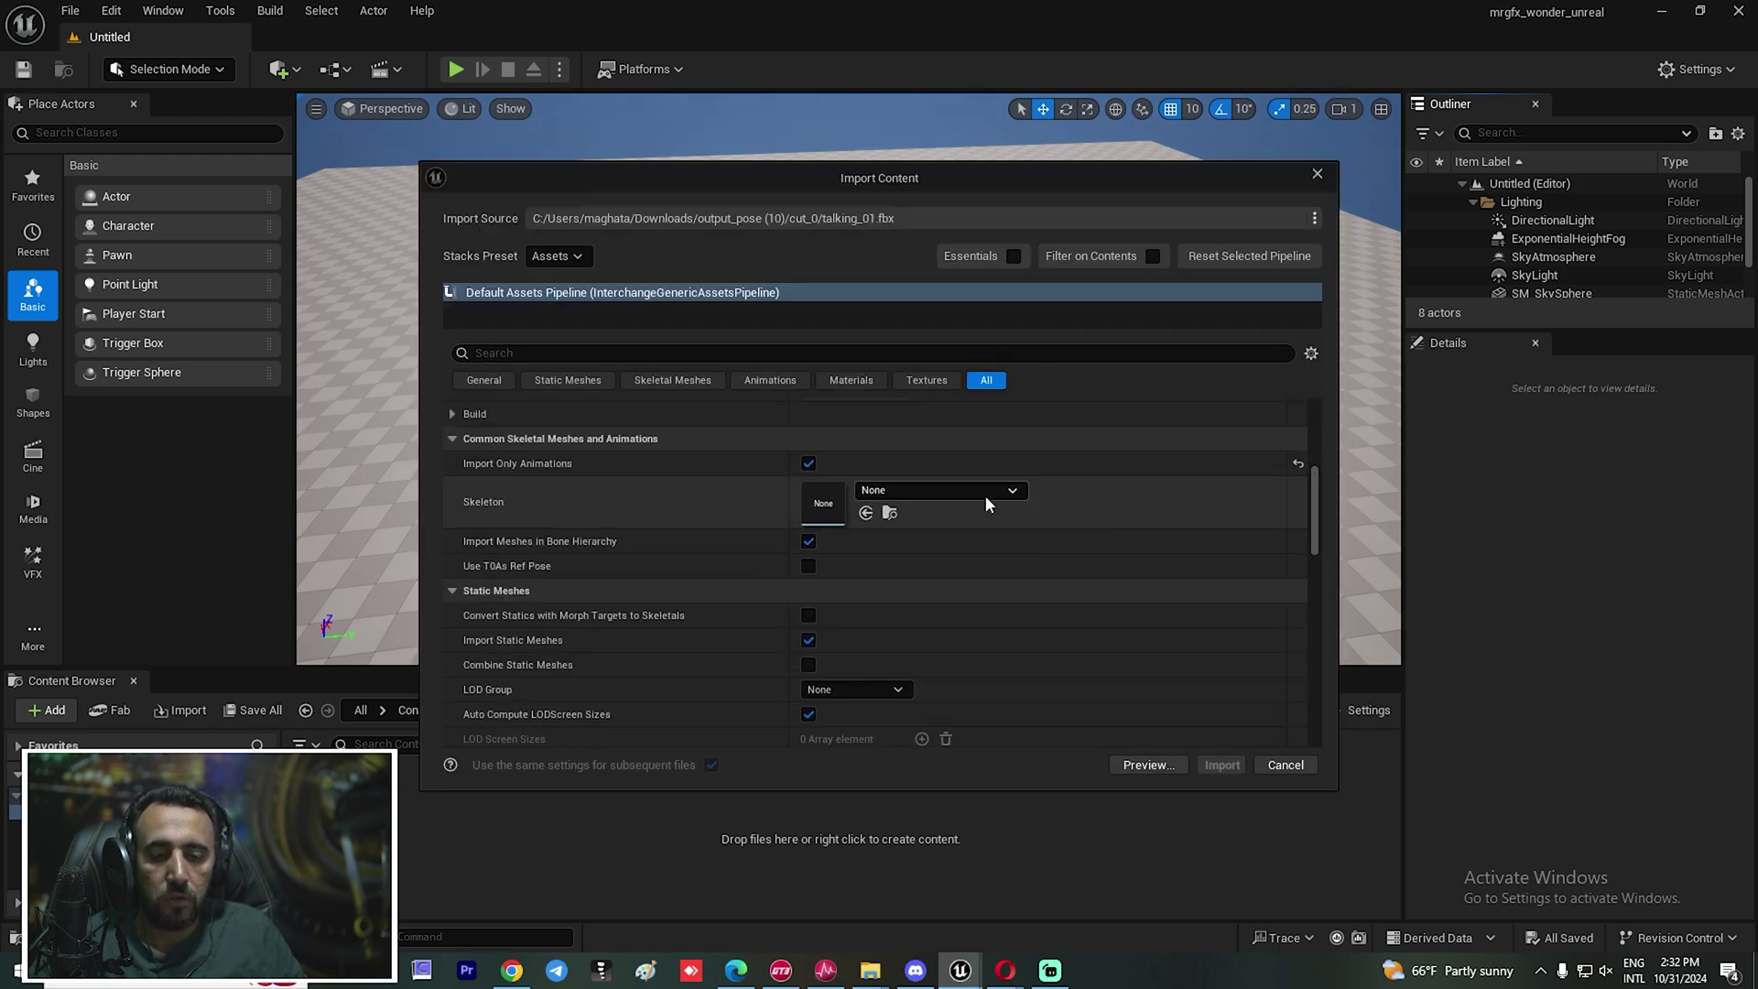
click(985, 491)
scroll(1122, 688, down, 3)
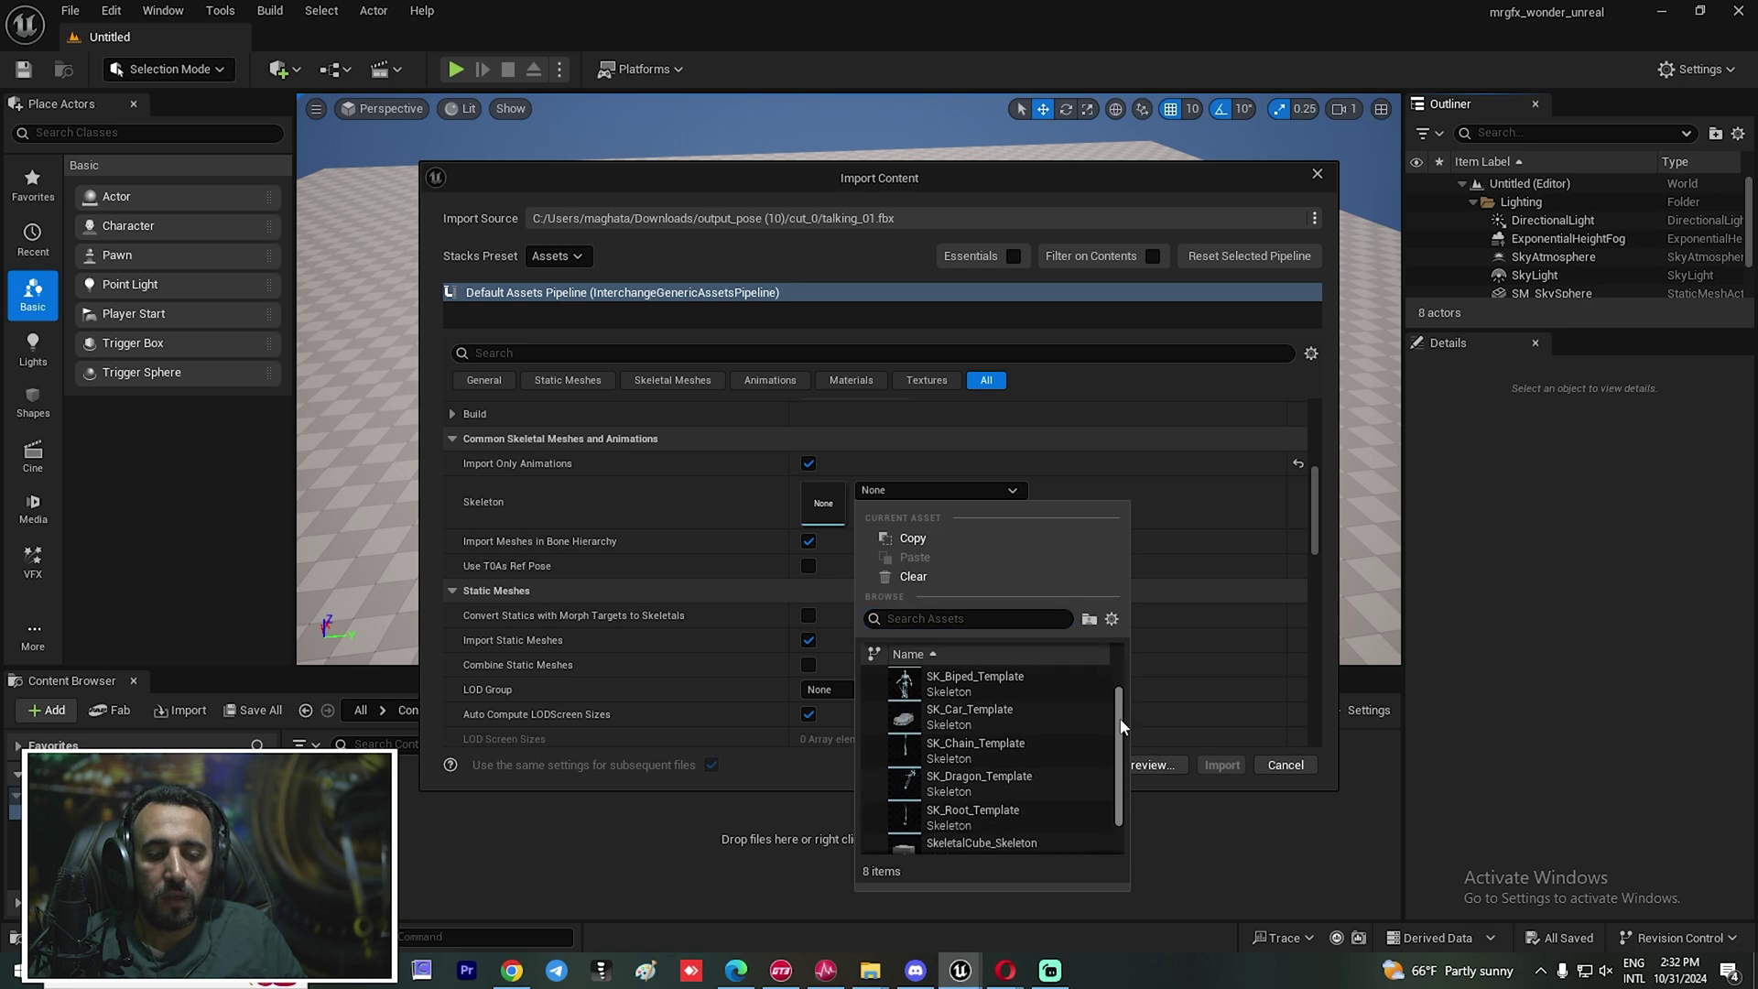
scroll(1123, 776, up, 1)
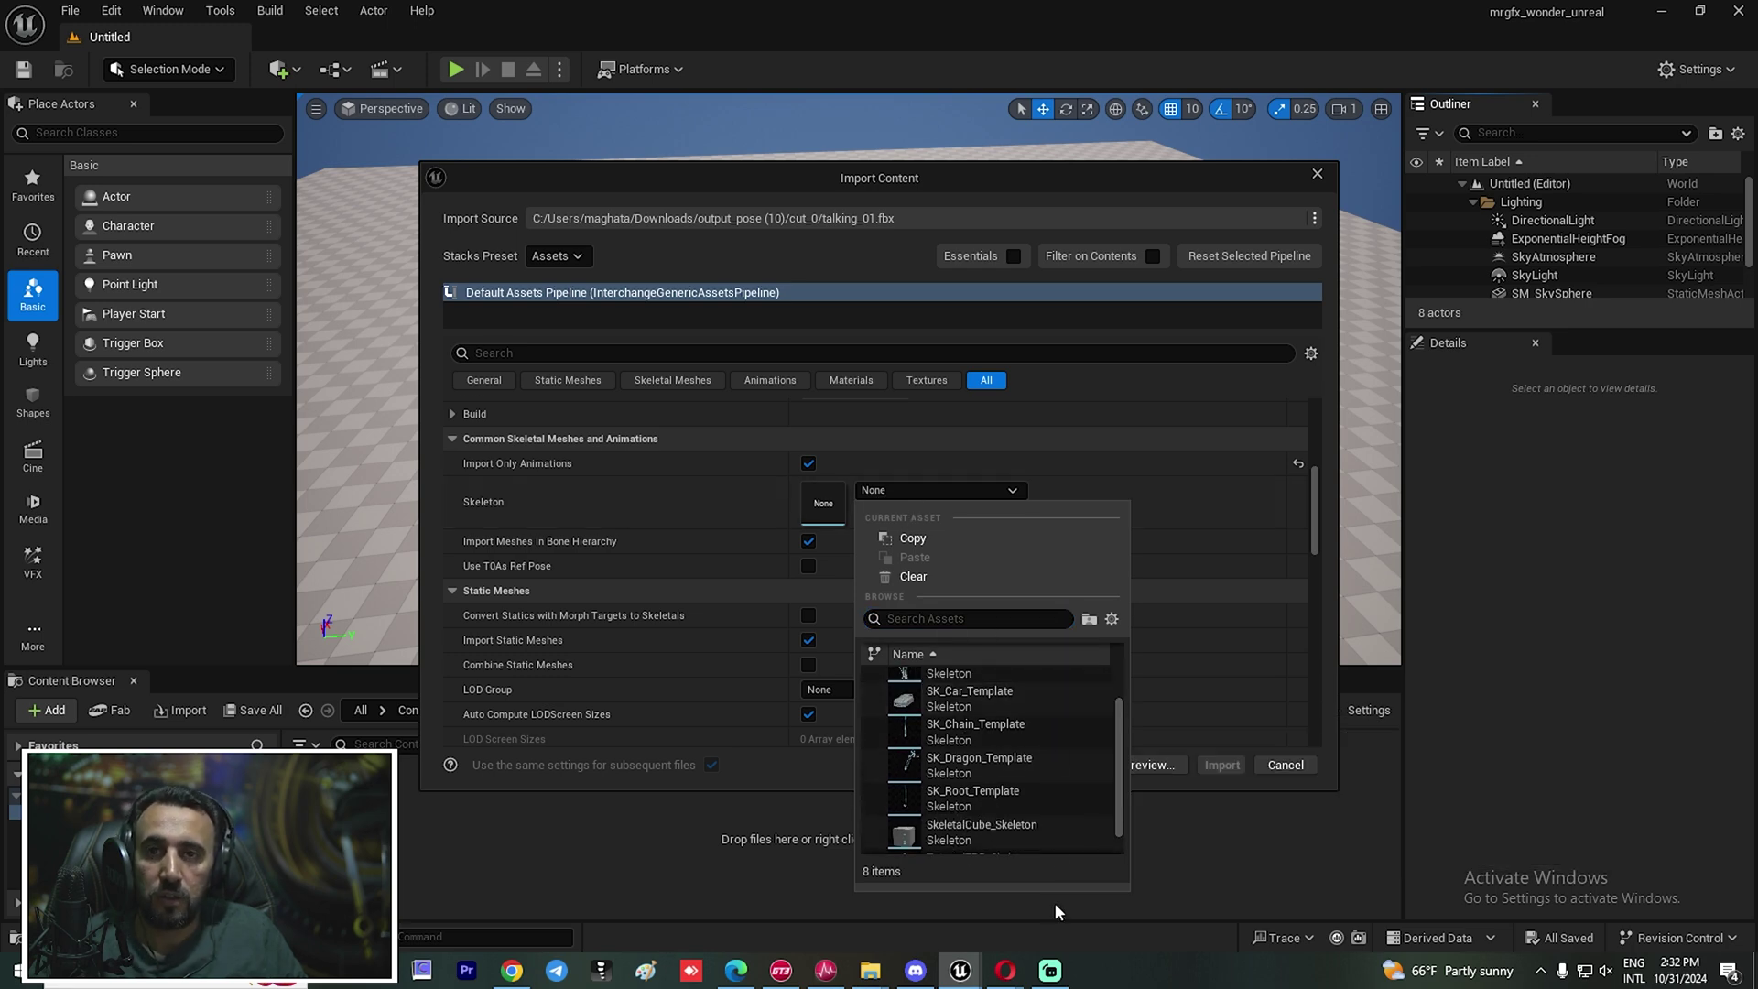
click(1318, 174)
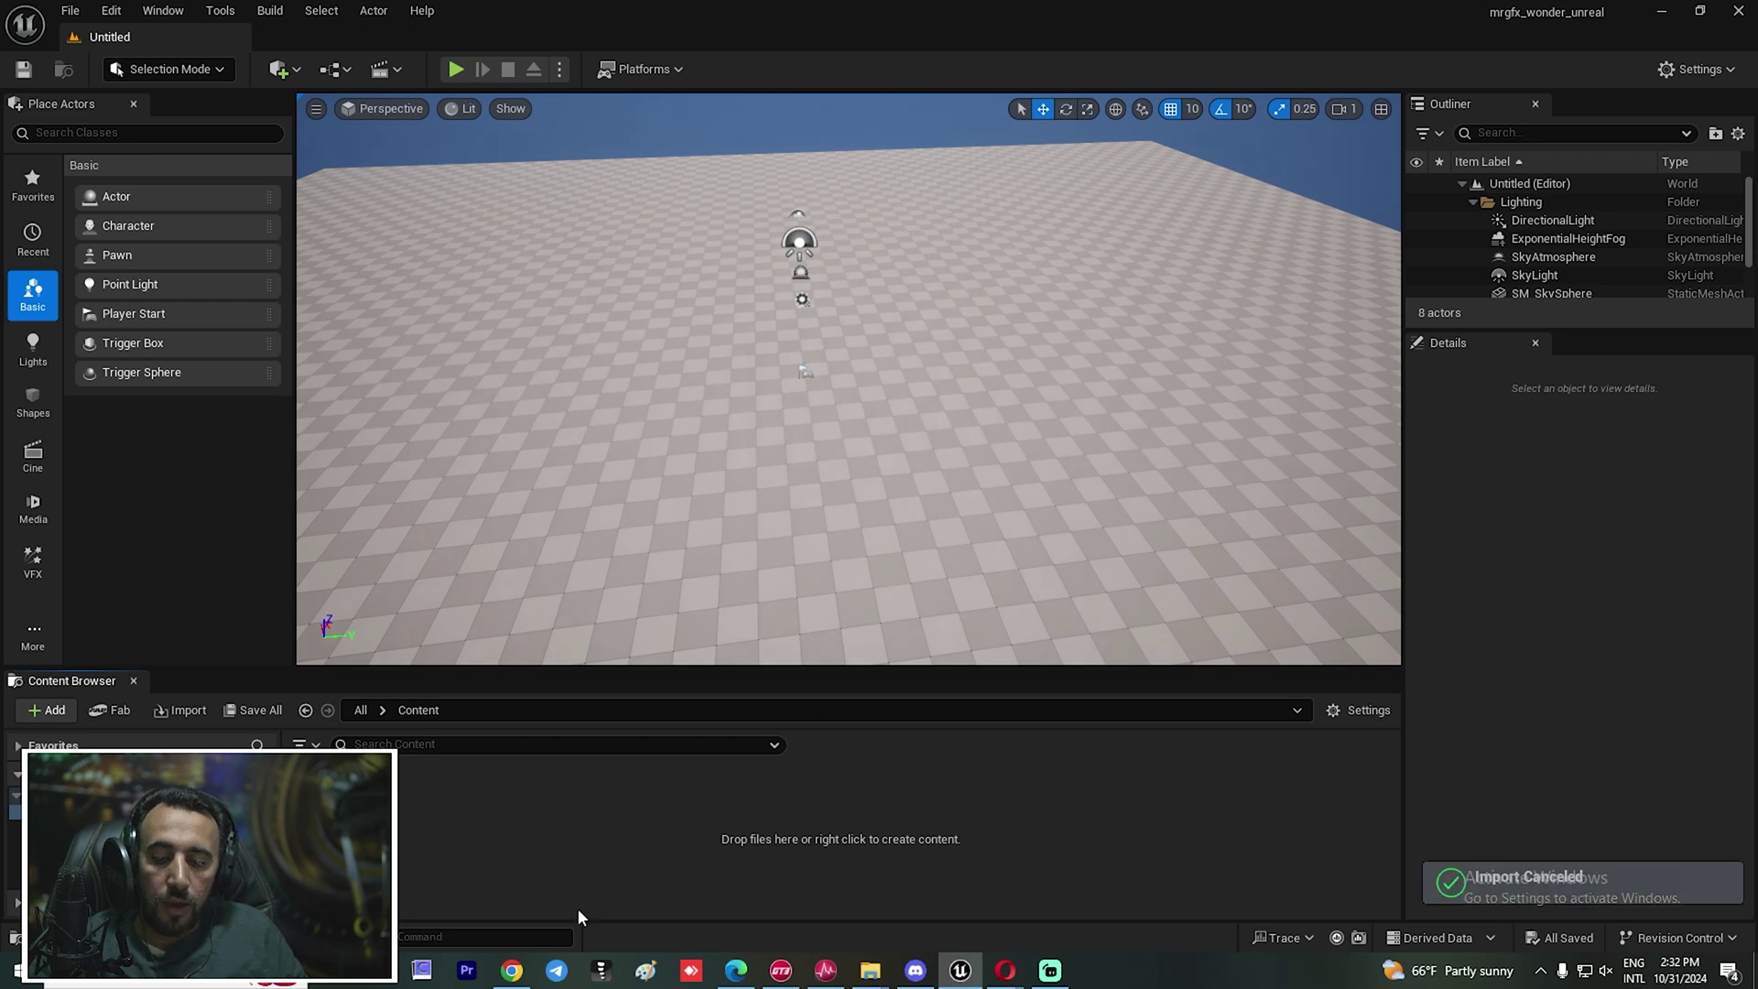
Switch to Chrome and view the ArtStation product page for Wonder studio to Unreal Engine Metahuman v 5.5
click(511, 971)
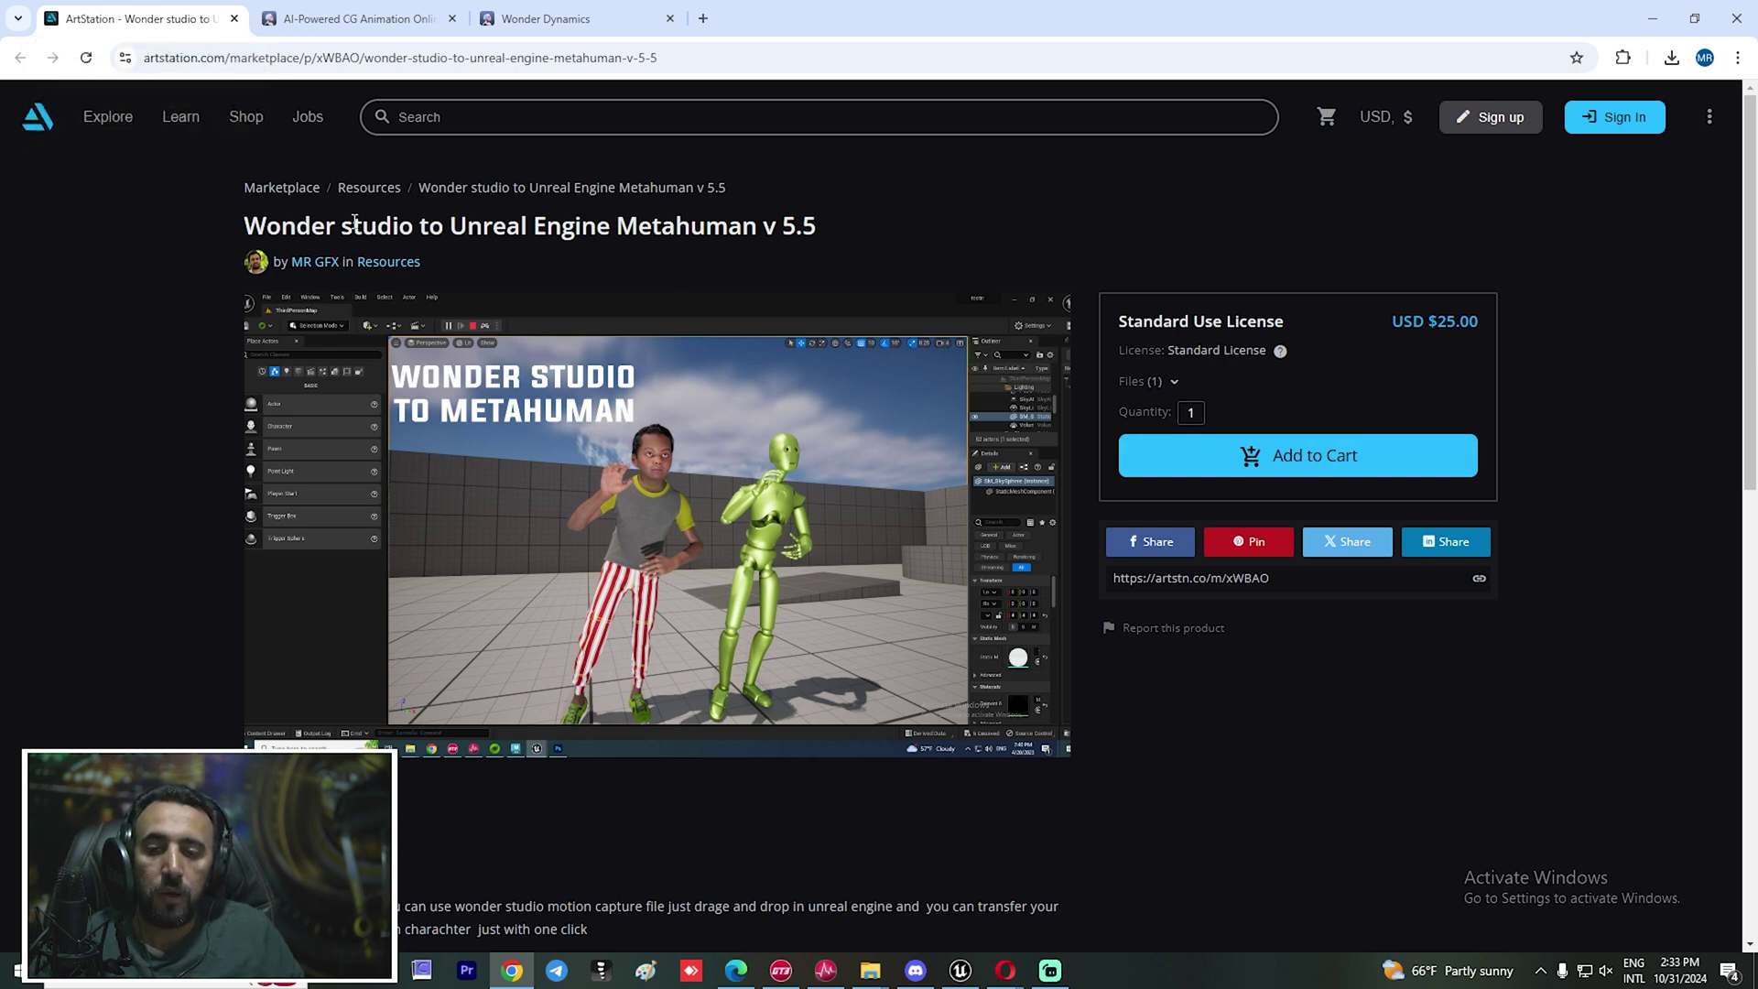
drag(363, 228, 671, 234)
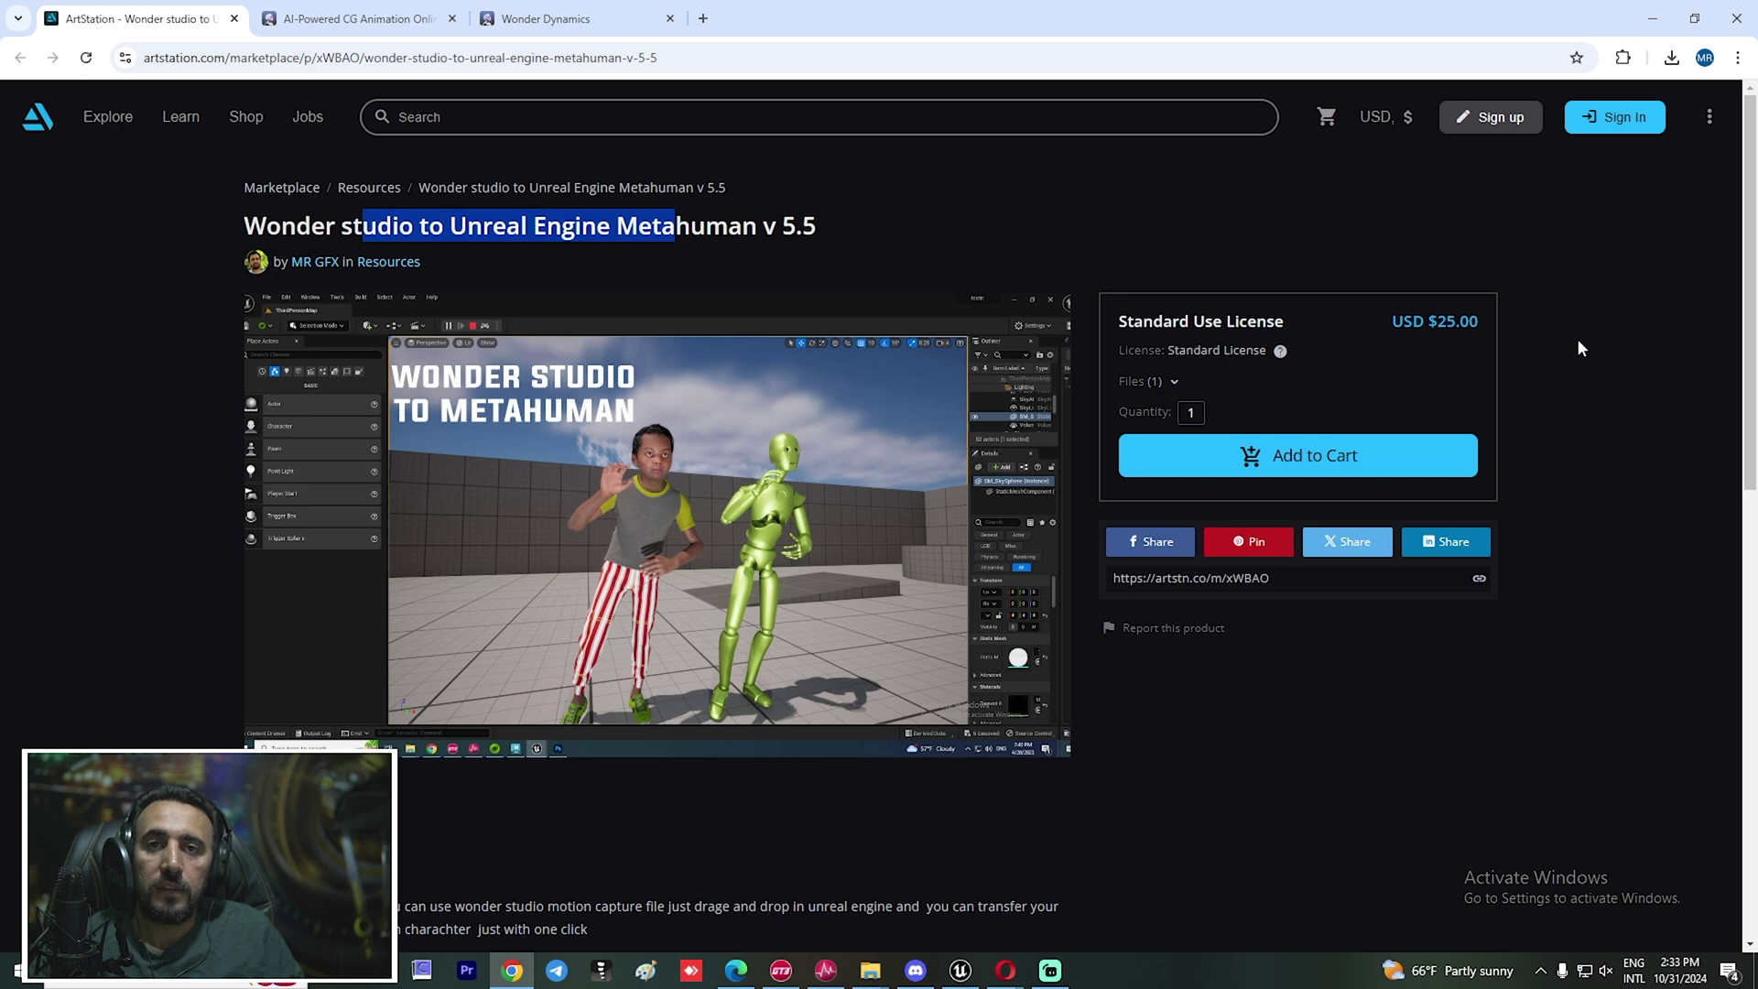
Extract the mr-gfx-wonder-meta archive to its own folder in Downloads and open the extracted folder
key(alt+Tab)
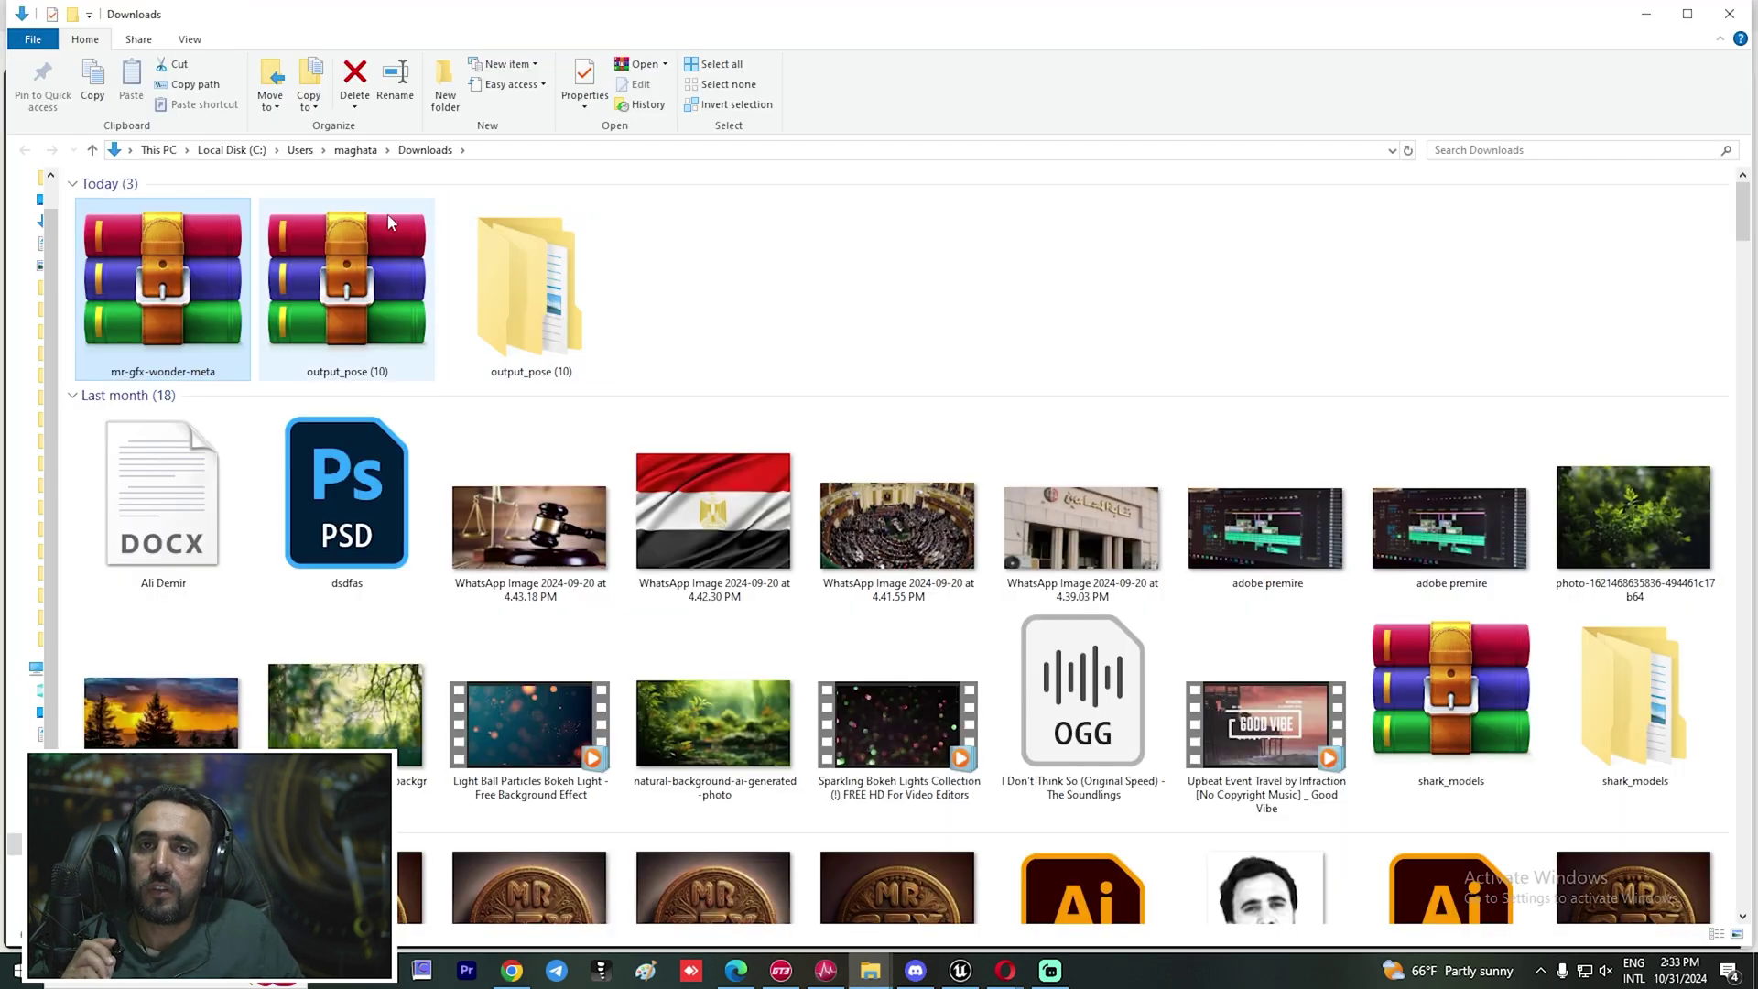
right_click(154, 272)
click(220, 329)
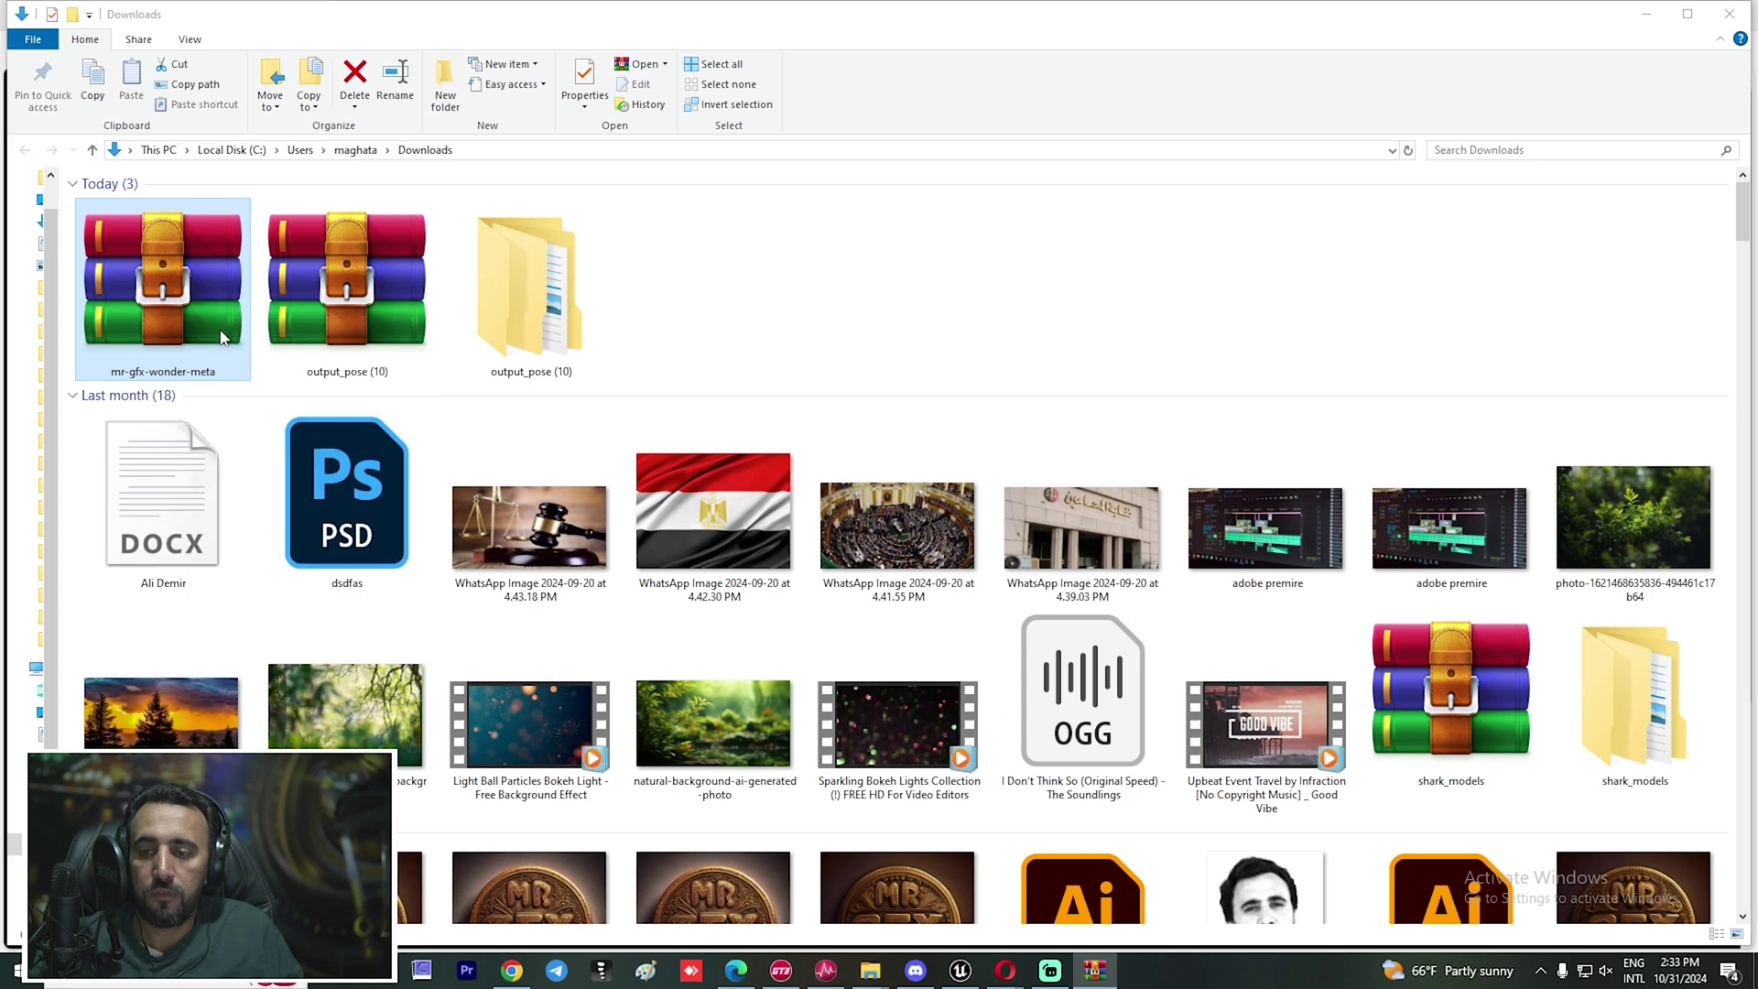
click(1105, 287)
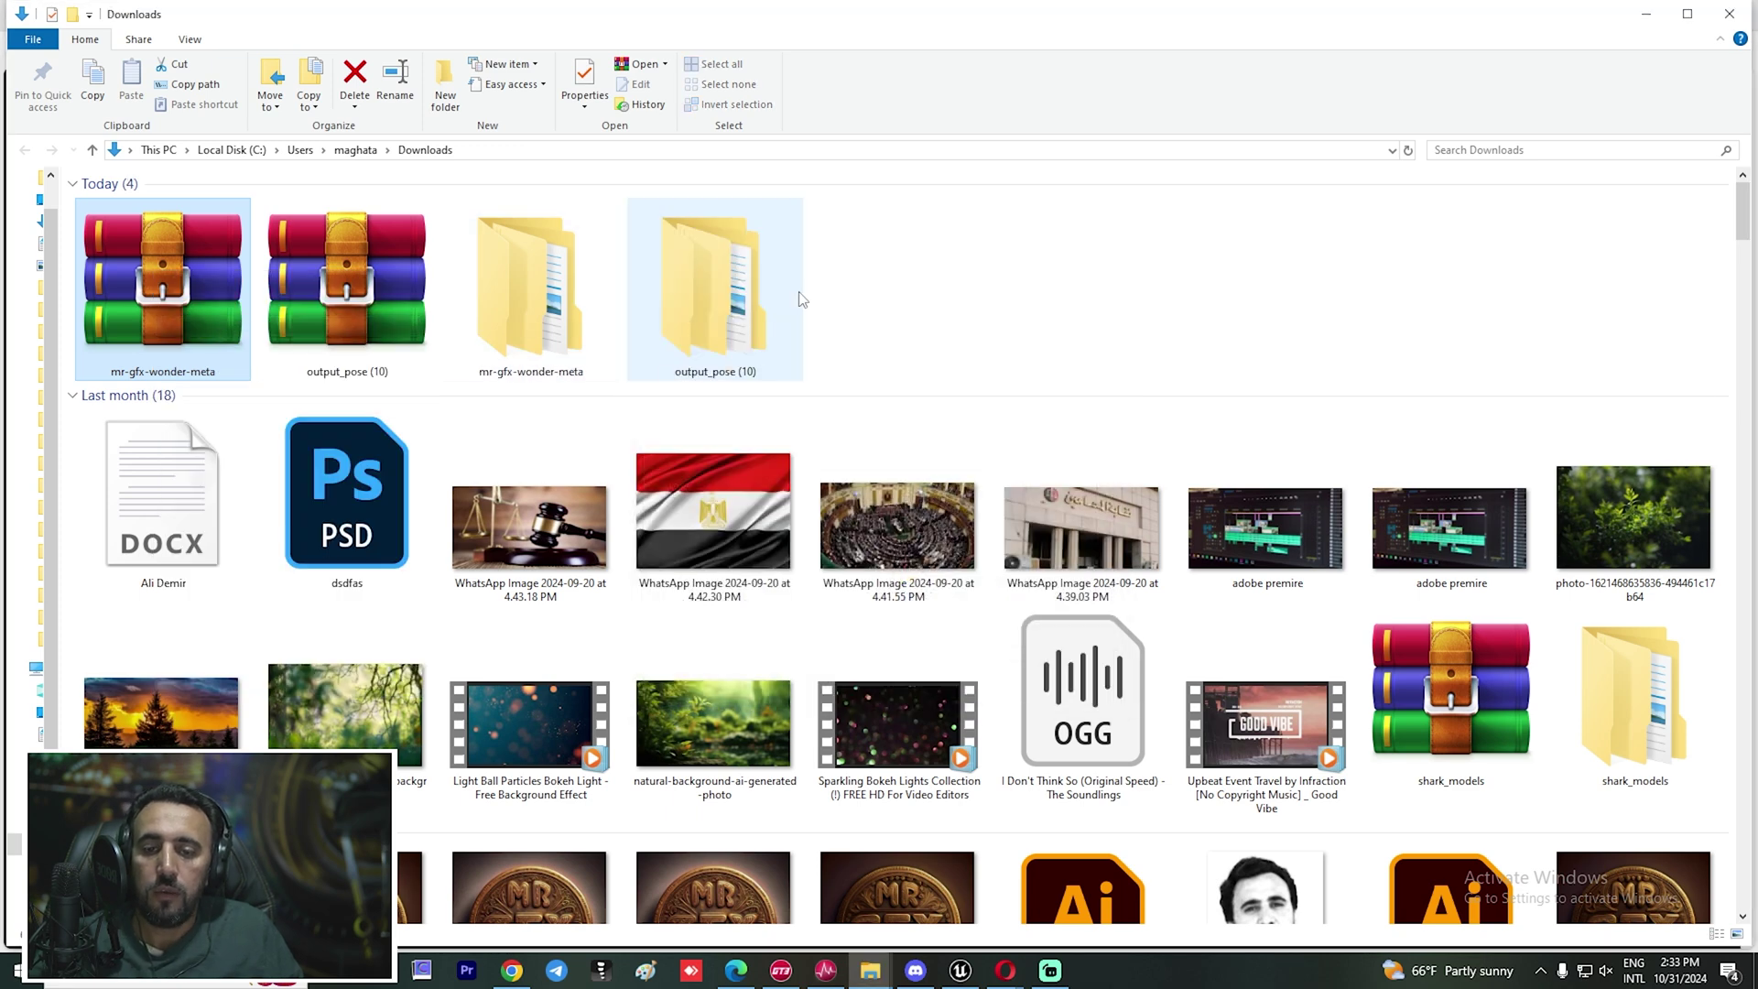
click(836, 304)
click(549, 298)
double_click(552, 298)
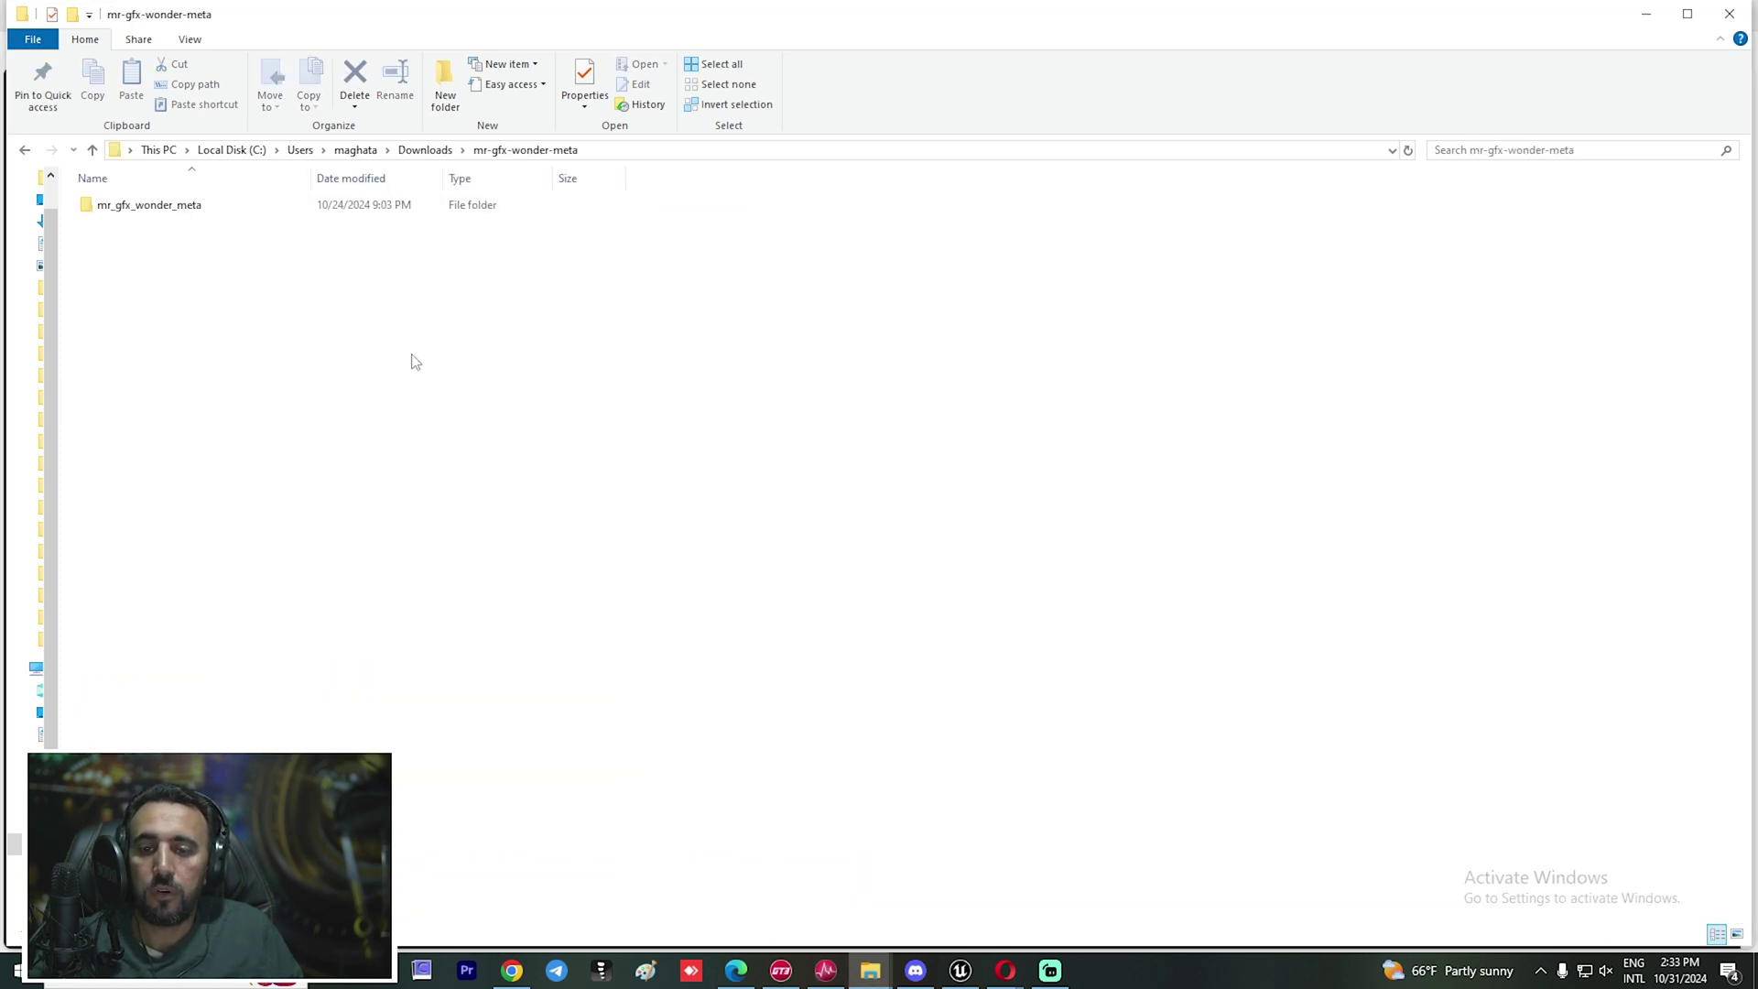
Copy the mr_gfx_wonder_meta folder into the mrgfx_wonder_unreal project's Content folder and open it in Unreal Engine
click(160, 218)
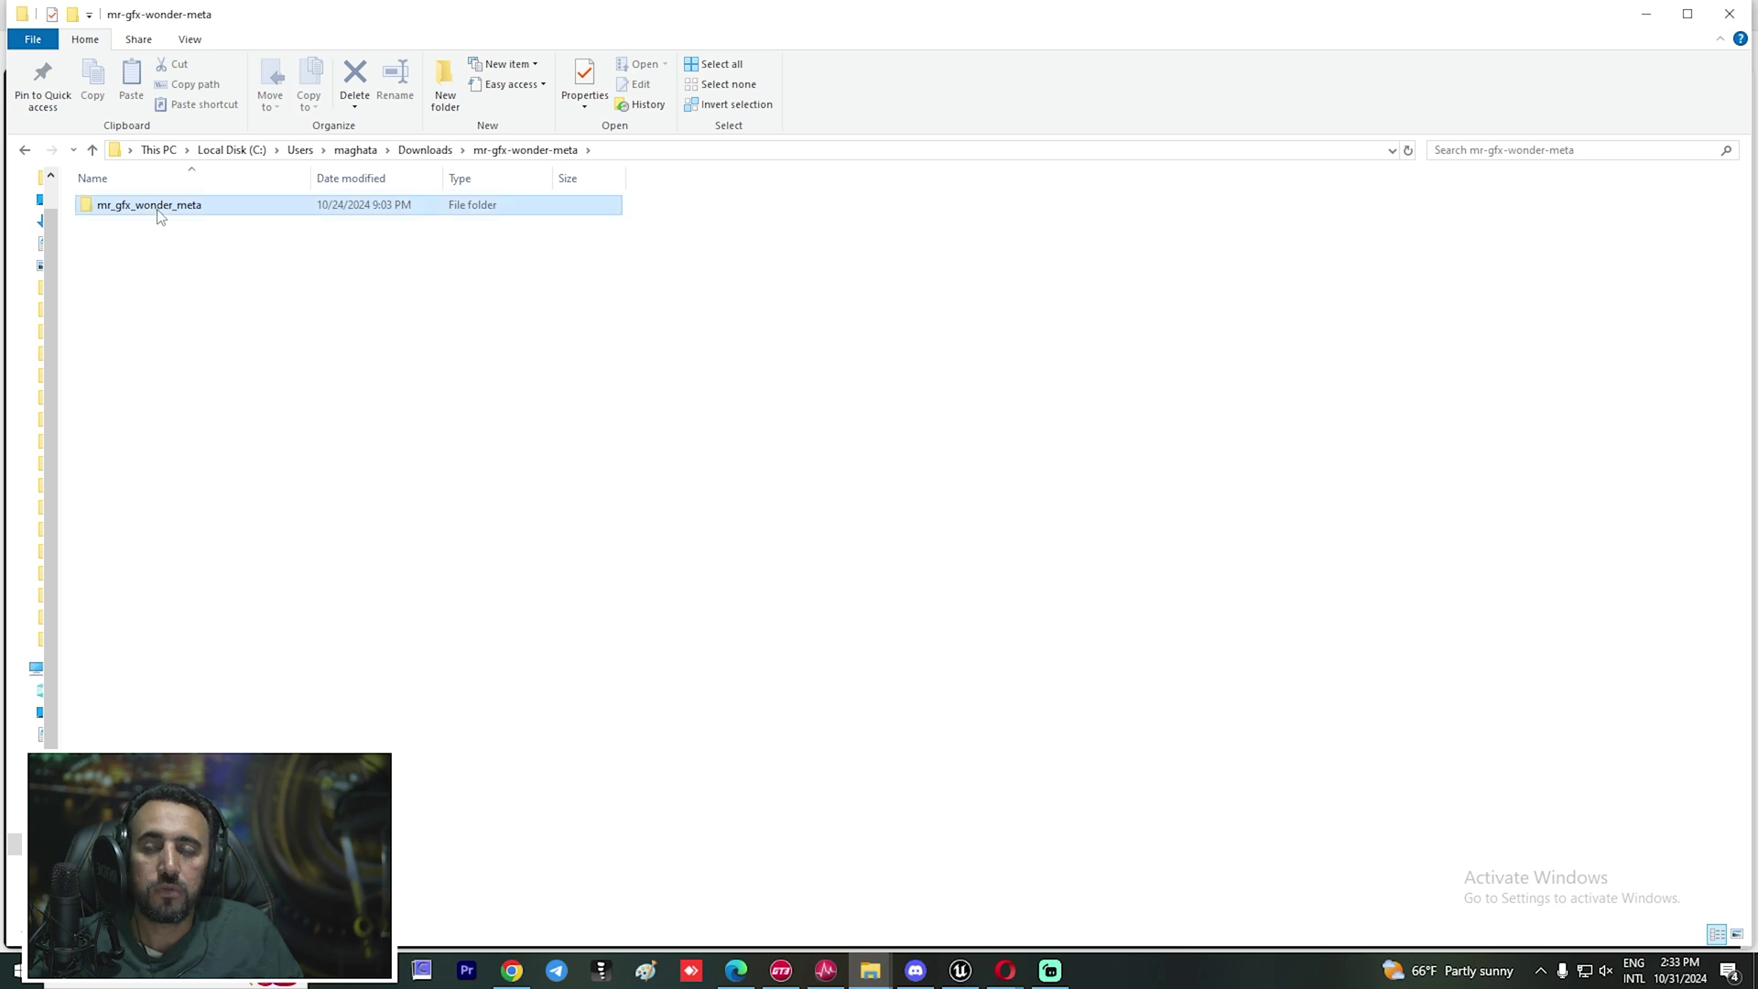
right_click(161, 214)
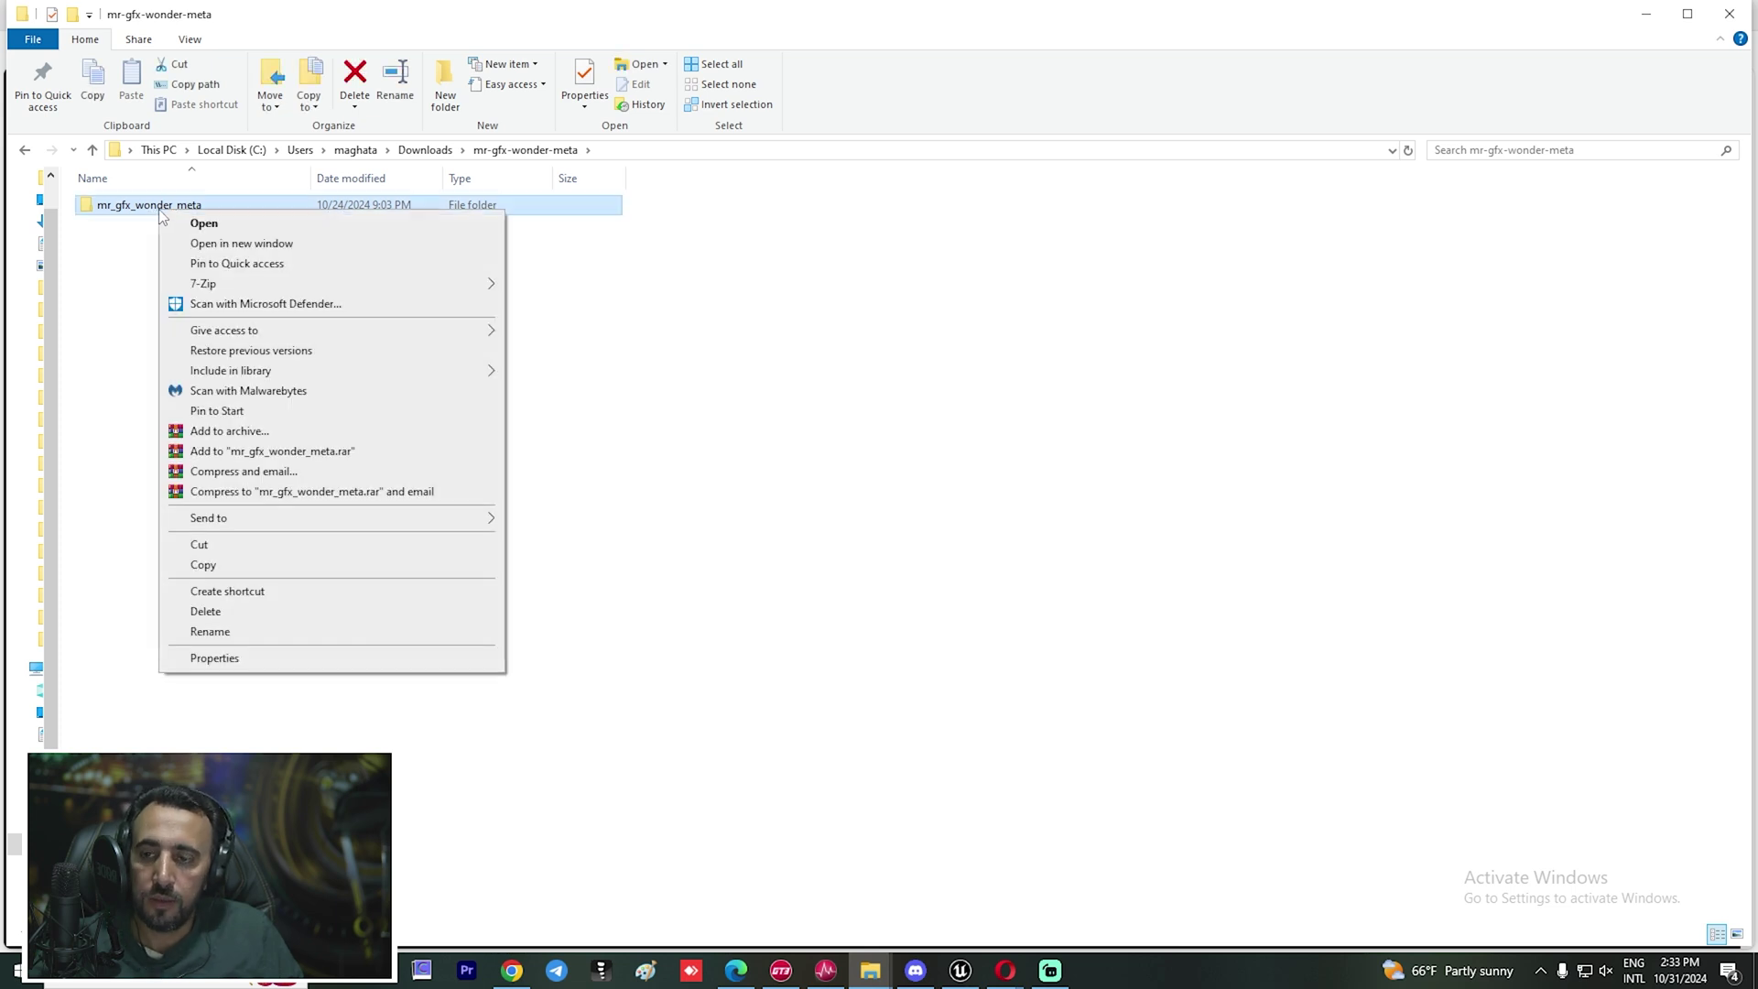
click(222, 565)
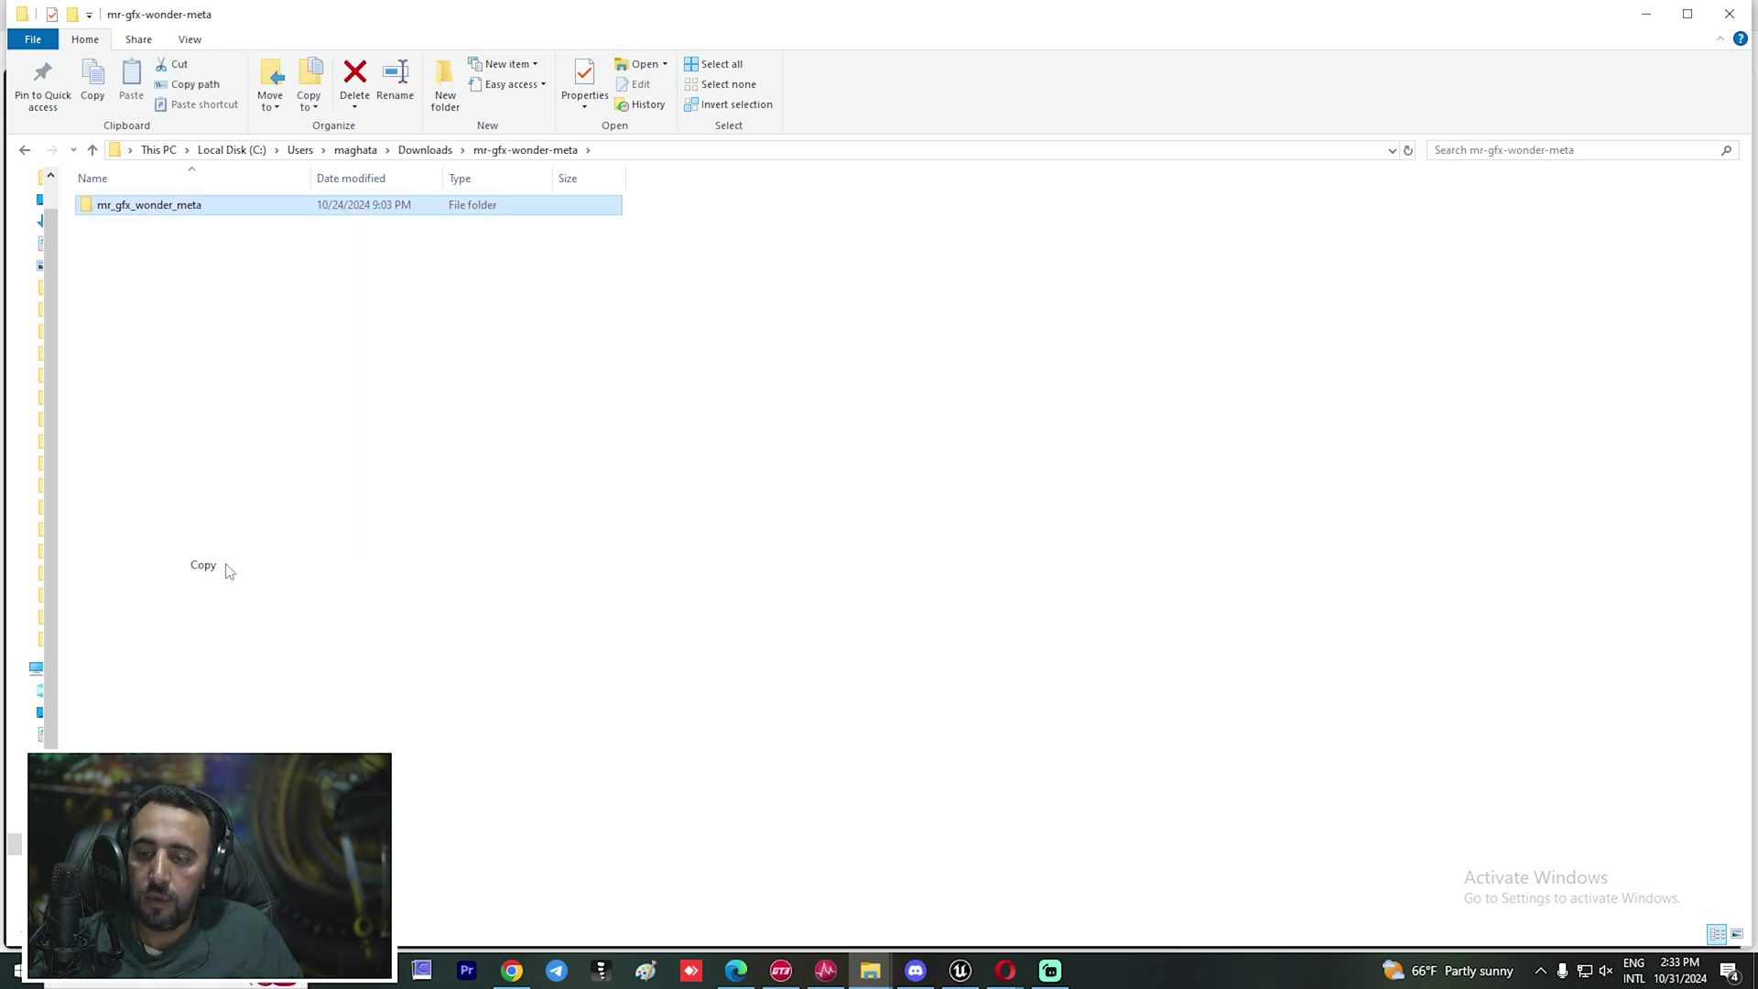
click(960, 971)
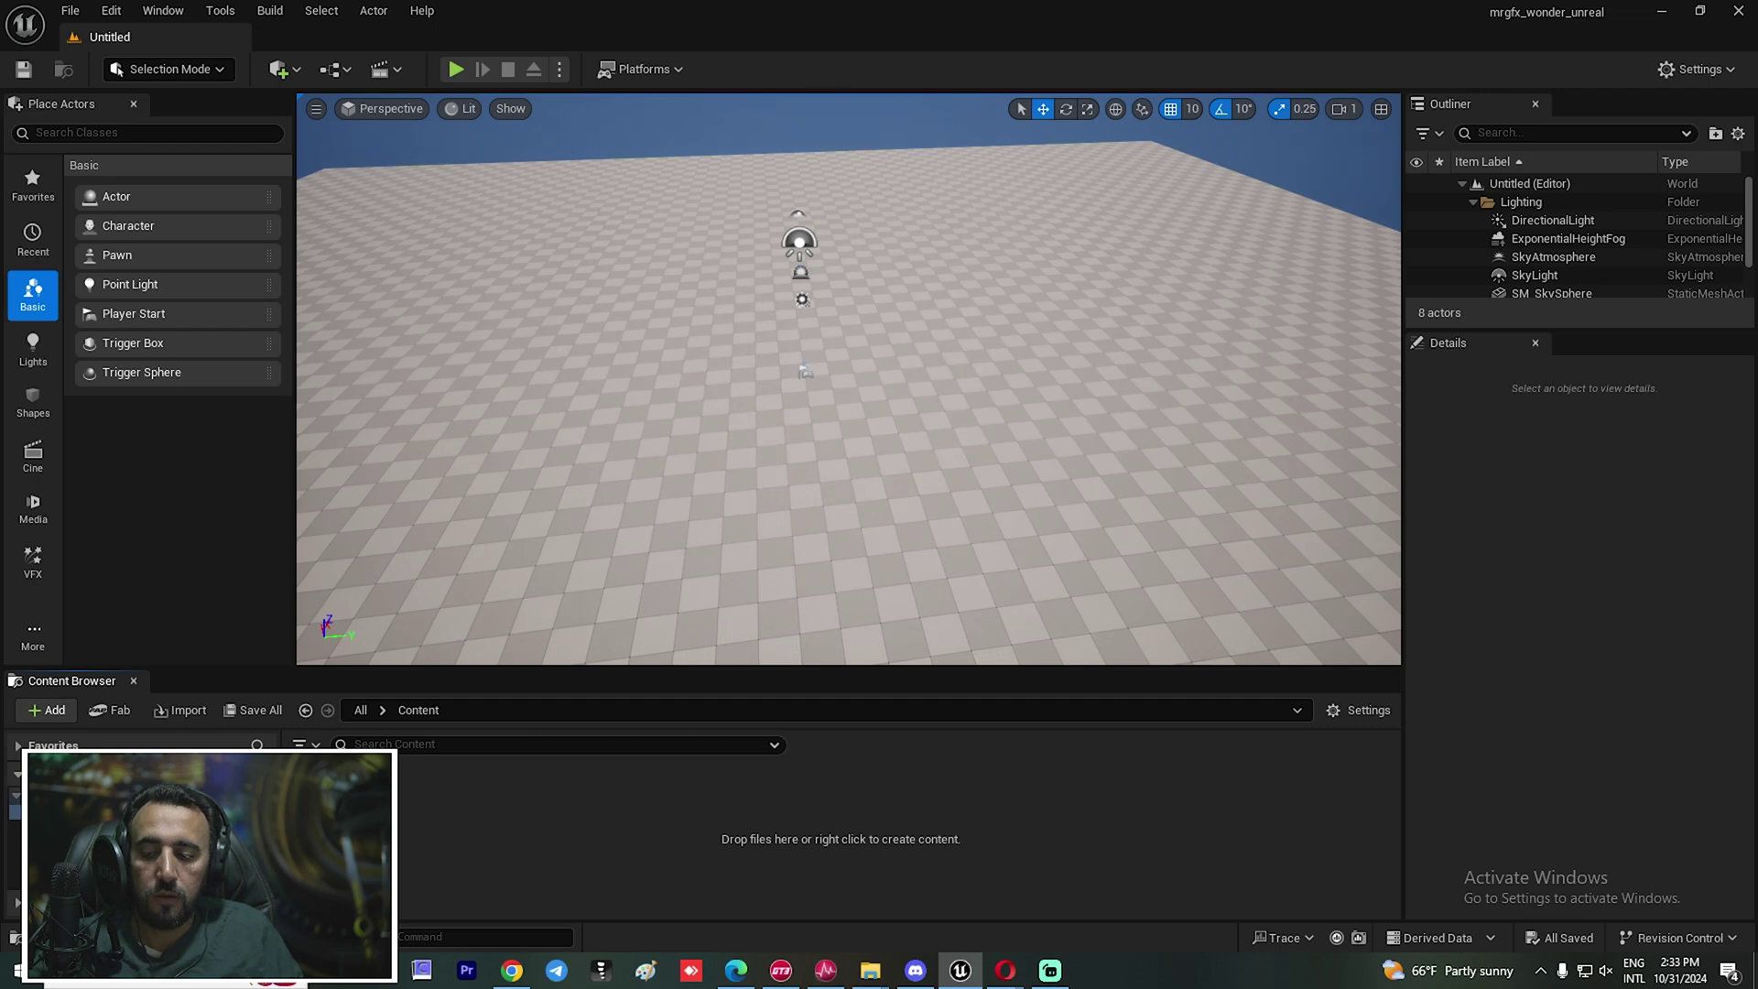
right_click(17, 812)
click(183, 507)
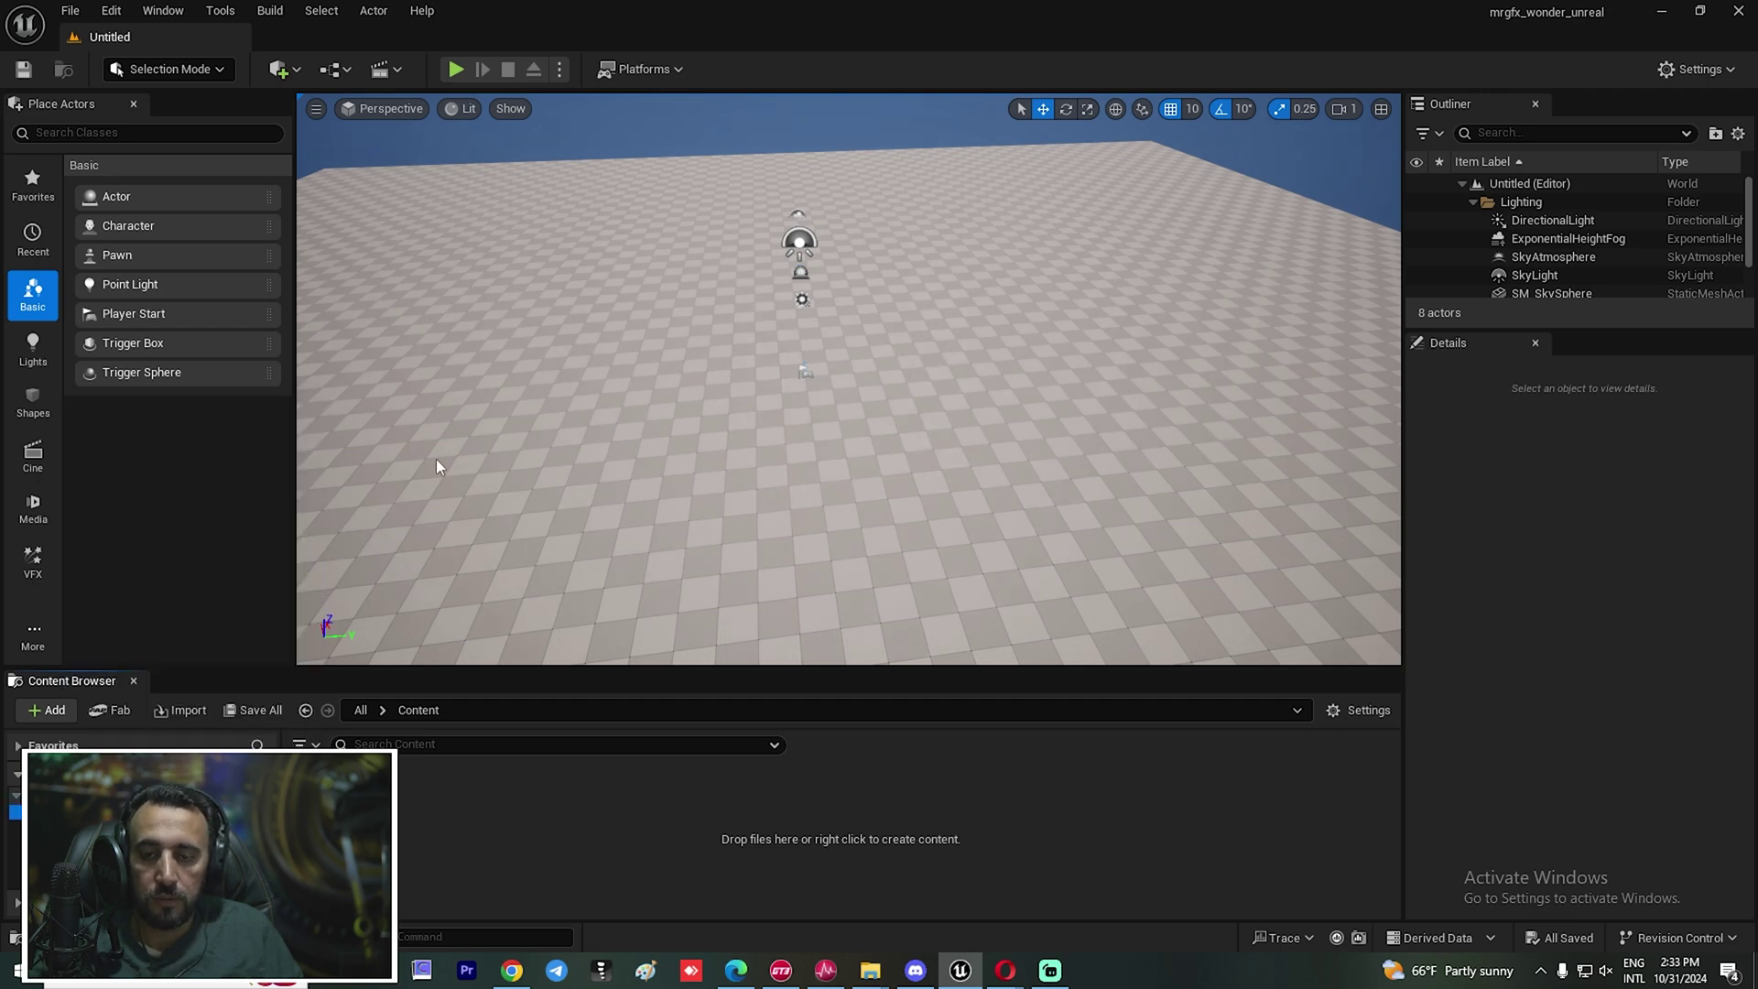
right_click(540, 367)
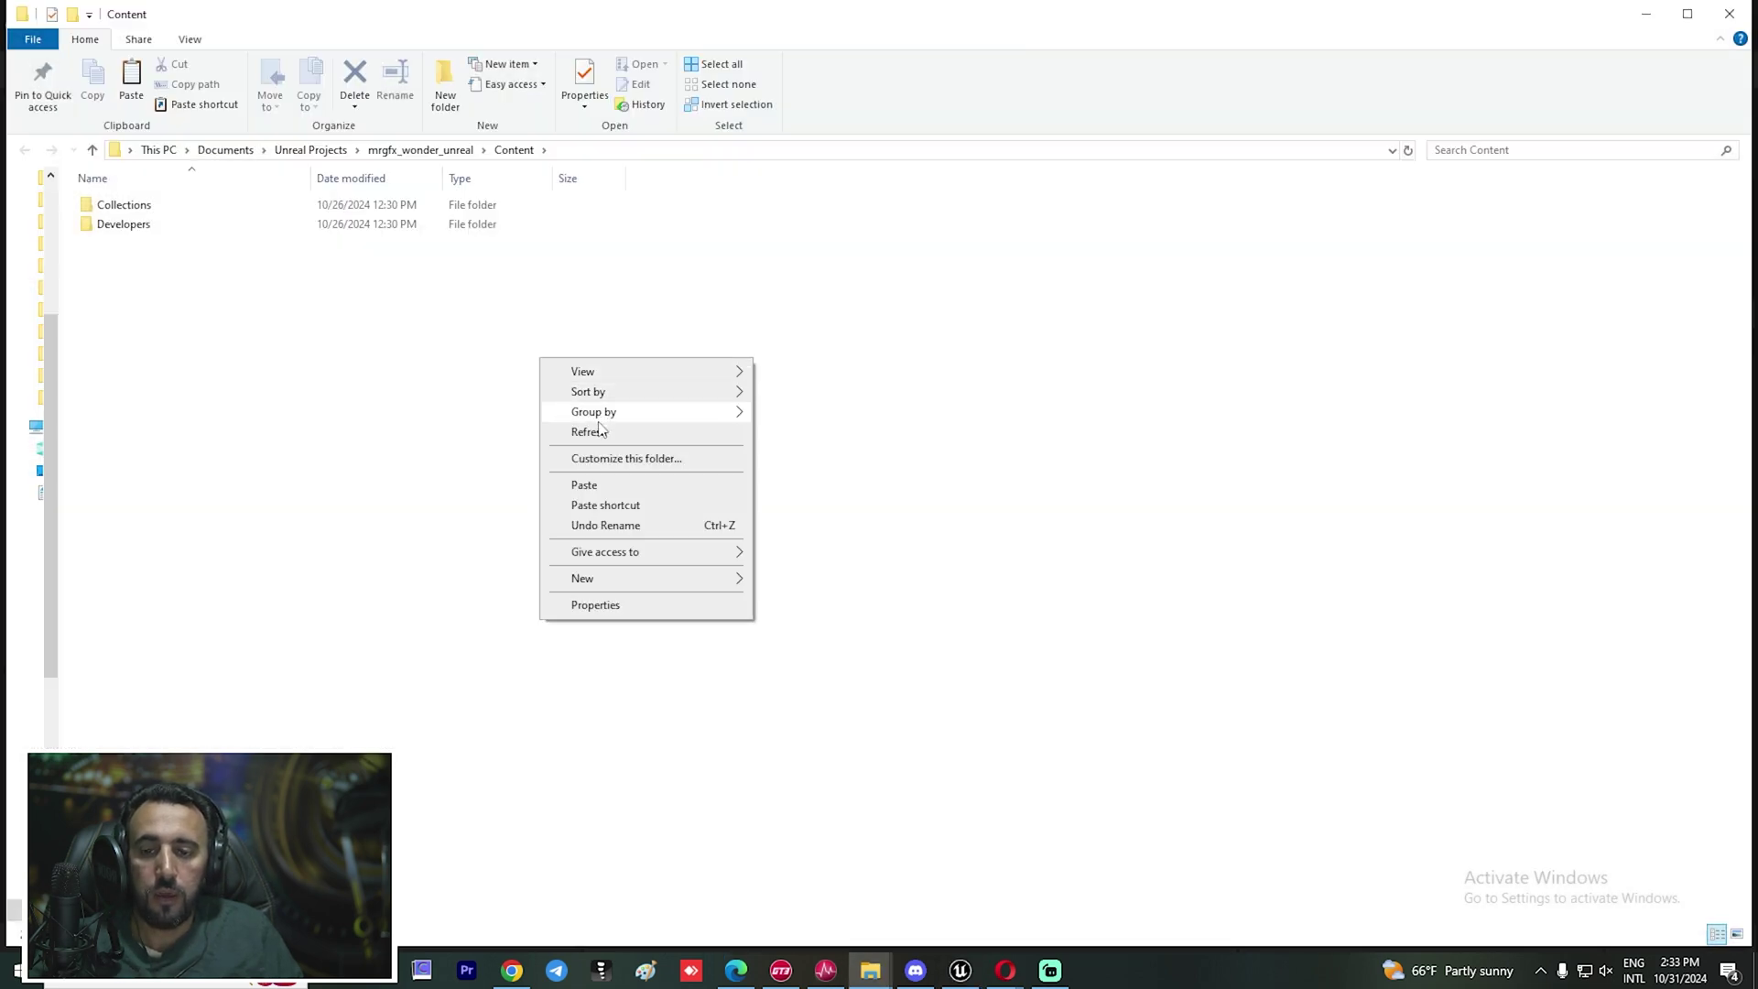
click(578, 484)
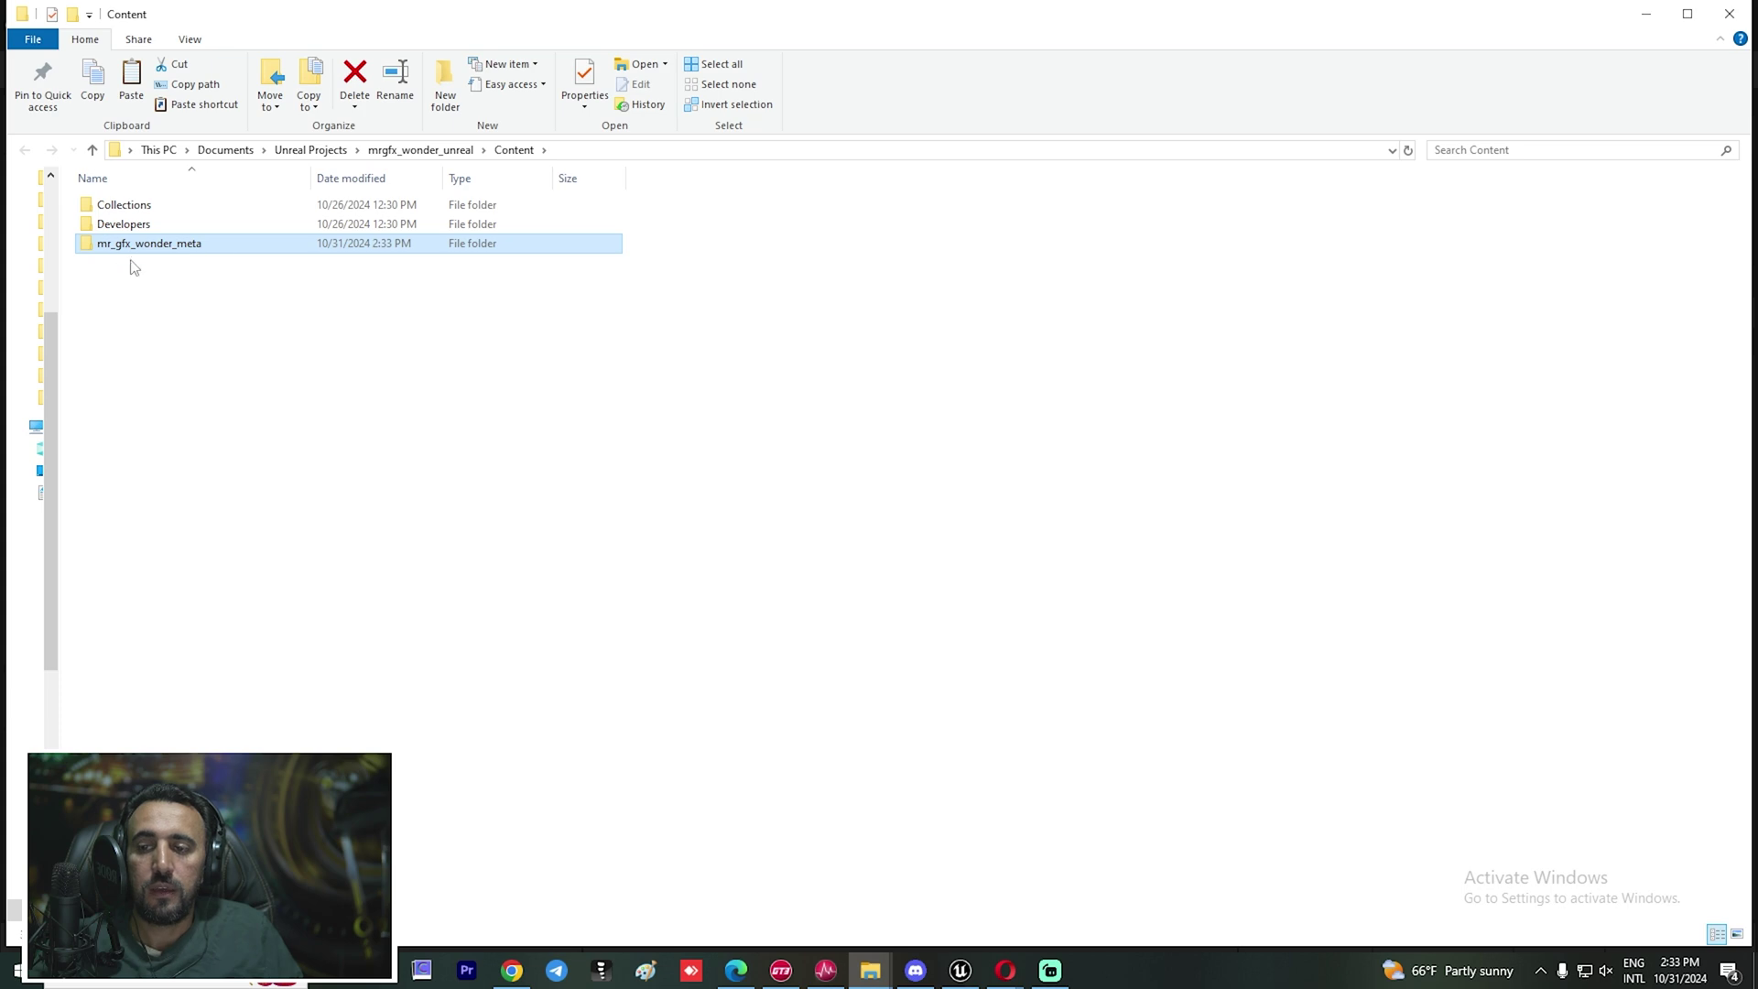
click(1729, 13)
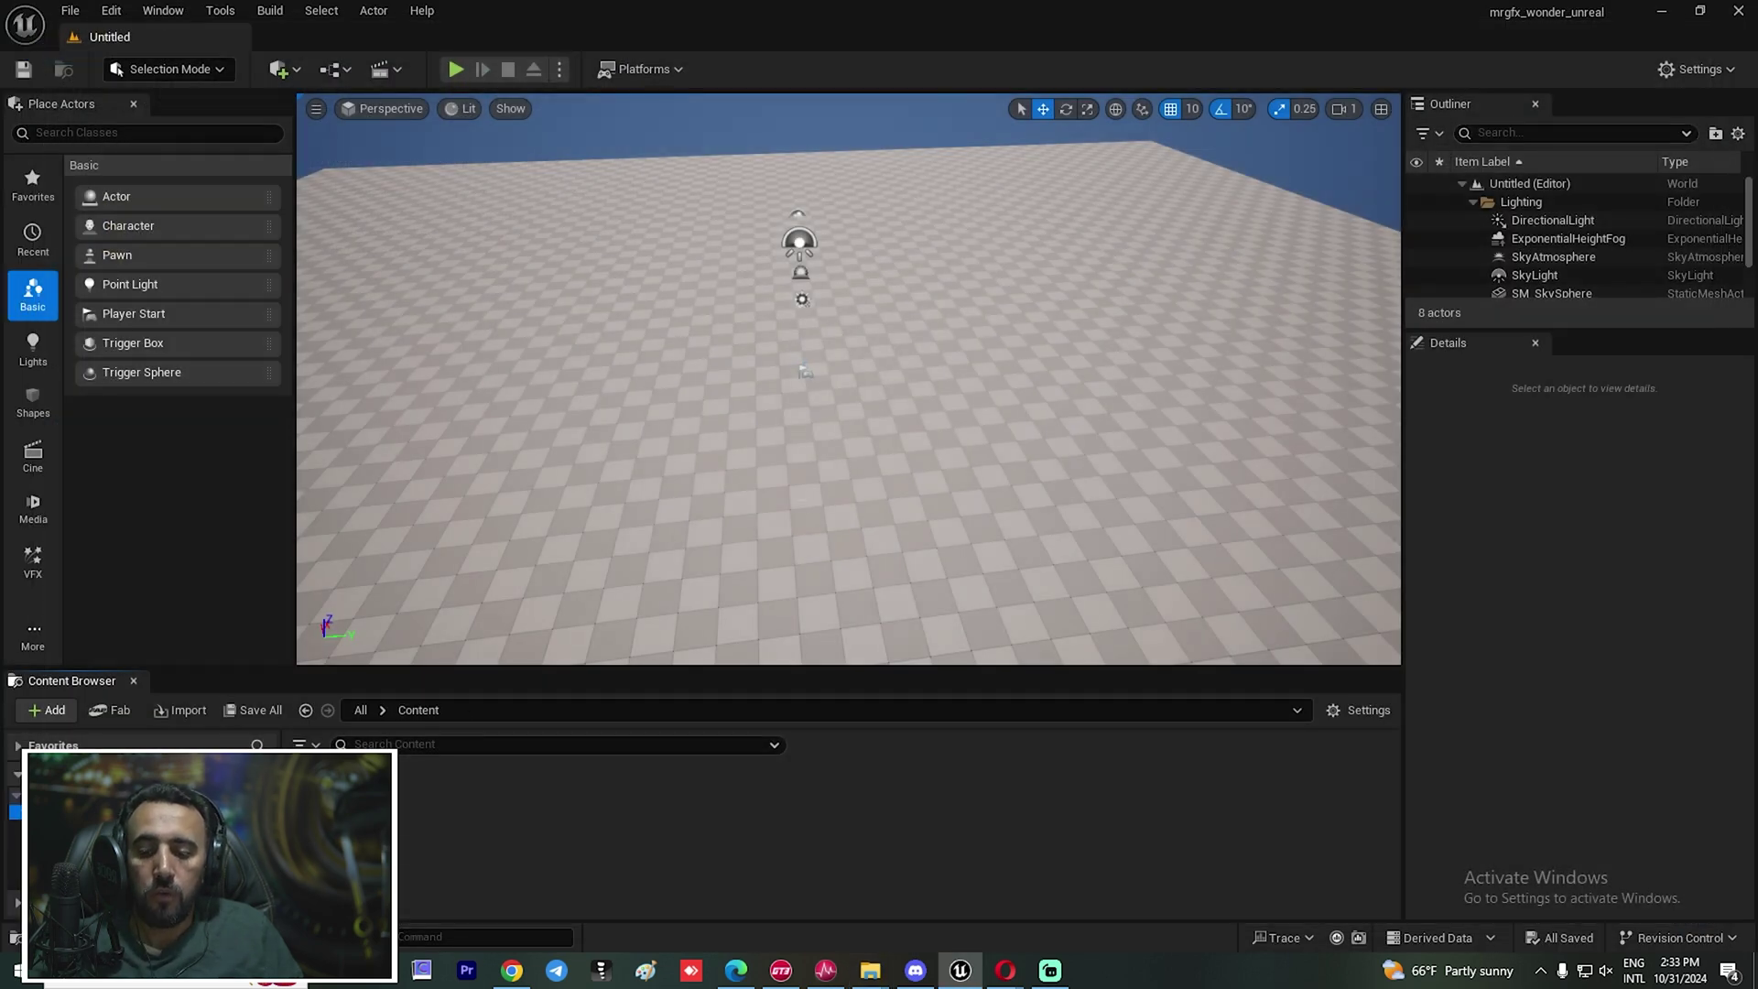
click(83, 826)
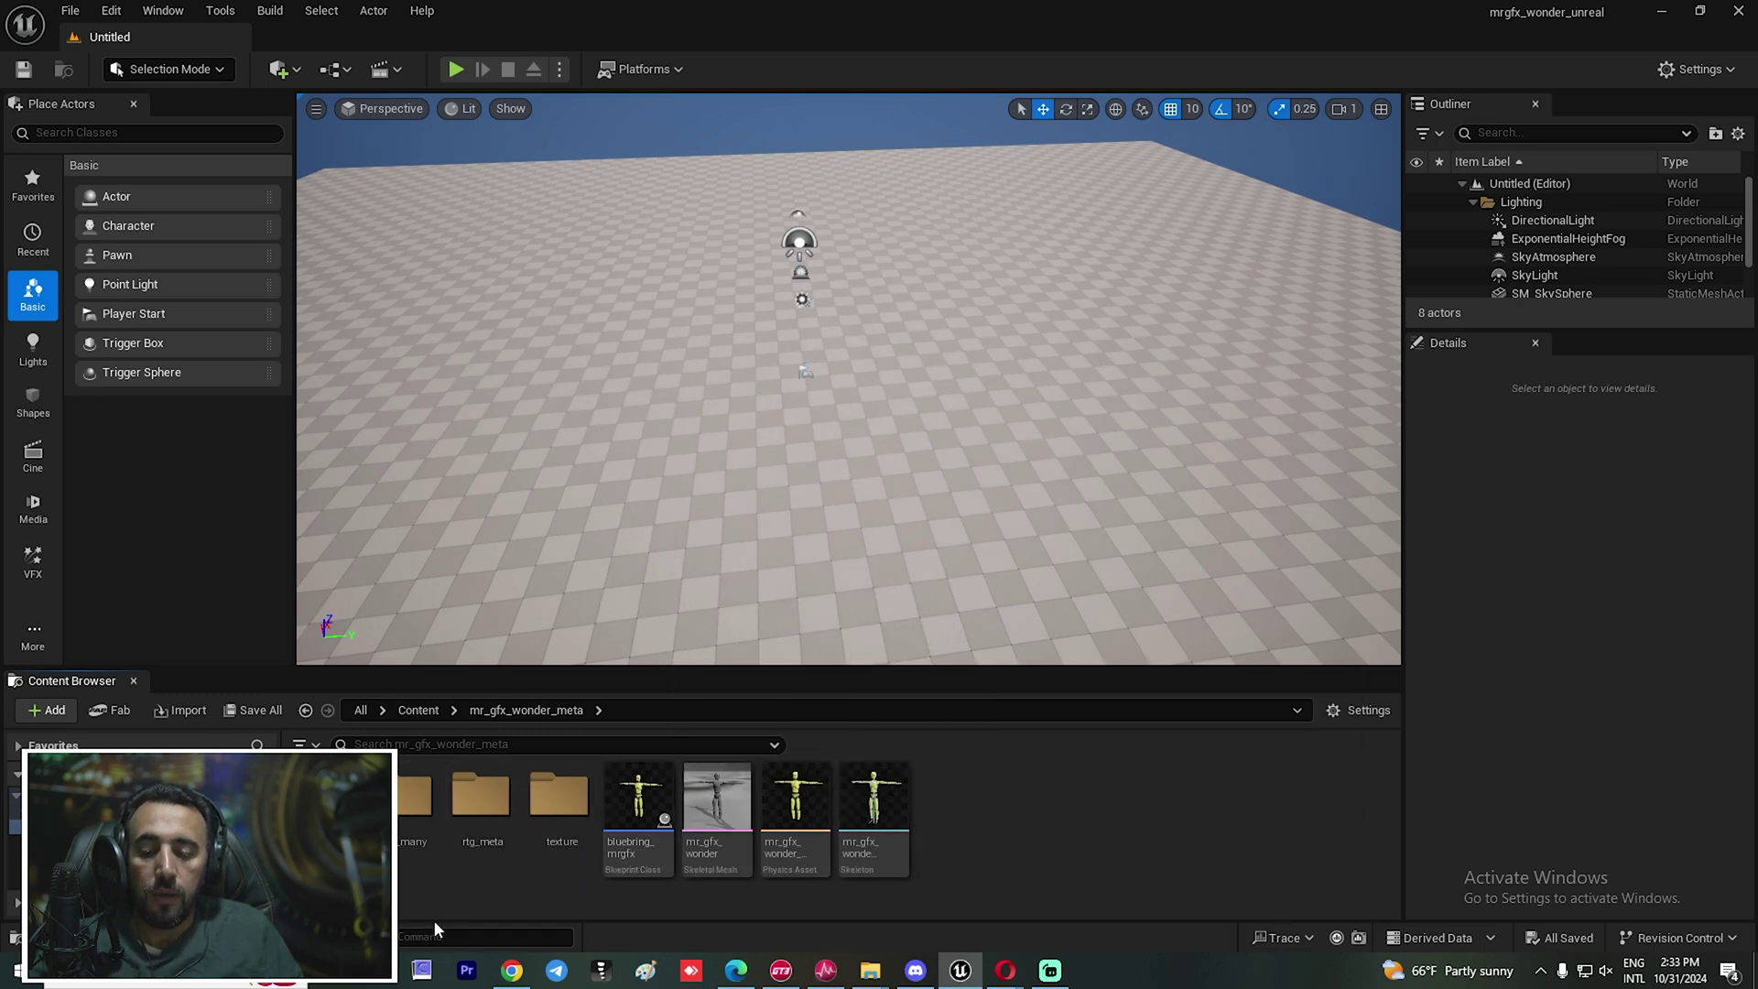
Bring talking_01 from the cut_0 folder into mr_gfx_wonder_meta, check the skeleton assigned in the import options, and cancel the import
key(alt+Tab)
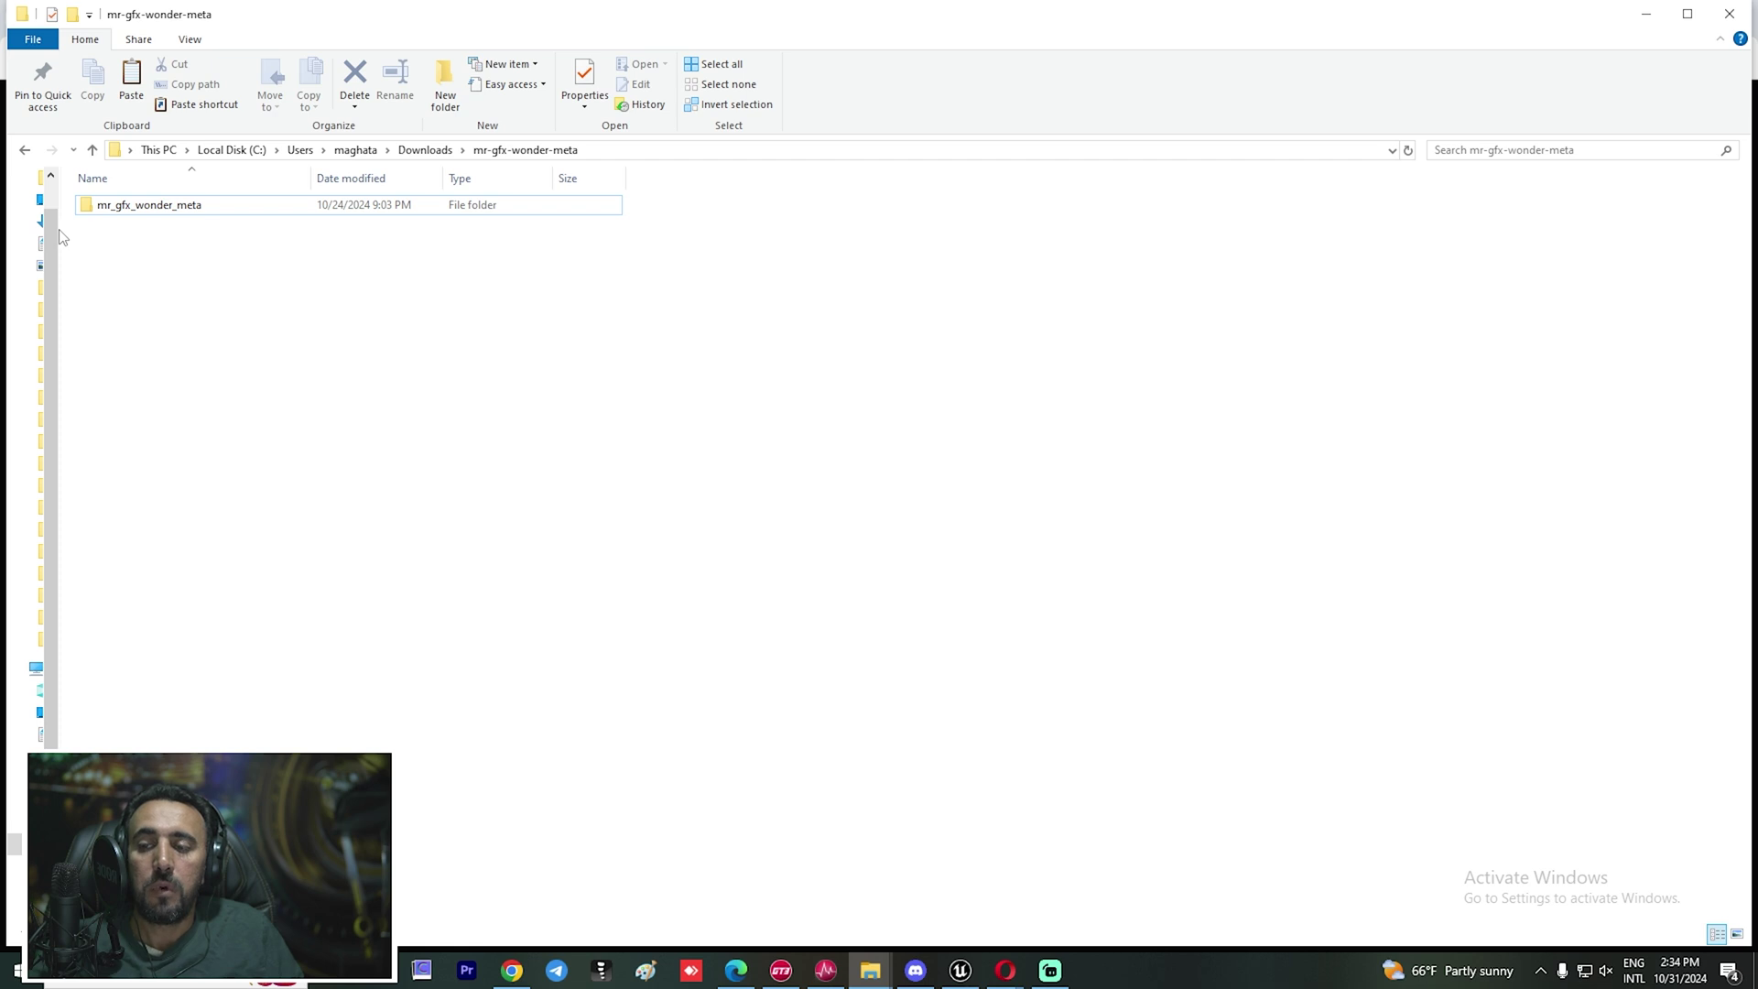
click(425, 149)
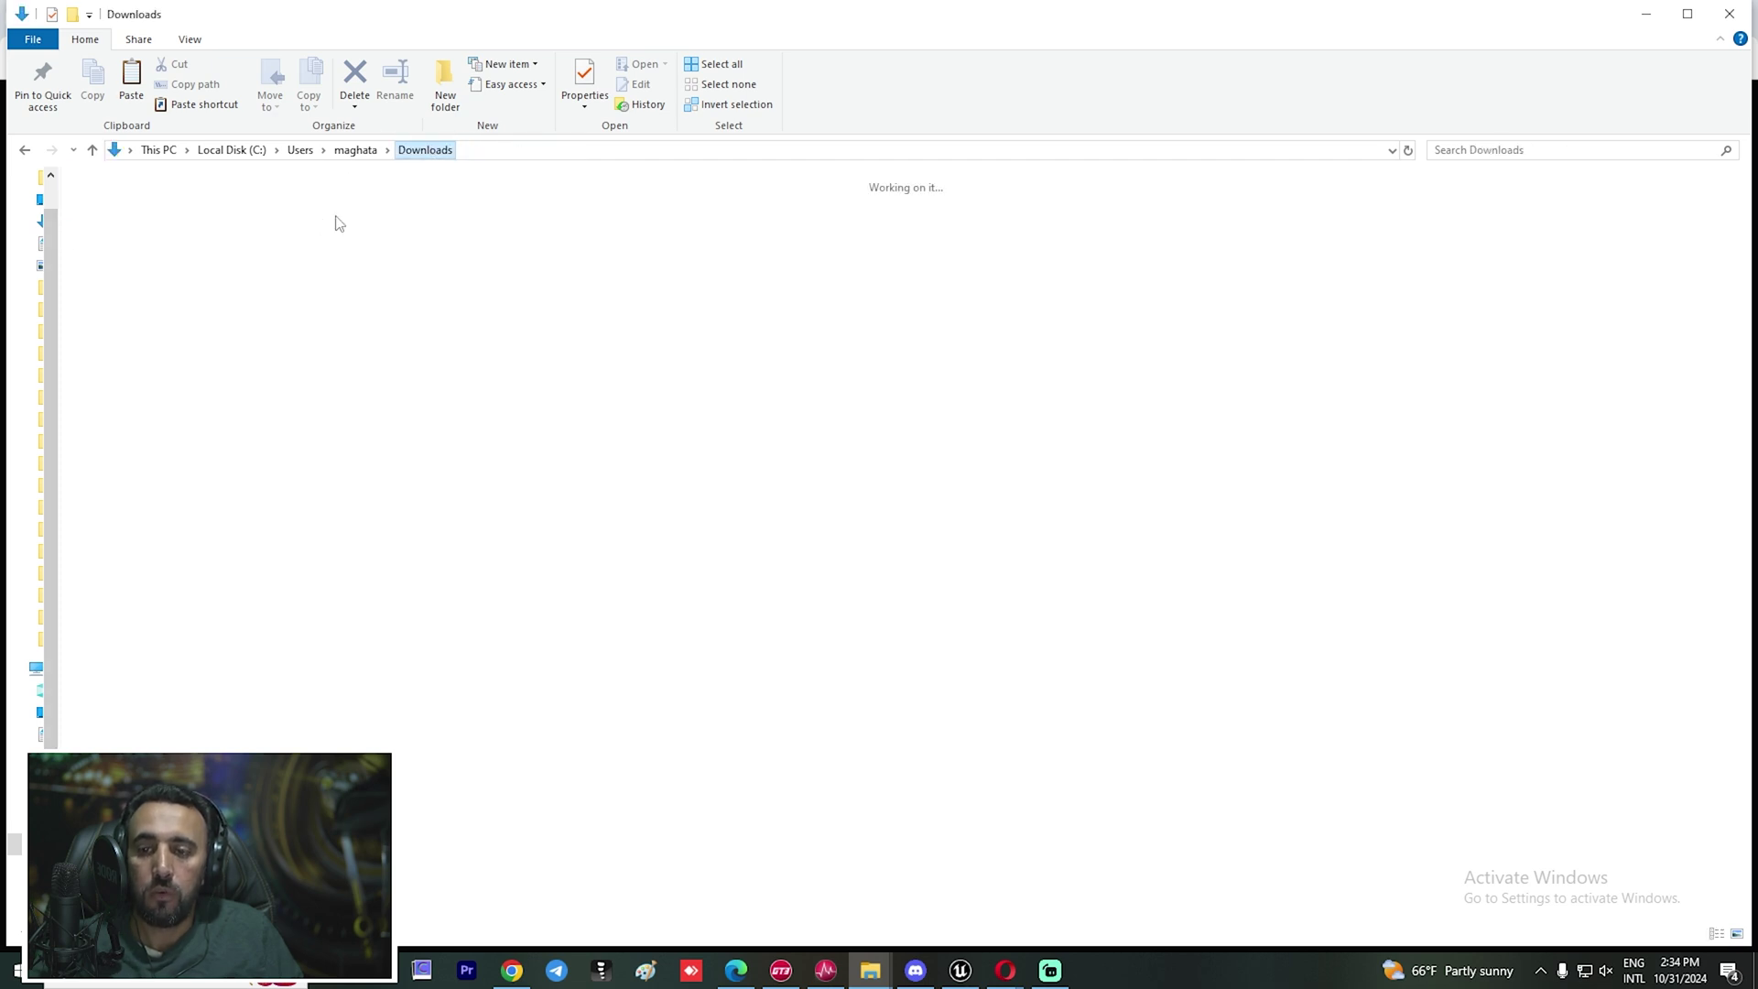
double_click(714, 284)
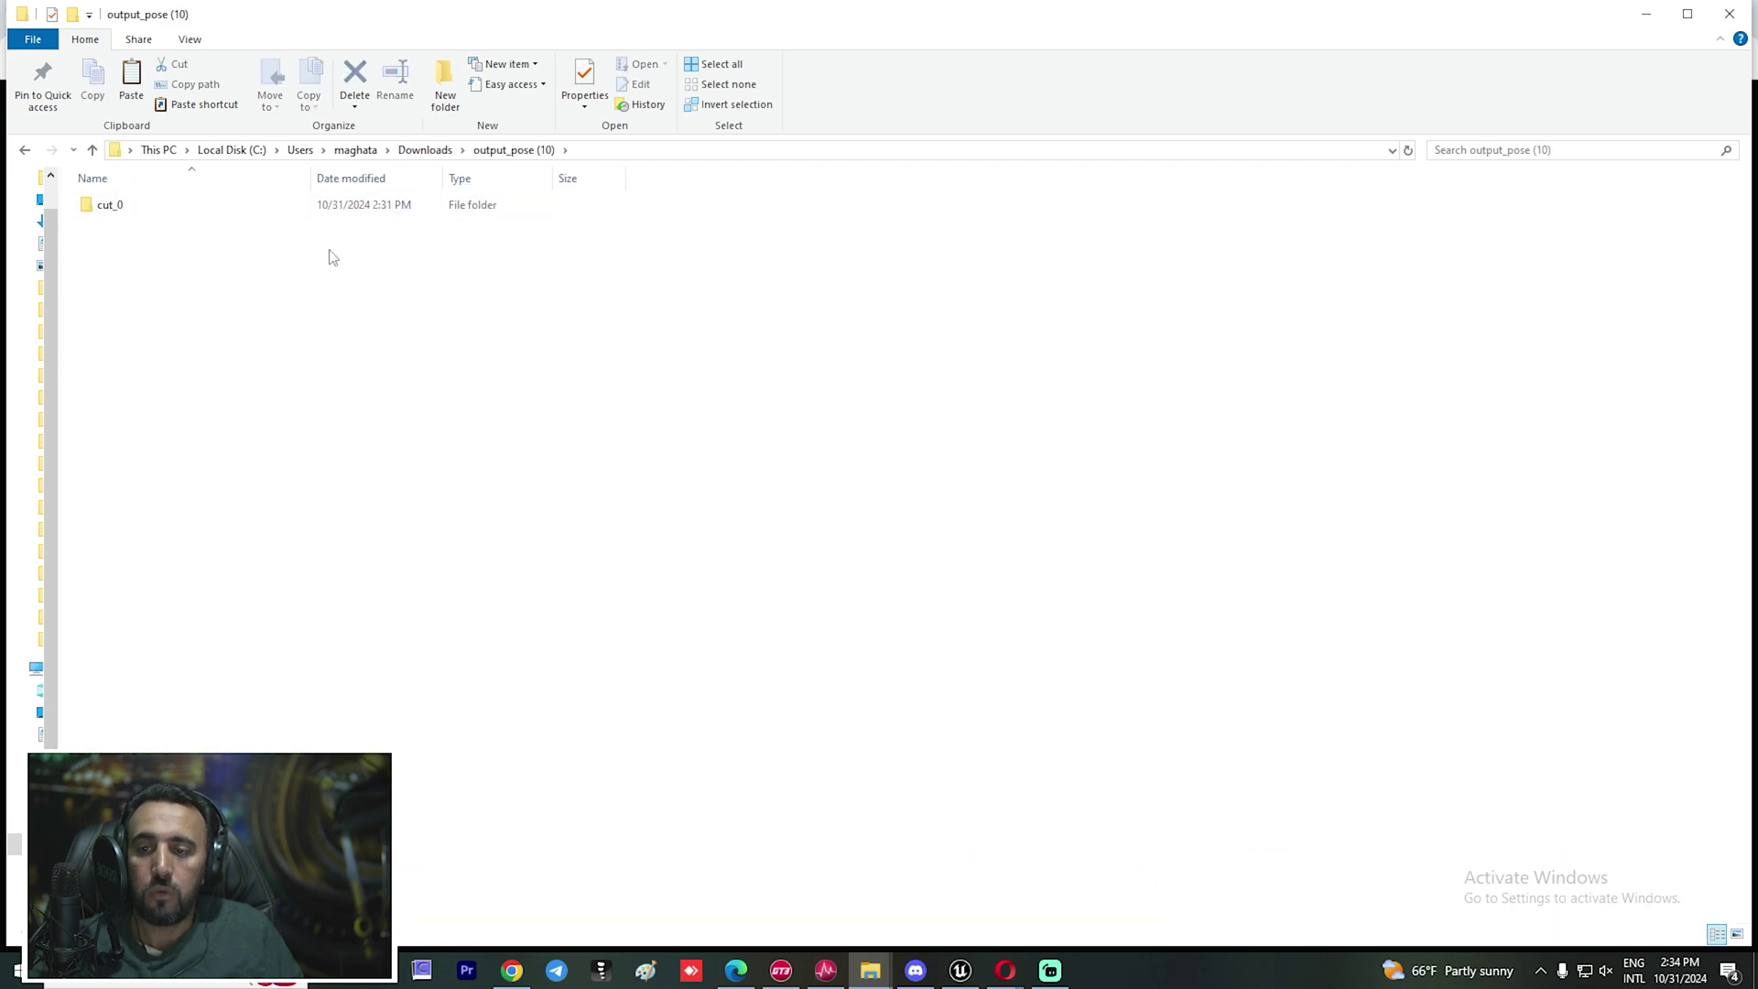
double_click(113, 206)
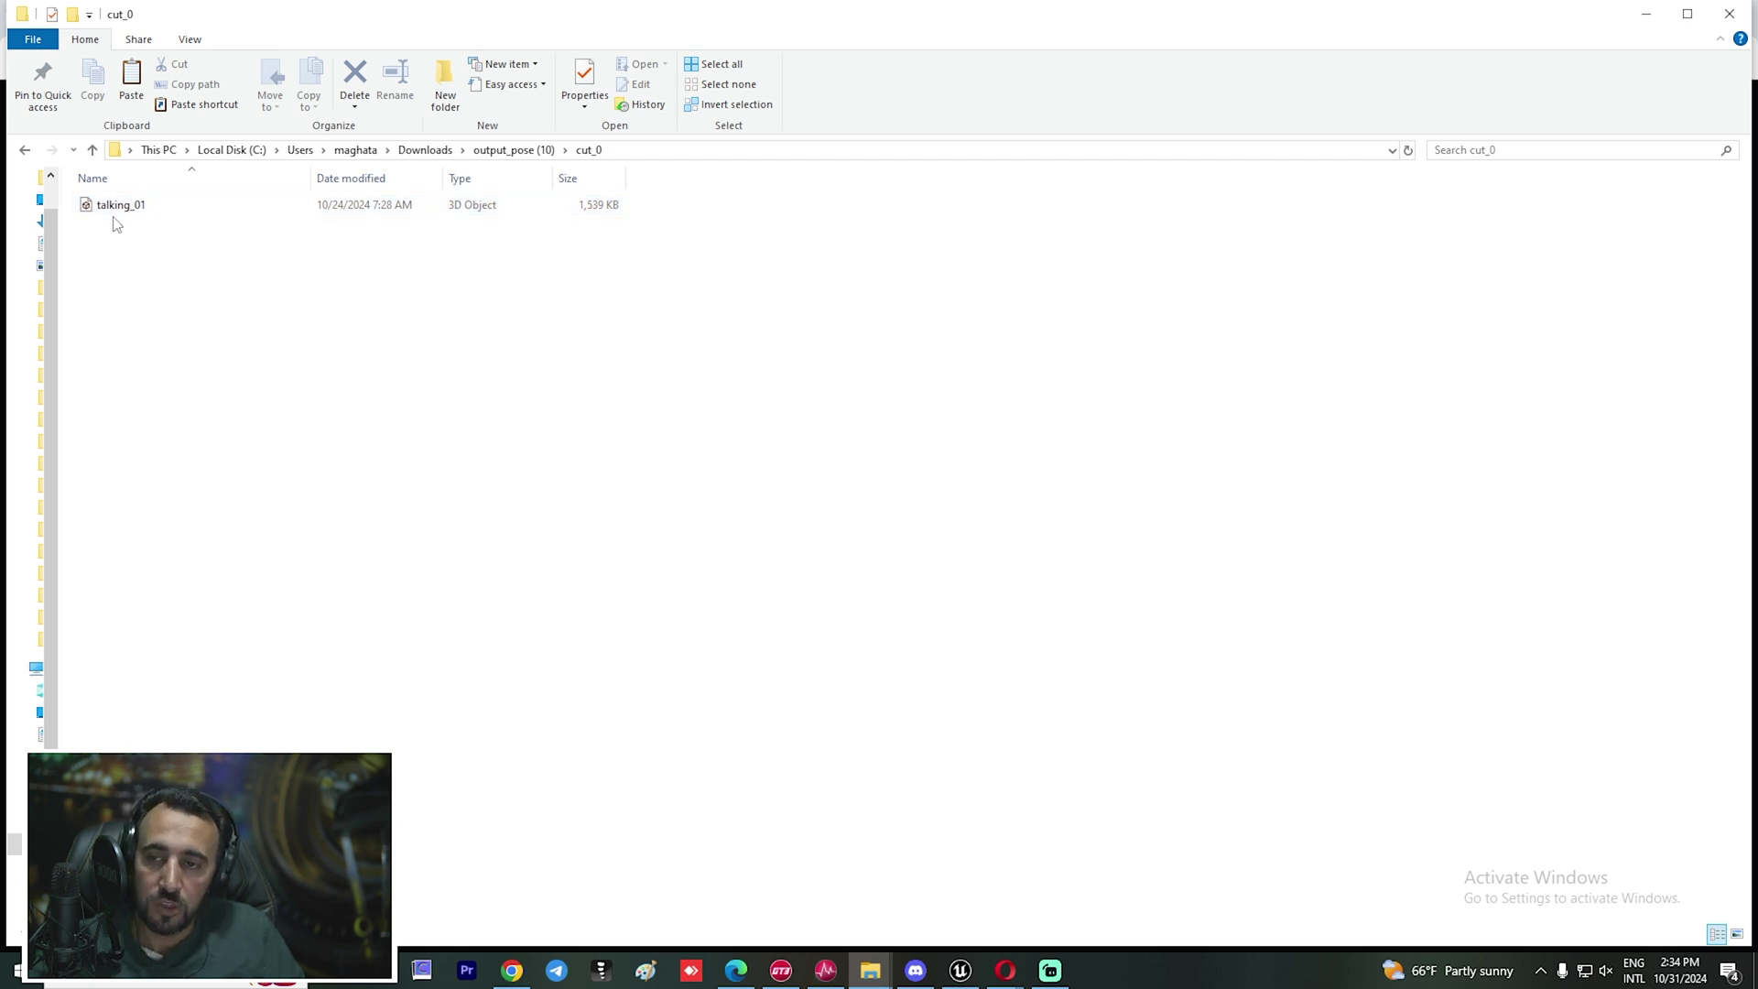
drag(109, 208, 961, 870)
drag(514, 805, 976, 810)
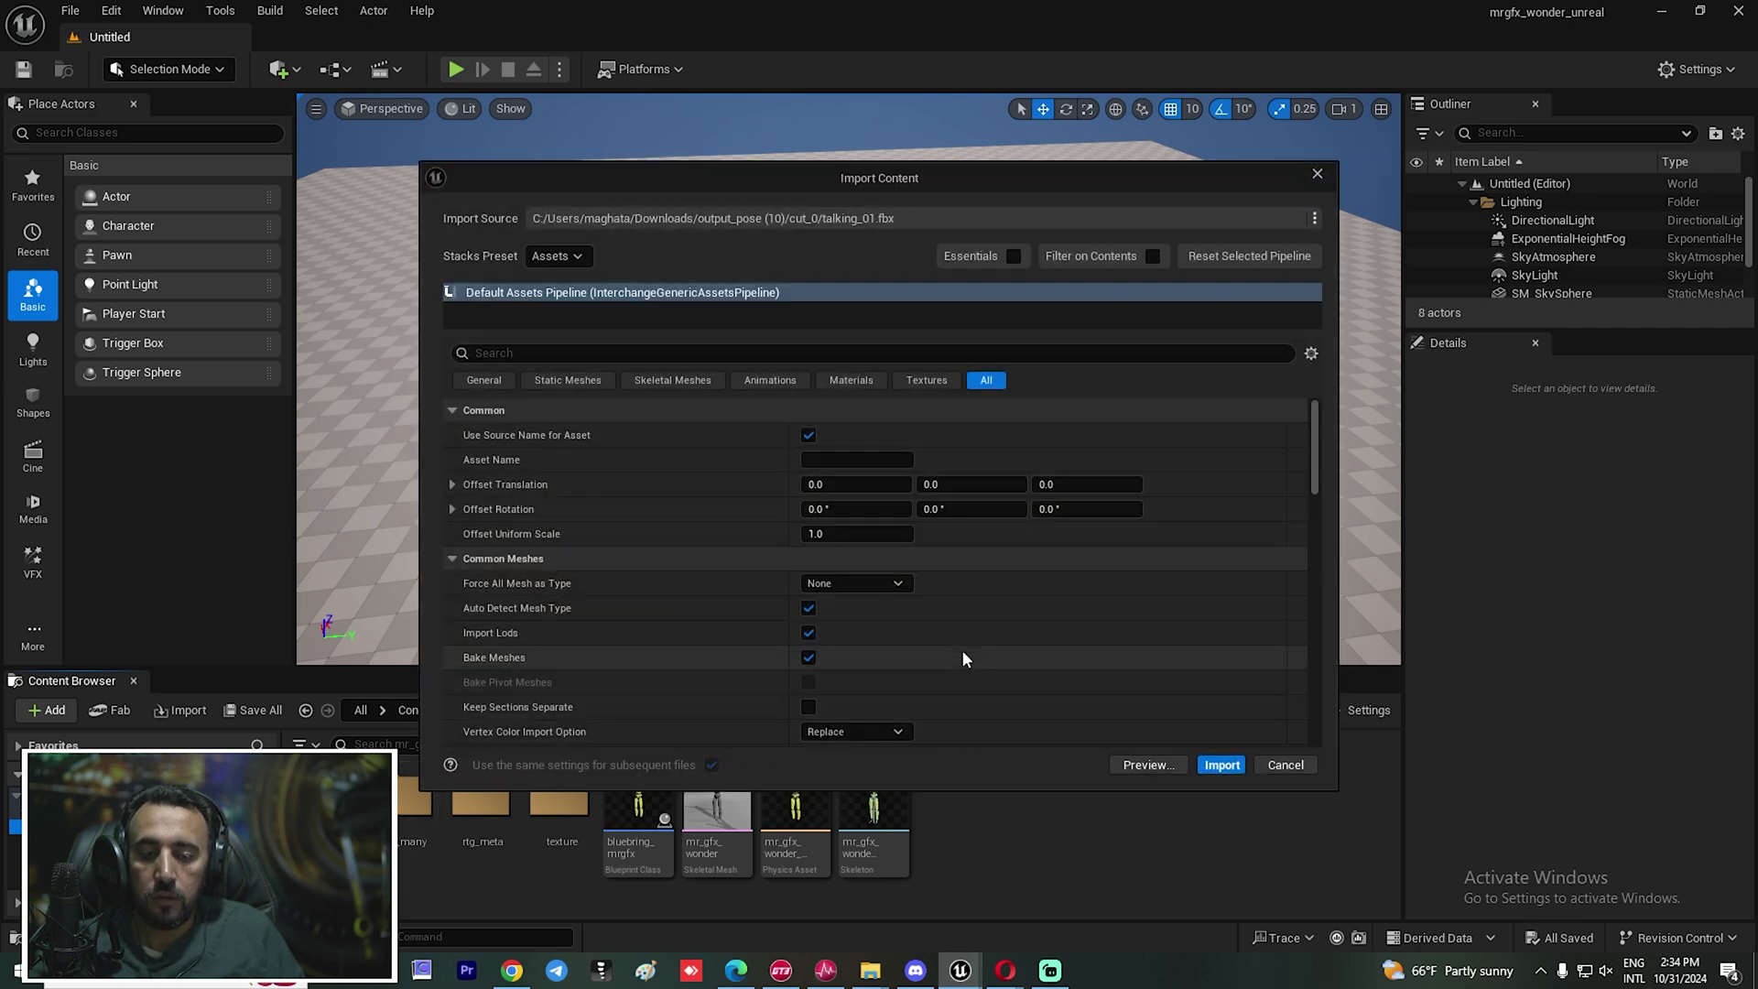
scroll(1305, 419, down, 5)
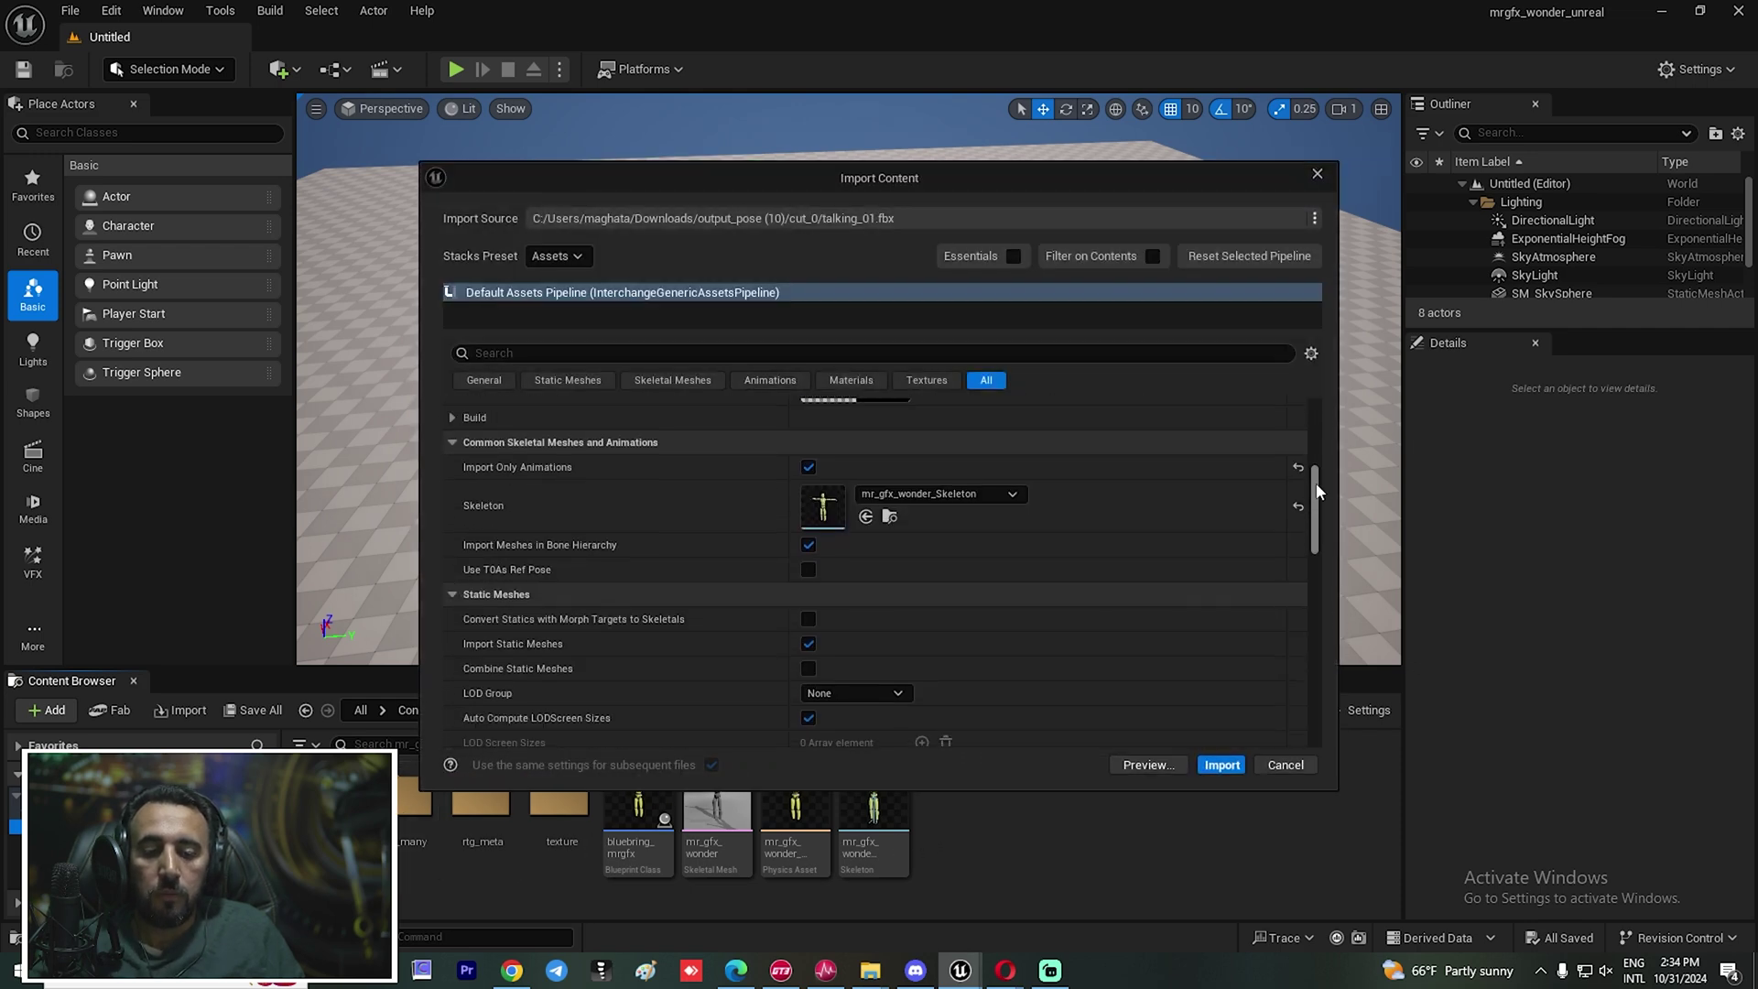
click(1317, 174)
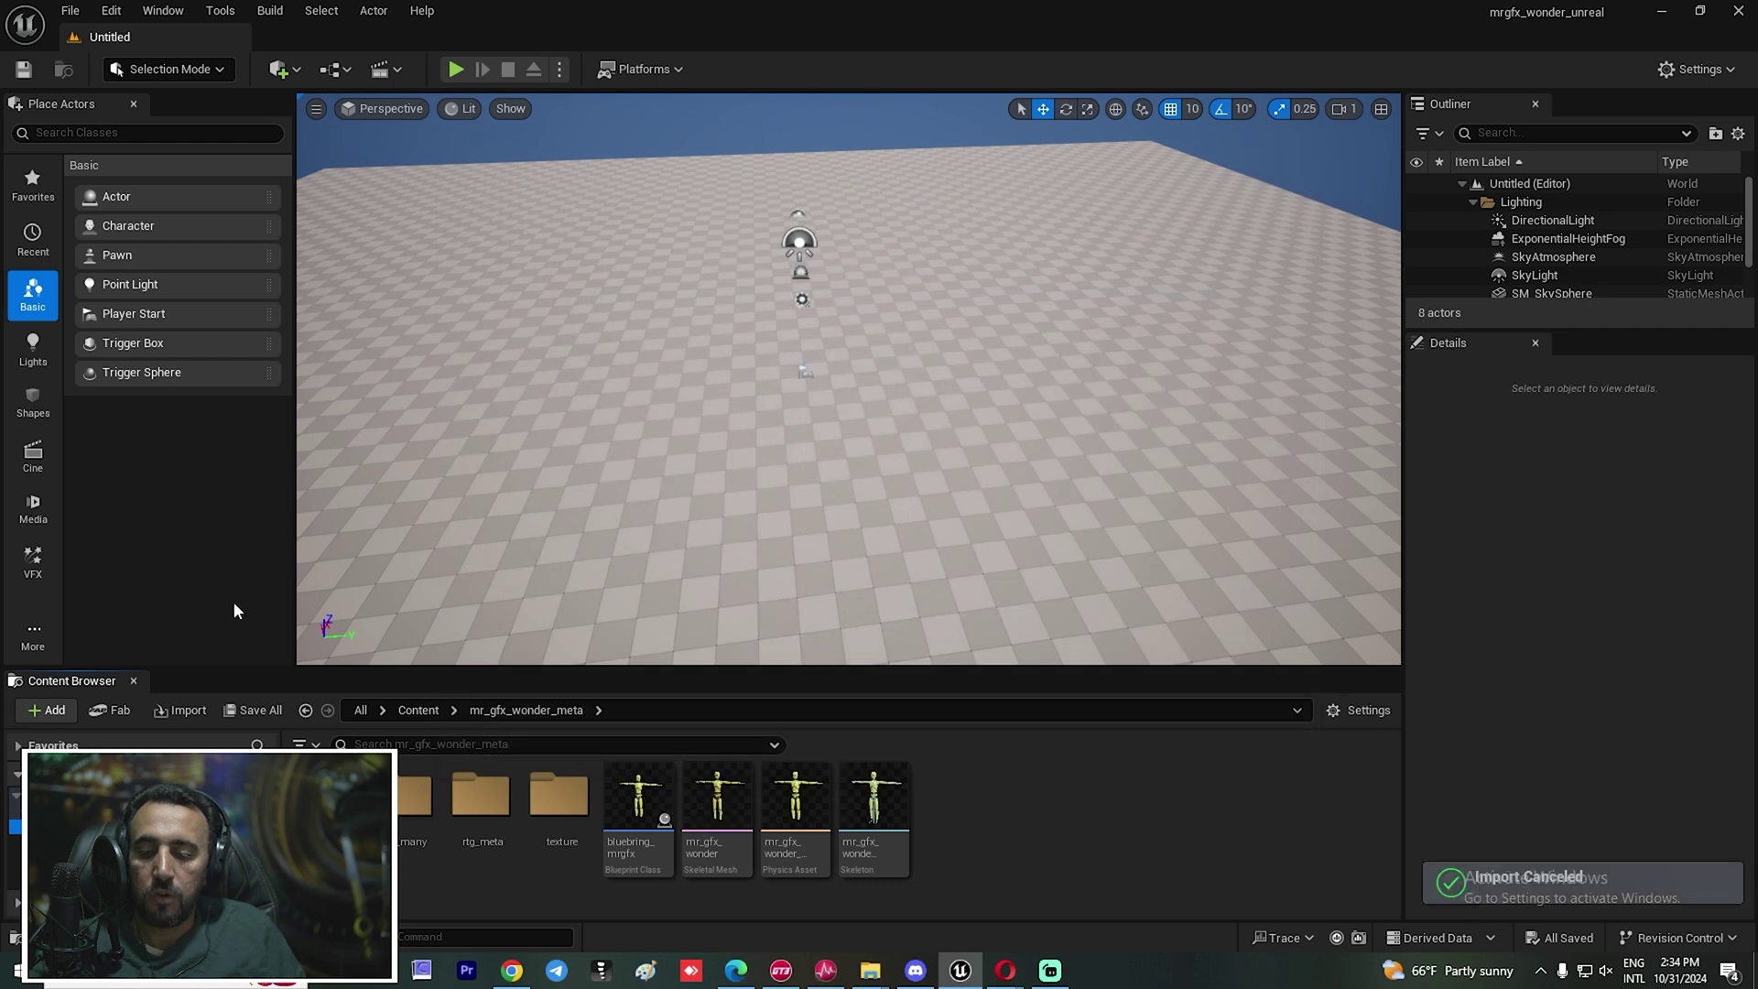
Create a new folder named animation inside mr_gfx_wonder_meta and open it
click(59, 718)
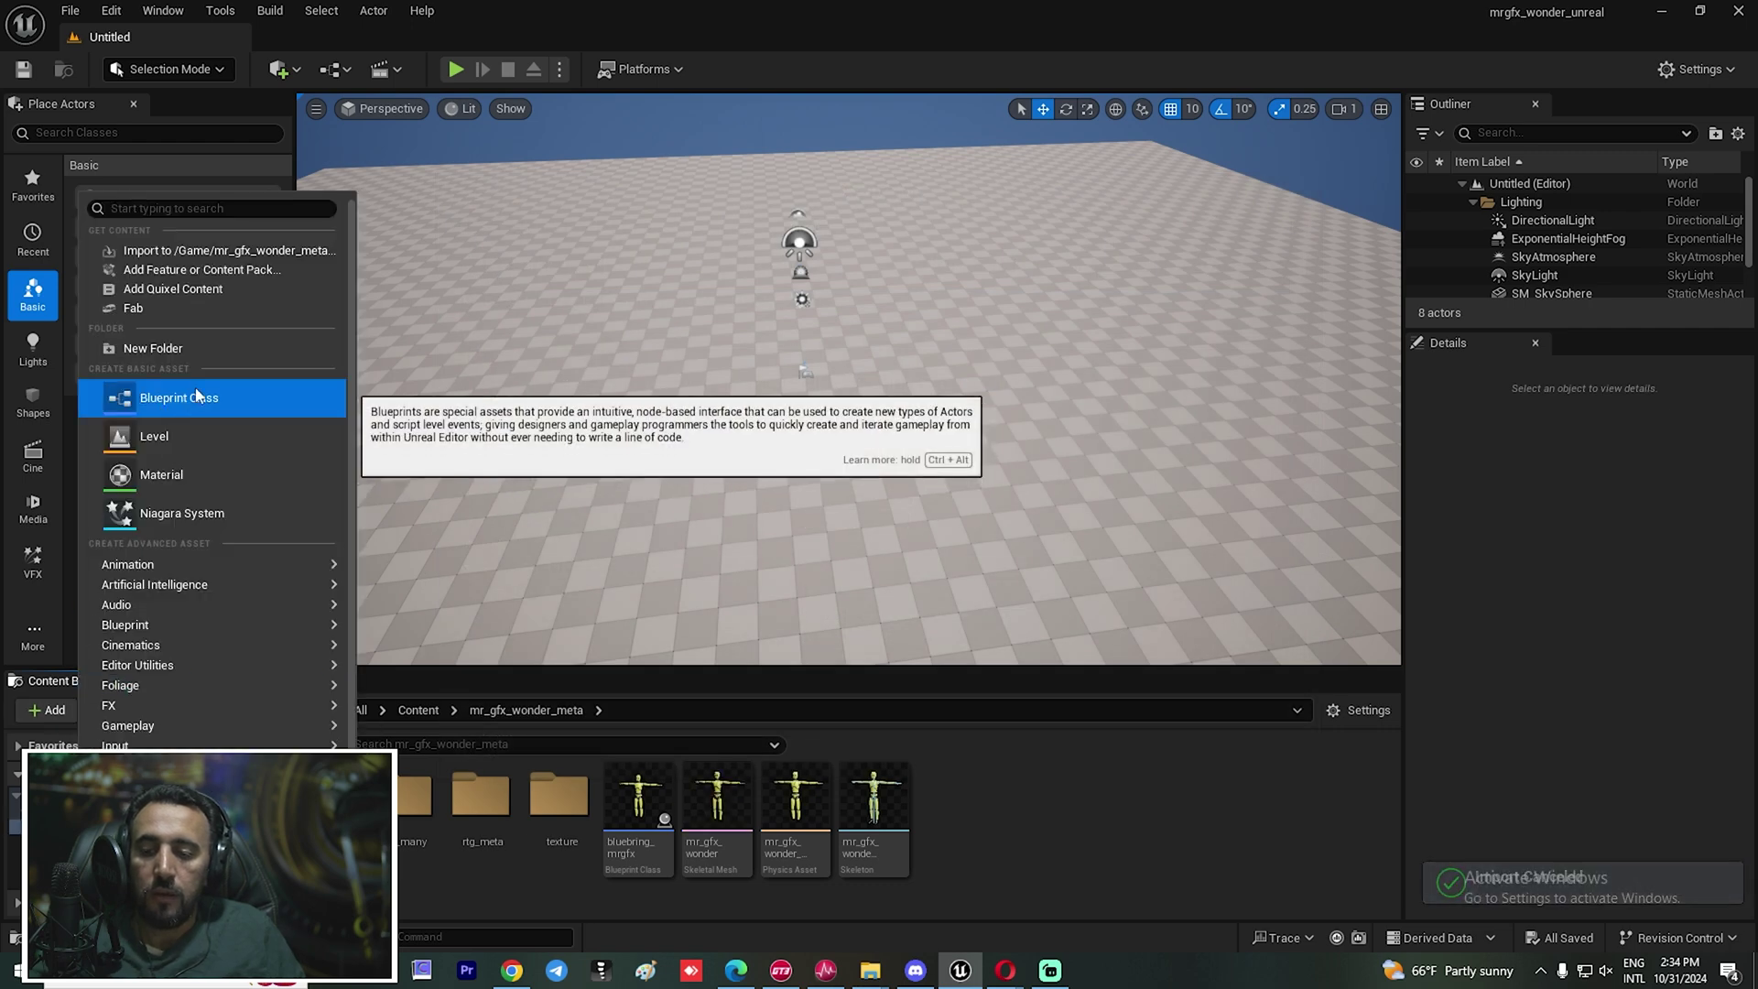
click(189, 349)
text(meta)
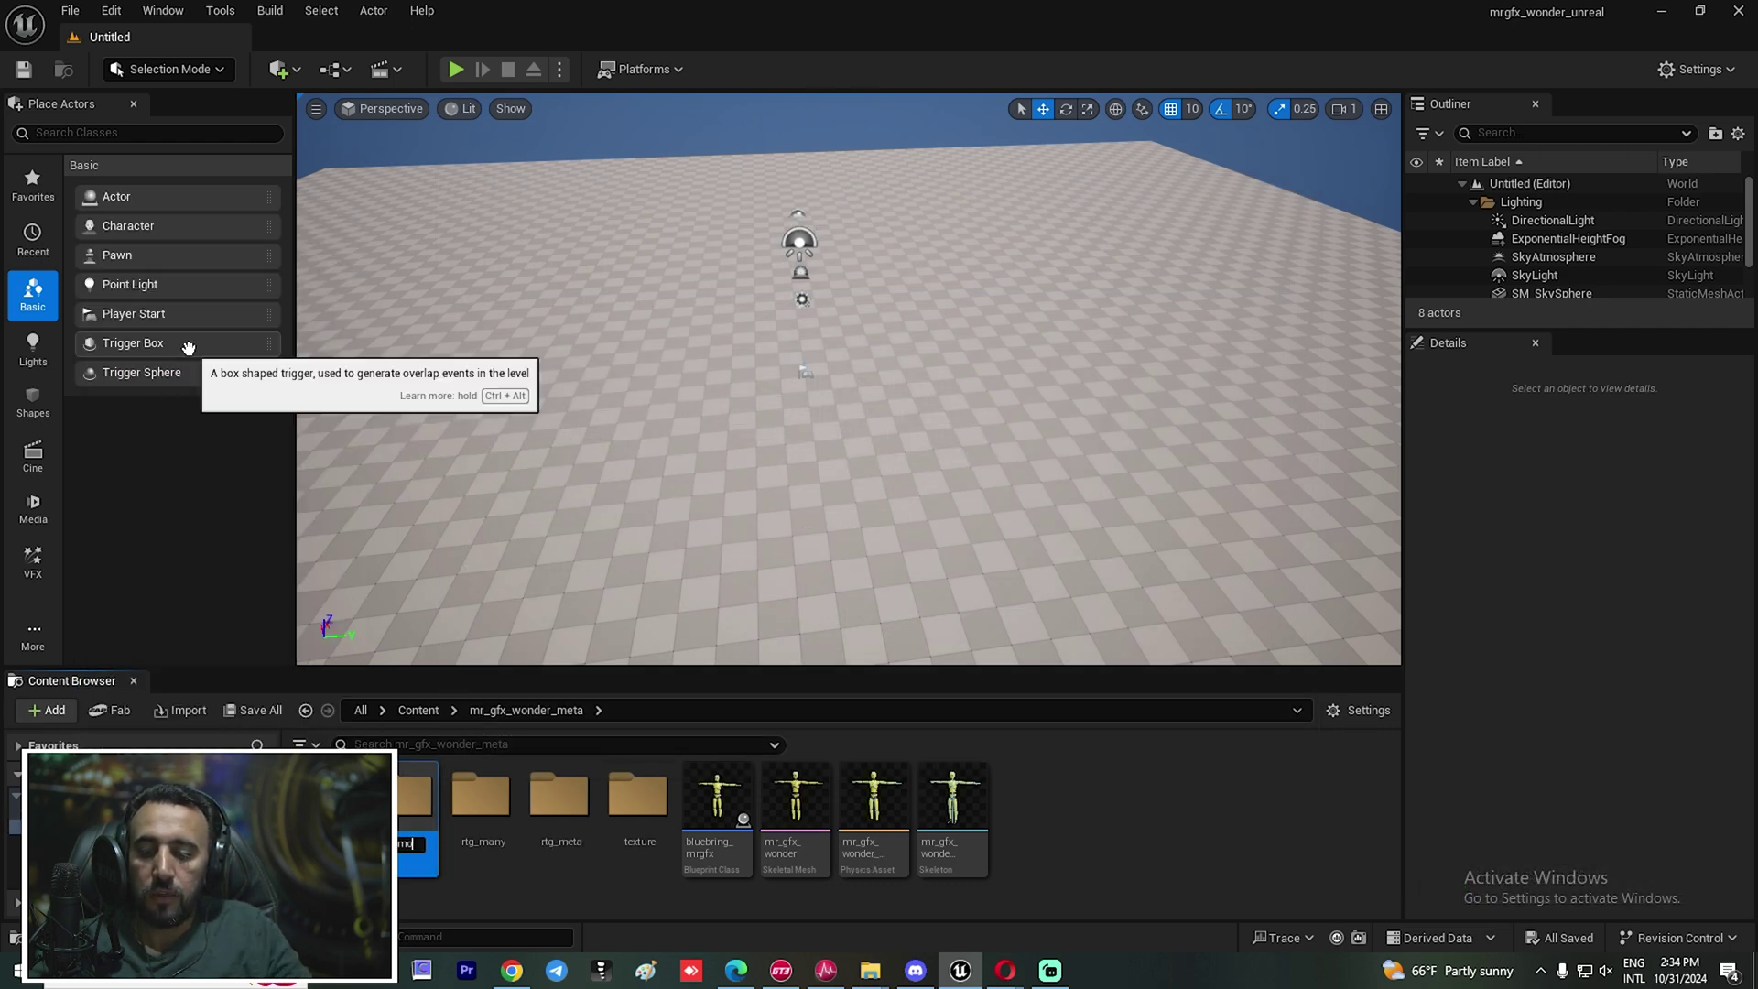
text(im)
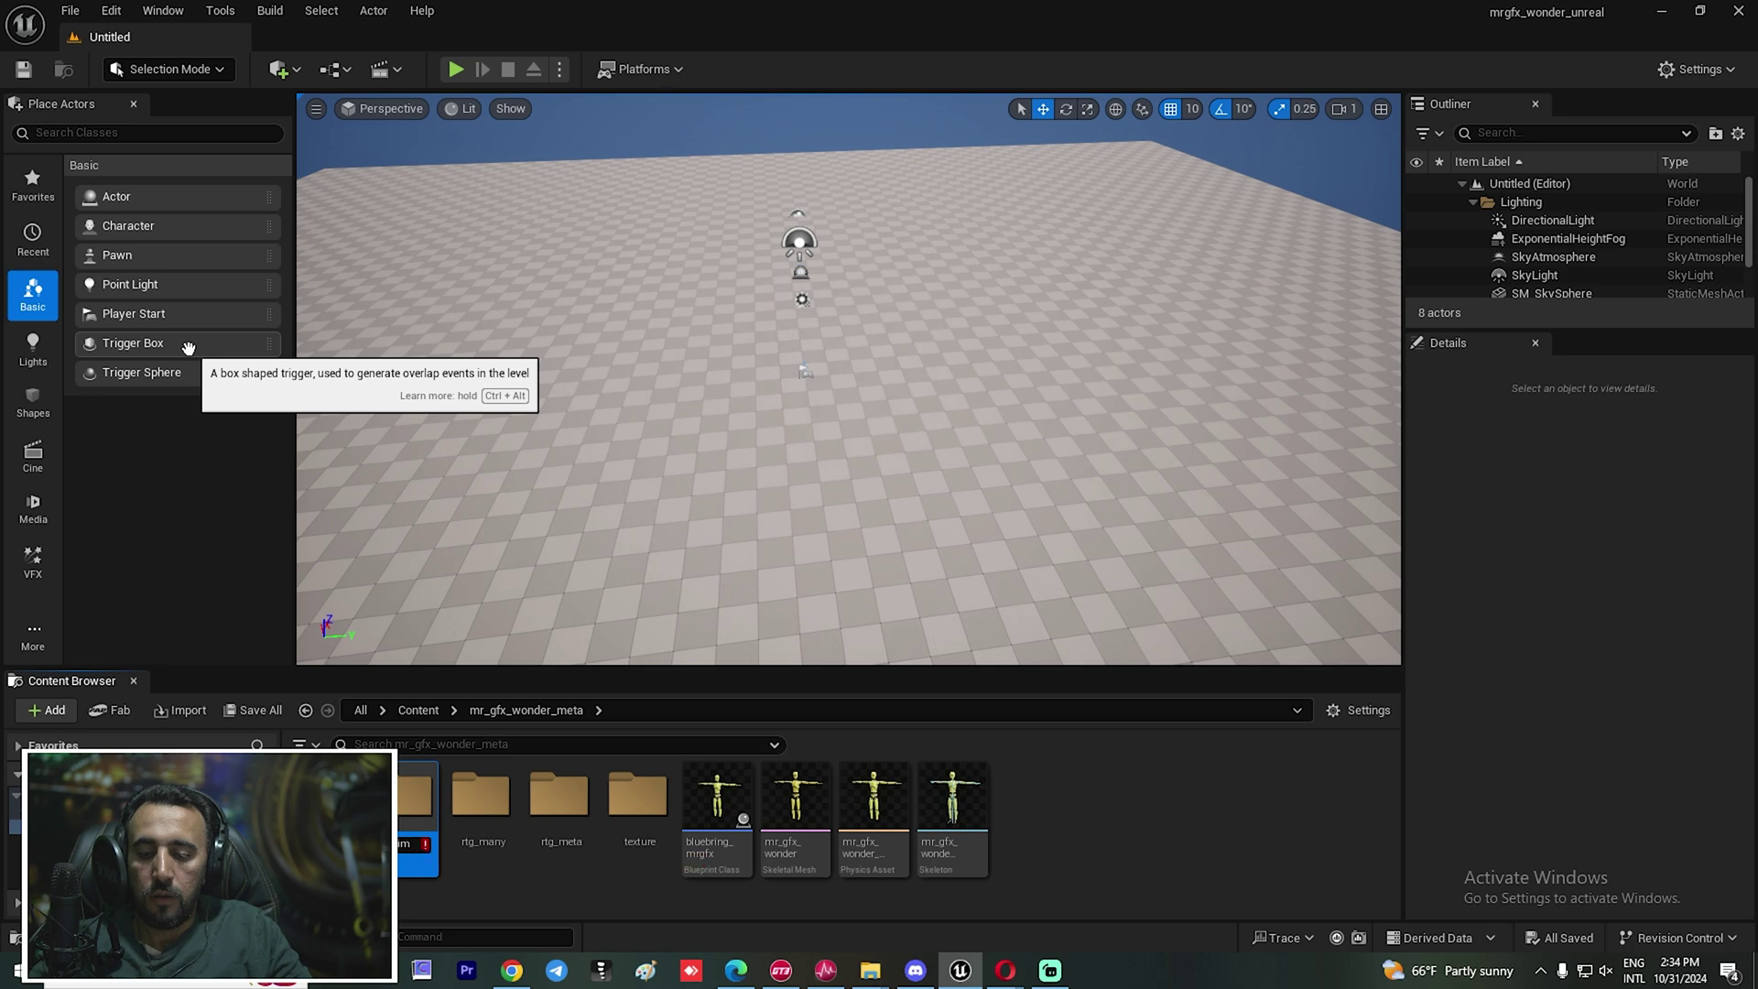
text(n)
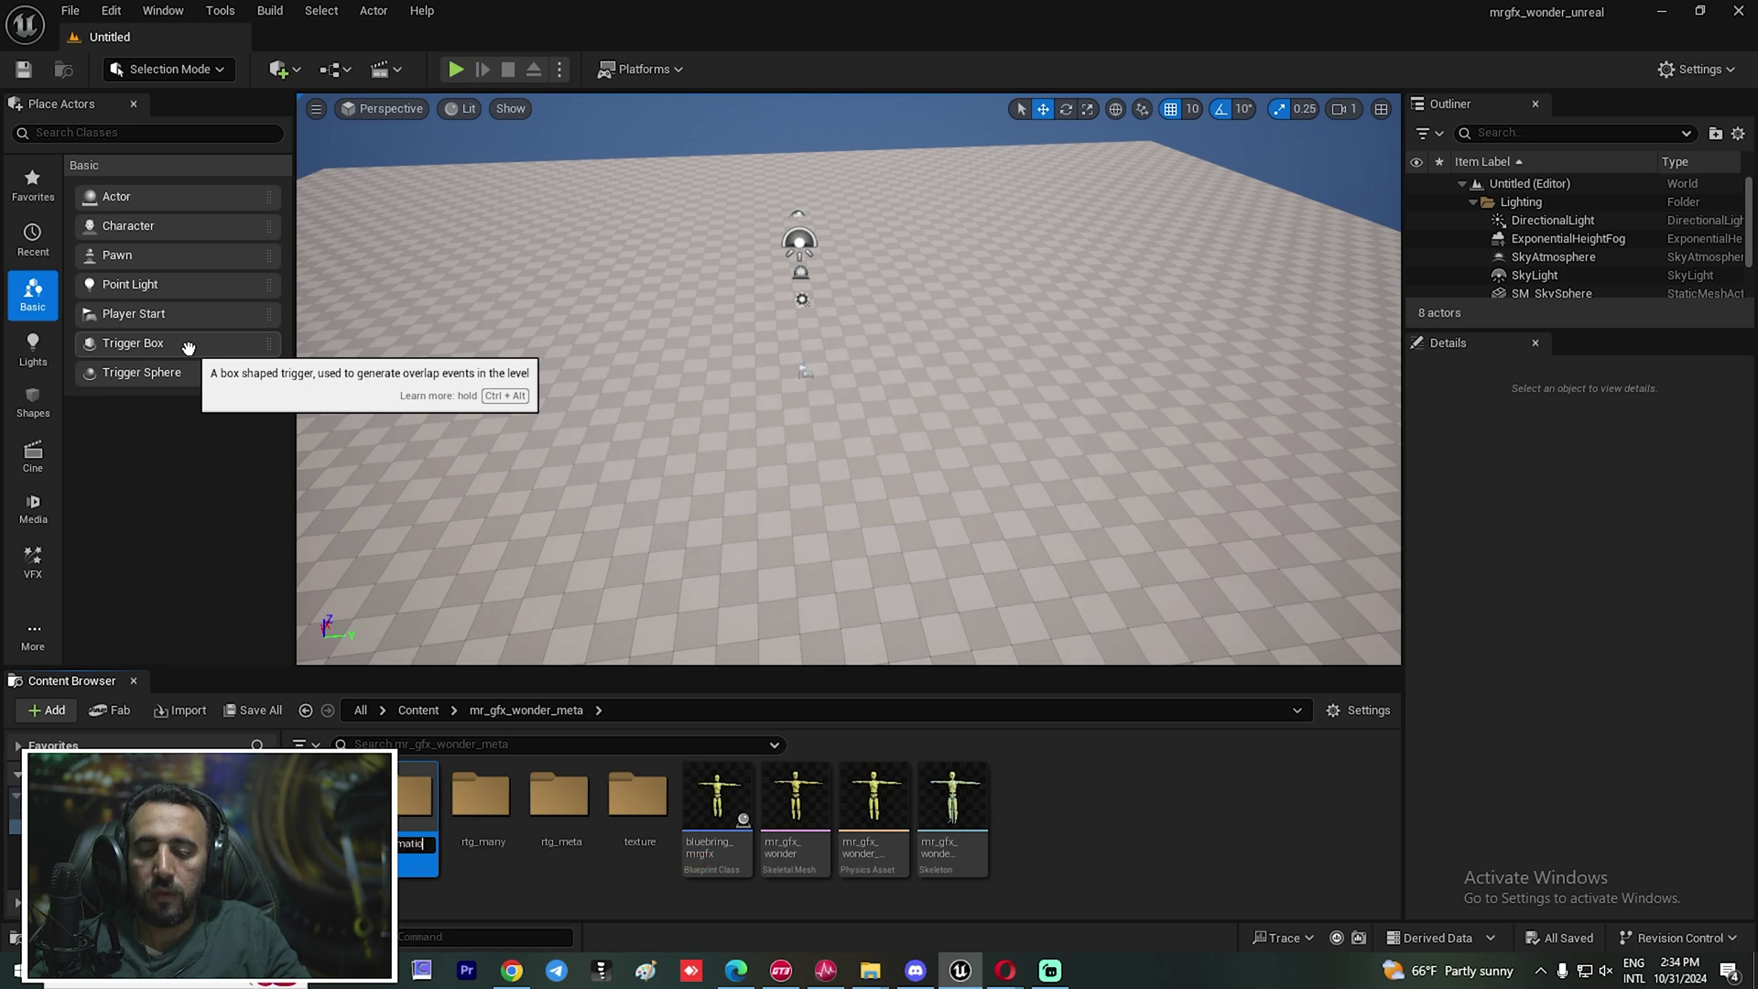
text(n)
key(Return)
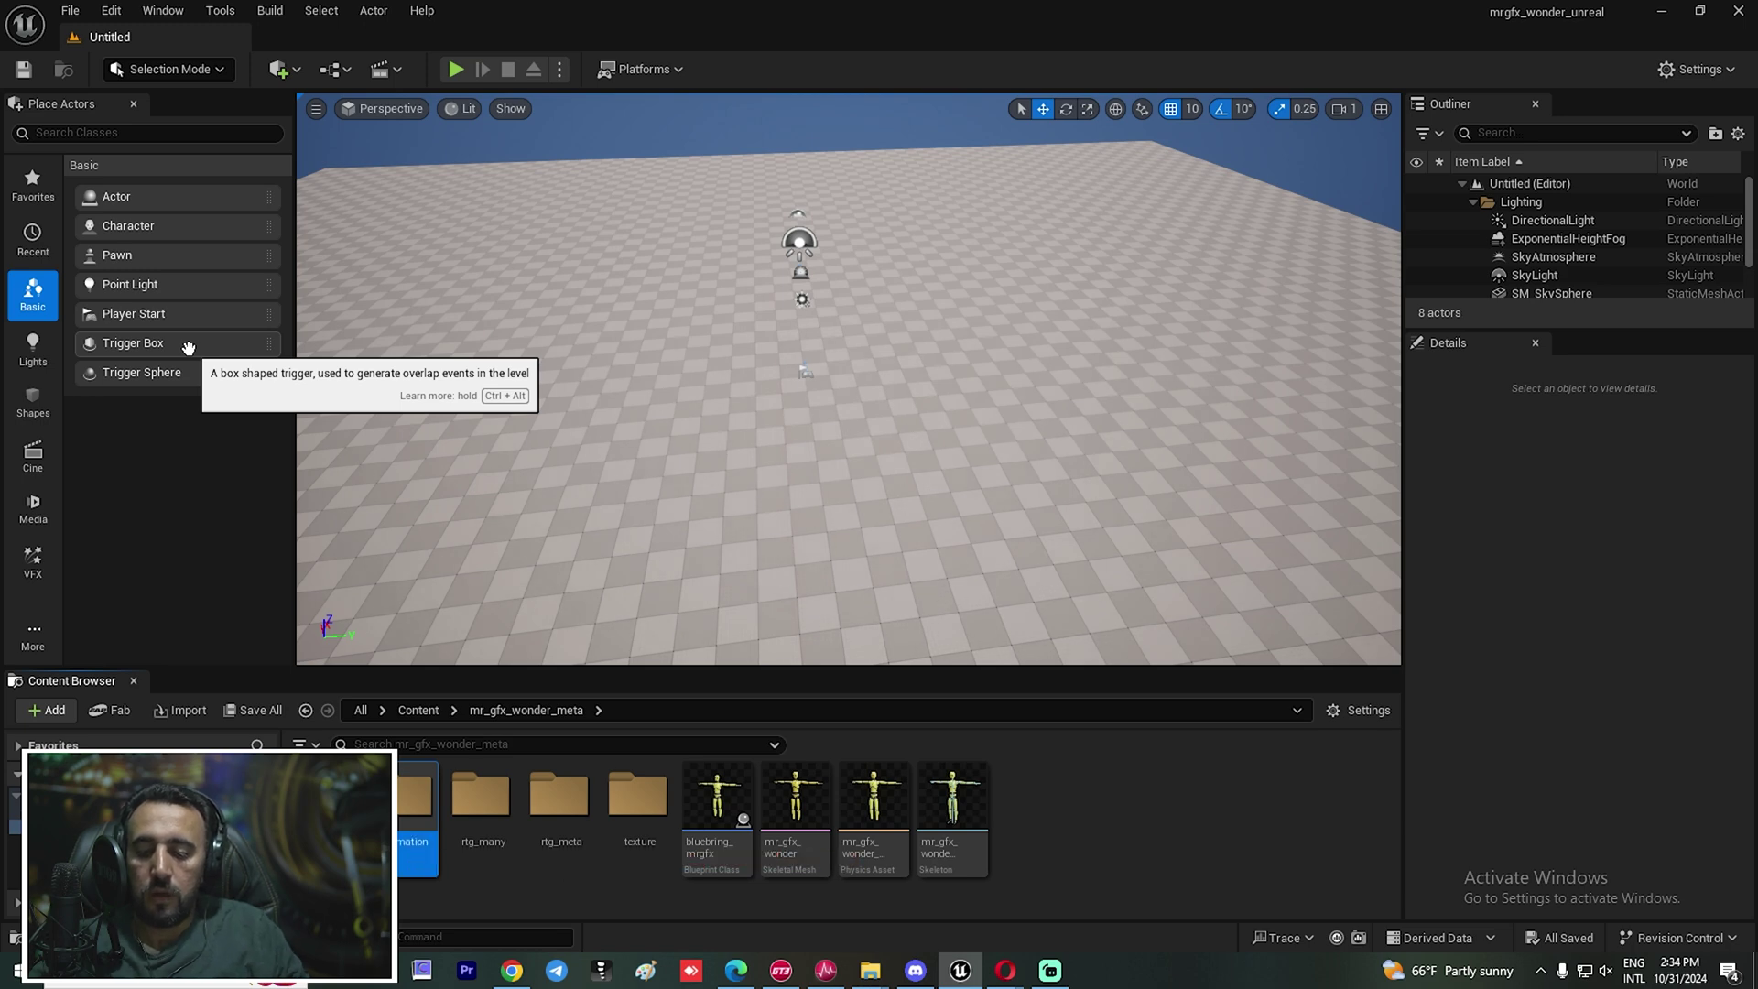
double_click(401, 785)
Bring talking_01 from the cut_0 folder into the animation folder and assign mr_gfx_wonder_Skeleton in the import options
key(alt+Tab)
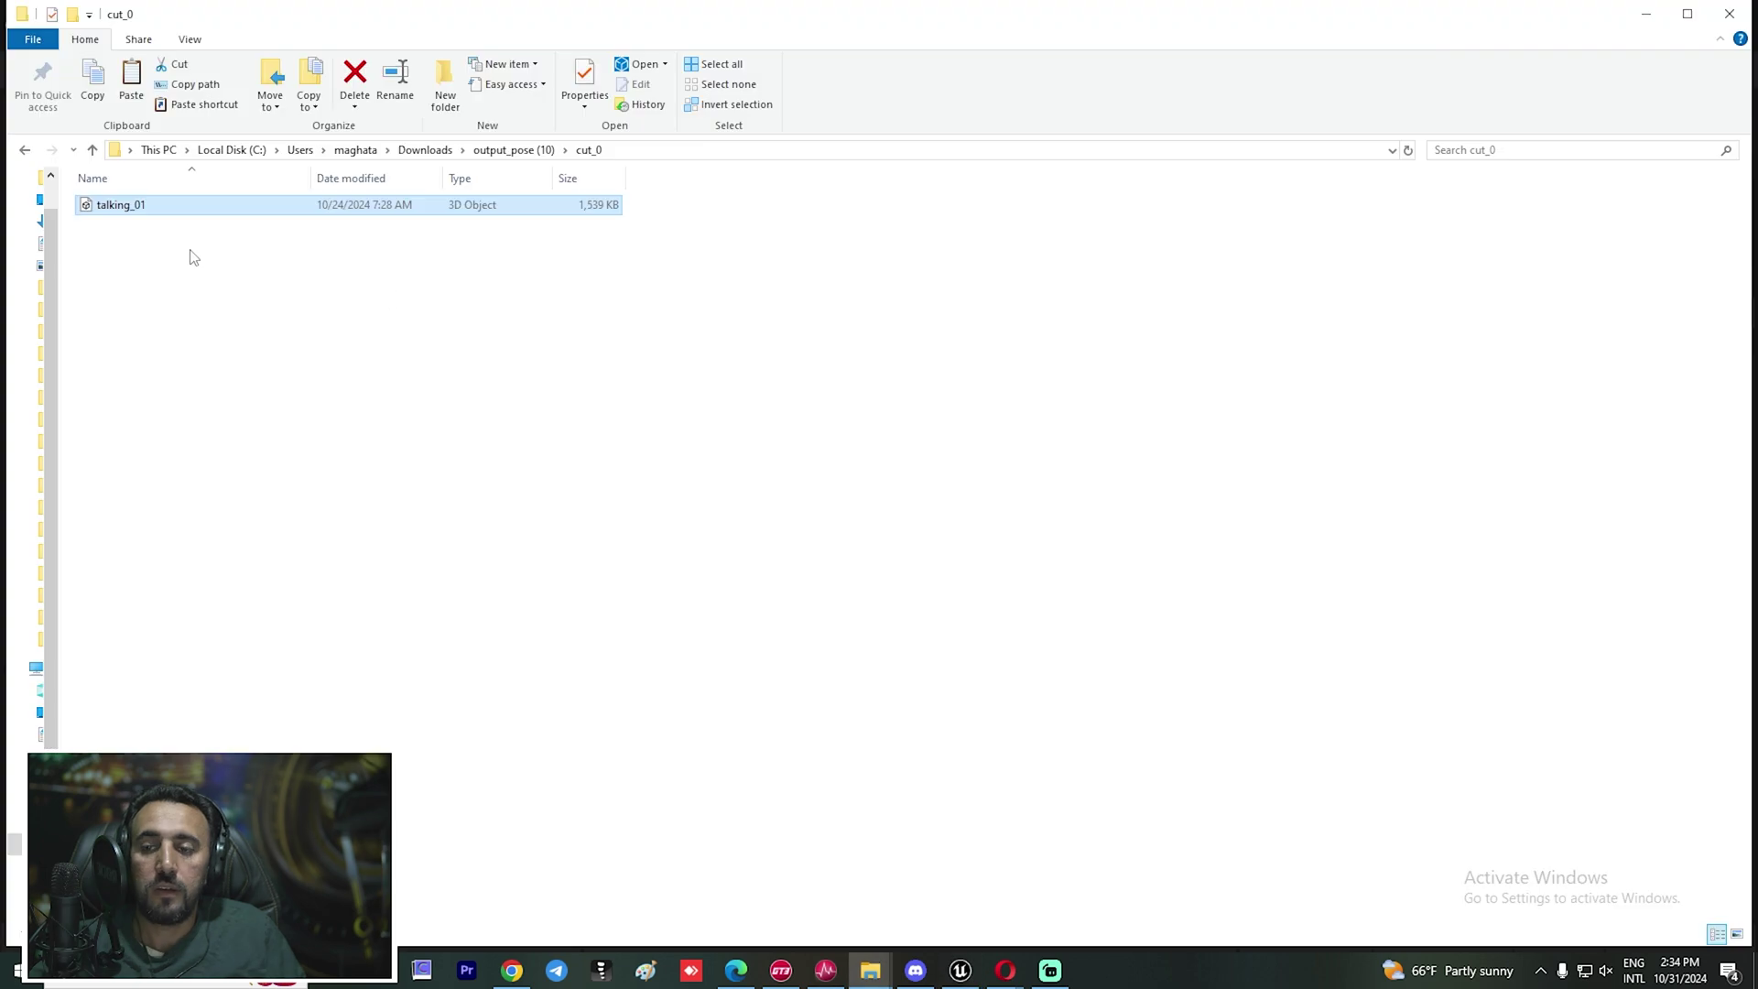
key(alt+Tab)
drag(481, 764, 465, 797)
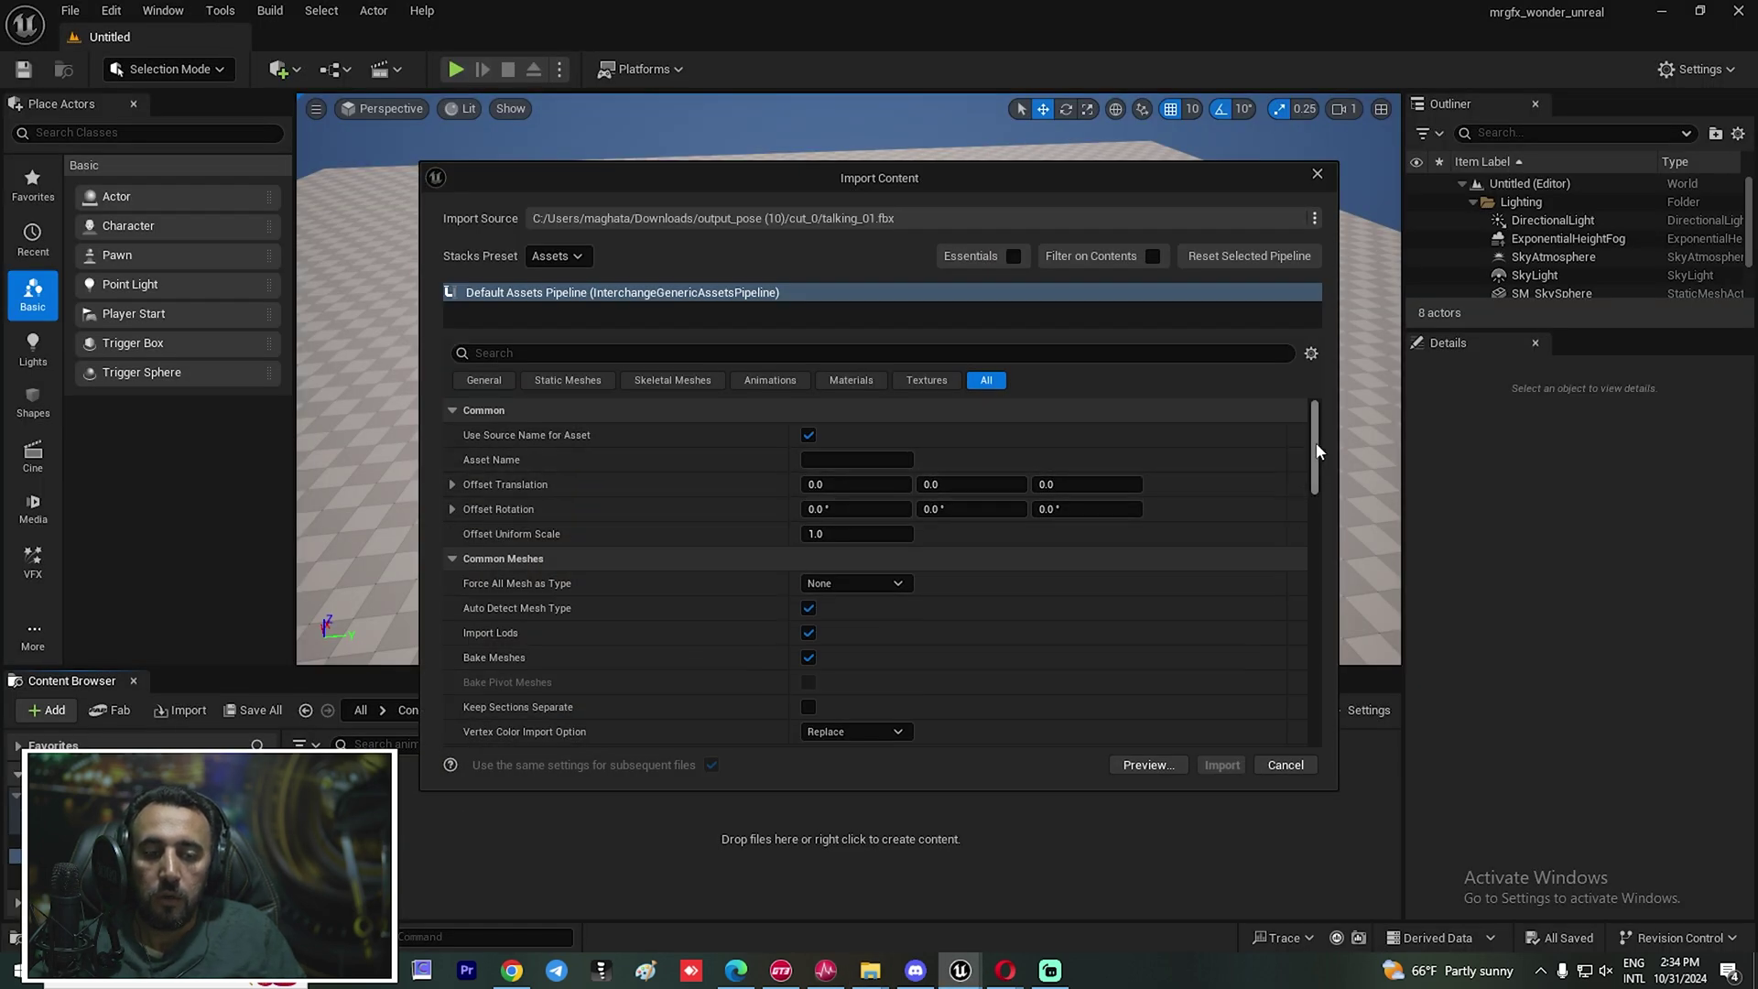
mouse_move(1315, 442)
mouse_down()
mouse_move(1333, 622)
mouse_move(1335, 435)
mouse_move(1338, 455)
mouse_up()
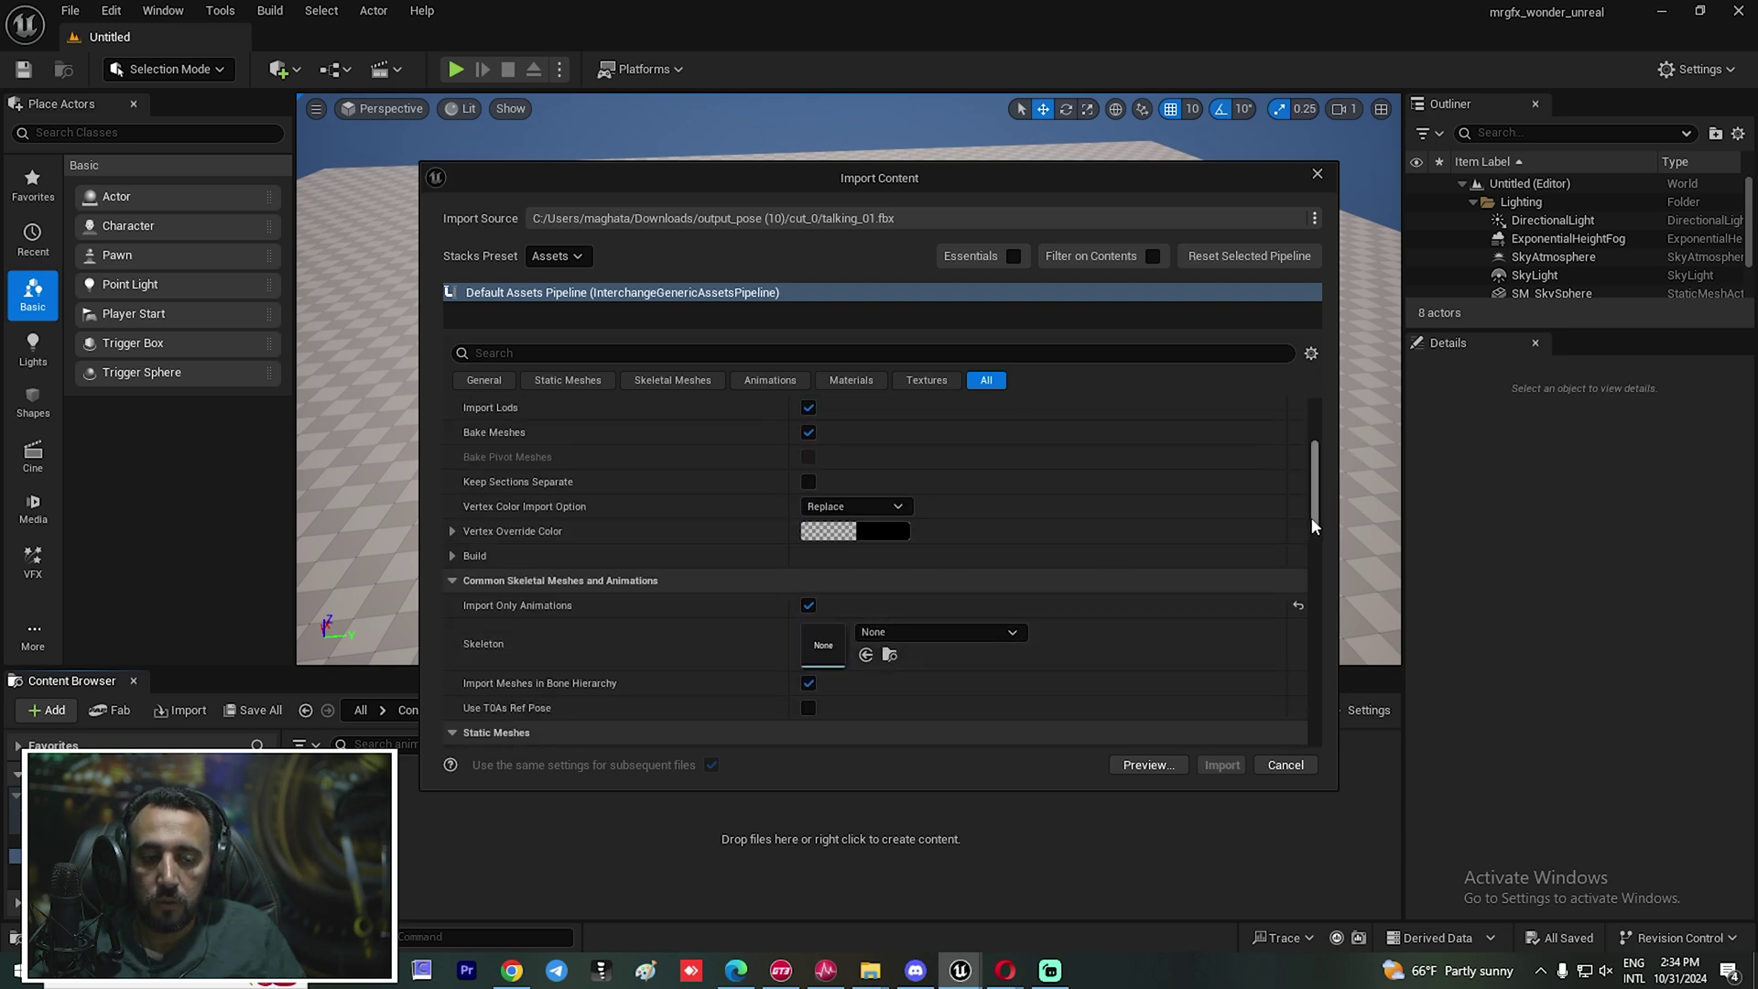
click(992, 637)
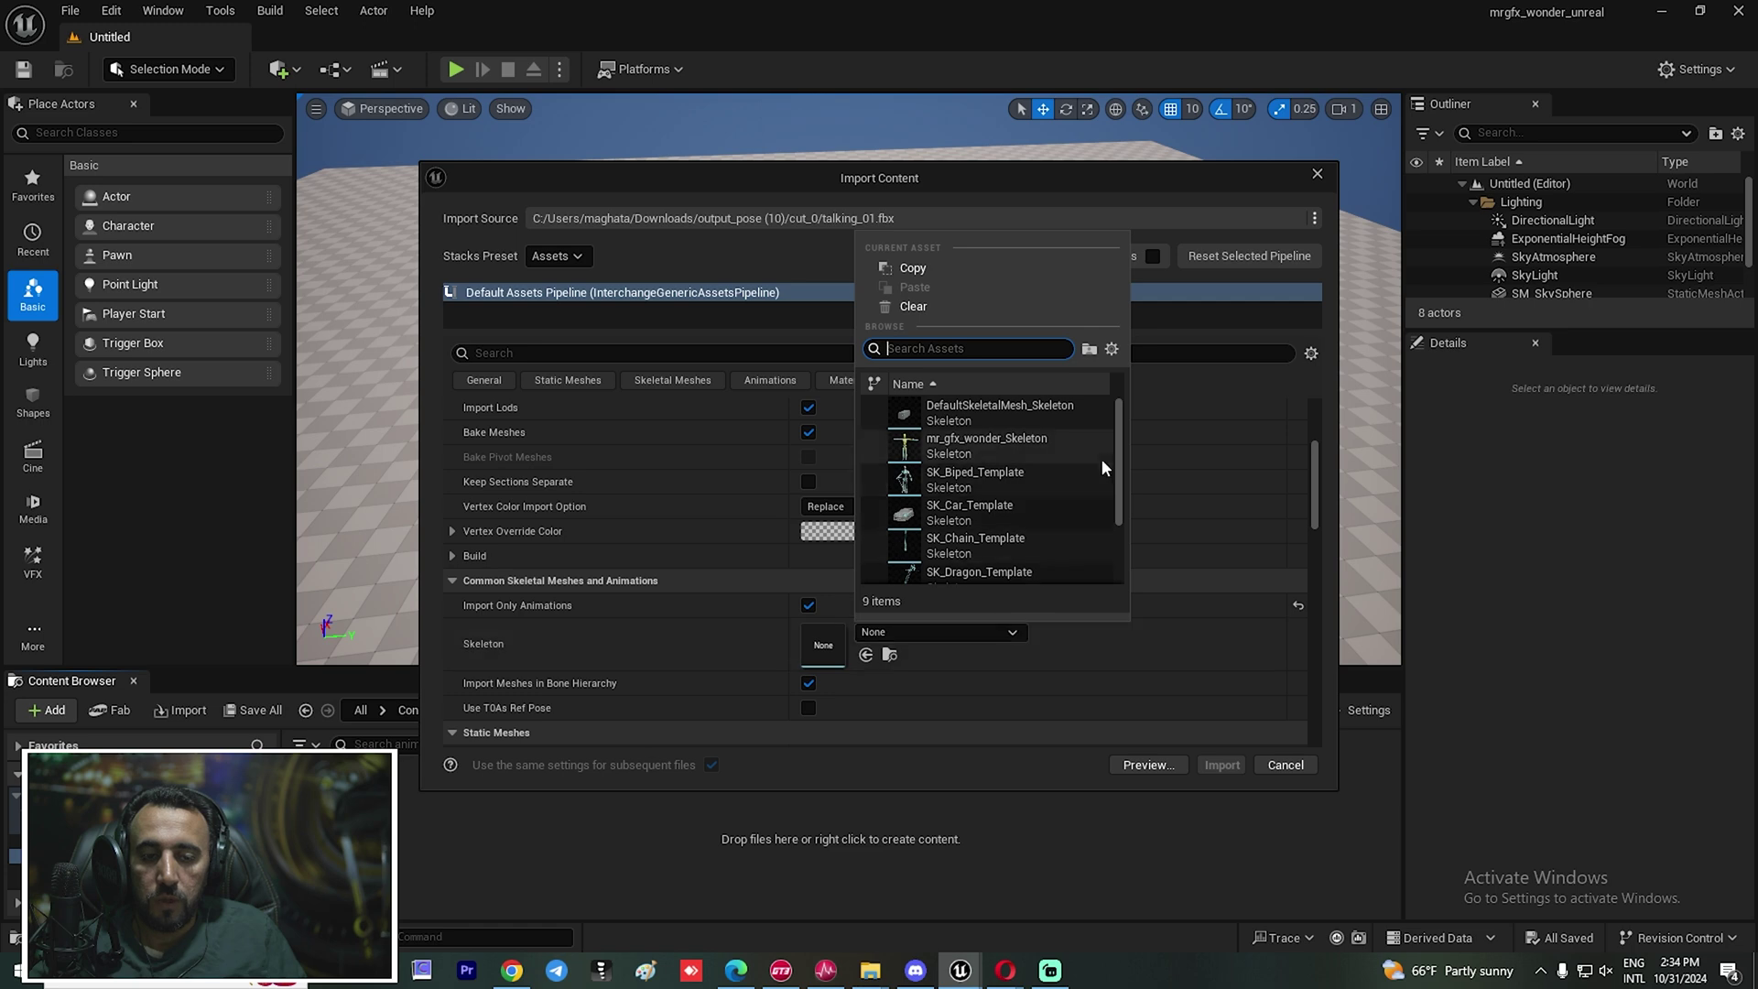
click(983, 450)
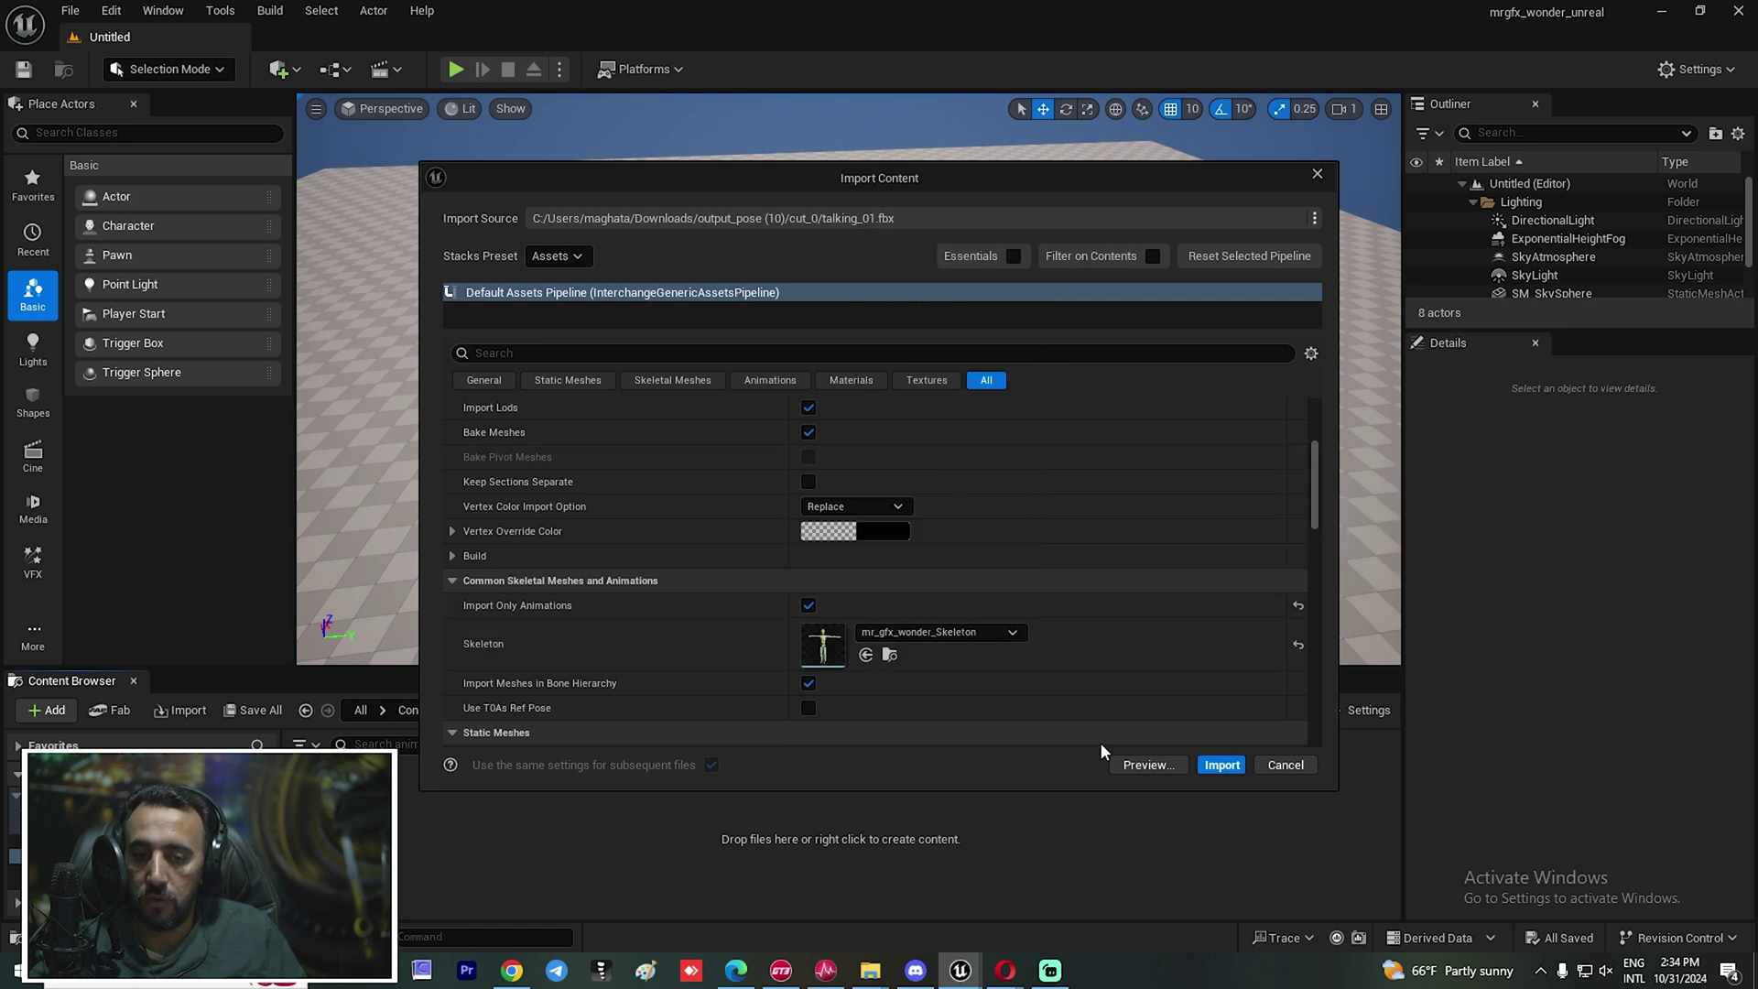
Set the Offset Uniform Scale to 0.01, import the talking_01 animation, and close its animation editor
drag(1312, 487, 1319, 443)
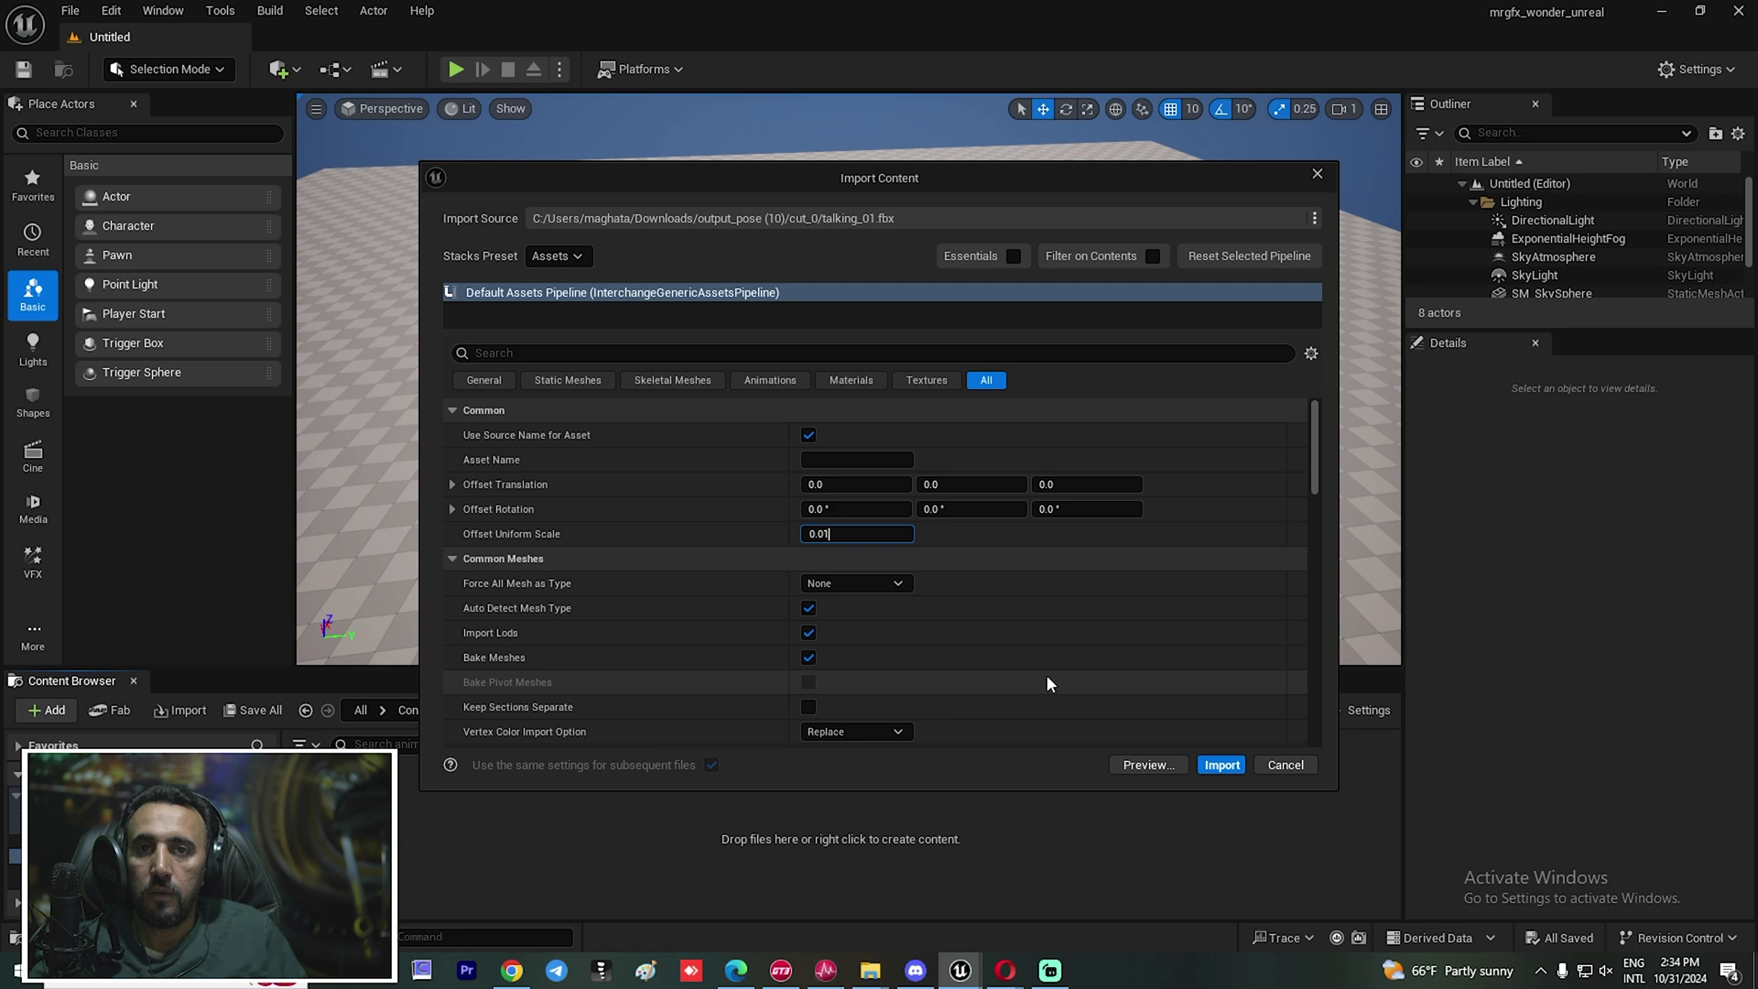
click(1221, 764)
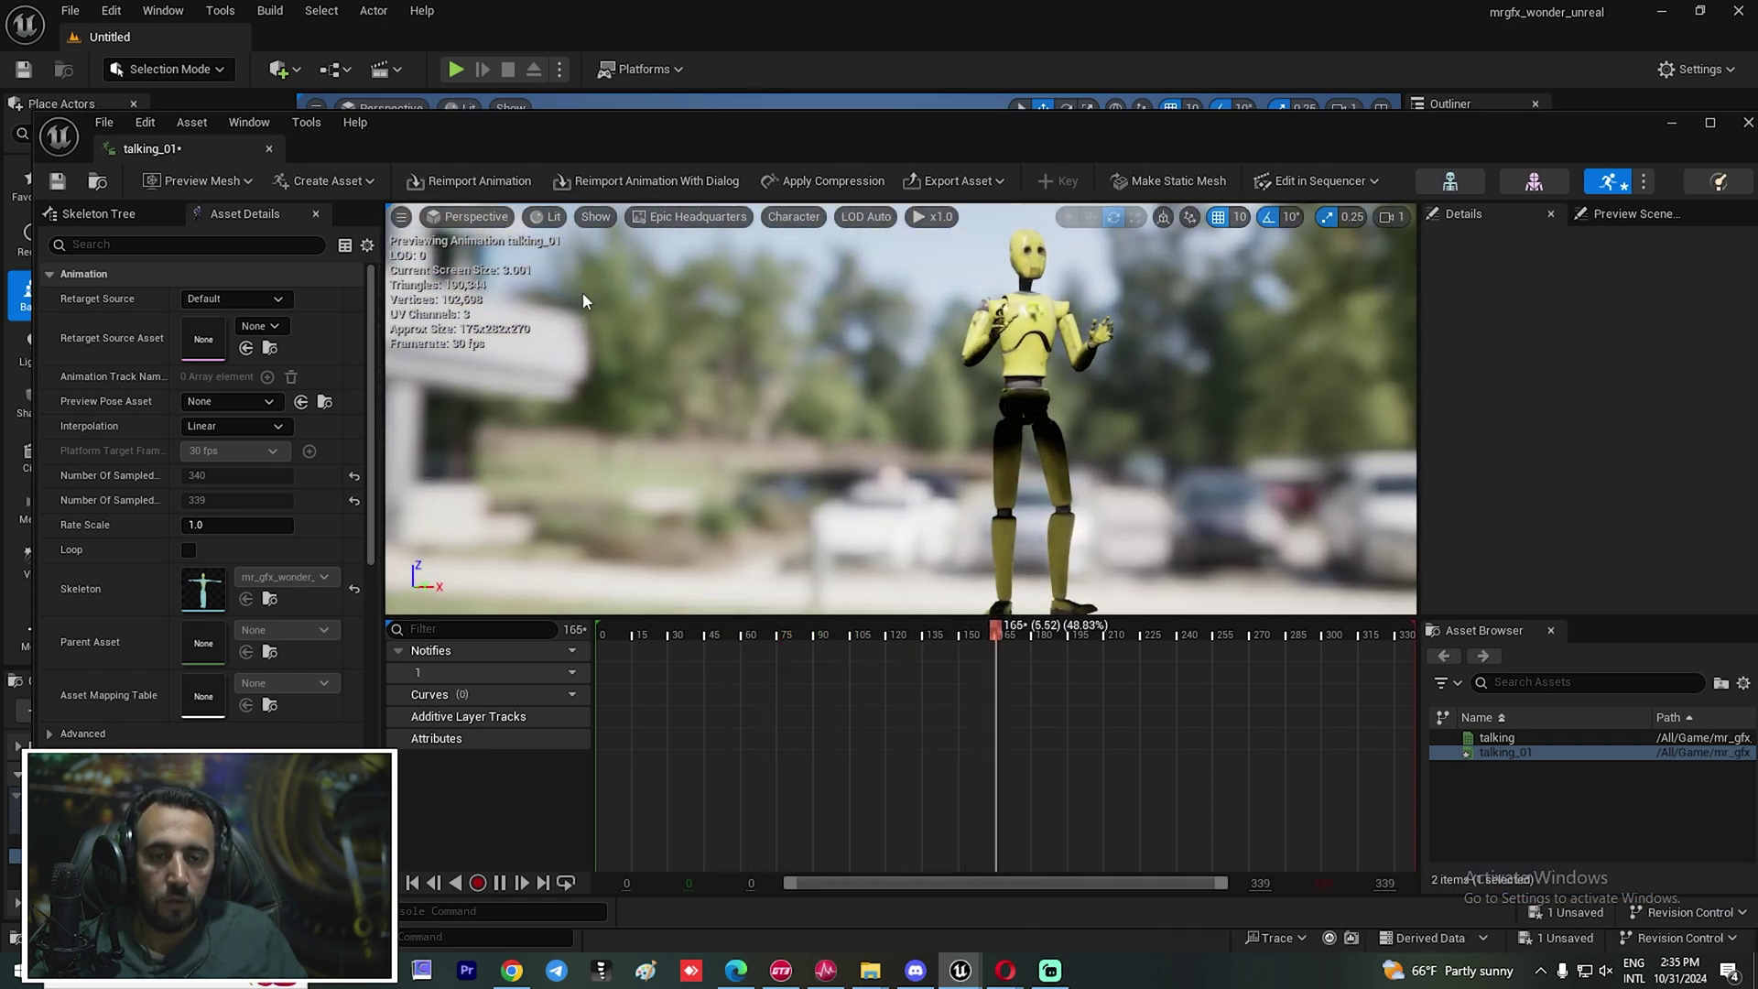
click(268, 149)
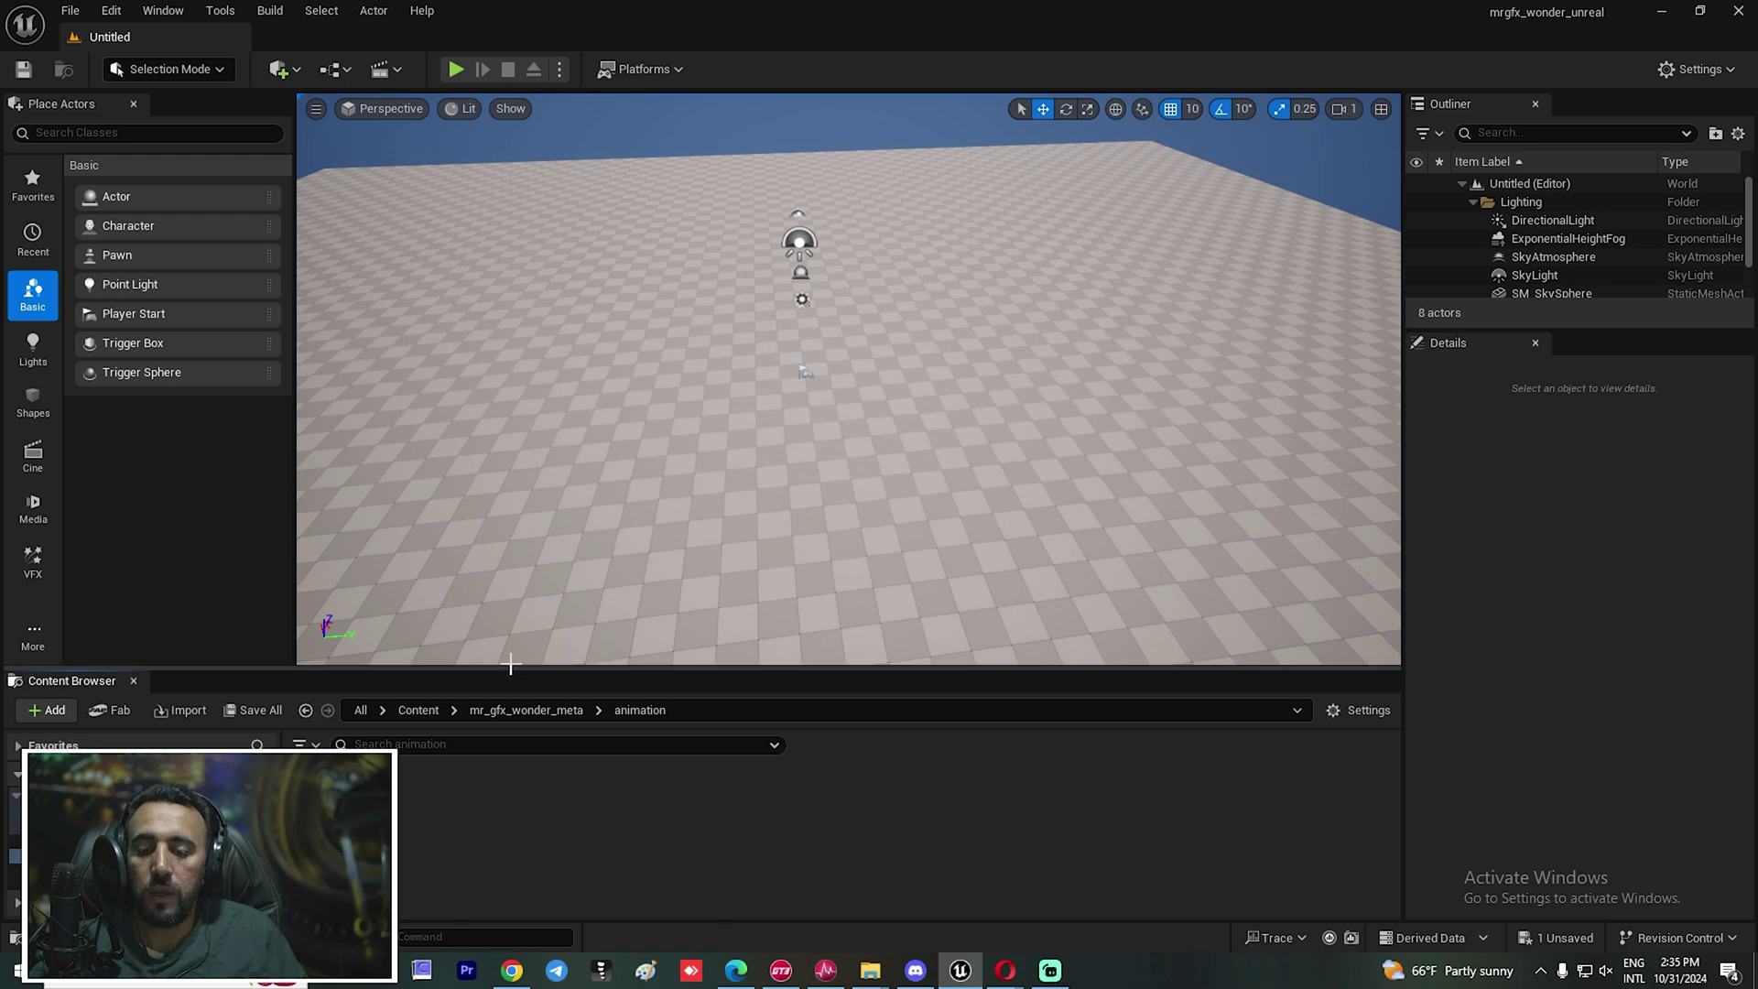
drag(516, 670, 515, 552)
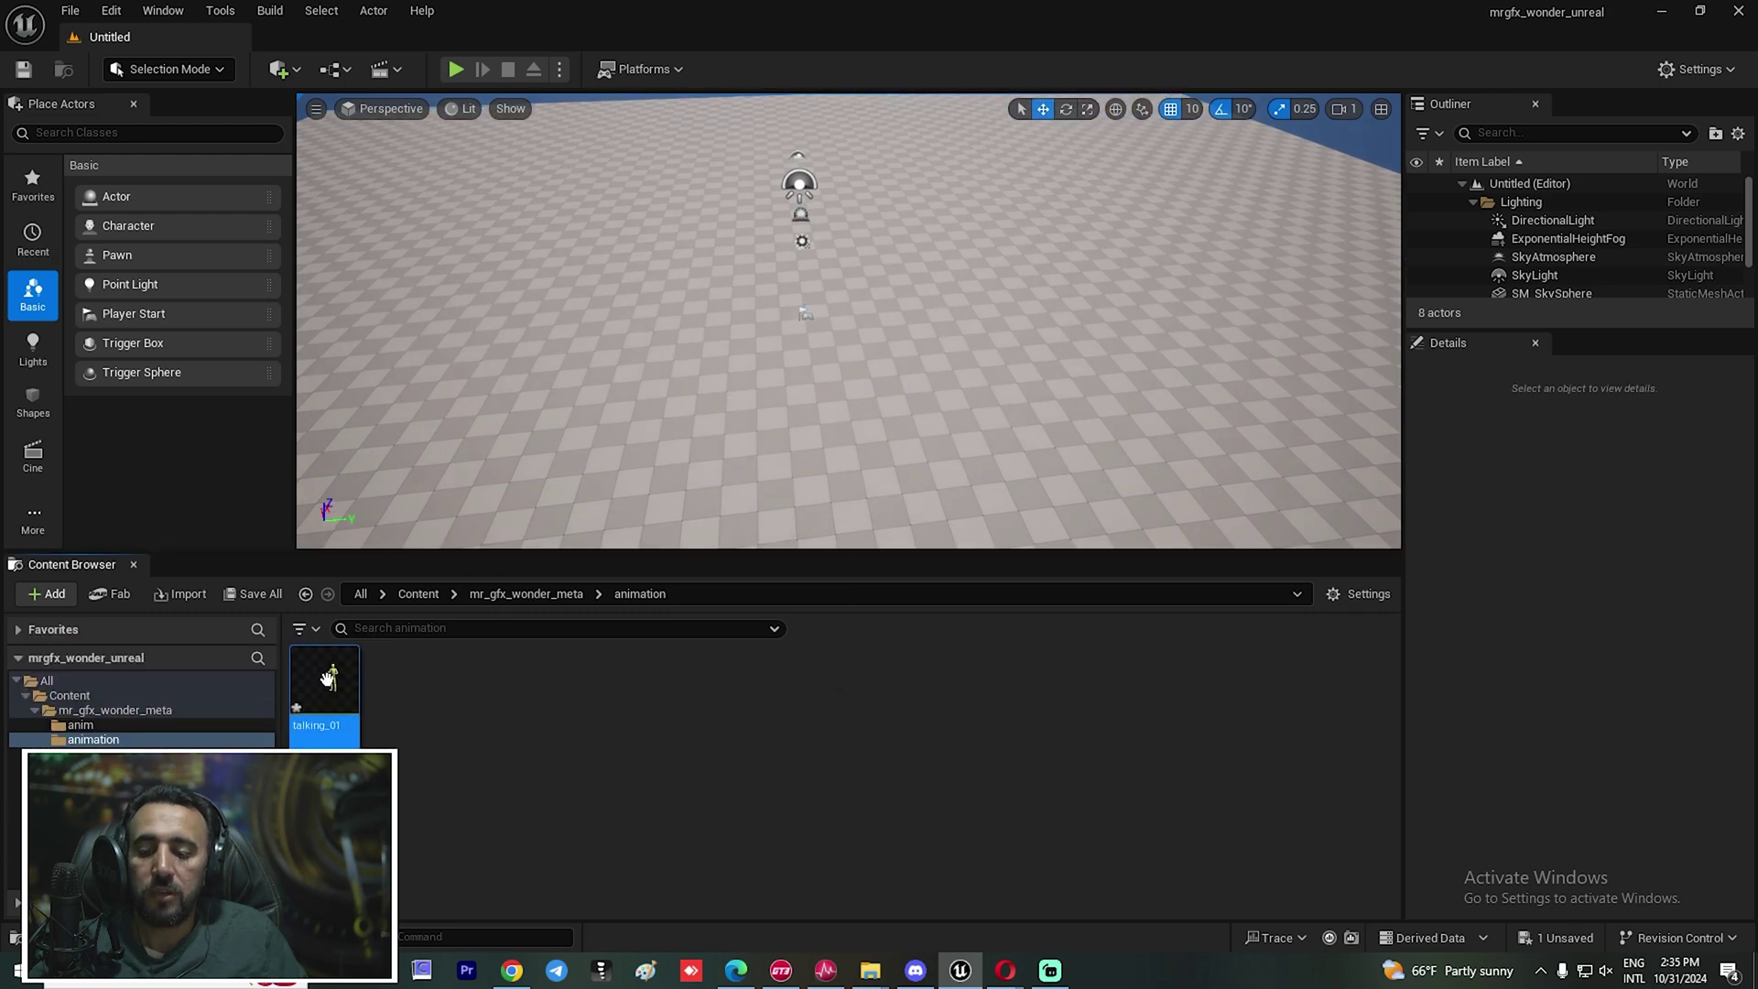
click(678, 828)
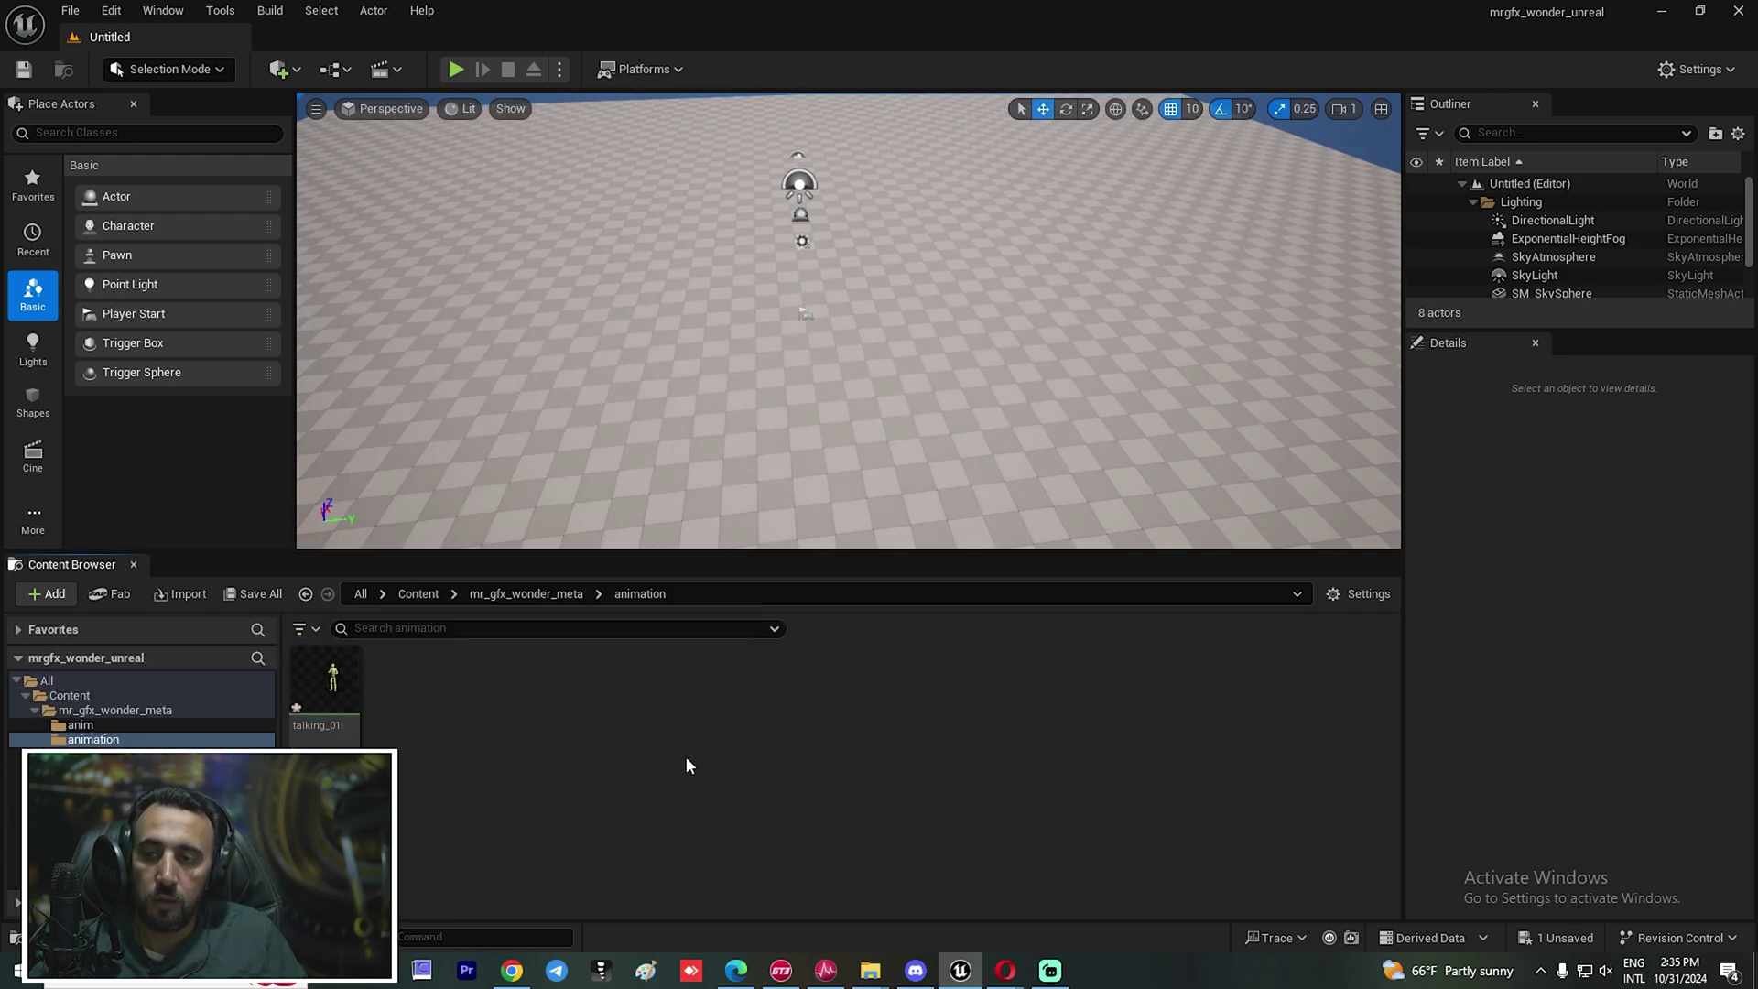
Add the hazla MetaHuman from My MetaHumans in Quixel Bridge to the project at Medium (Optimized) quality, and close Bridge
click(112, 11)
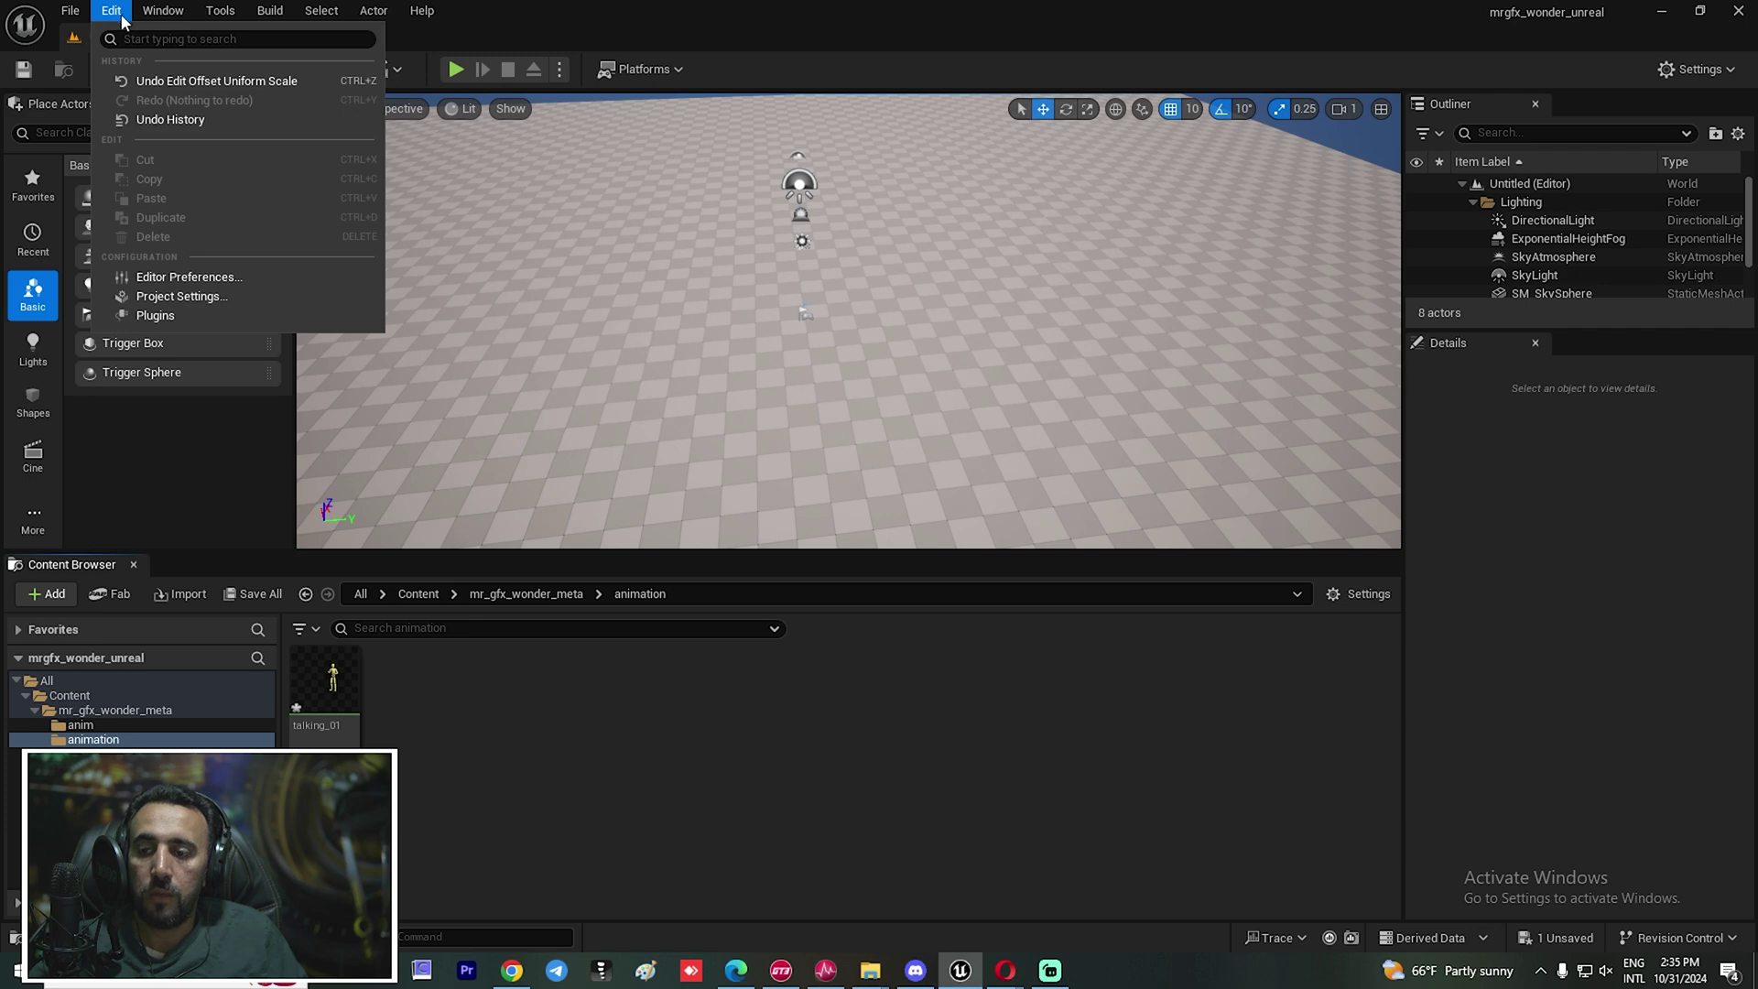
mouse_move(154, 12)
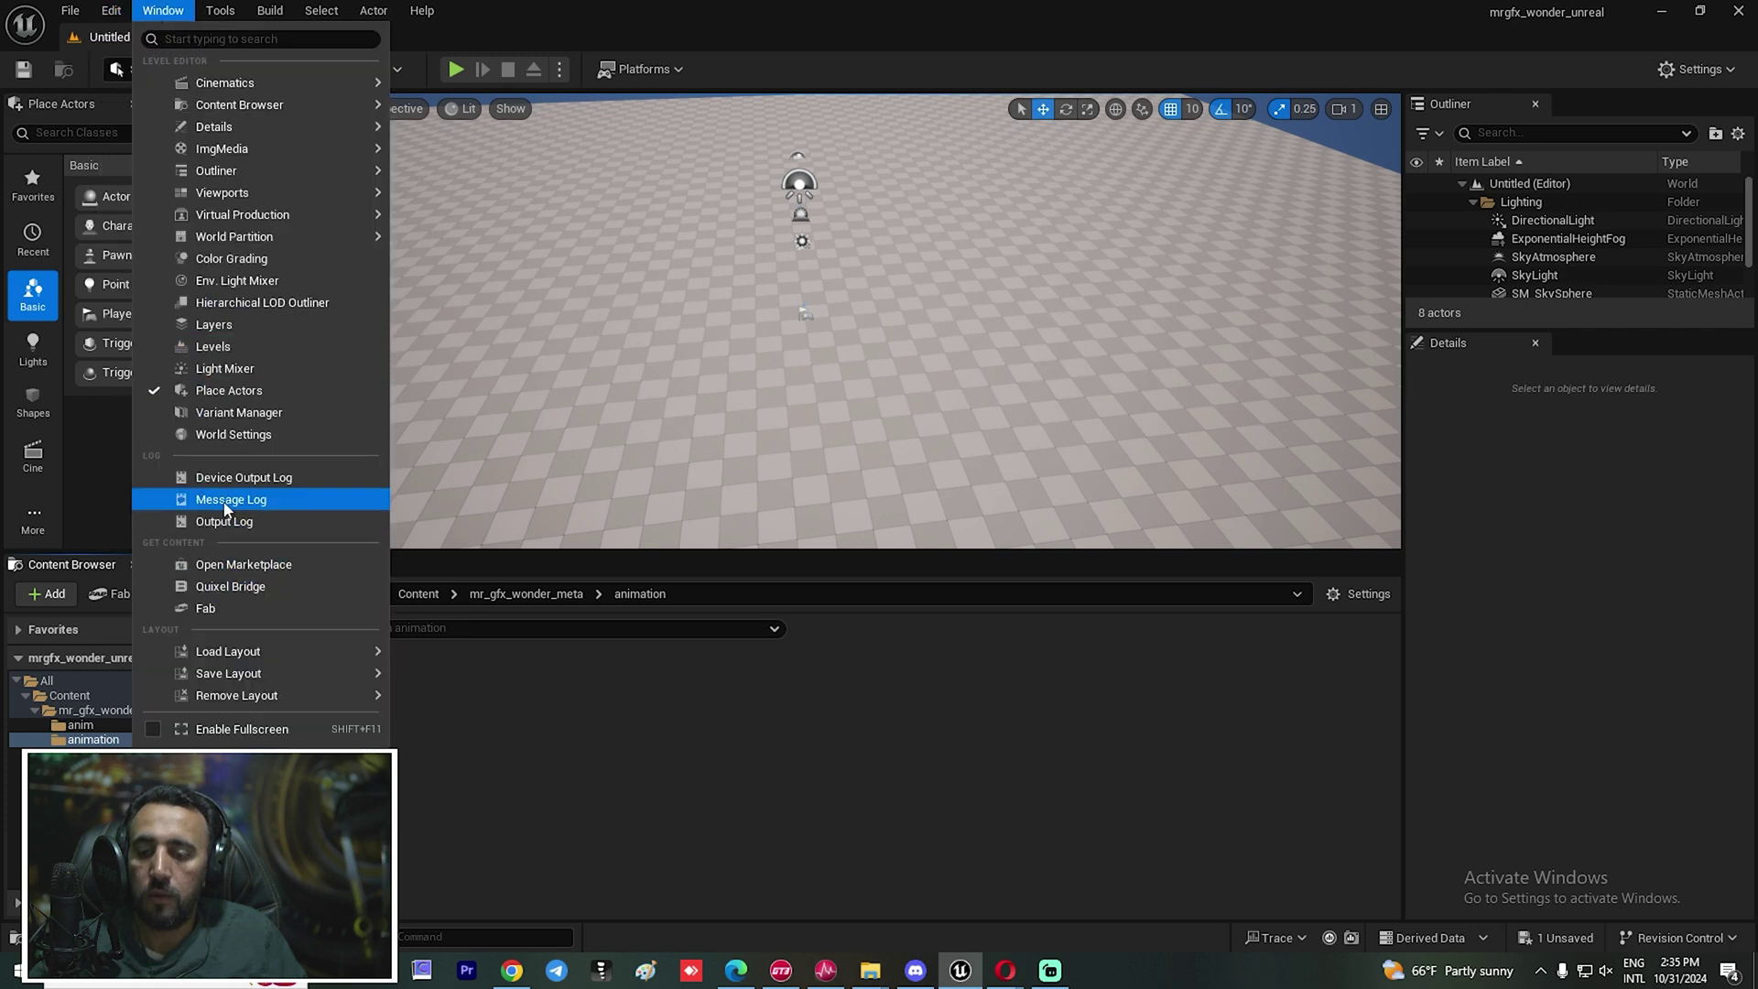
click(255, 586)
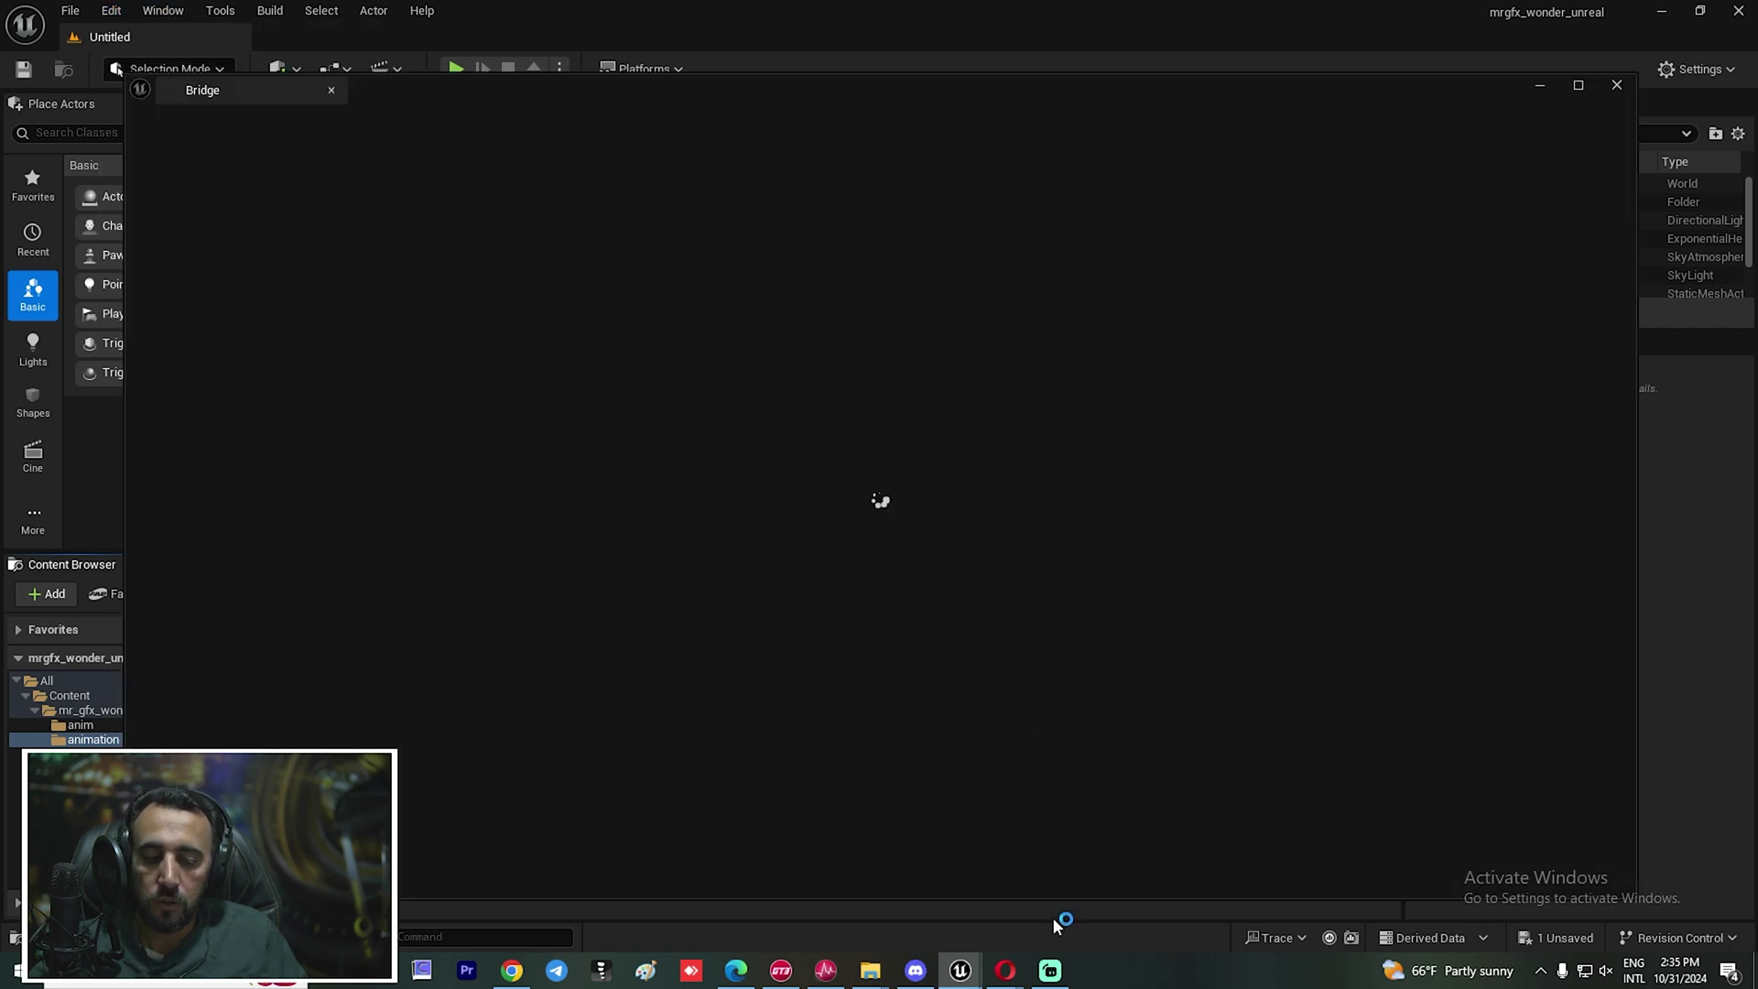
scroll(1454, 617, down, 10)
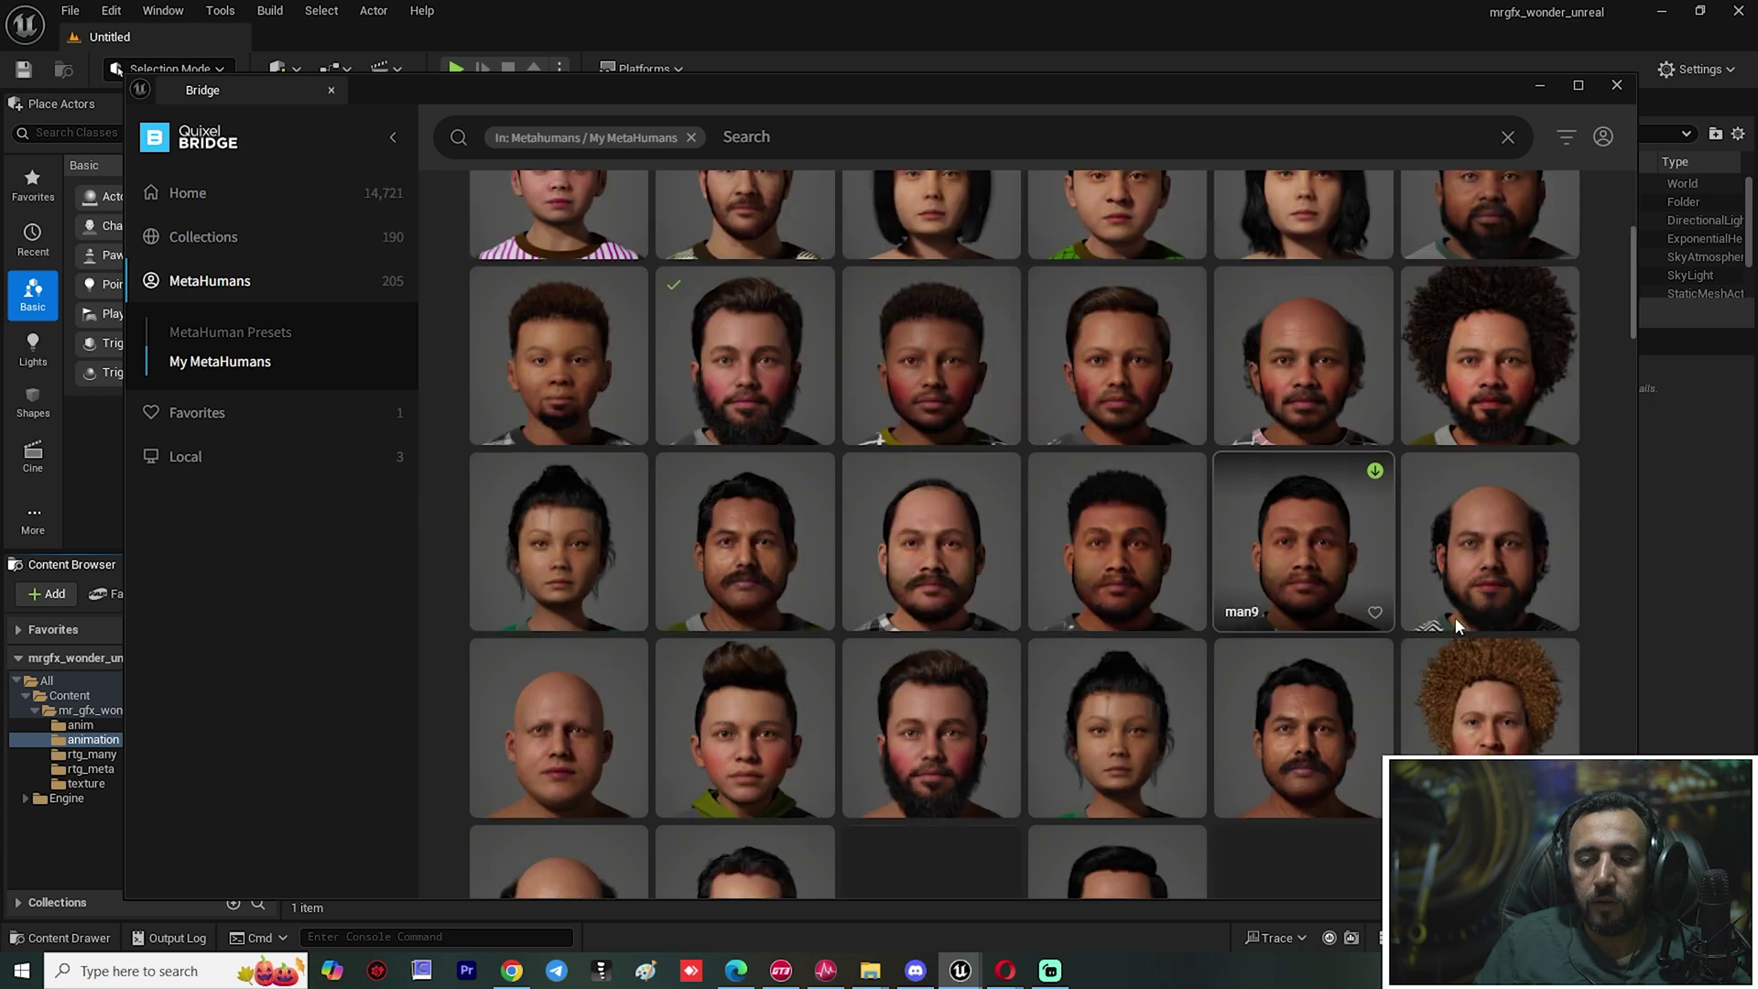
scroll(1282, 513, up, 3)
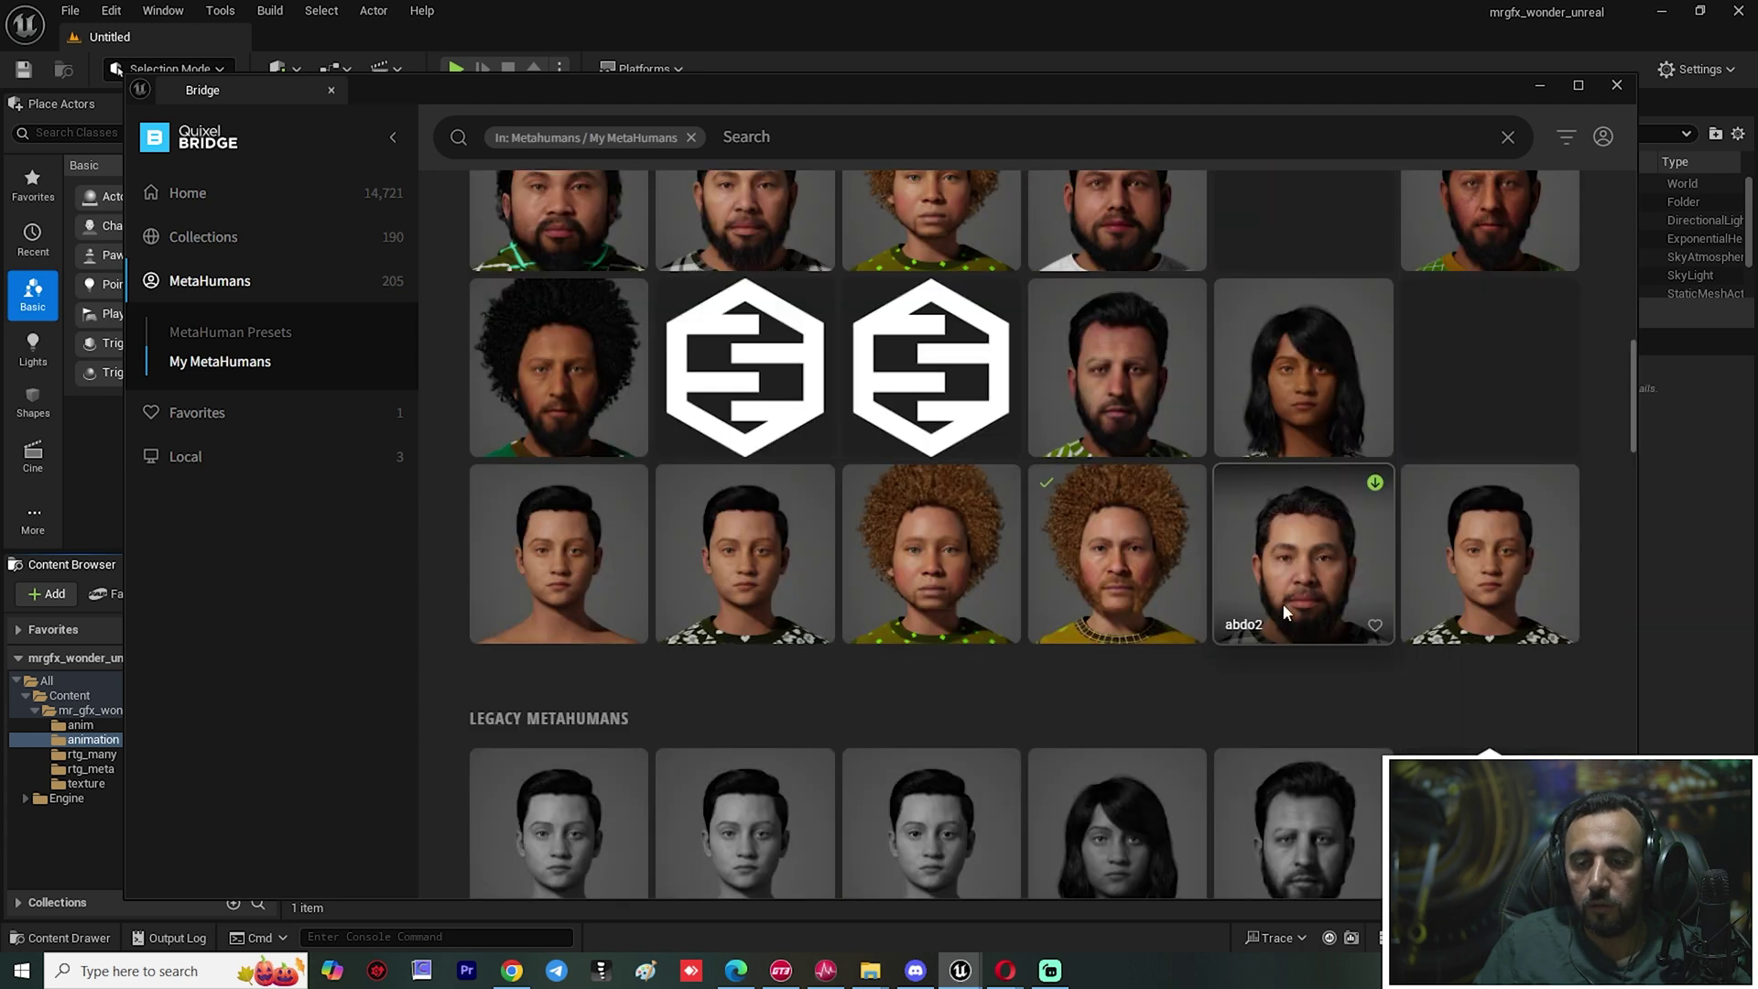
click(1117, 554)
drag(1272, 83, 910, 96)
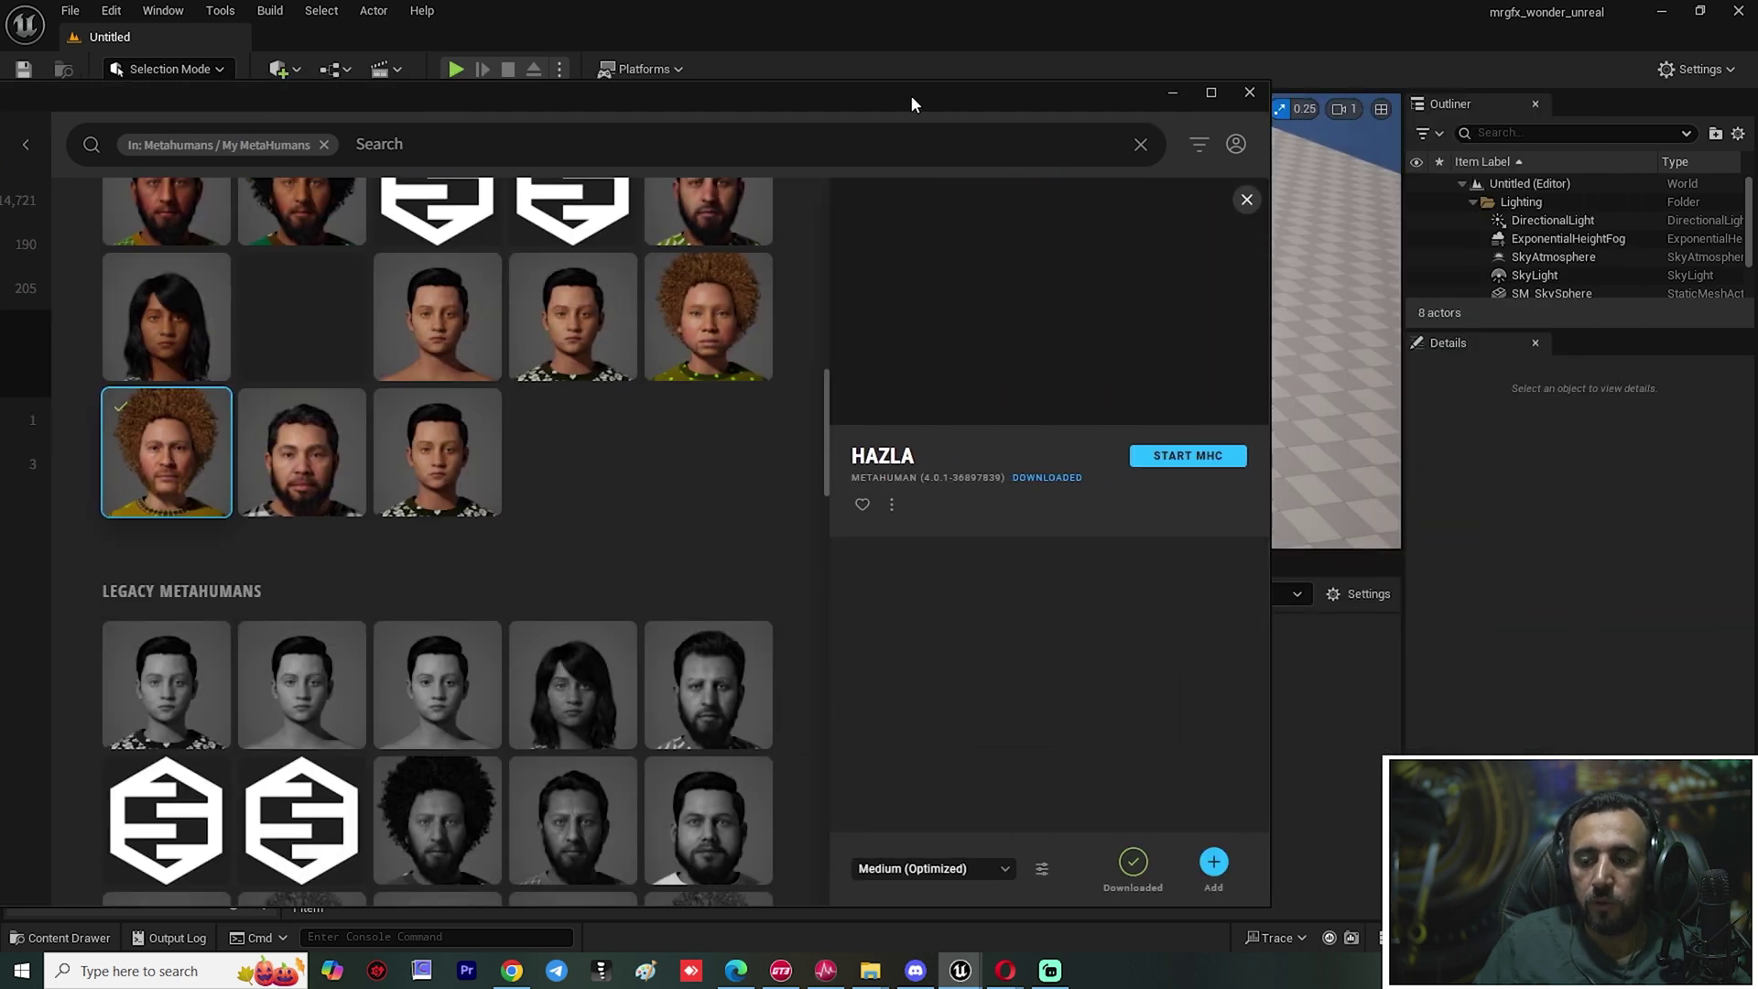
click(1213, 863)
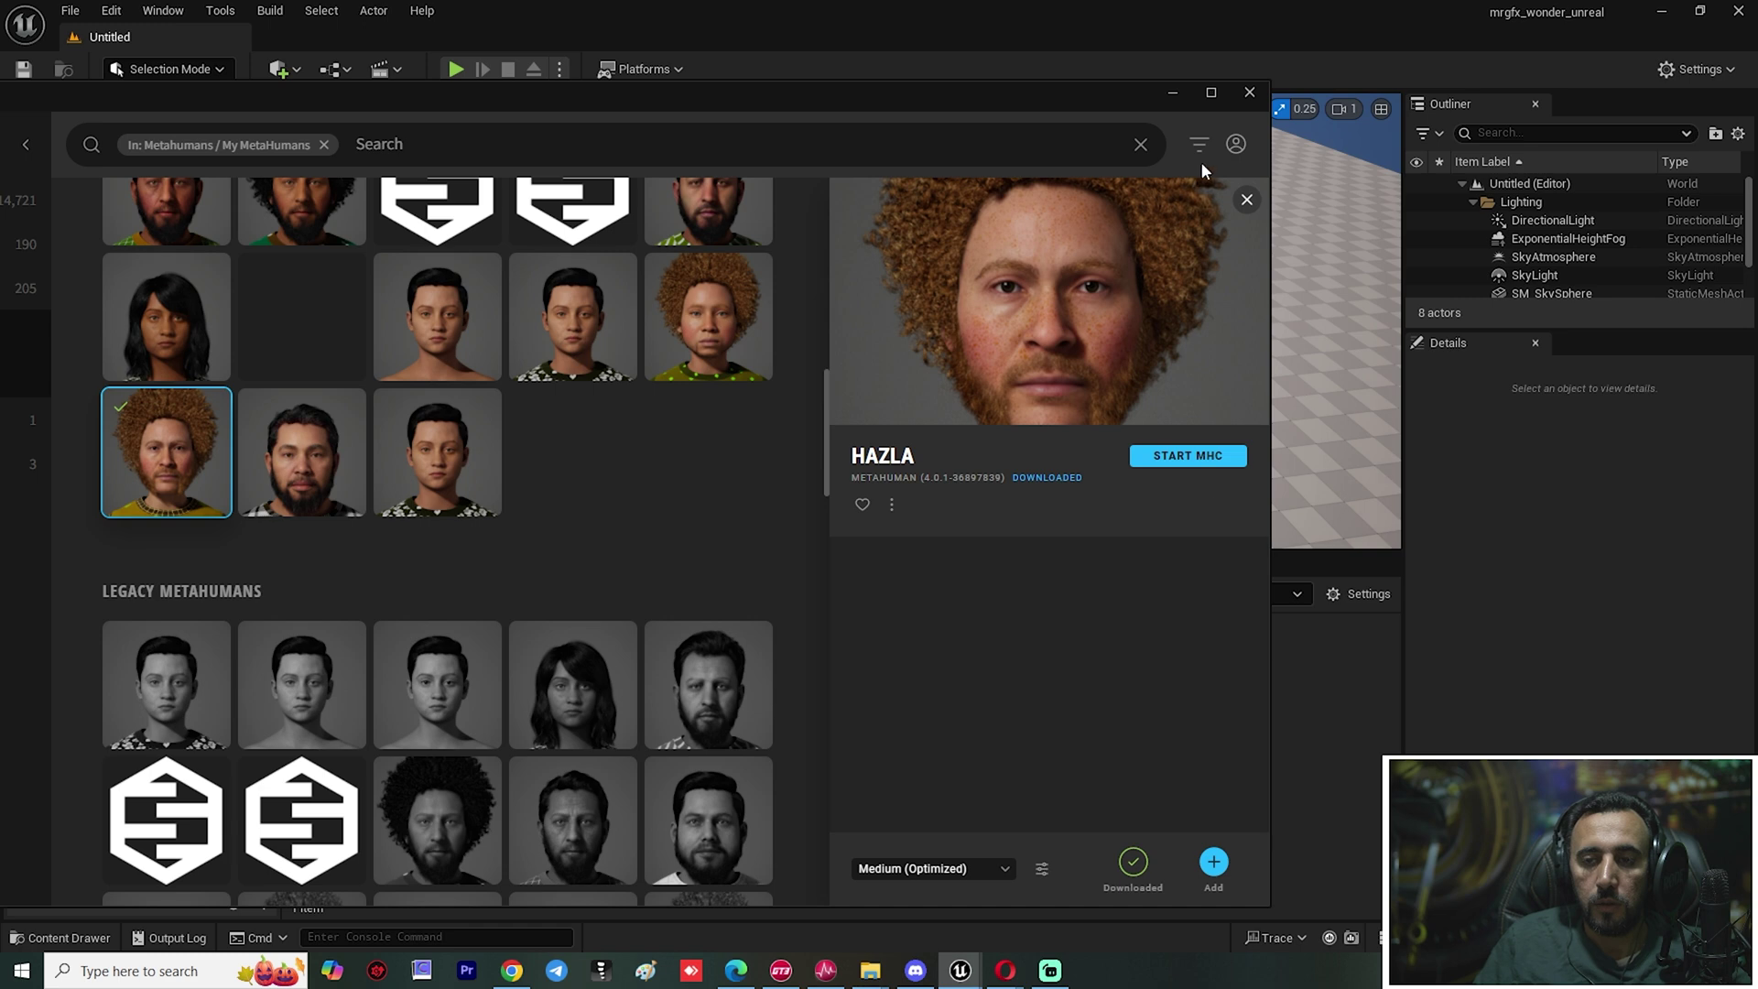
drag(1138, 100, 1073, 170)
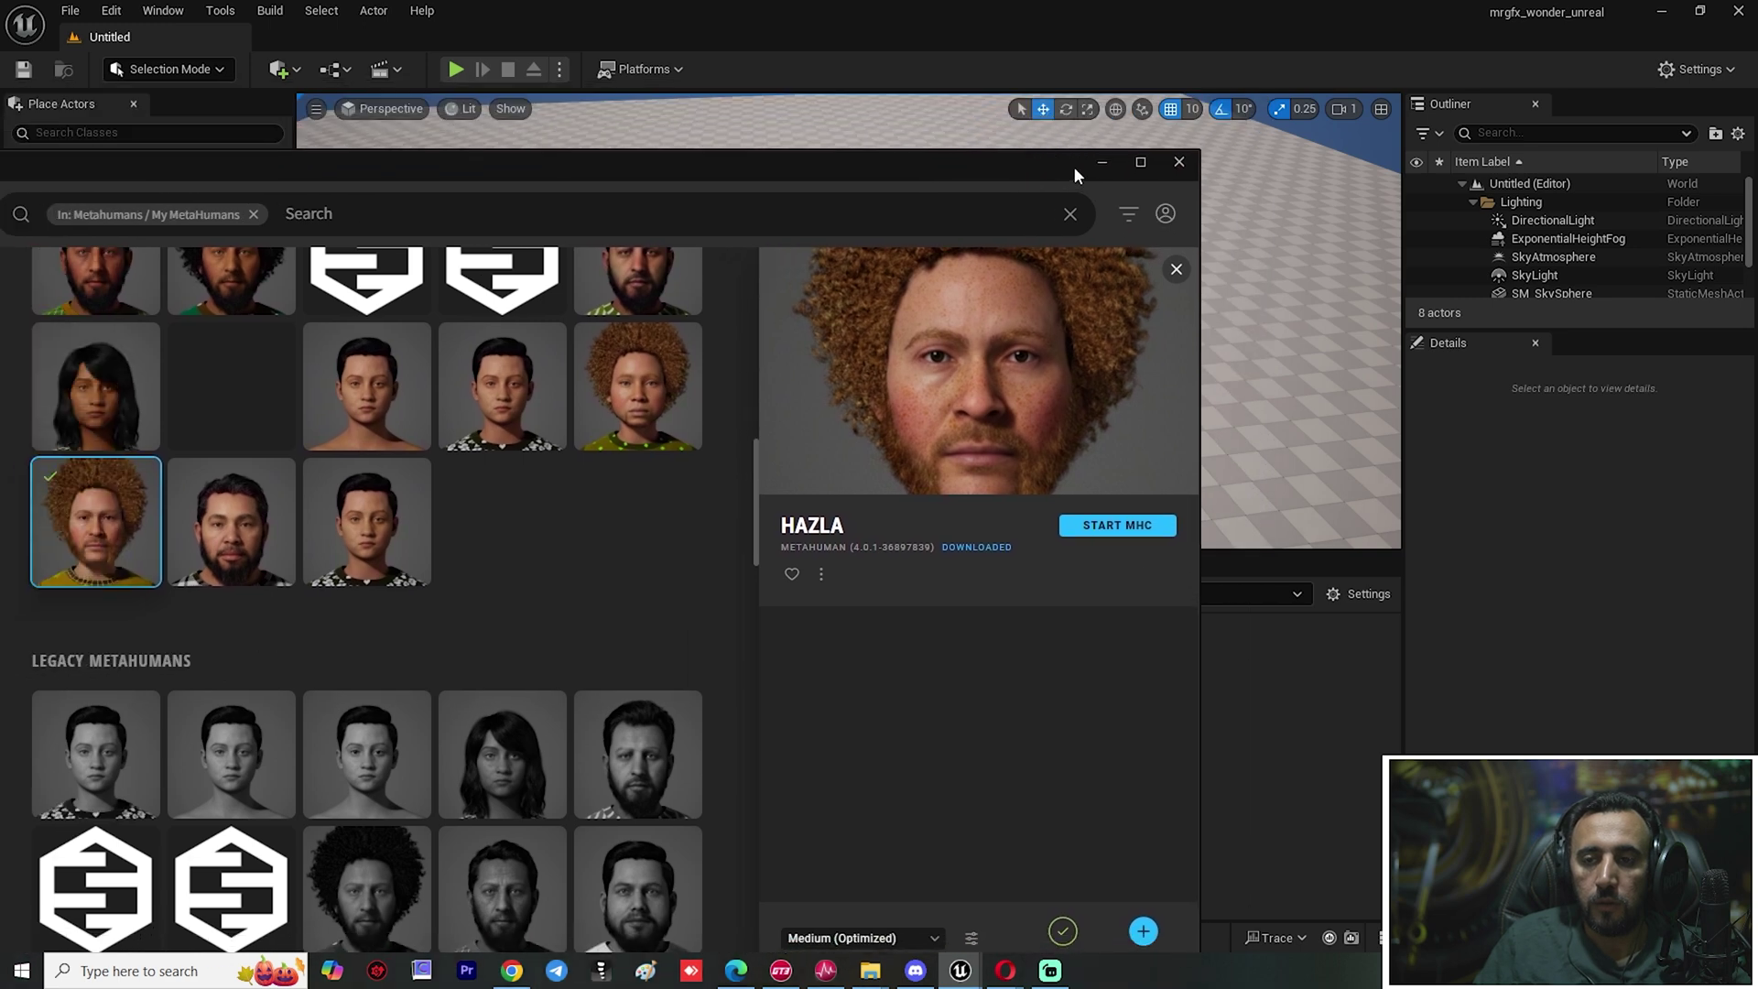
click(1179, 163)
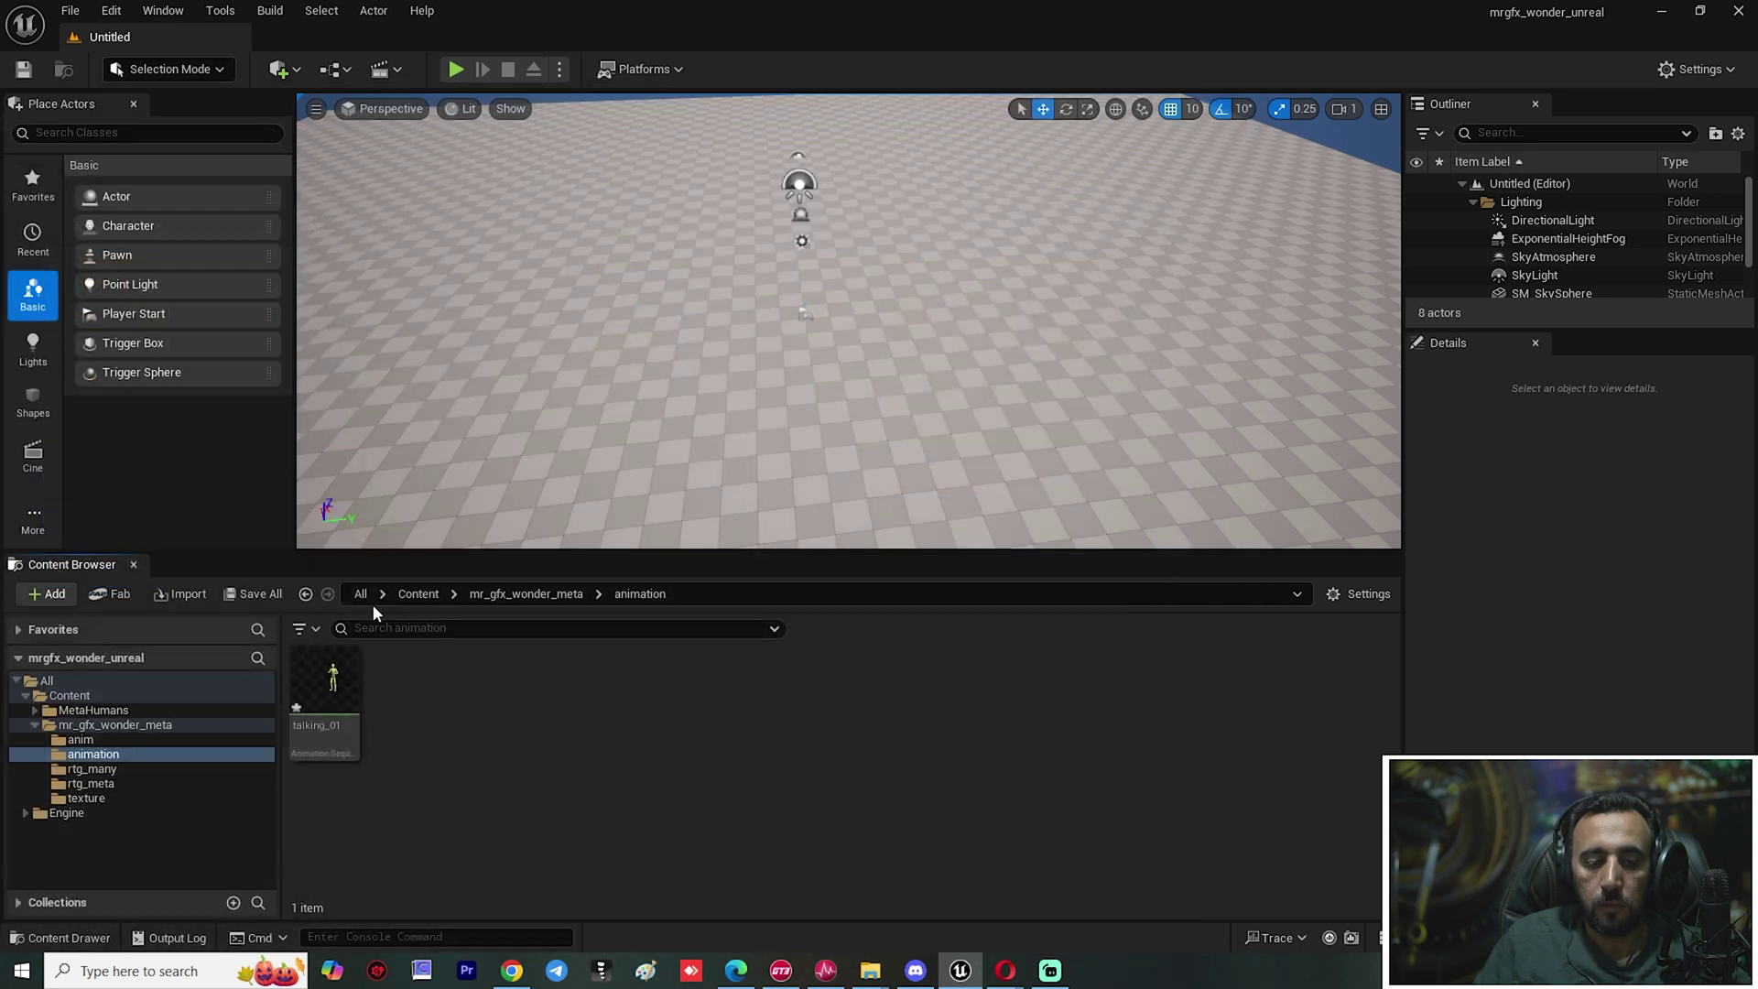
Open the hazla folder inside MetaHumans and load the BP_hazla blueprint
click(93, 711)
click(407, 693)
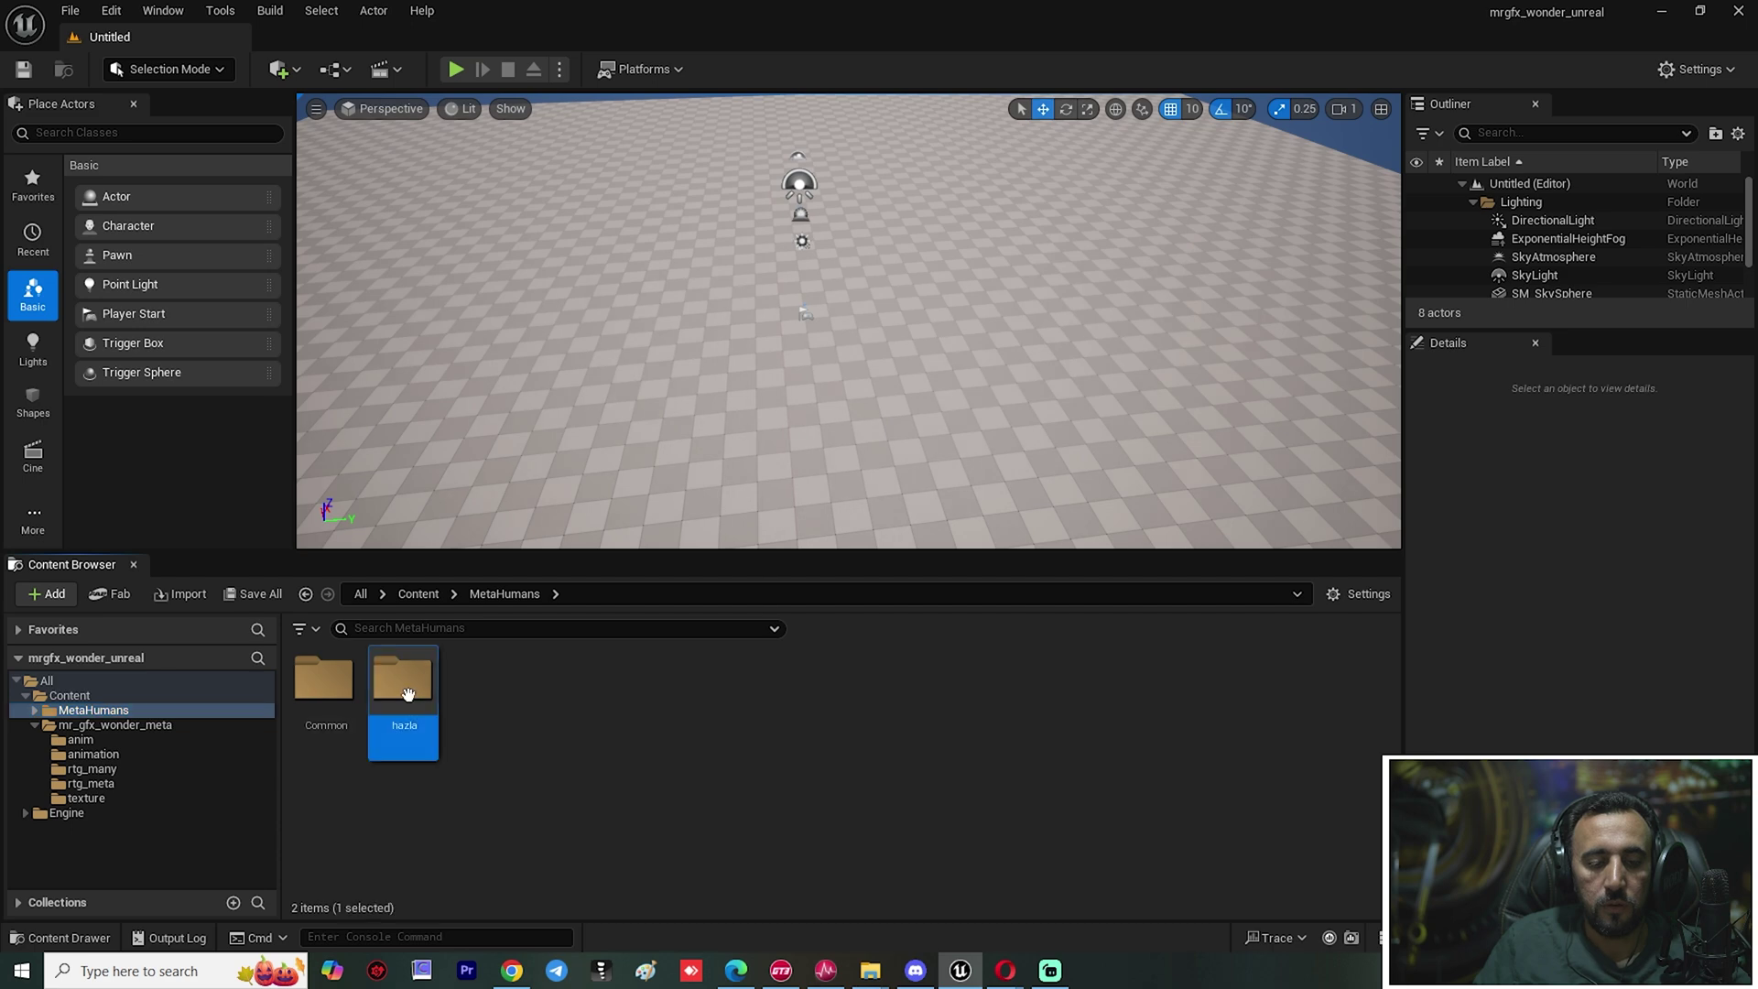
double_click(408, 693)
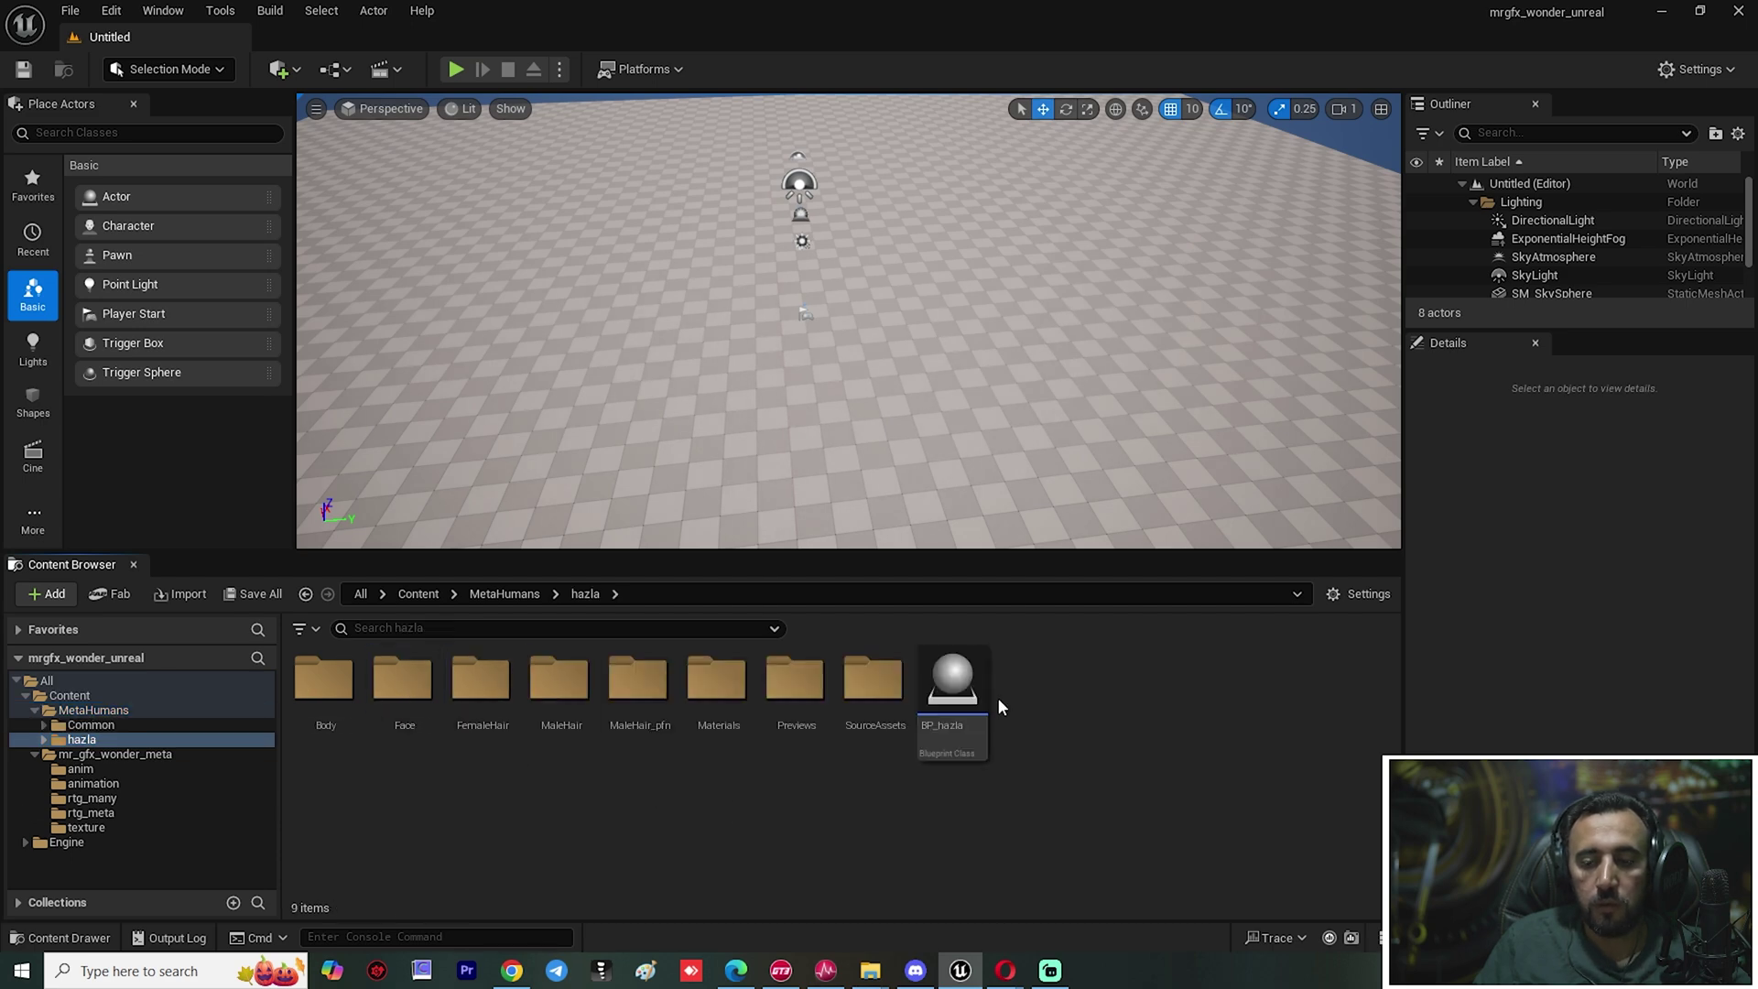
click(963, 693)
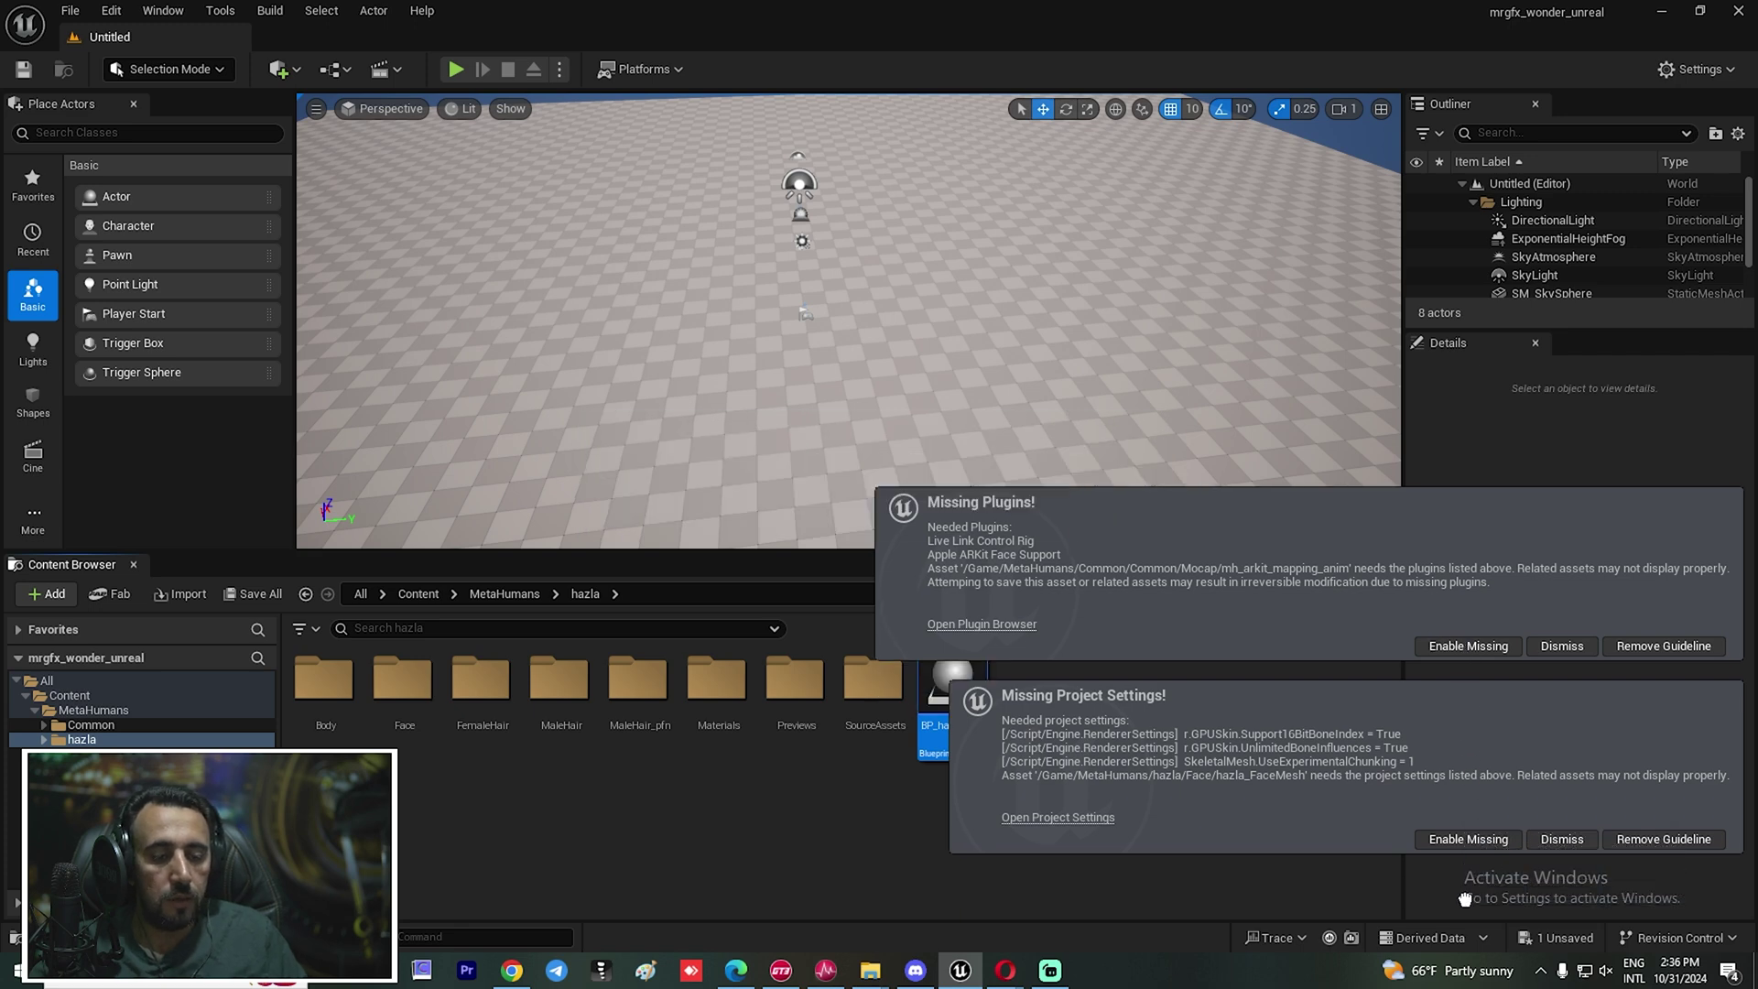
Enable the missing MetaHuman plugins and project settings, and restart the editor to apply them
click(1456, 644)
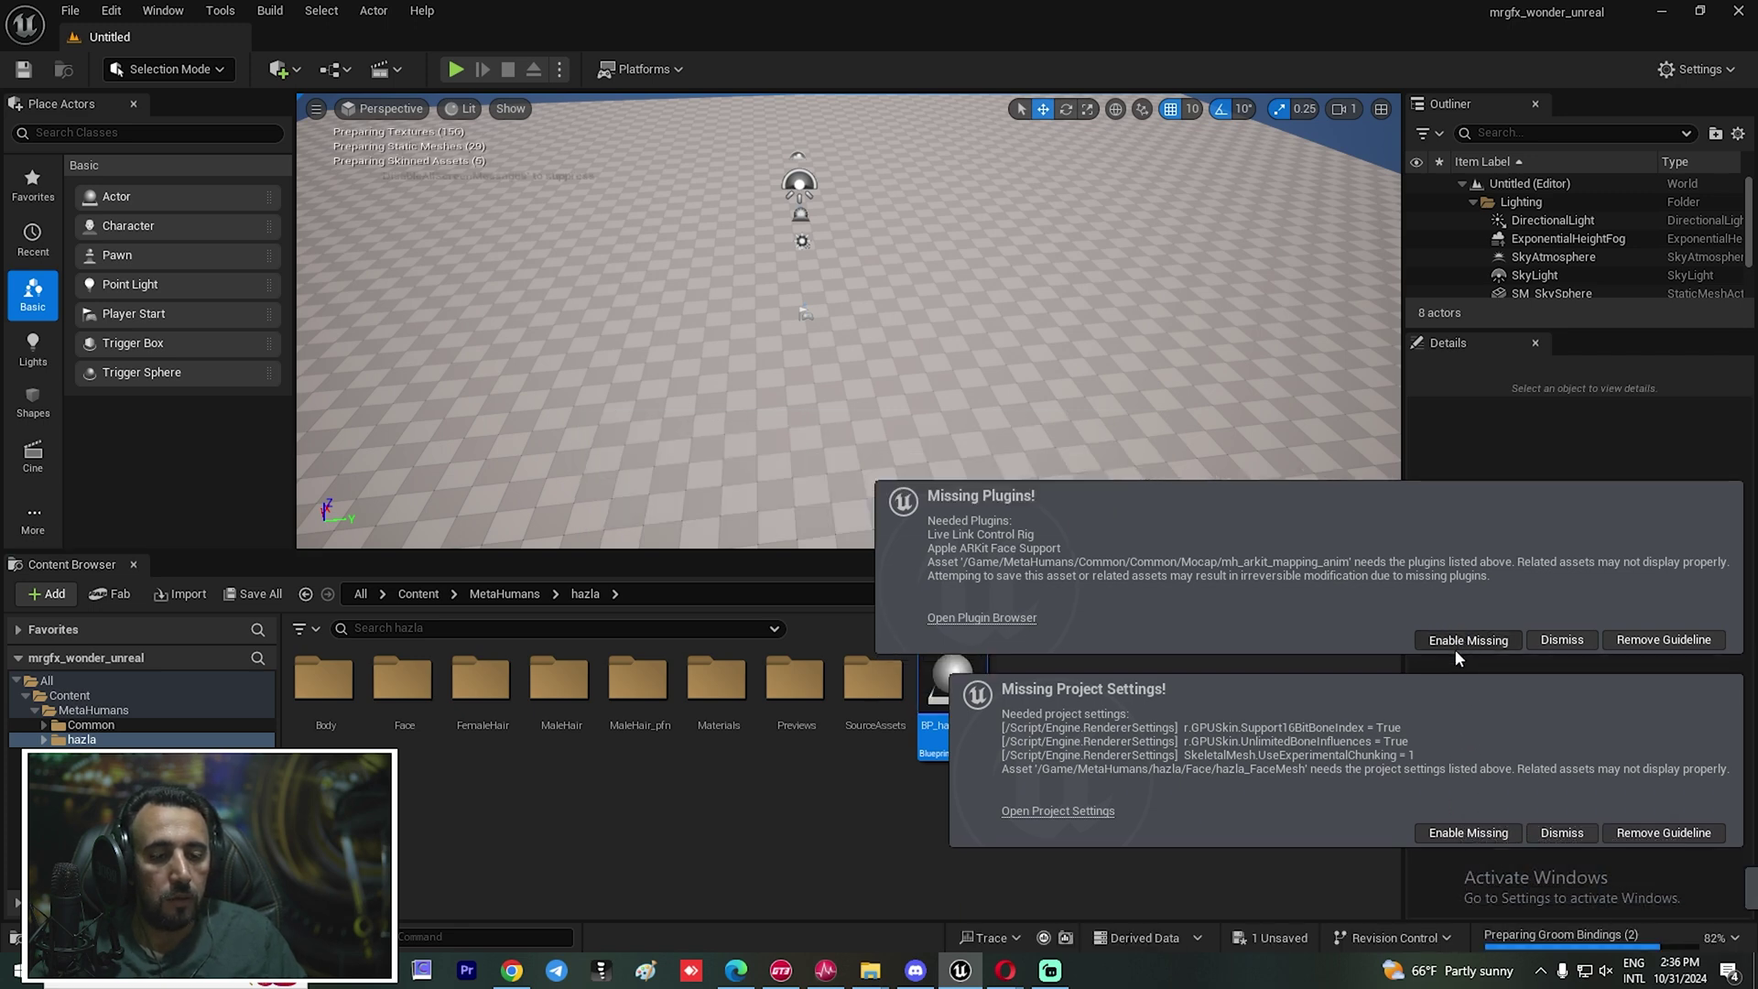
click(1468, 891)
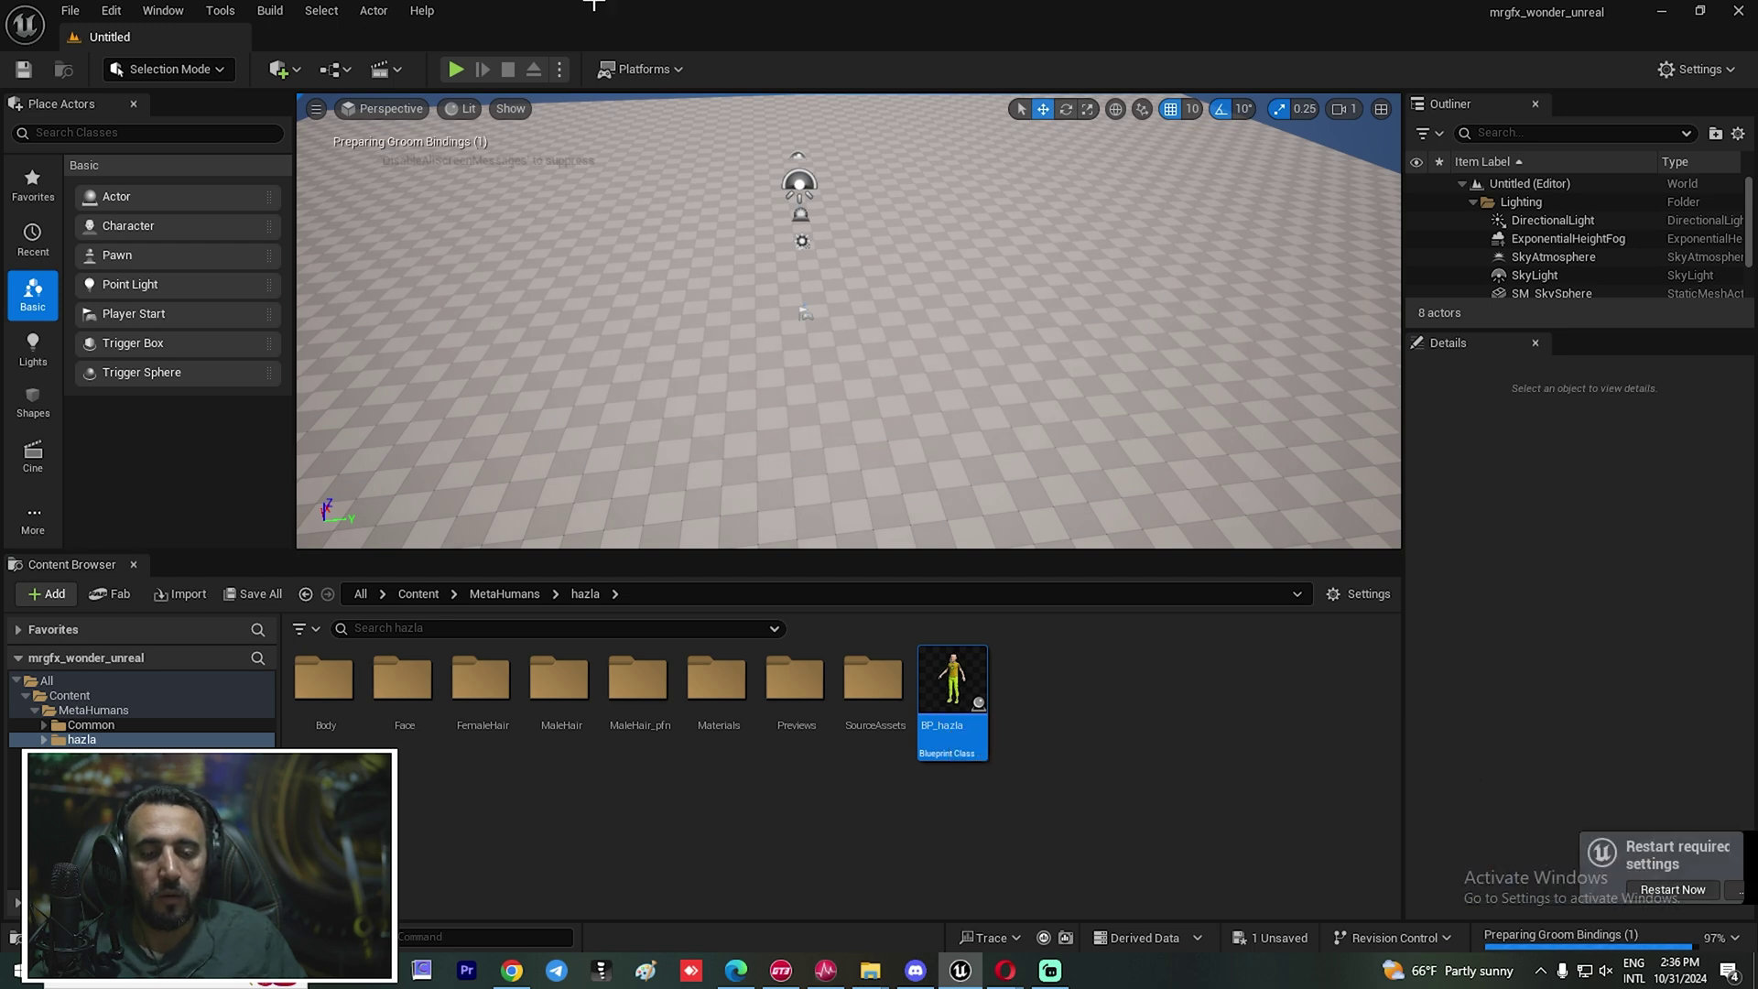
click(1098, 512)
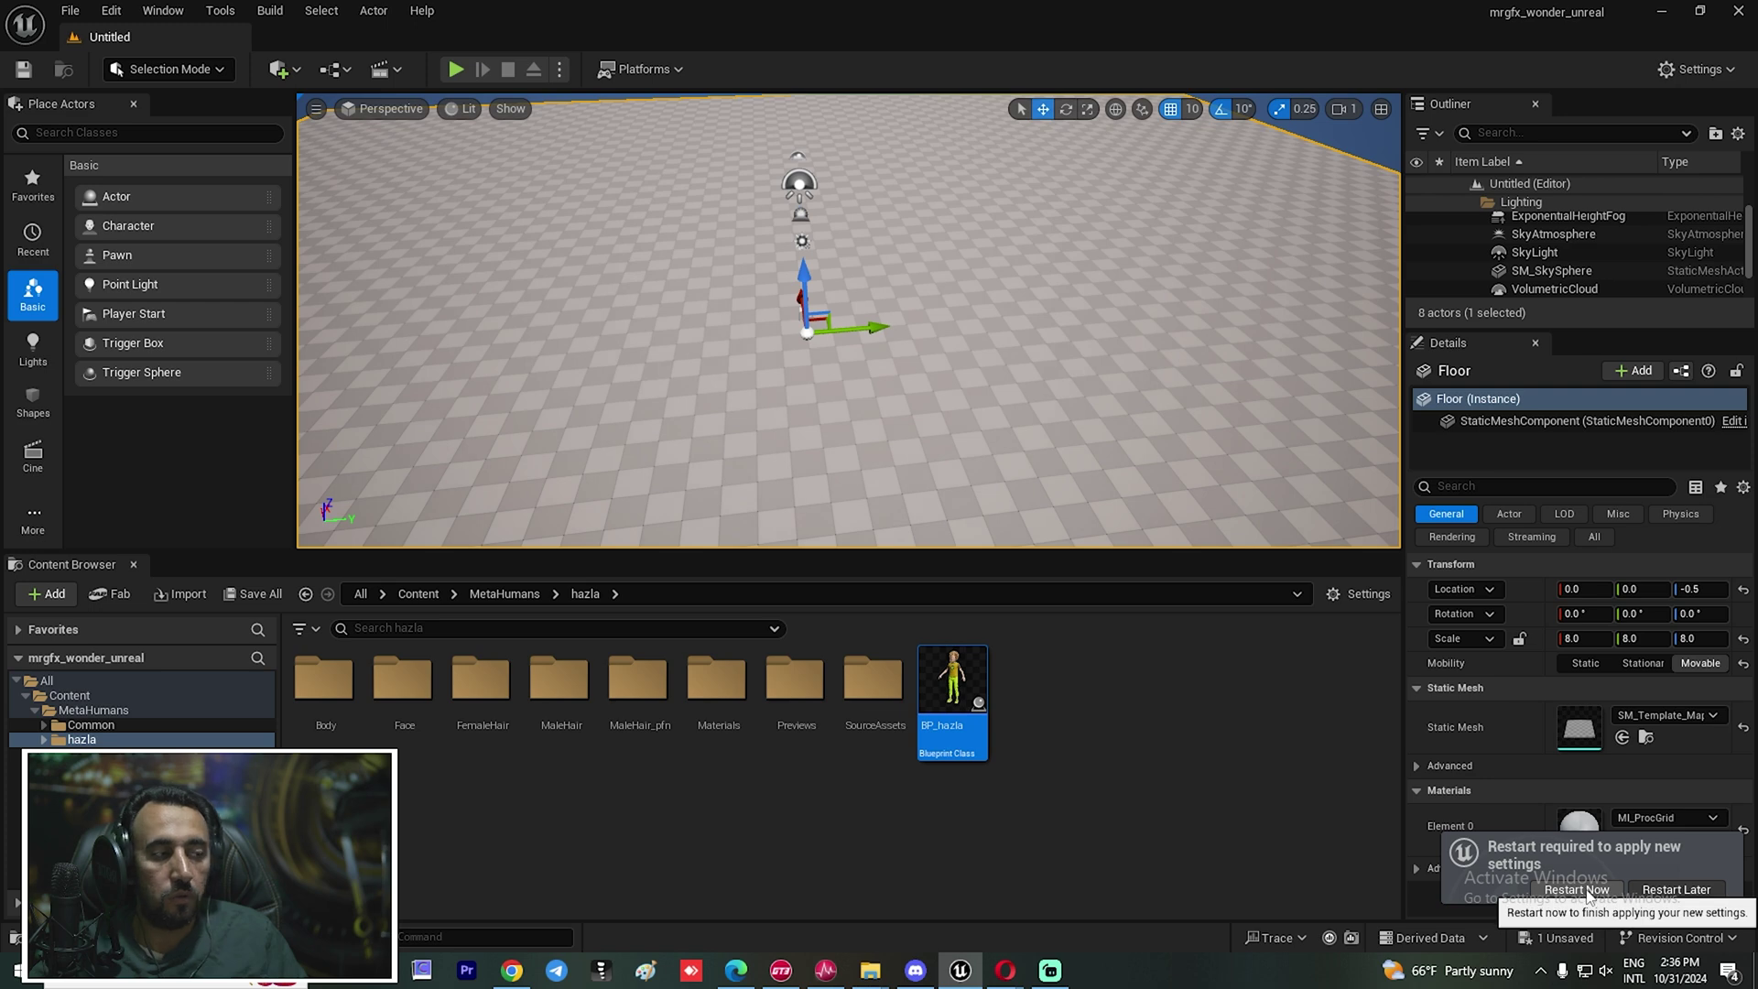
click(1577, 888)
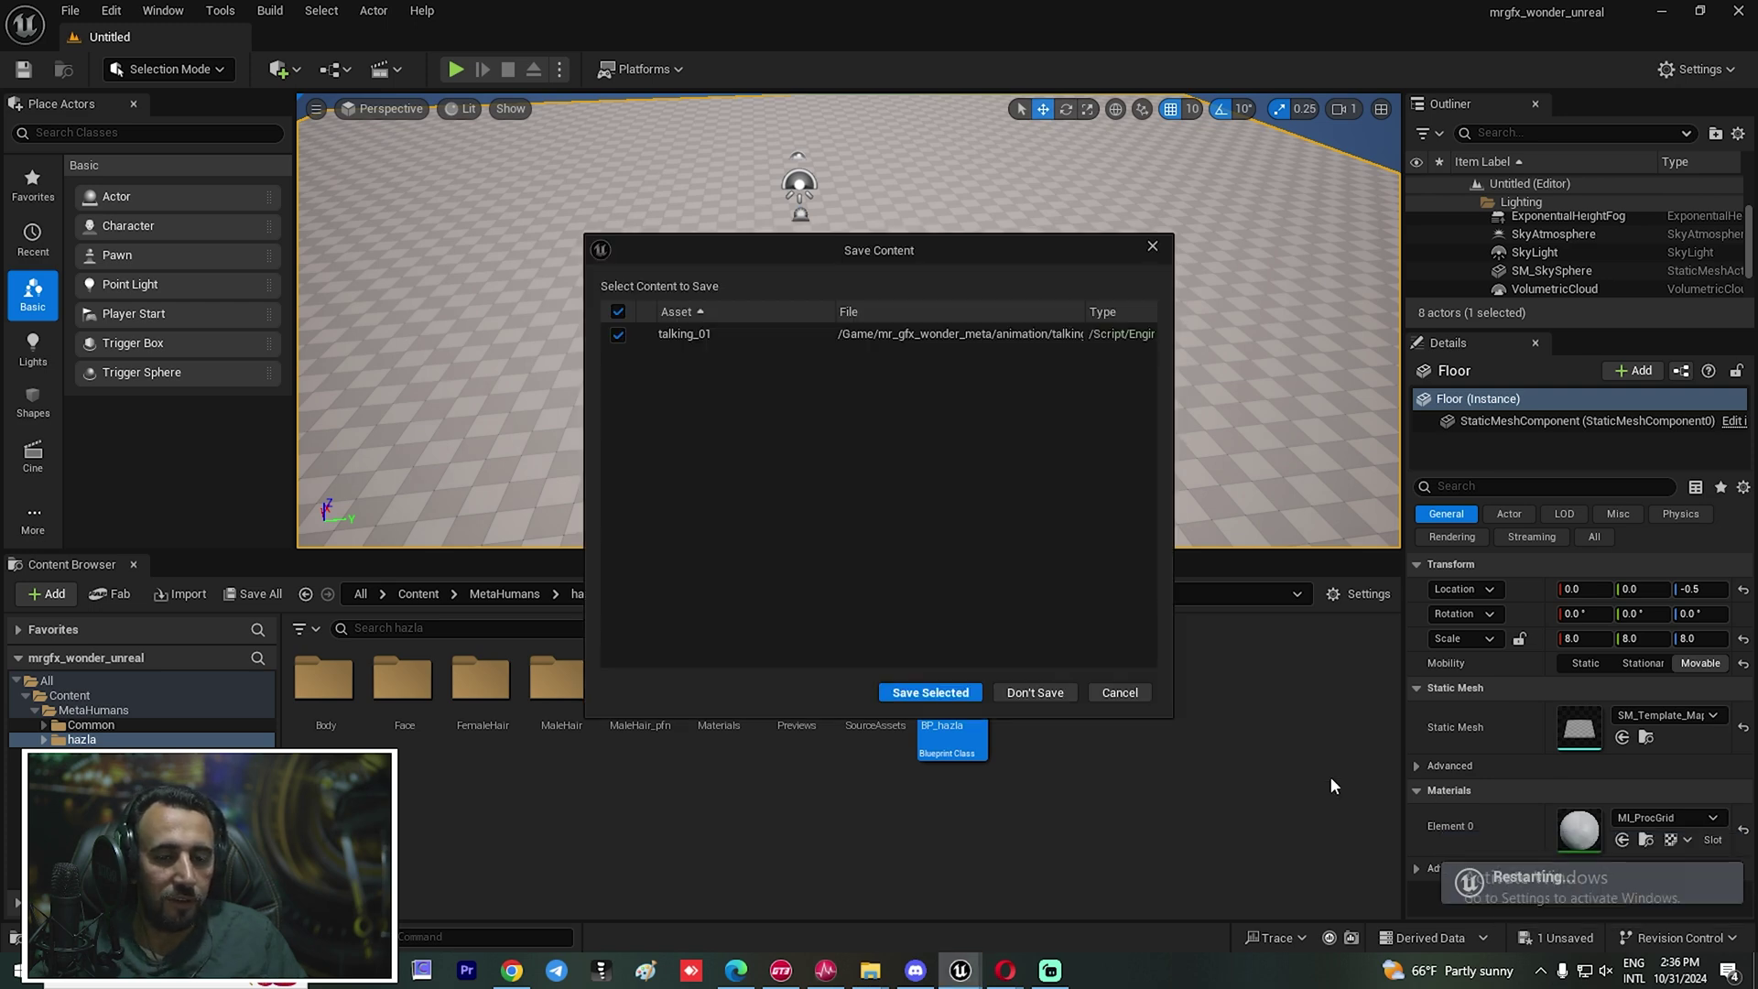
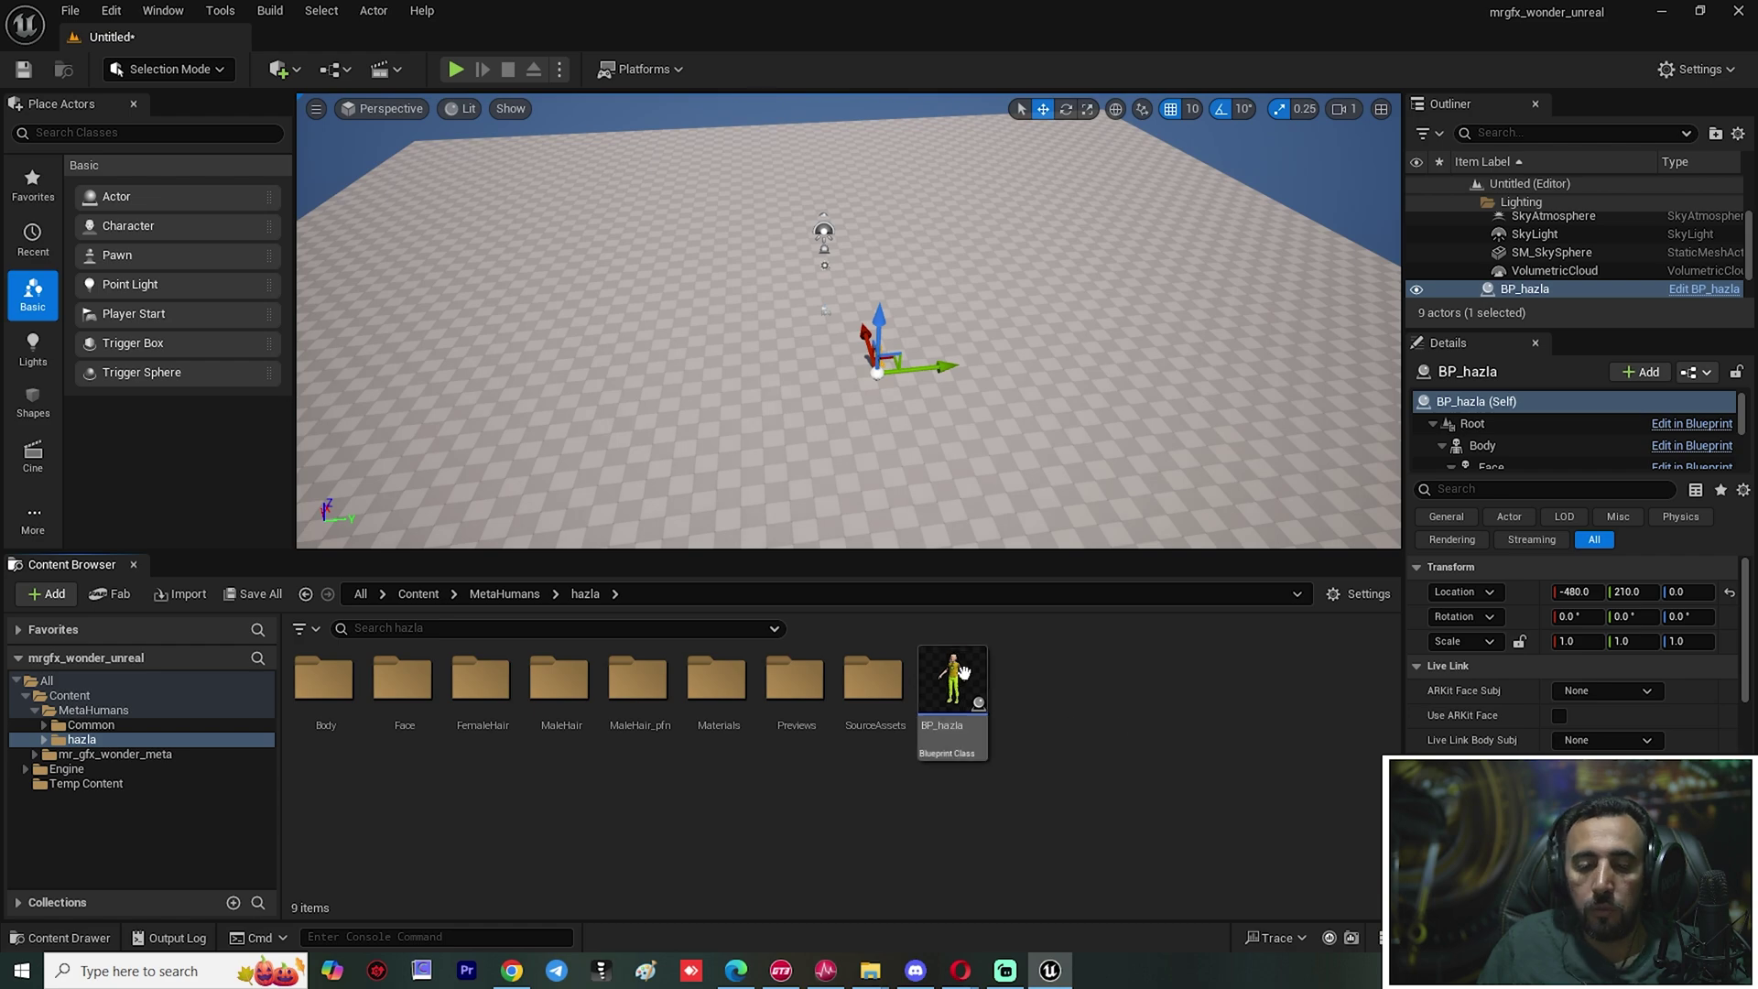
Place BP_hazla on the level floor at about X -150, Y -180, Z 0
drag(797, 344, 970, 344)
key(f)
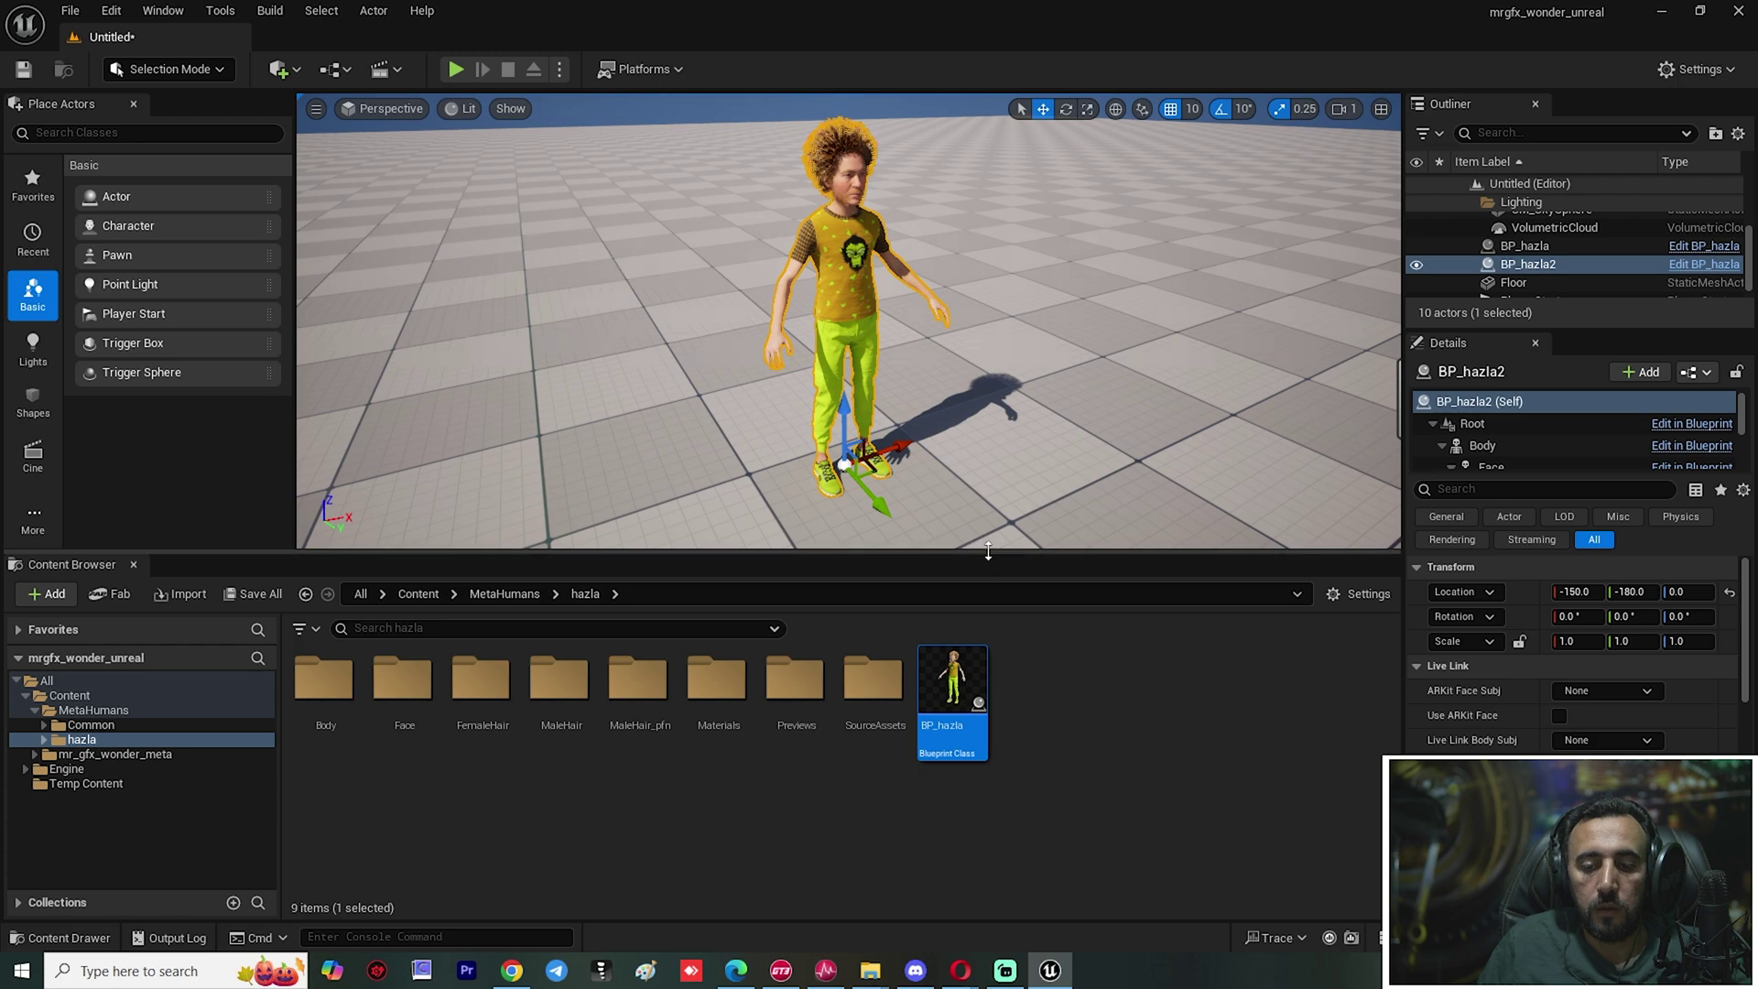
drag(984, 554, 984, 683)
scroll(984, 641, up, 6)
scroll(984, 641, down, 8)
scroll(984, 641, up, 1)
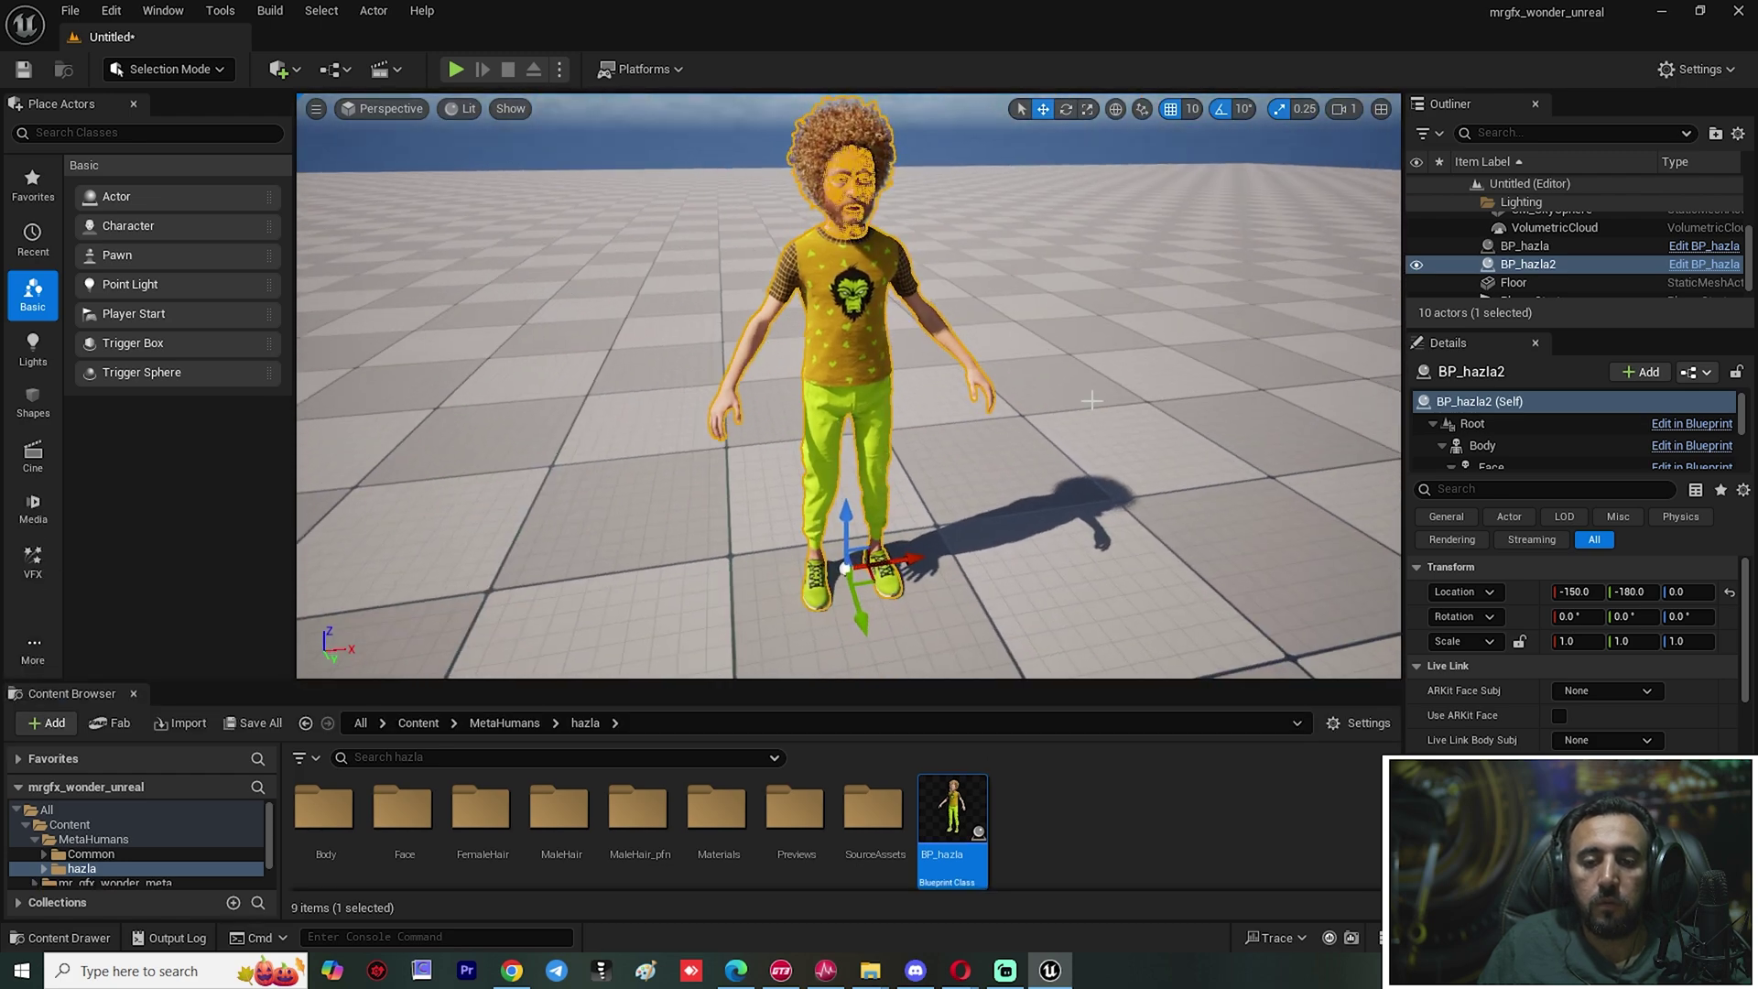
click(984, 595)
alt+drag(924, 462, 924, 443)
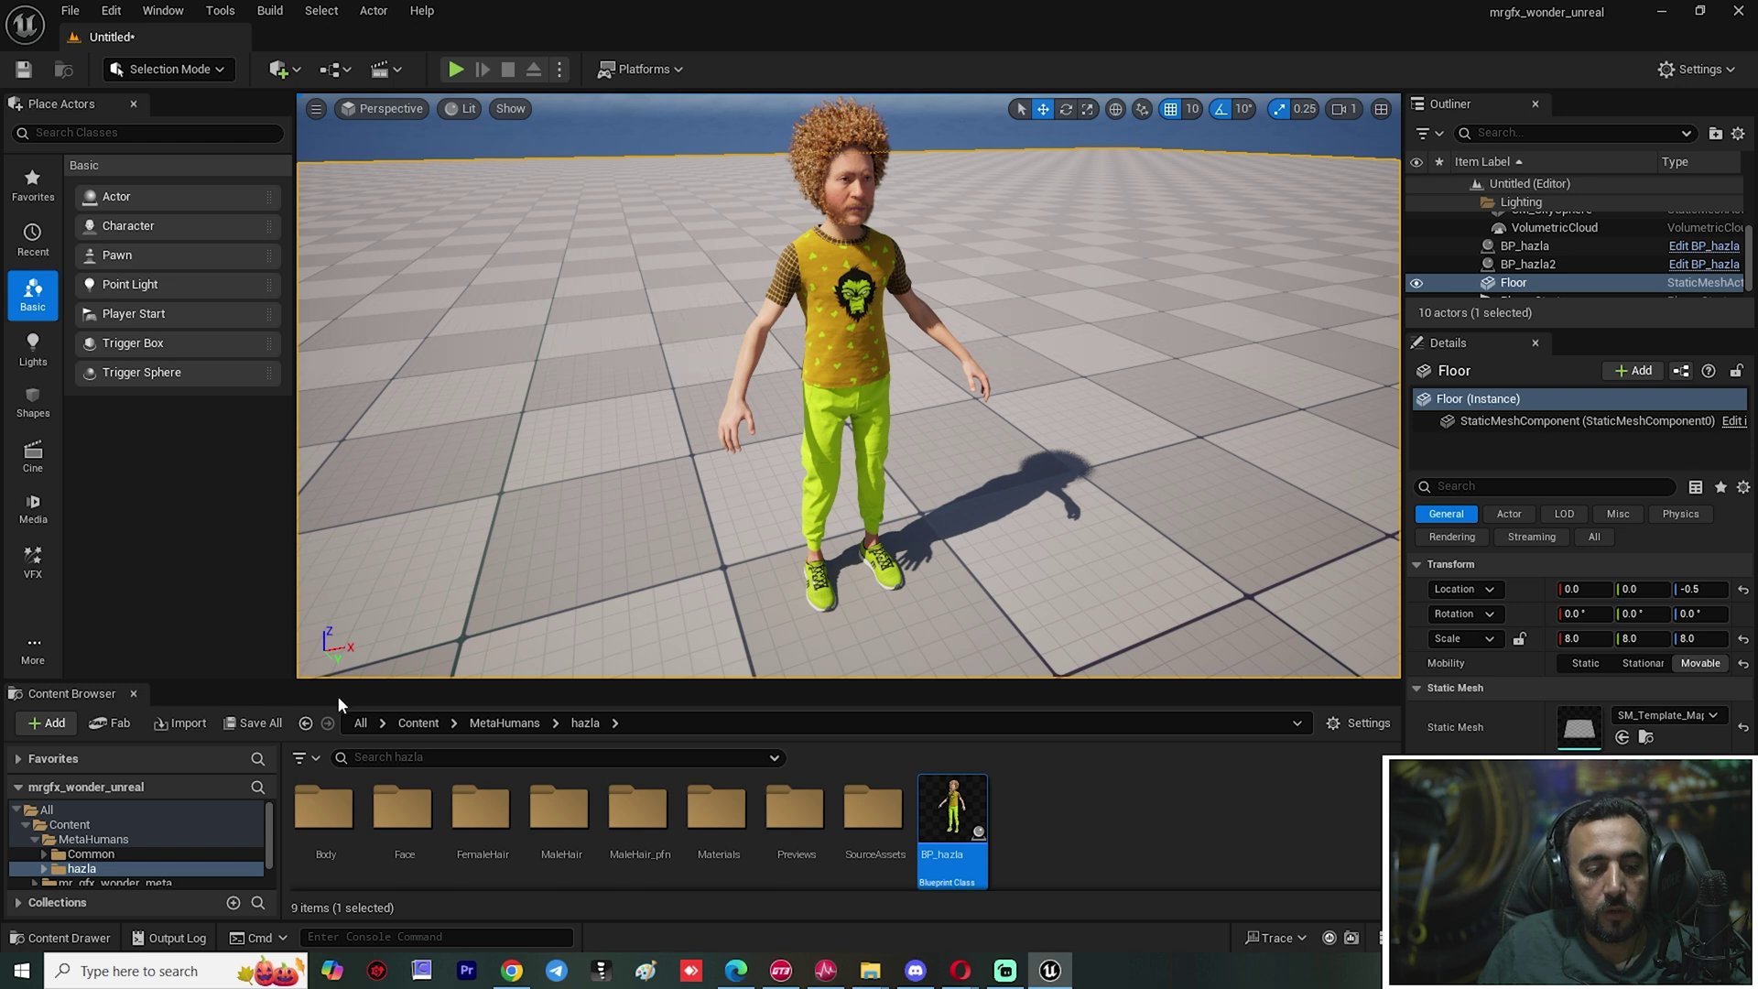
Open Retarget Animations for the talking_01 sequence in the animation folder of mr_gfx_wonder_meta
drag(342, 682, 342, 528)
click(157, 730)
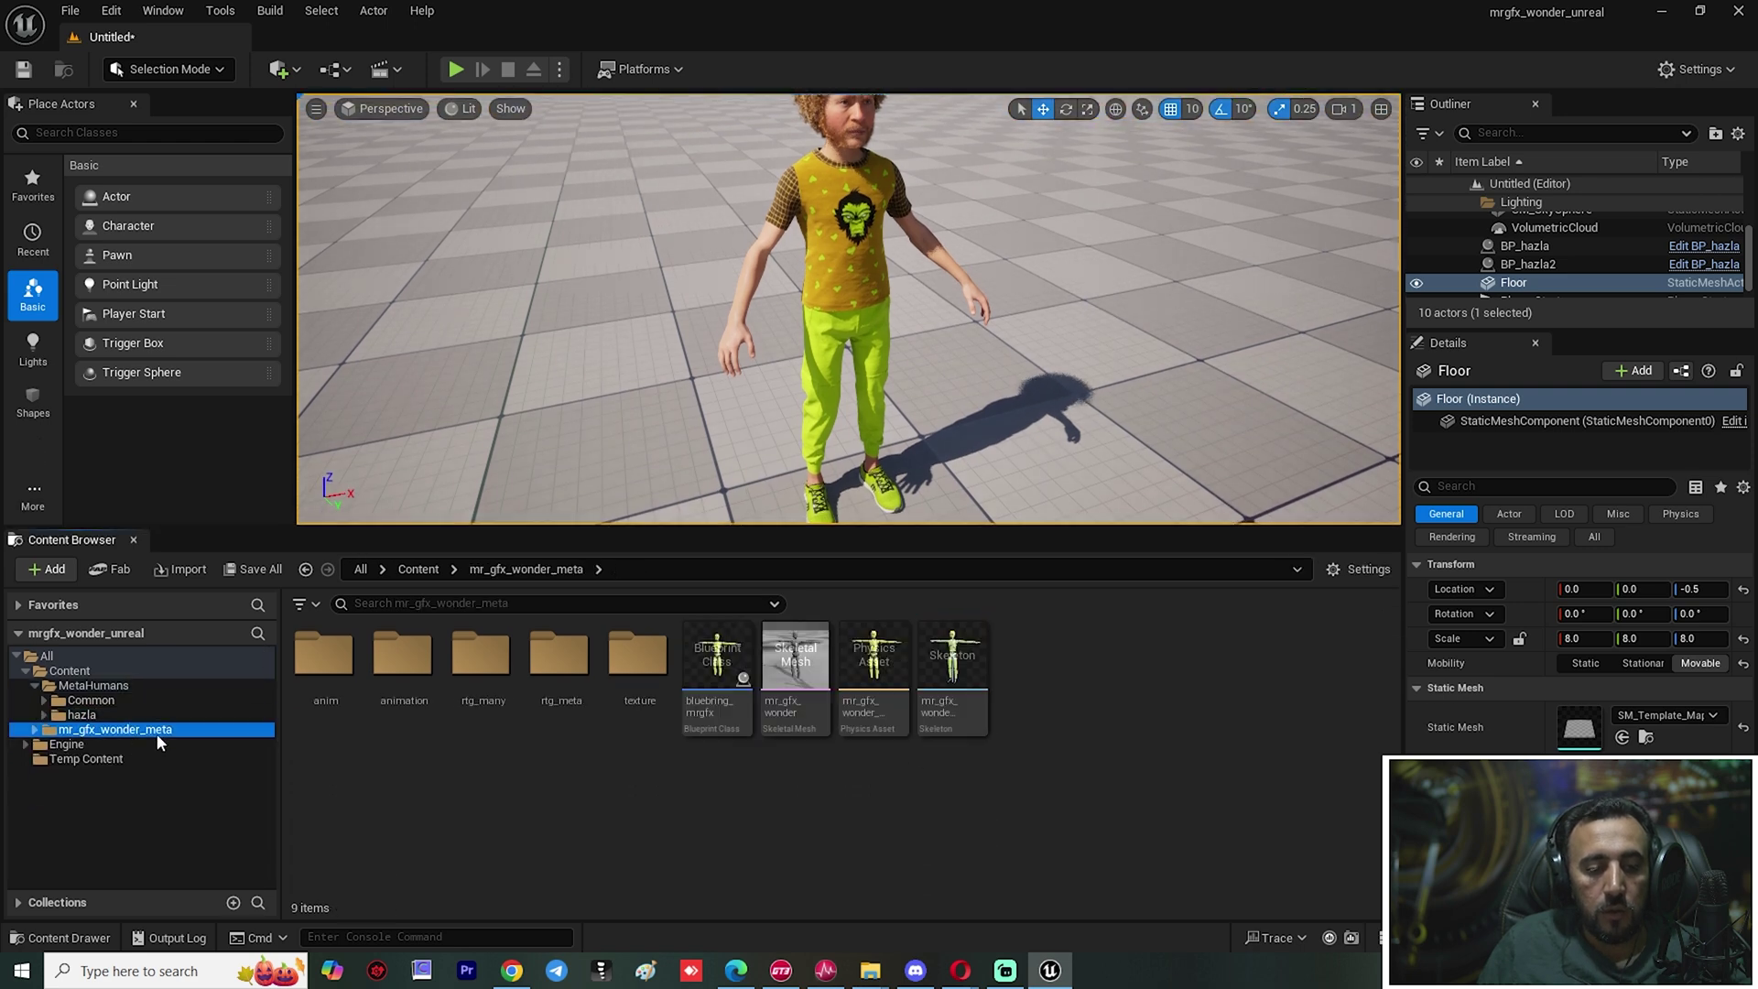
double_click(402, 654)
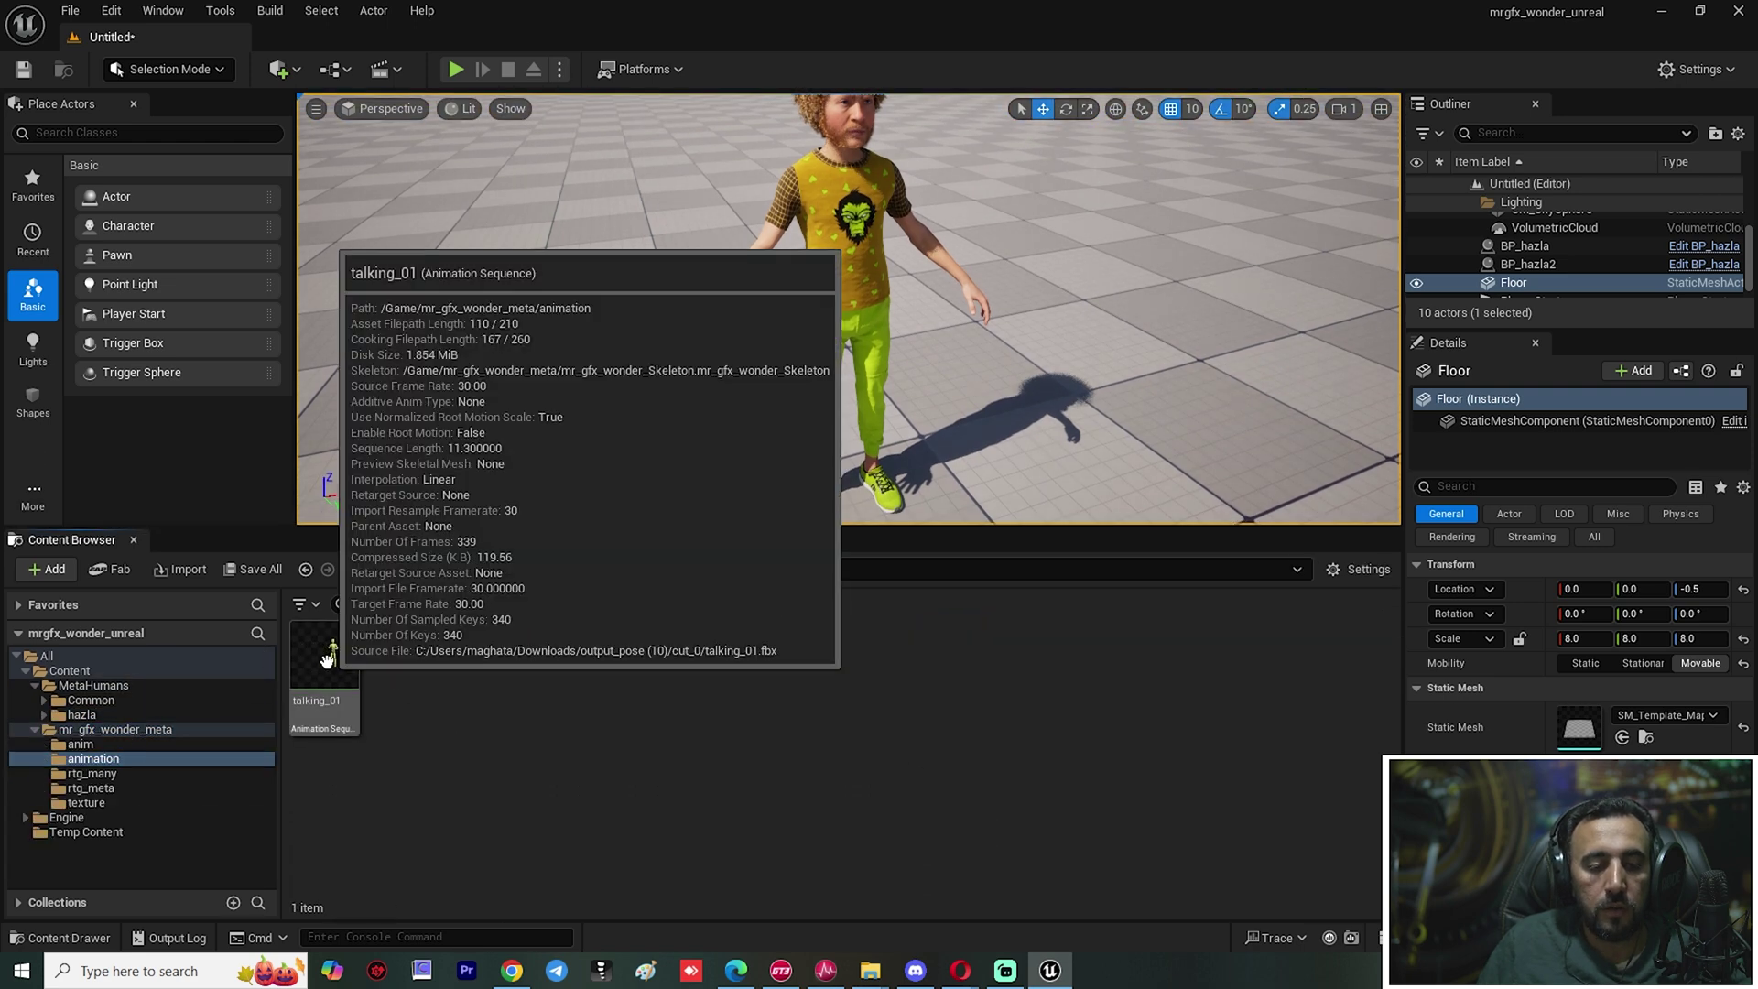
right_click(327, 657)
click(579, 378)
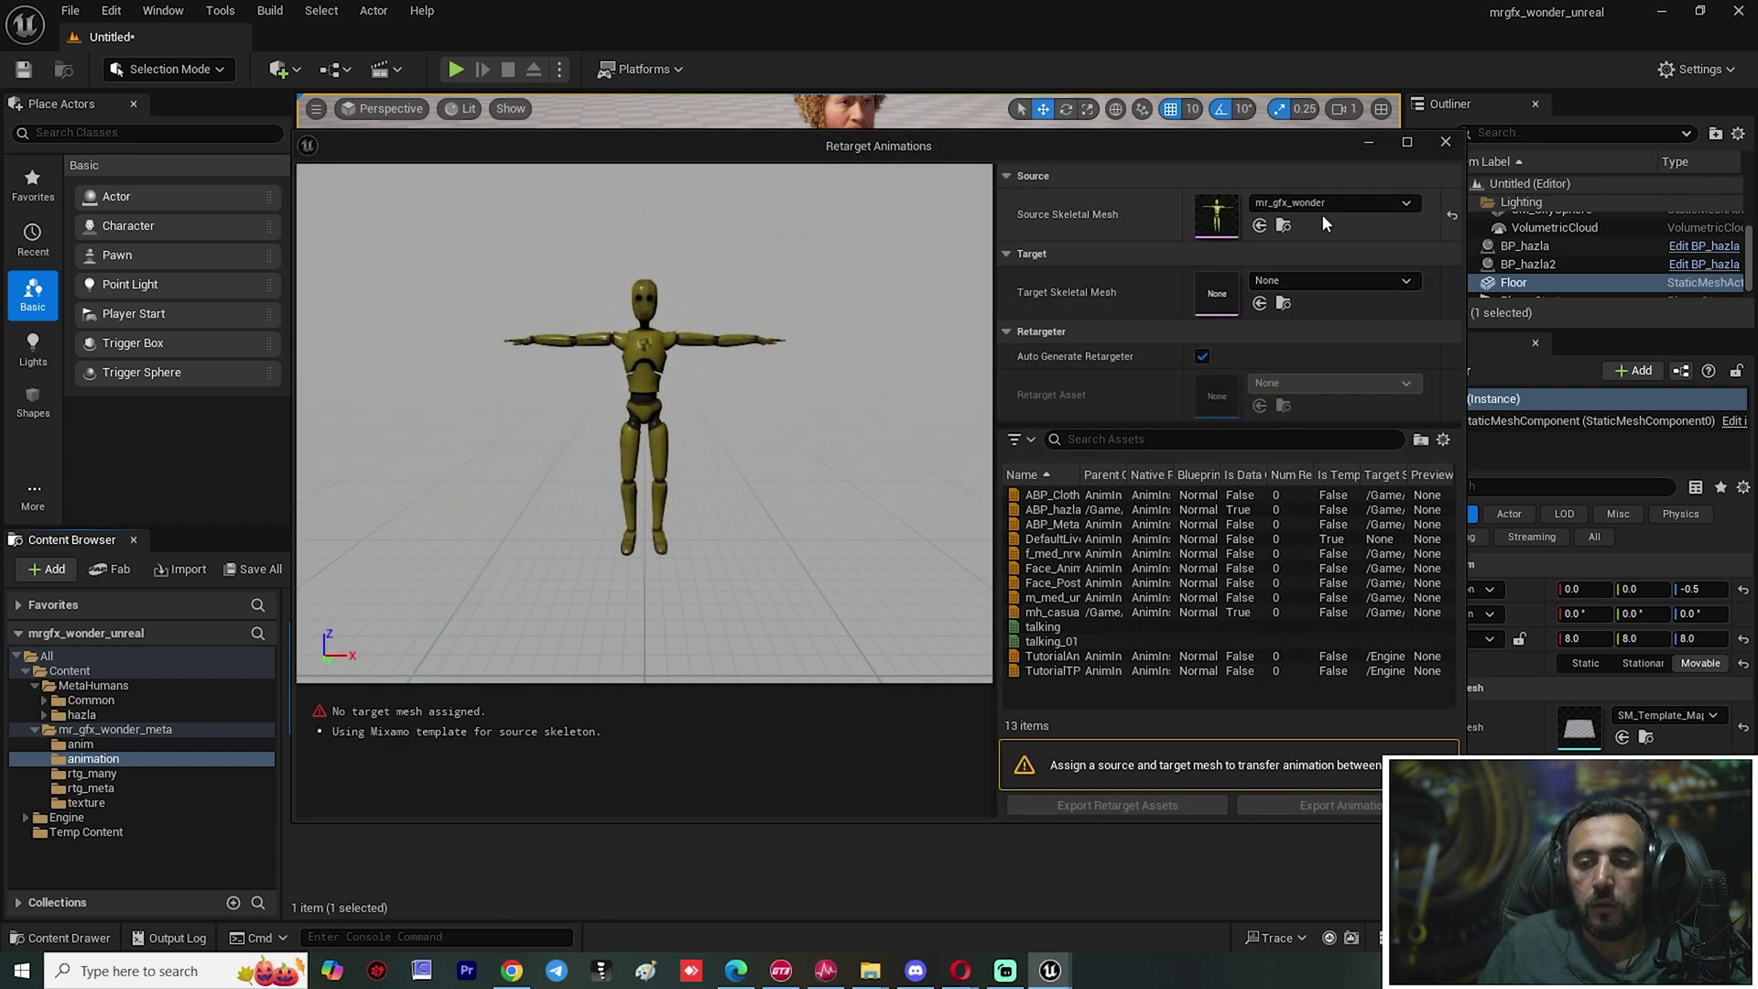
Set the target skeletal mesh to m_med_unw_body, keeping mr_gfx_wonder as the source skeletal mesh
click(1272, 204)
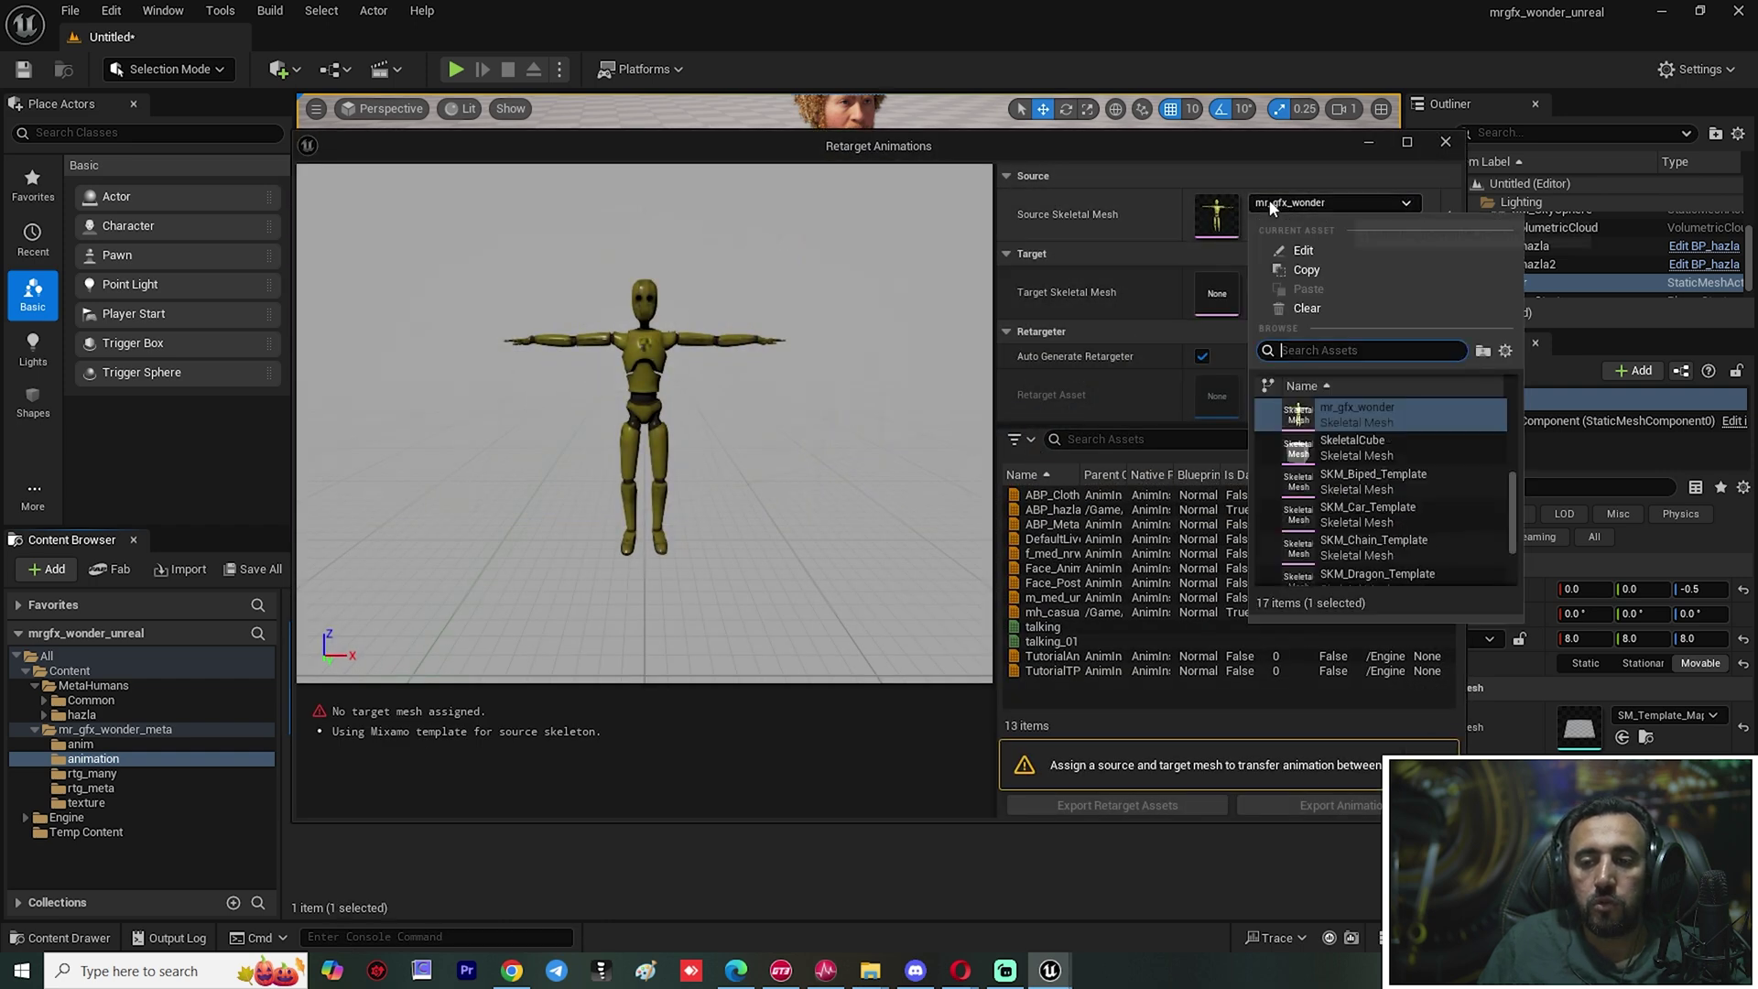
click(1335, 207)
click(1349, 283)
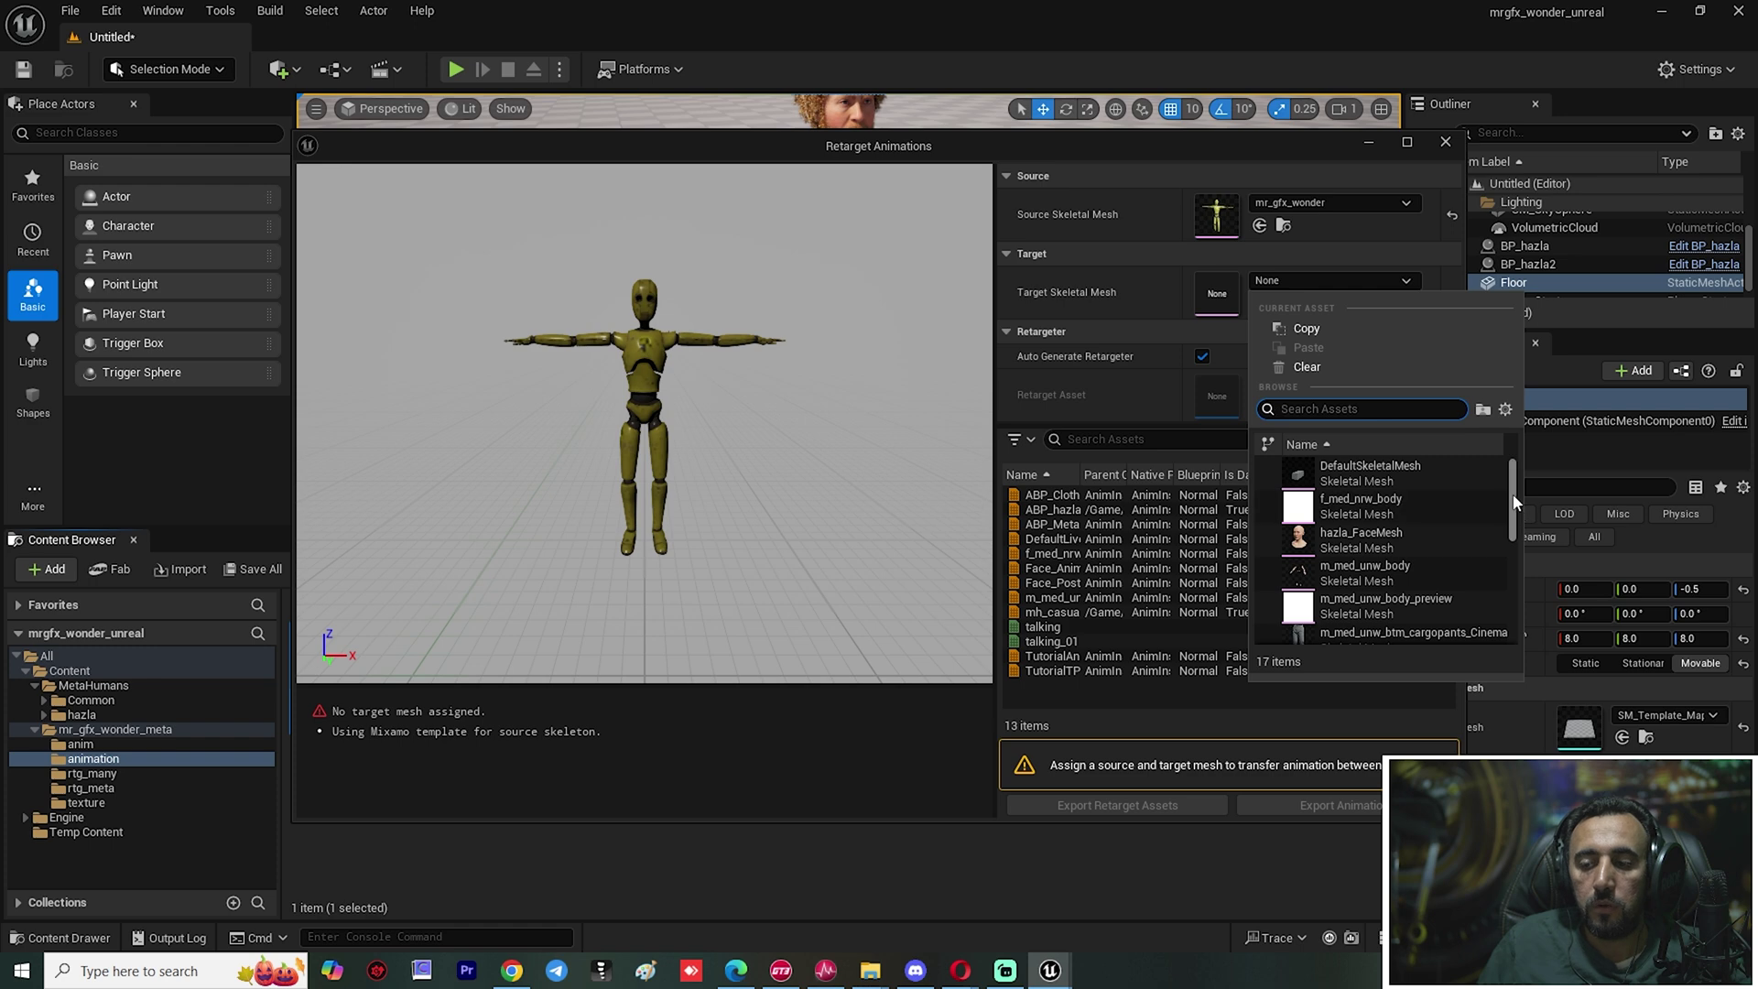
scroll(1515, 505, down, 1)
mouse_move(1354, 540)
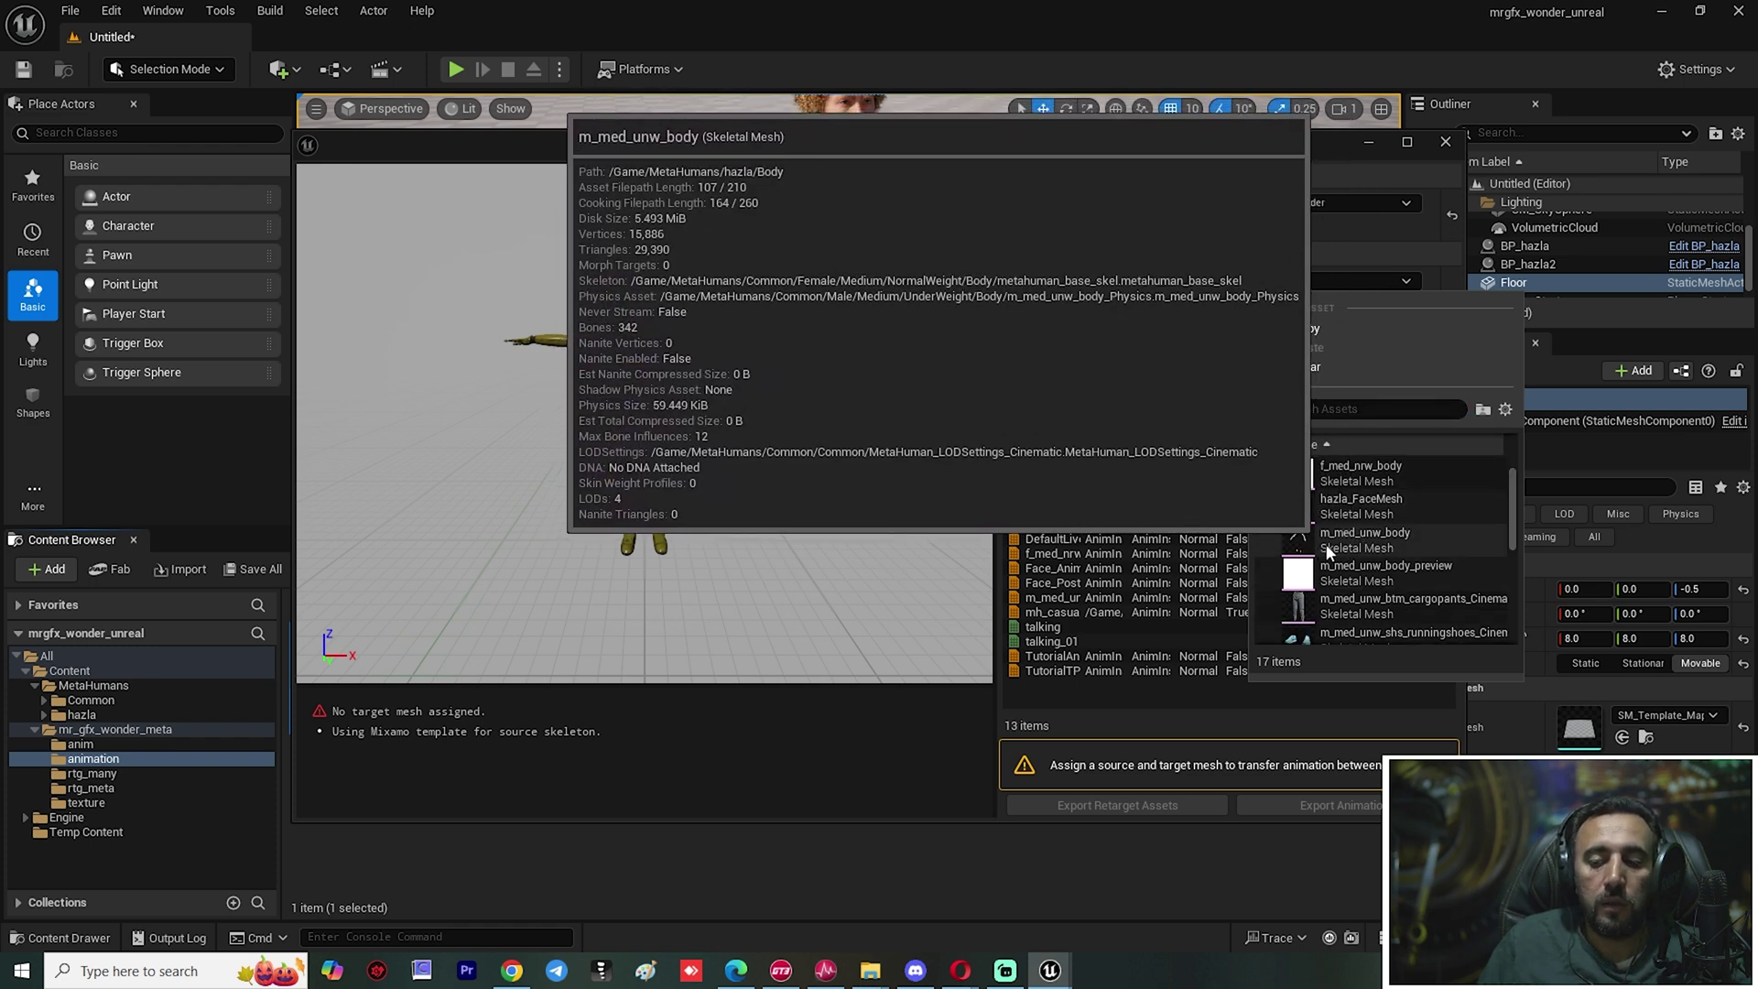
click(1428, 547)
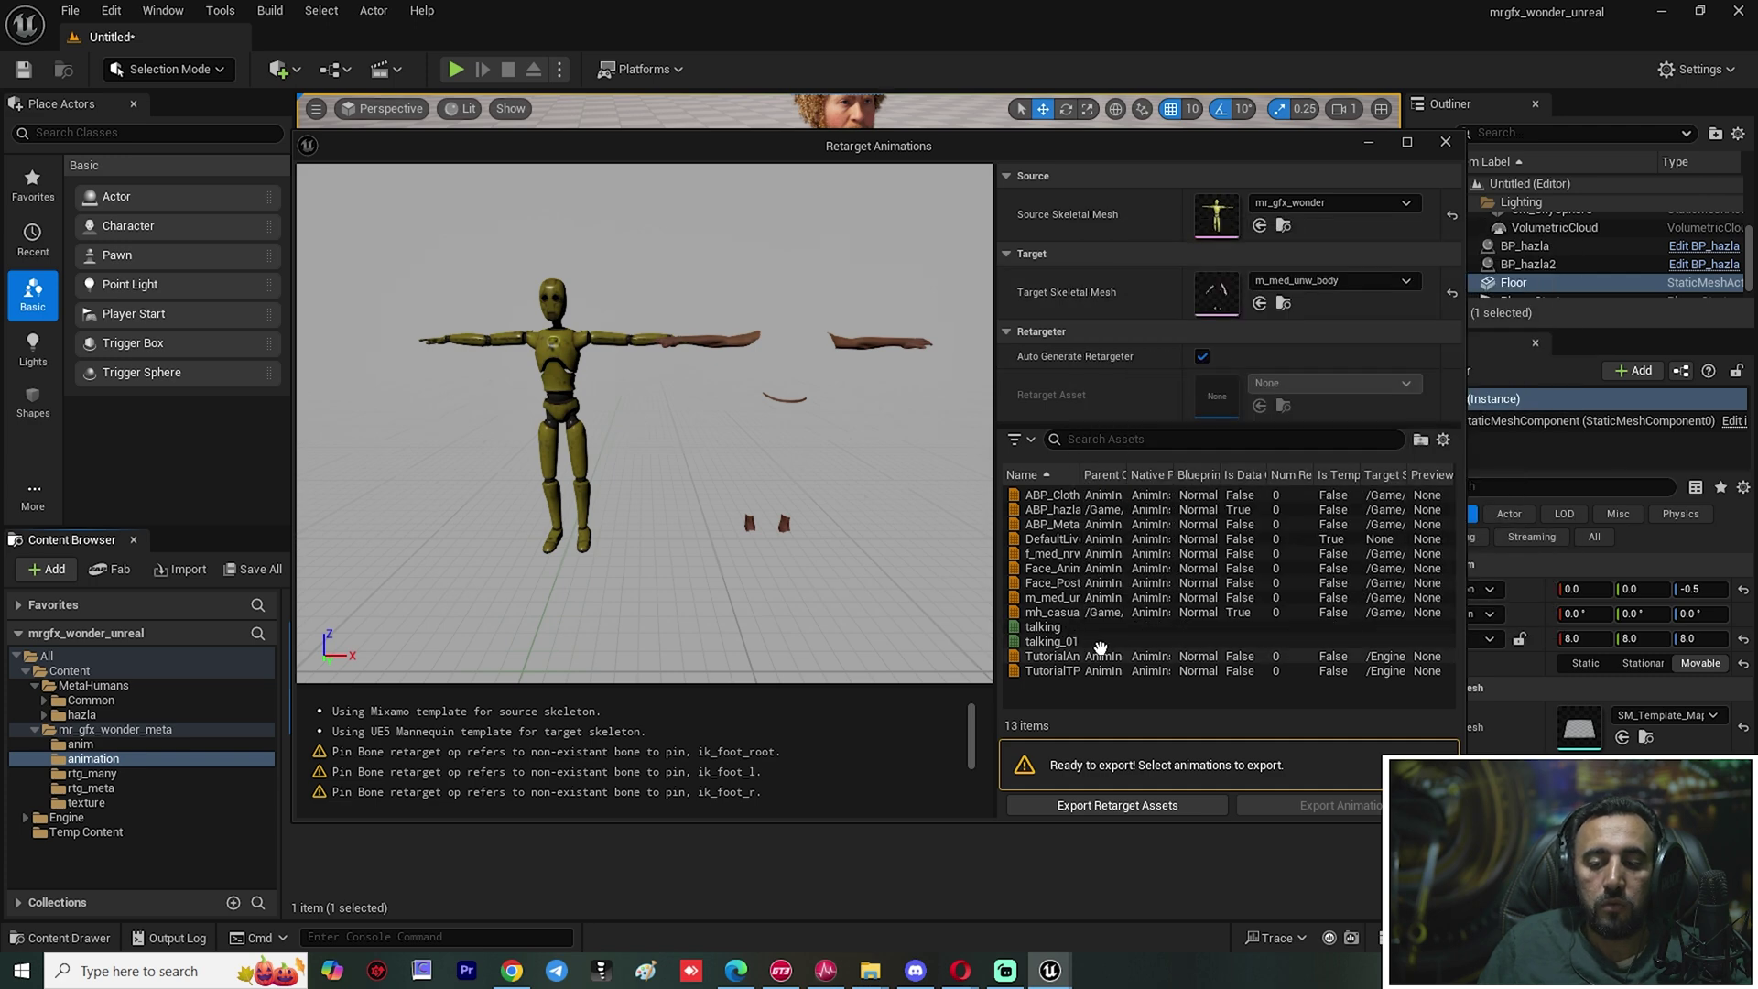
Select the talking_01 animation and replace the auto-generated retargeter with the MRGFX_wonder_metahuman retarget asset
click(1067, 641)
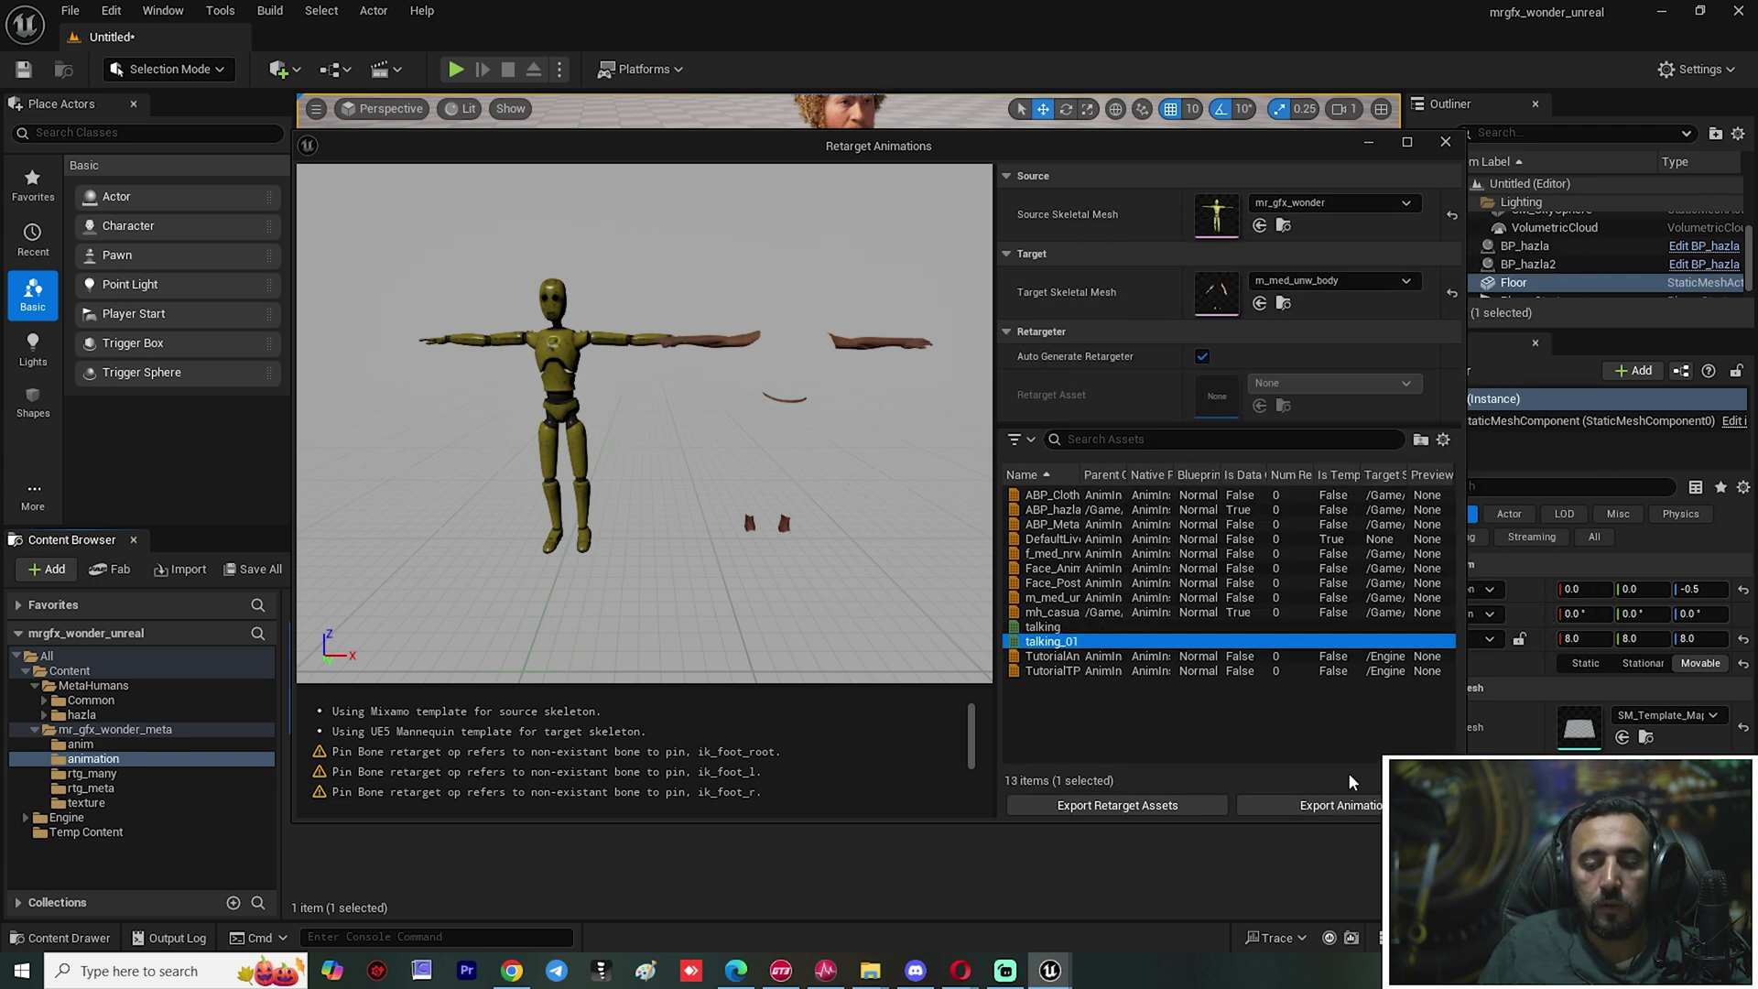
click(1202, 356)
click(1329, 382)
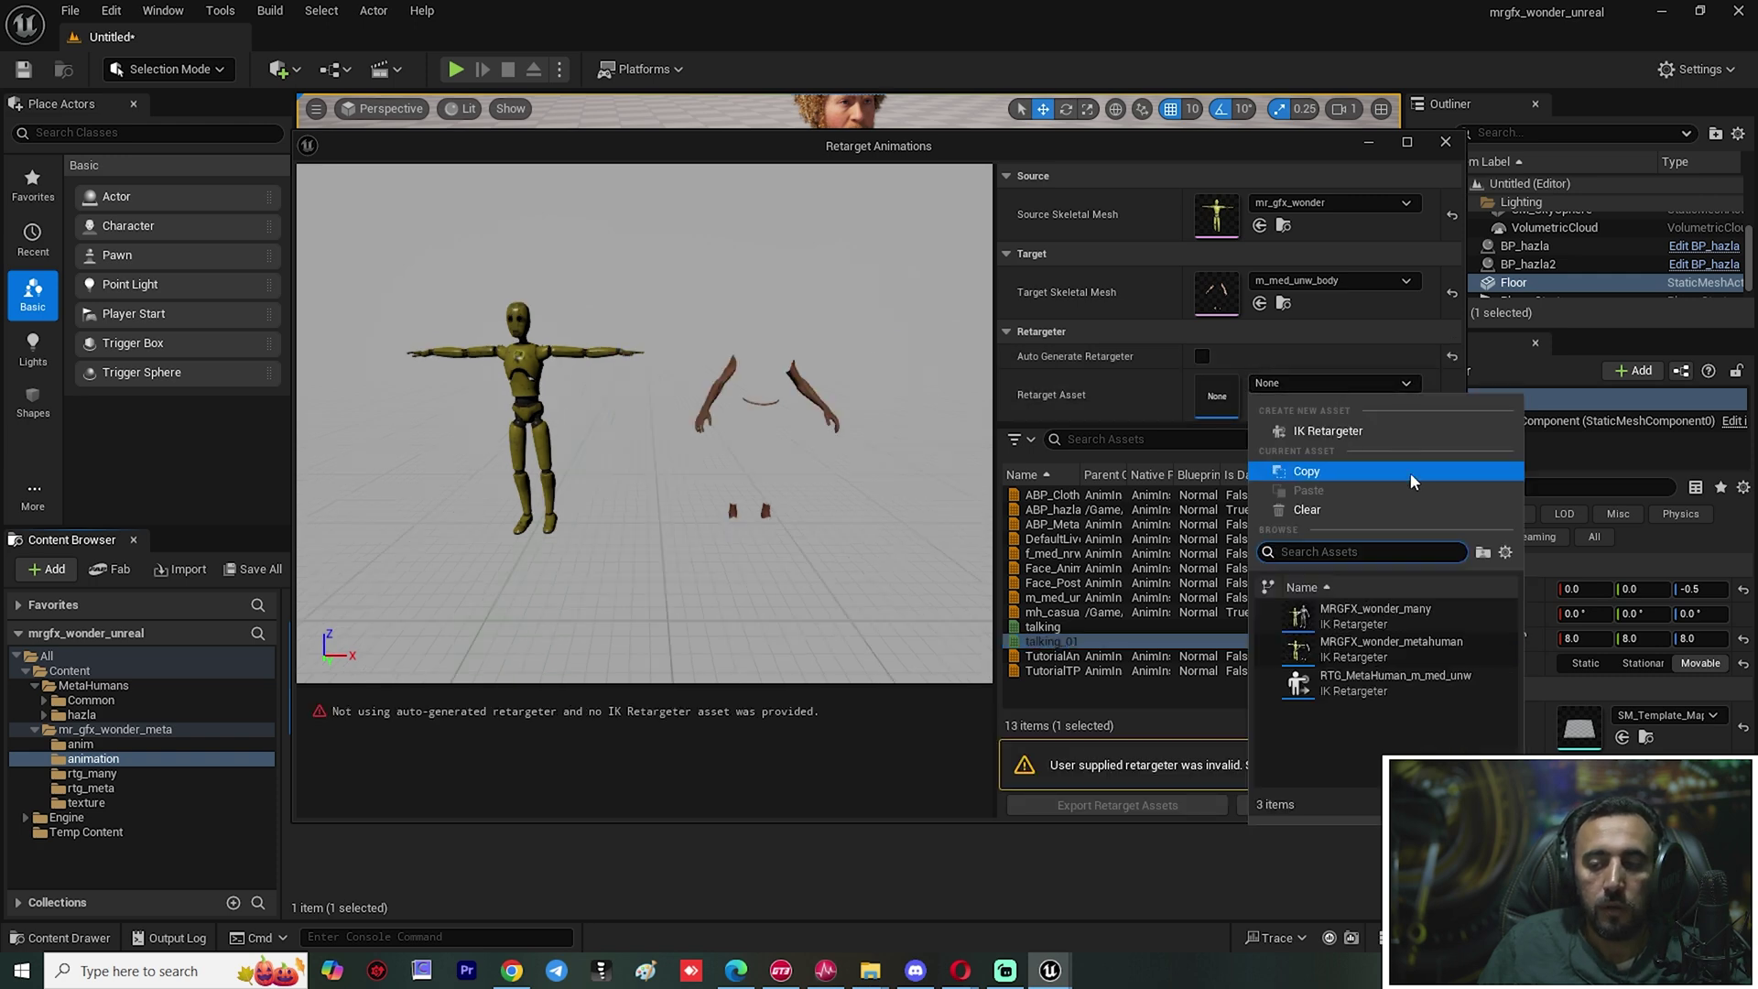
click(1373, 648)
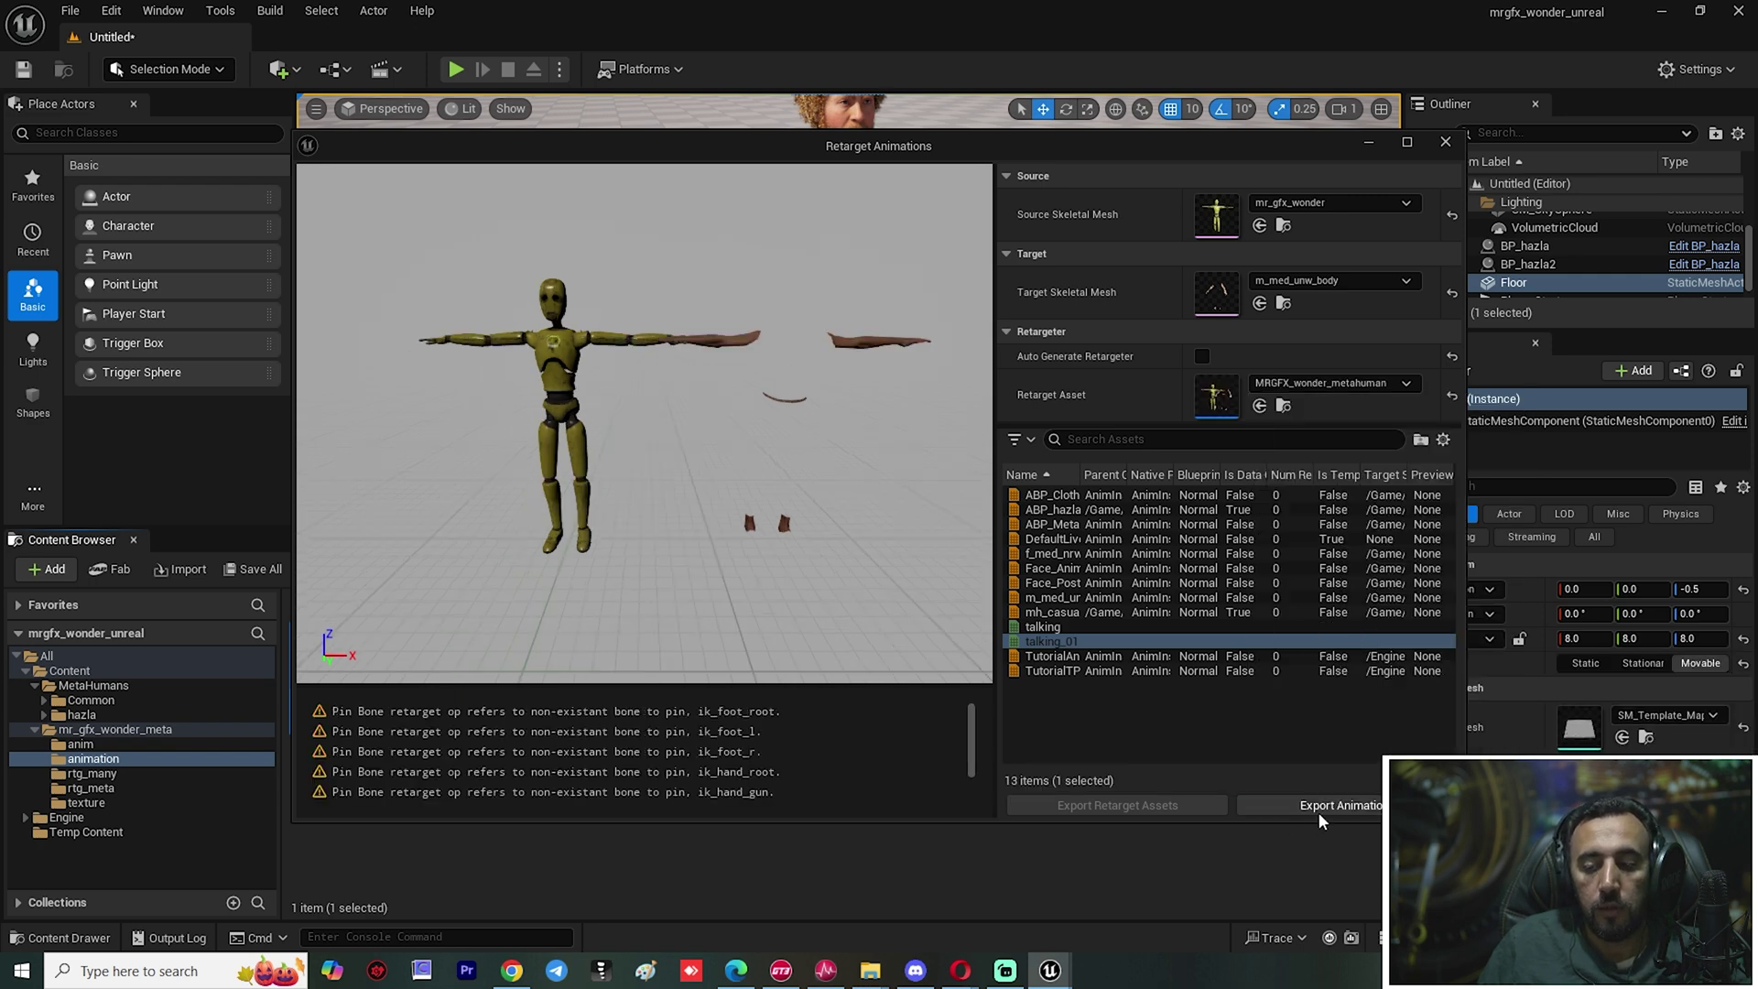
Export the retargeted talking_01 animation to a new Content folder named meta_animation, using the default batch export options
click(1320, 814)
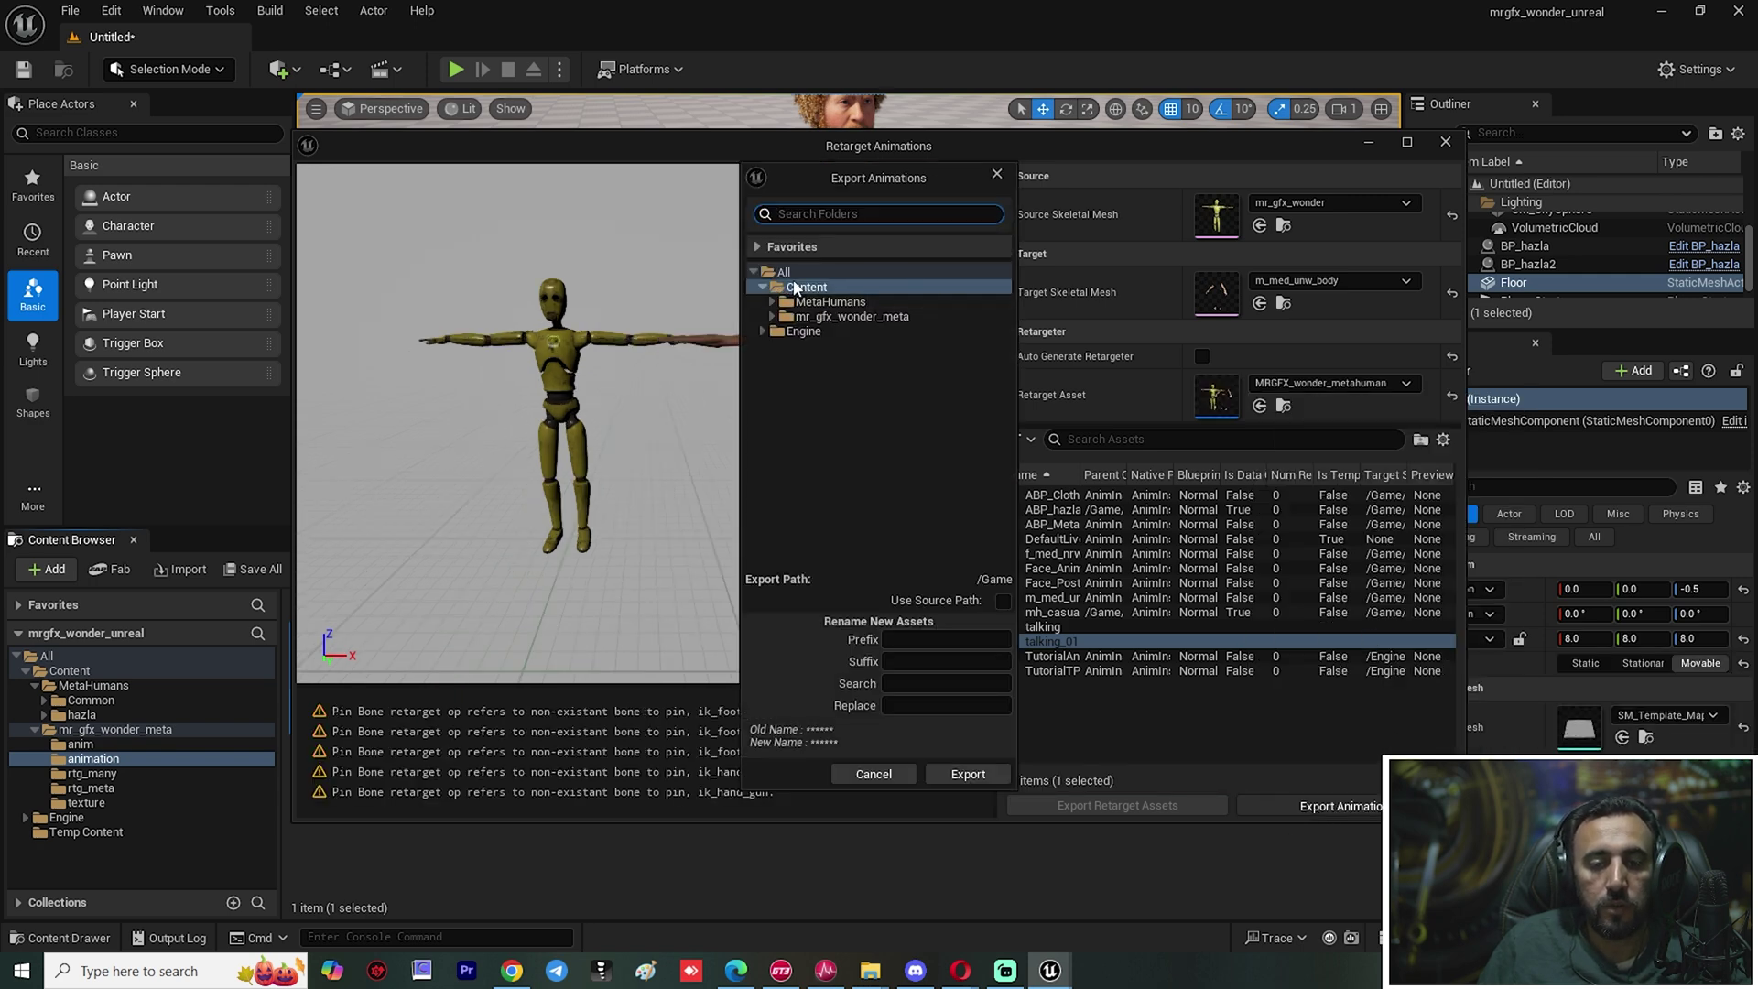
click(829, 303)
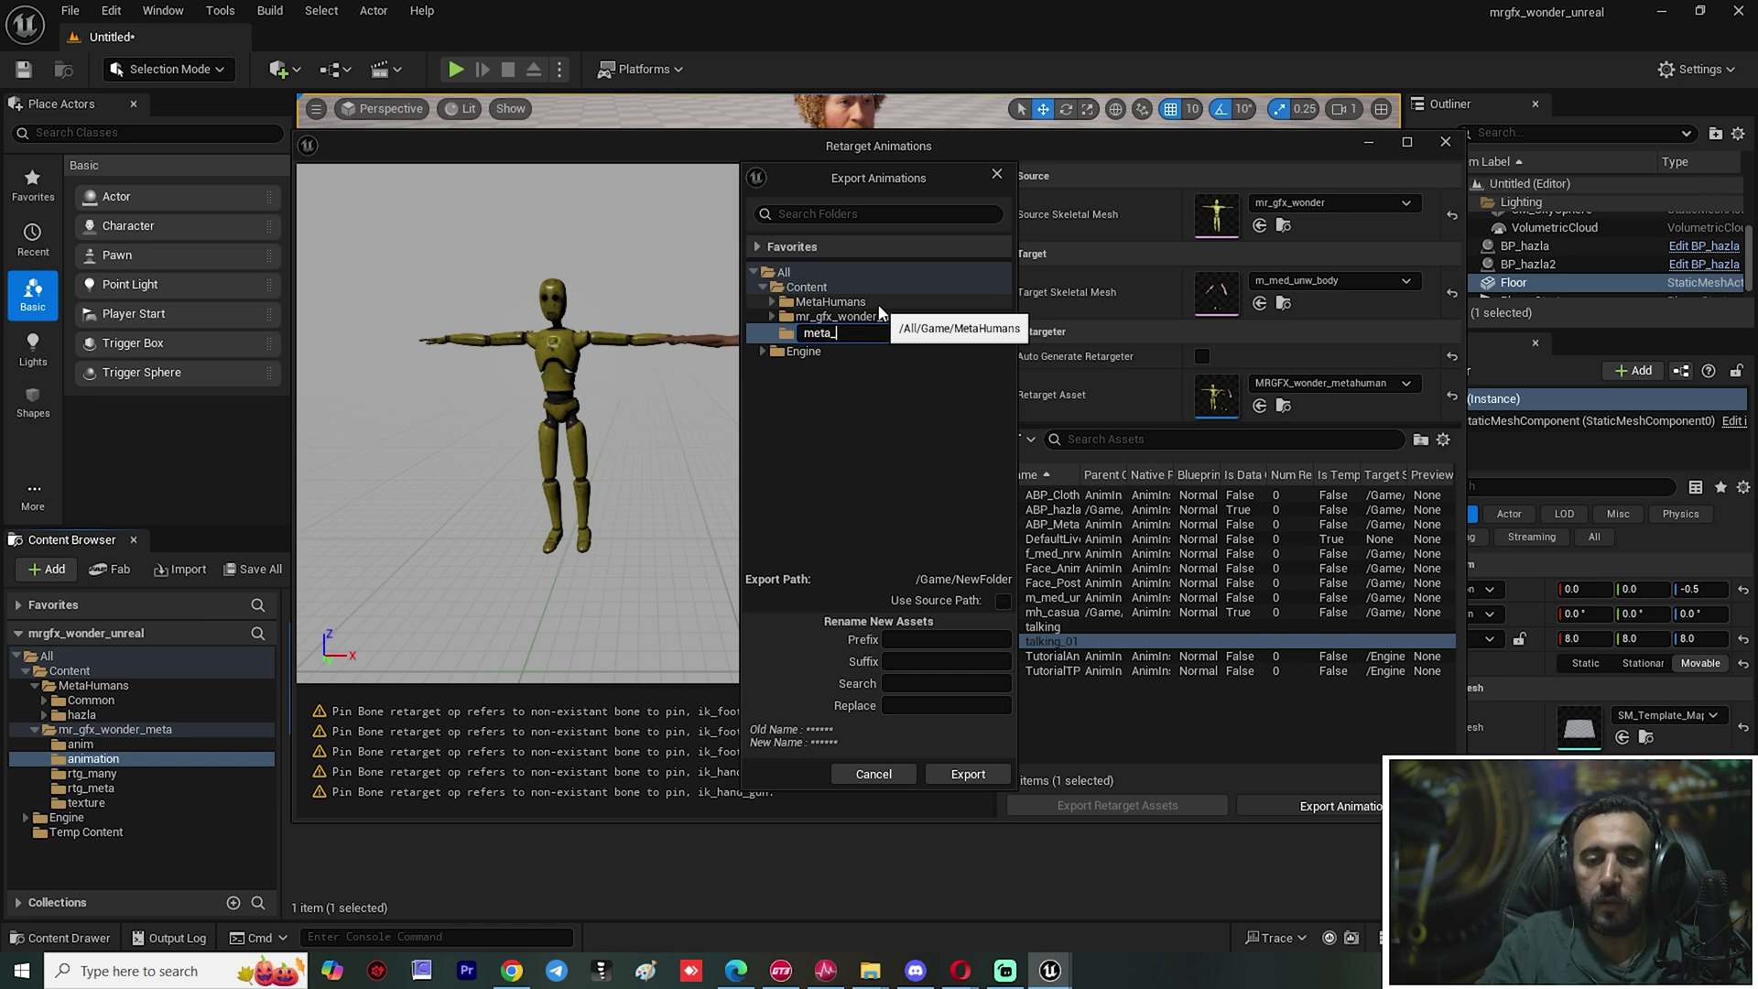
key(Return)
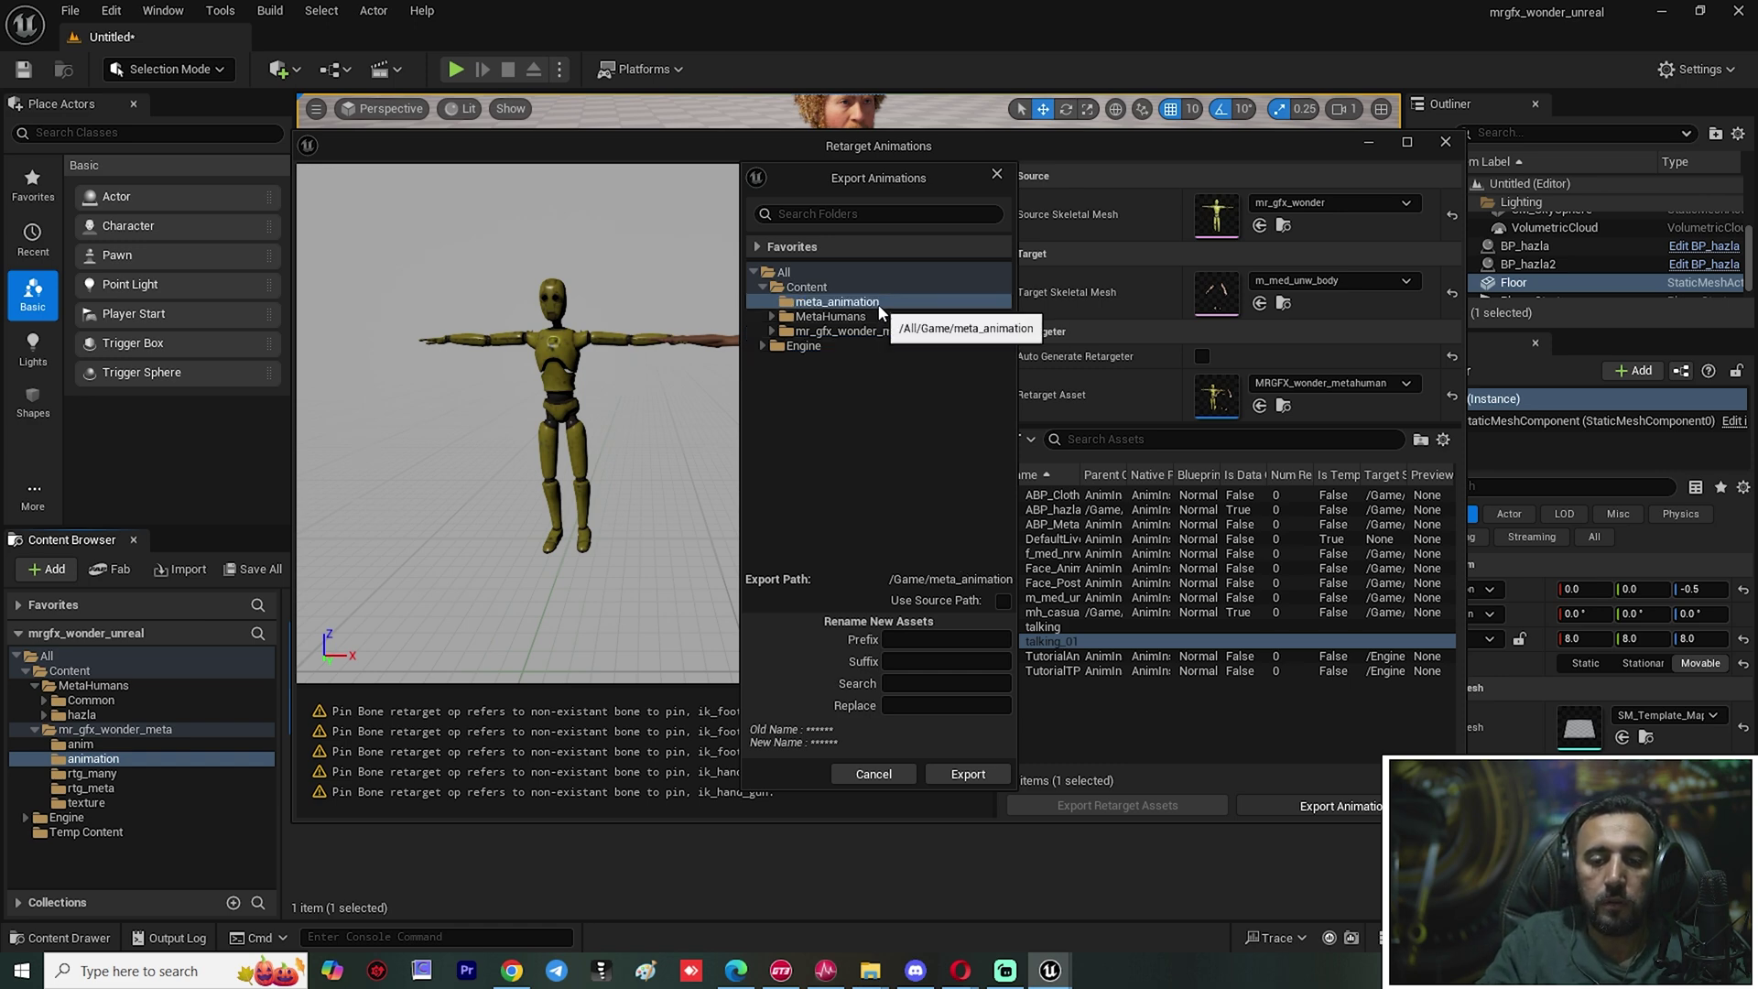
click(986, 773)
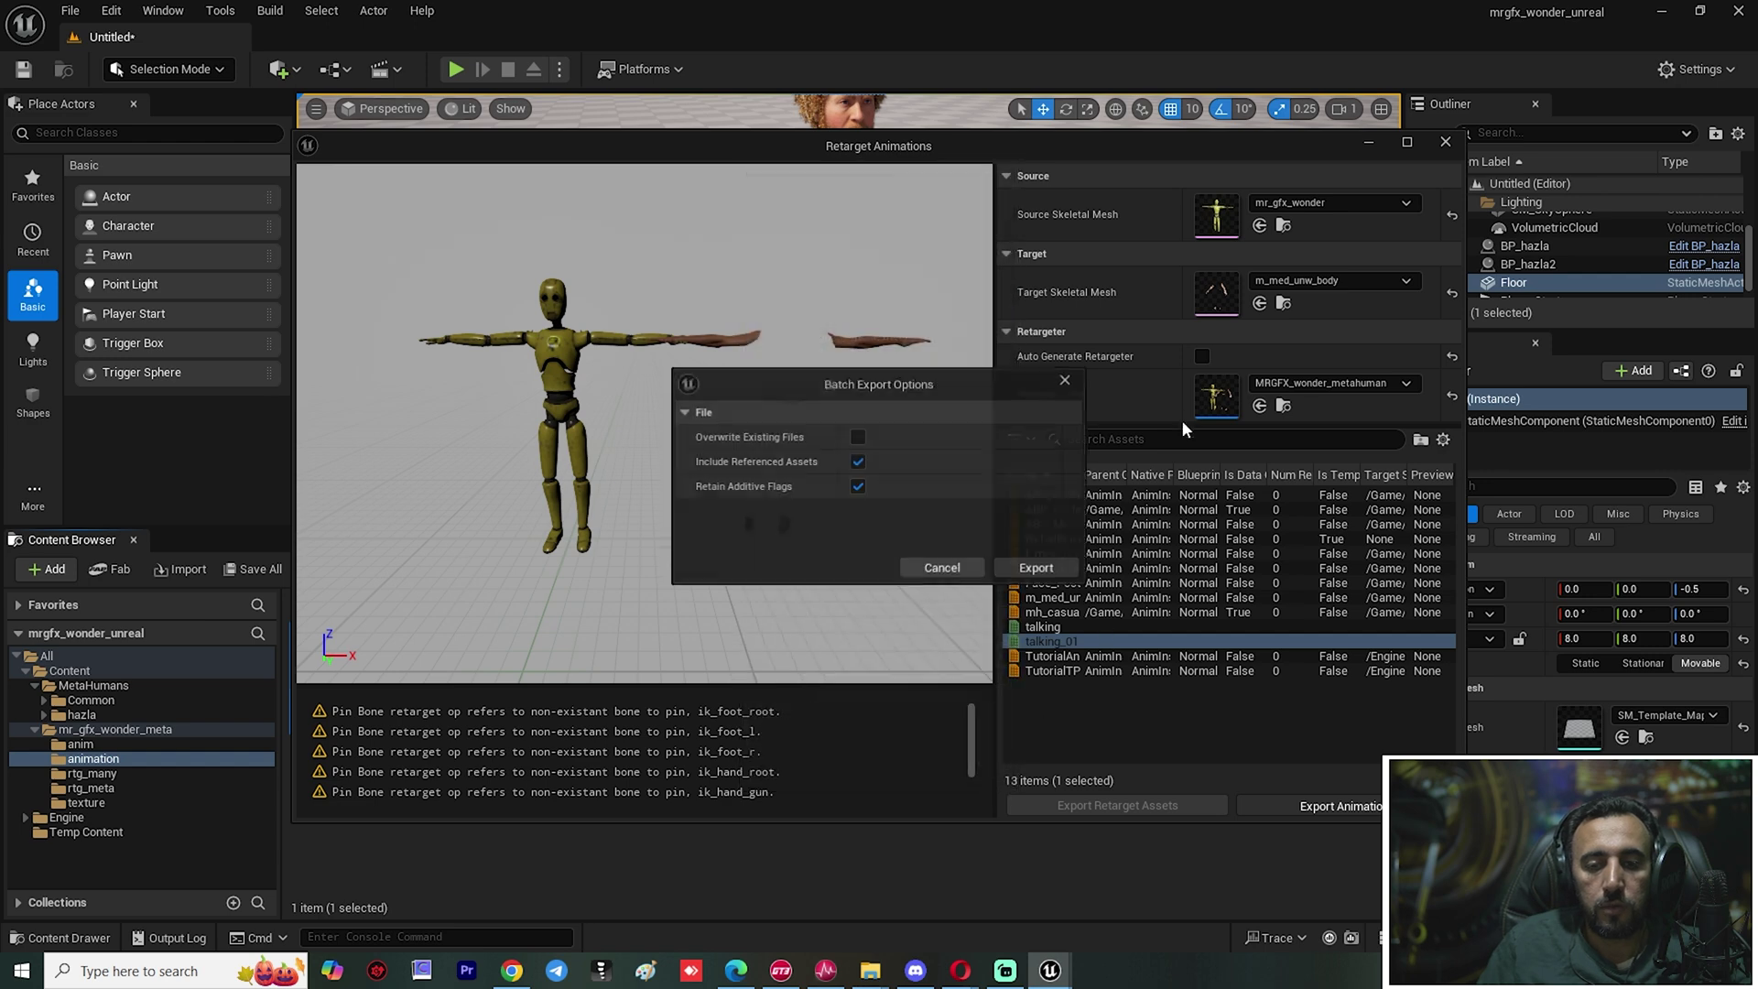
click(1023, 574)
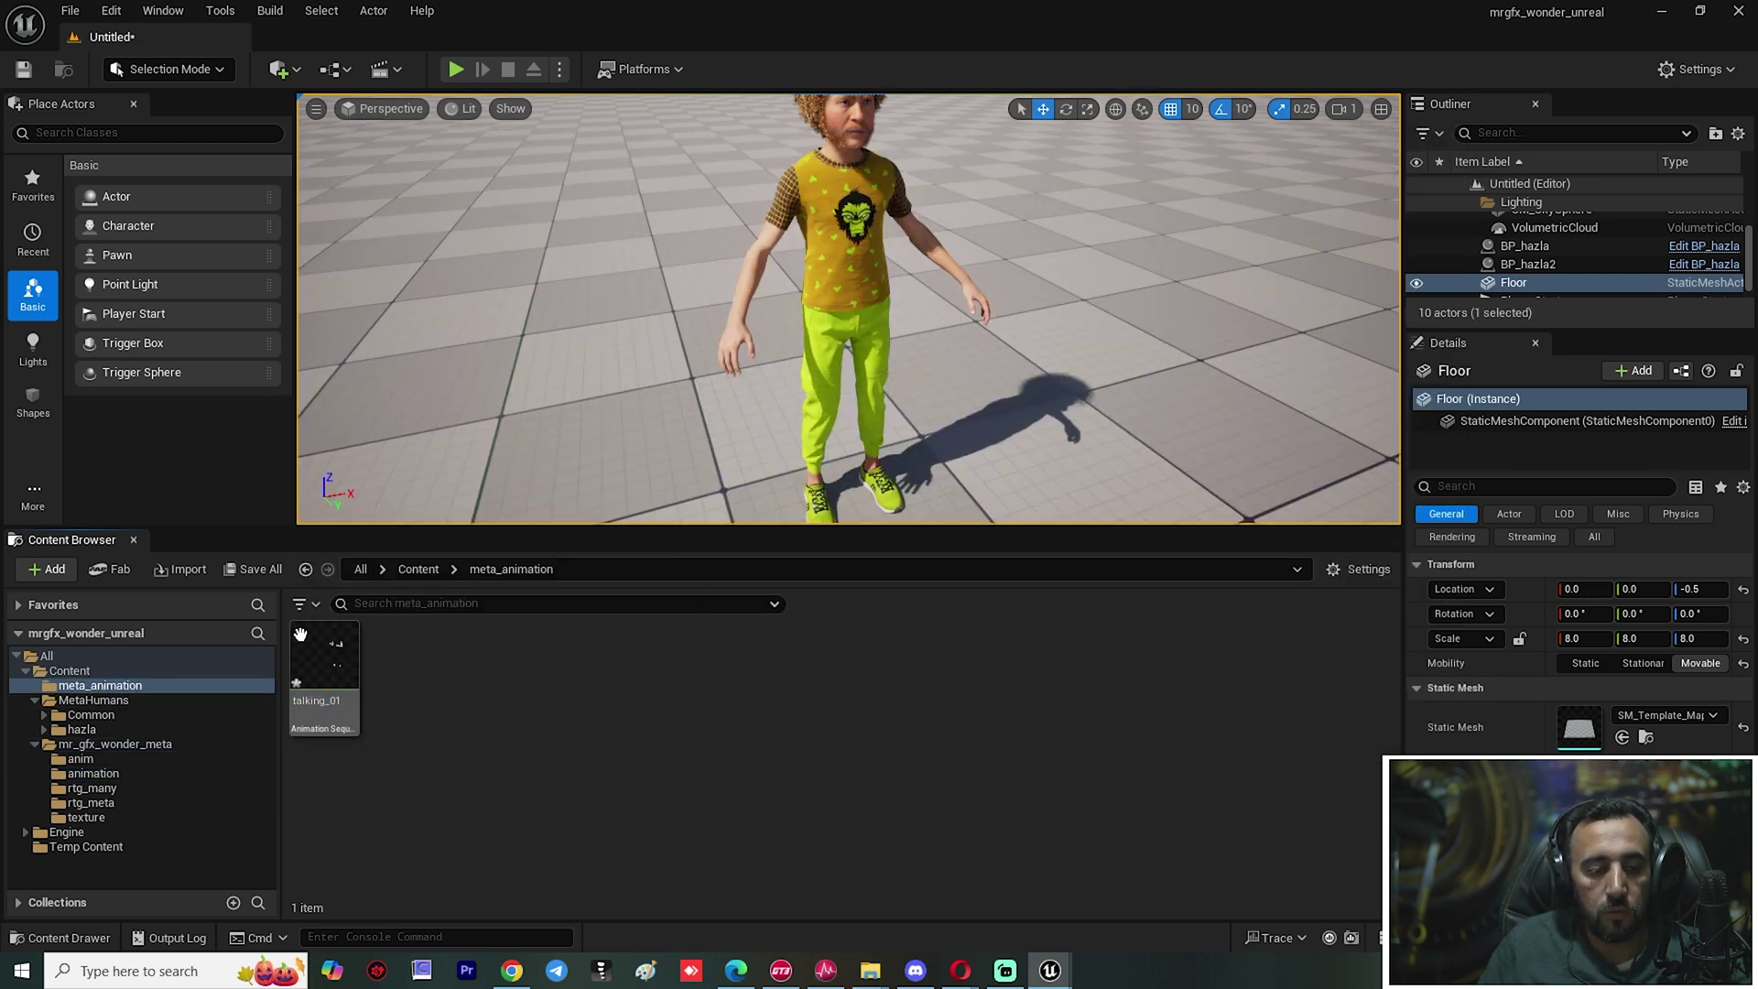
Preview the exported talking_01 sequence, close its editor and frame the BP_hazla2 character in the level
double_click(325, 659)
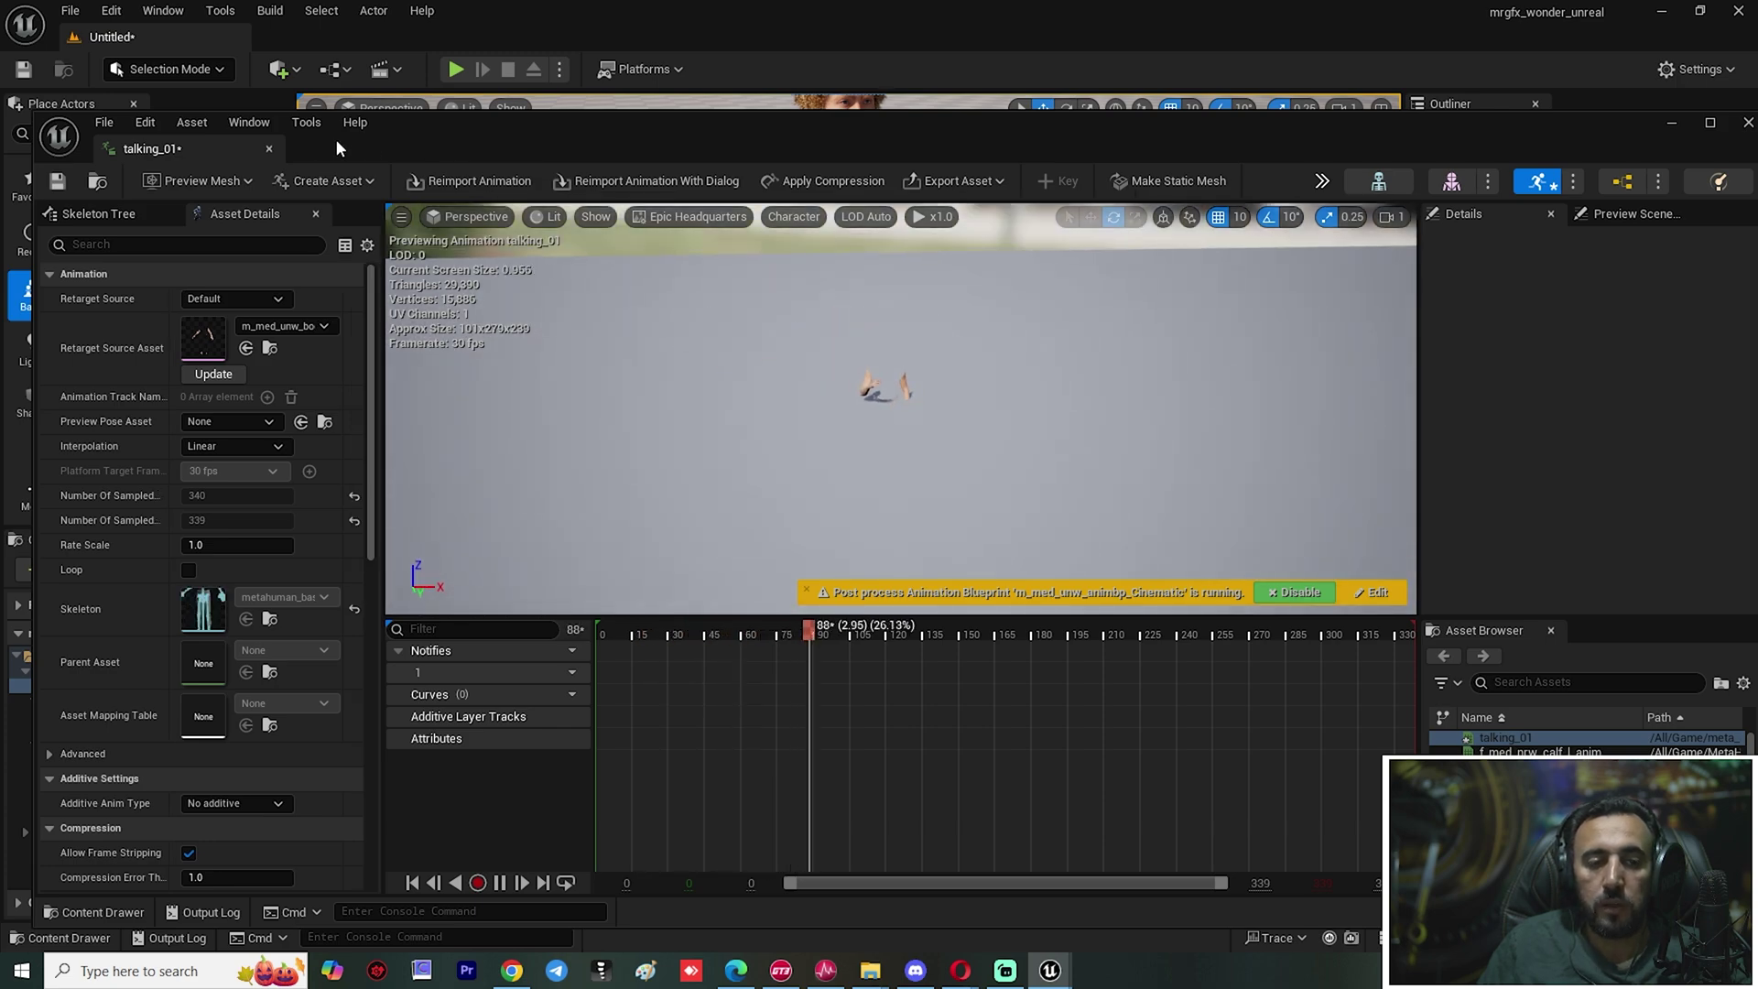
click(268, 148)
click(848, 263)
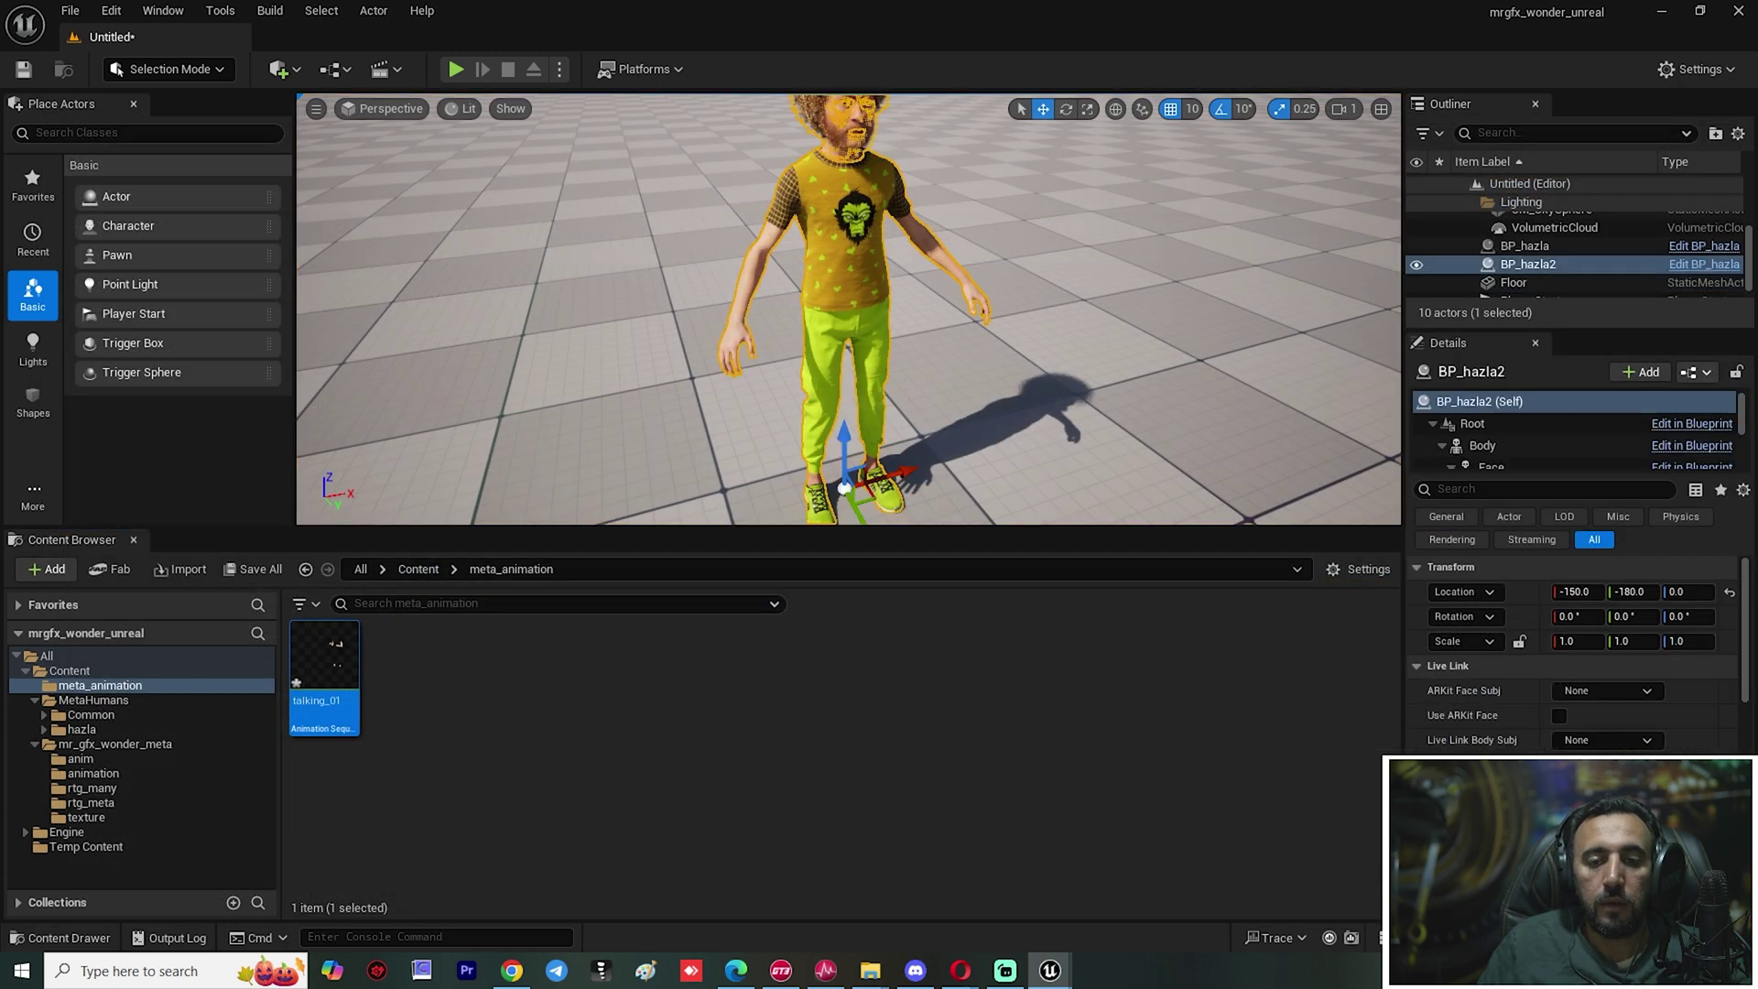
key(f)
click(1096, 338)
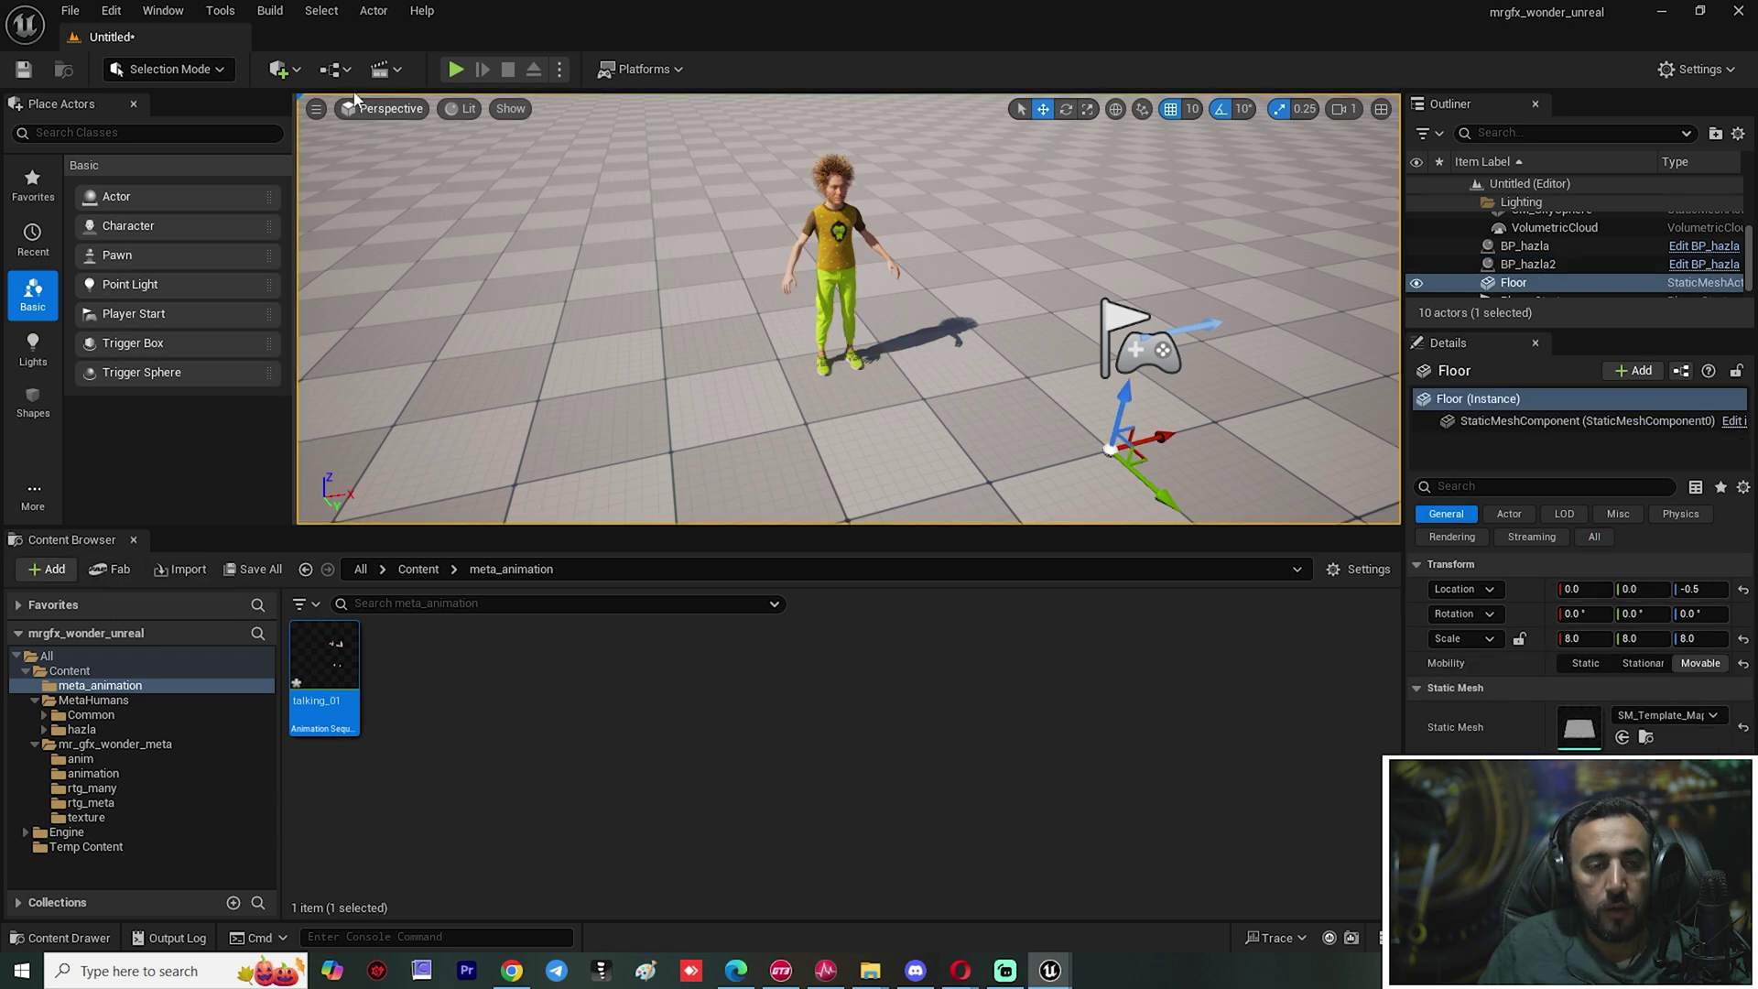
Create a Level Sequence asset in the meta_animation folder
click(383, 71)
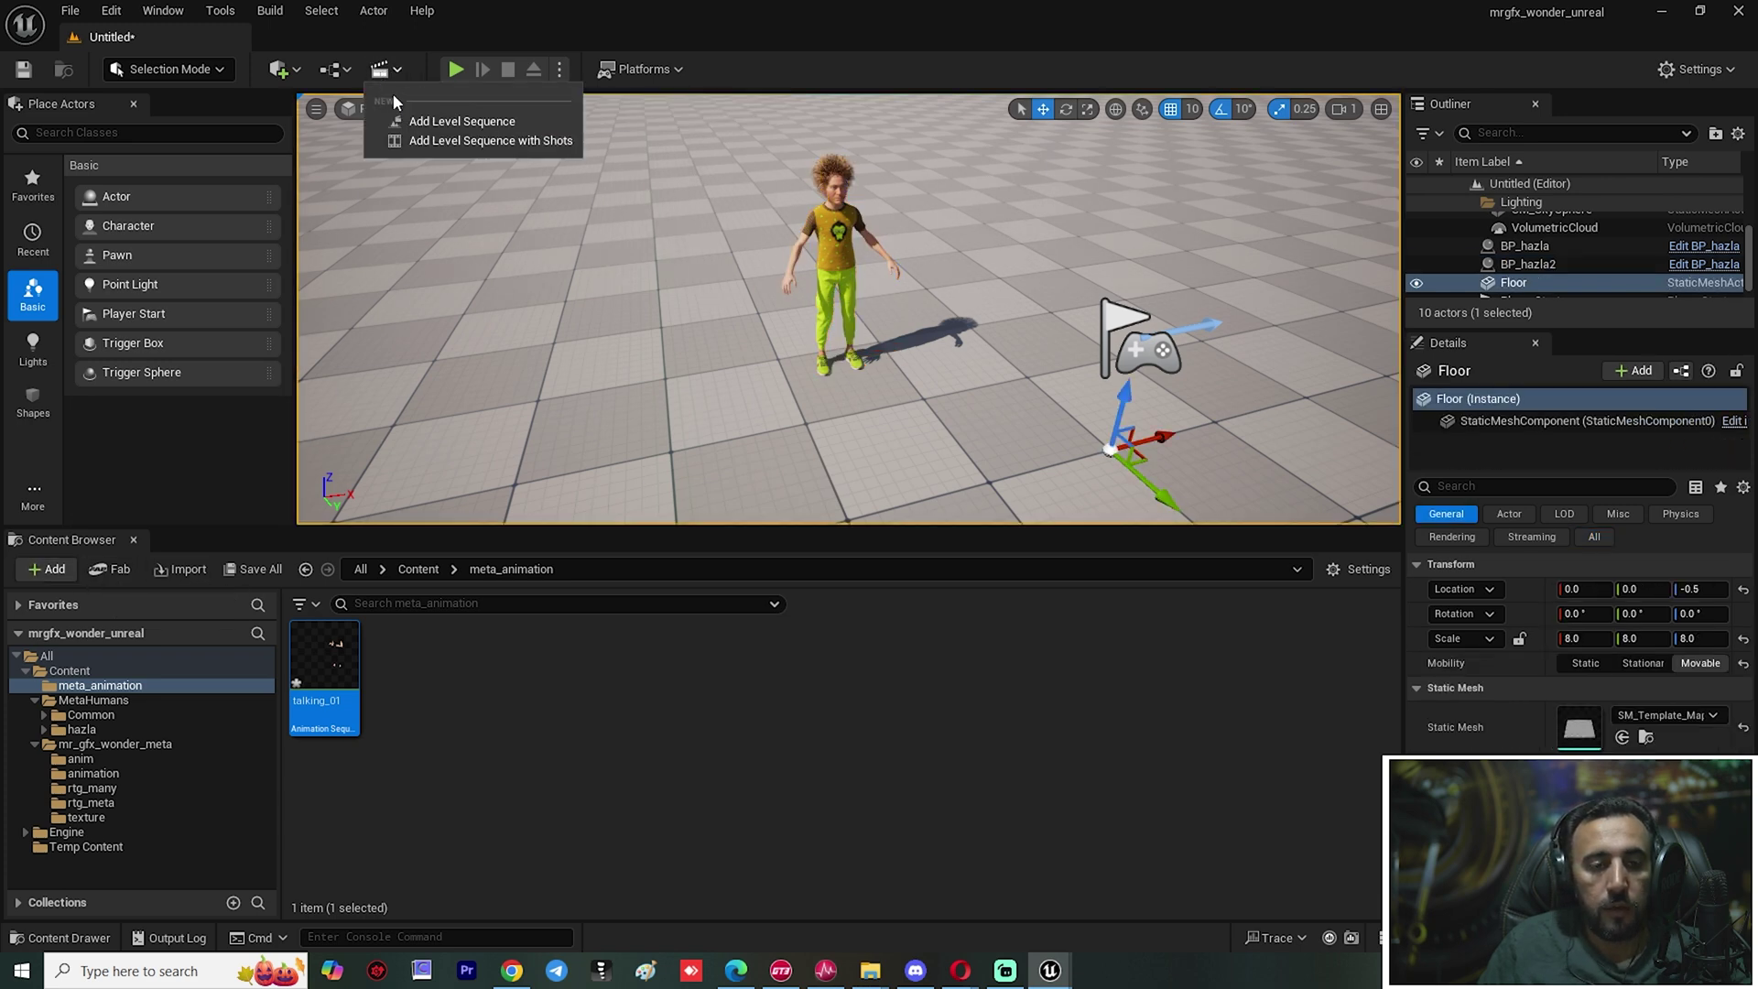
right_click(464, 657)
mouse_move(560, 645)
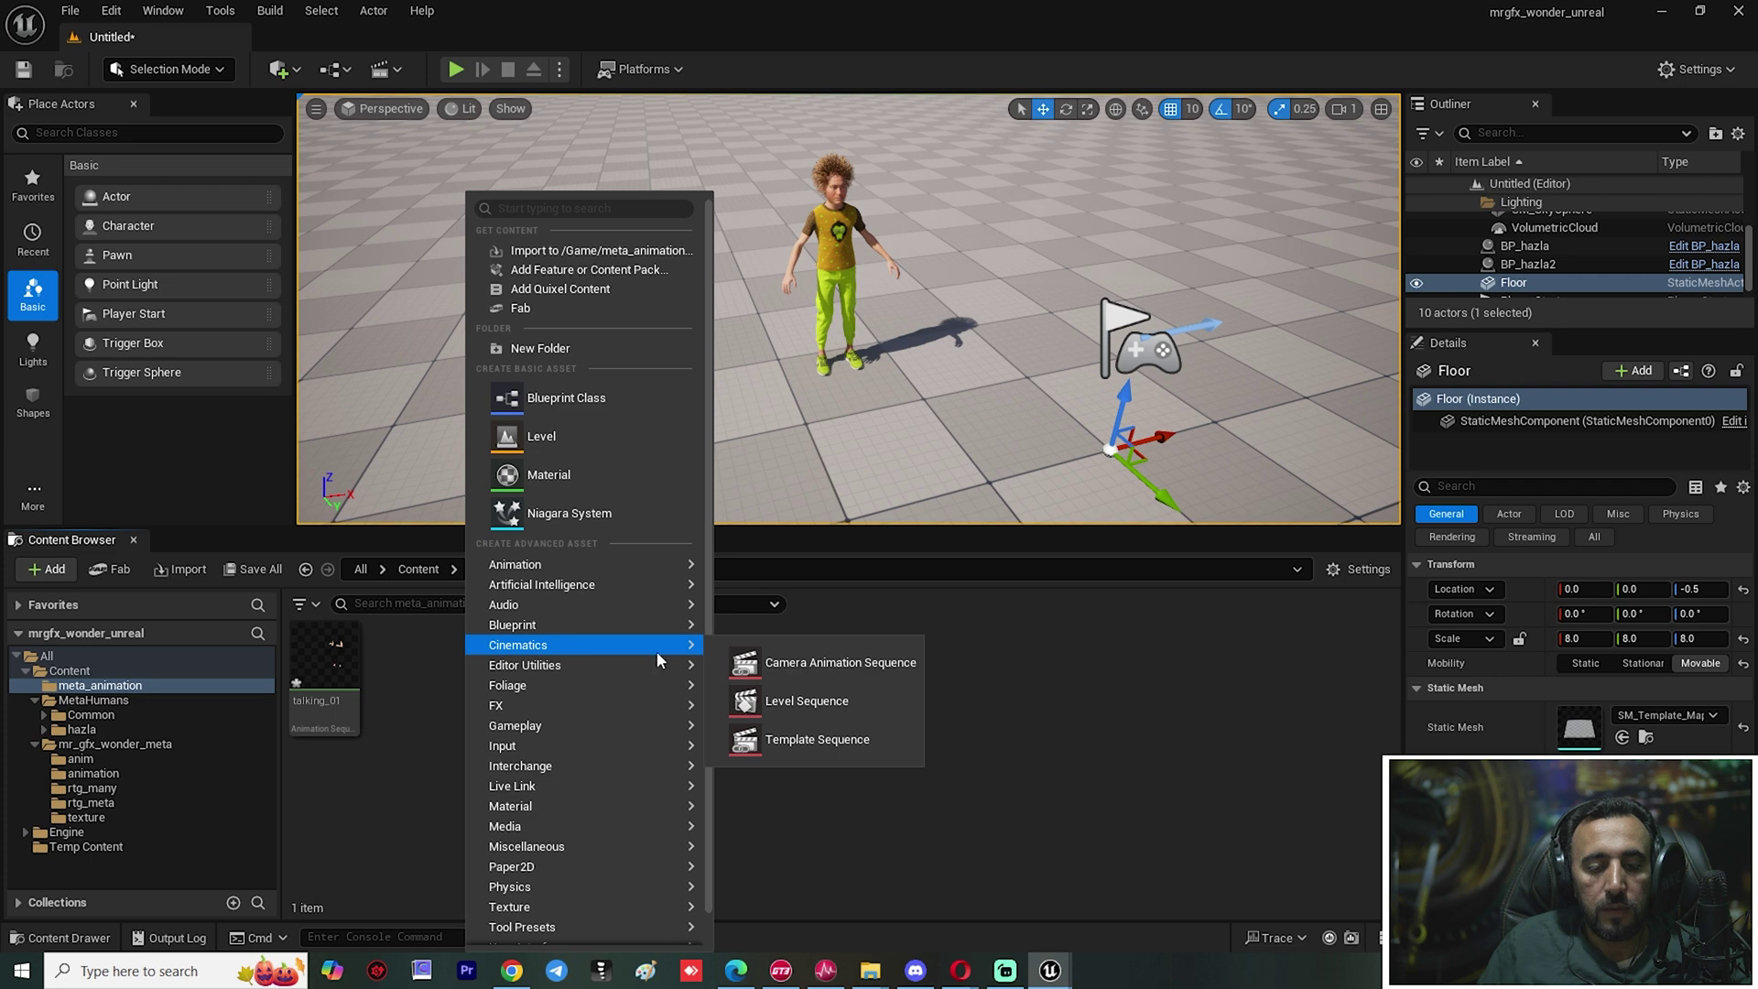
click(814, 706)
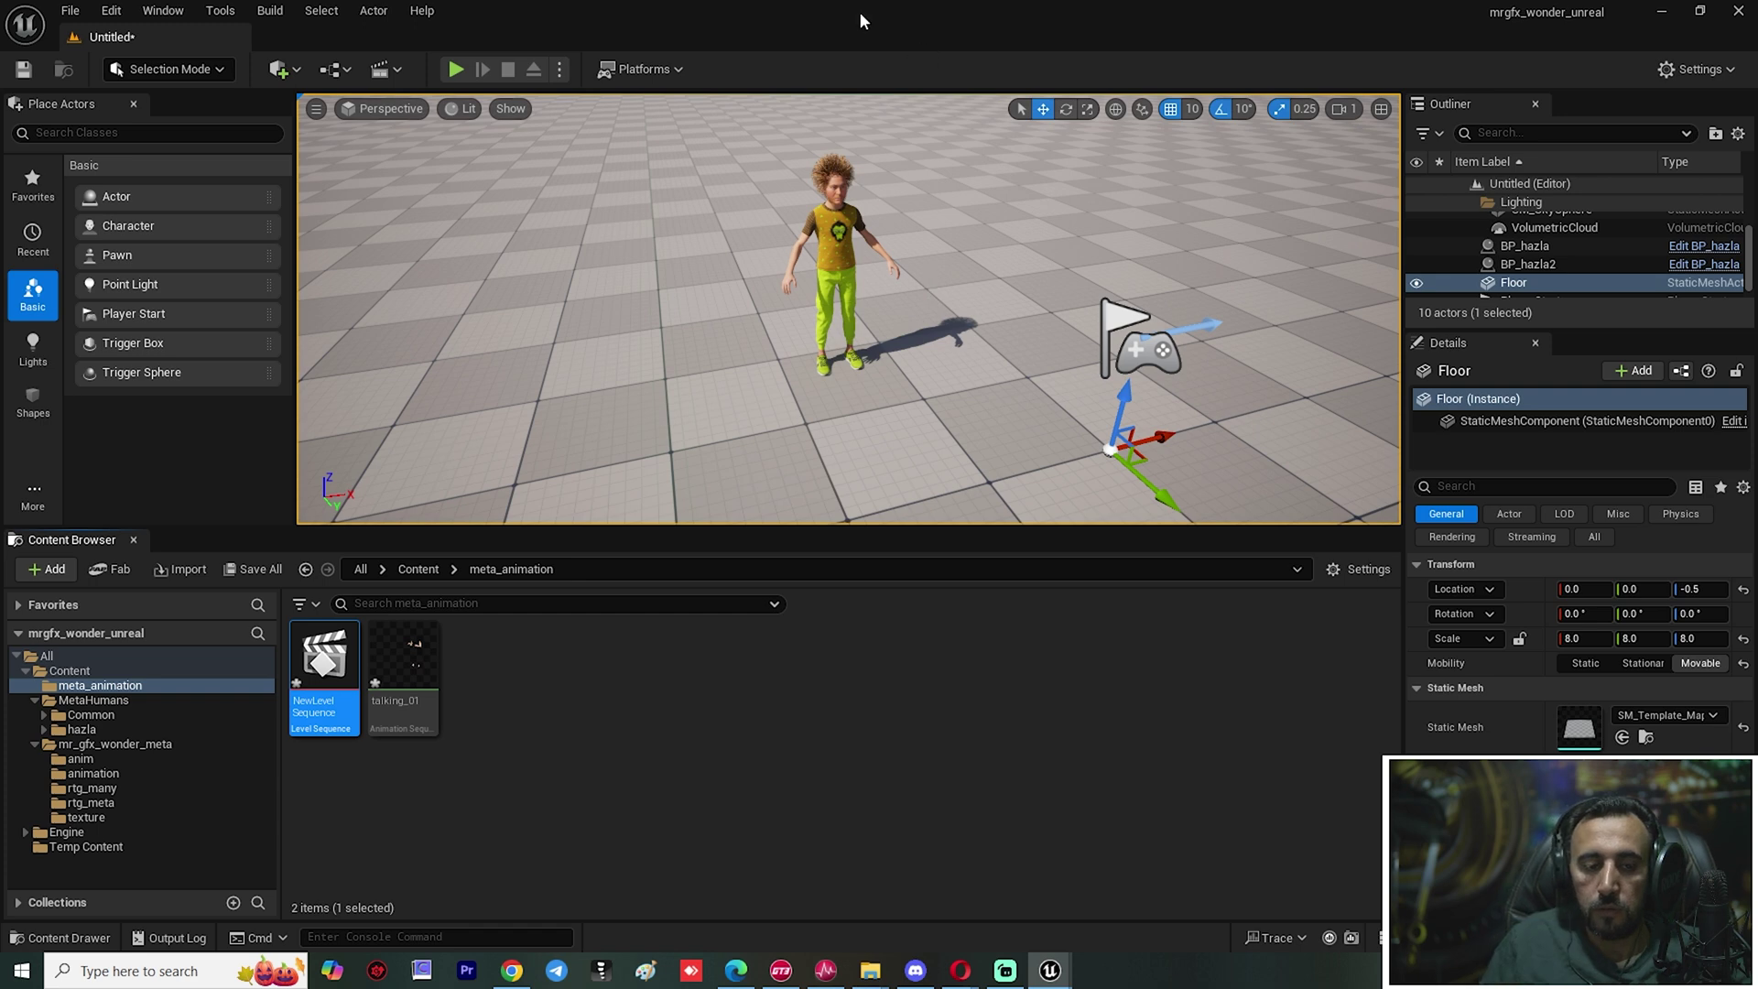
Open NewLevelSequence in the Sequencer and close the Sequencer Curves window
key(Return)
drag(803, 212, 750, 376)
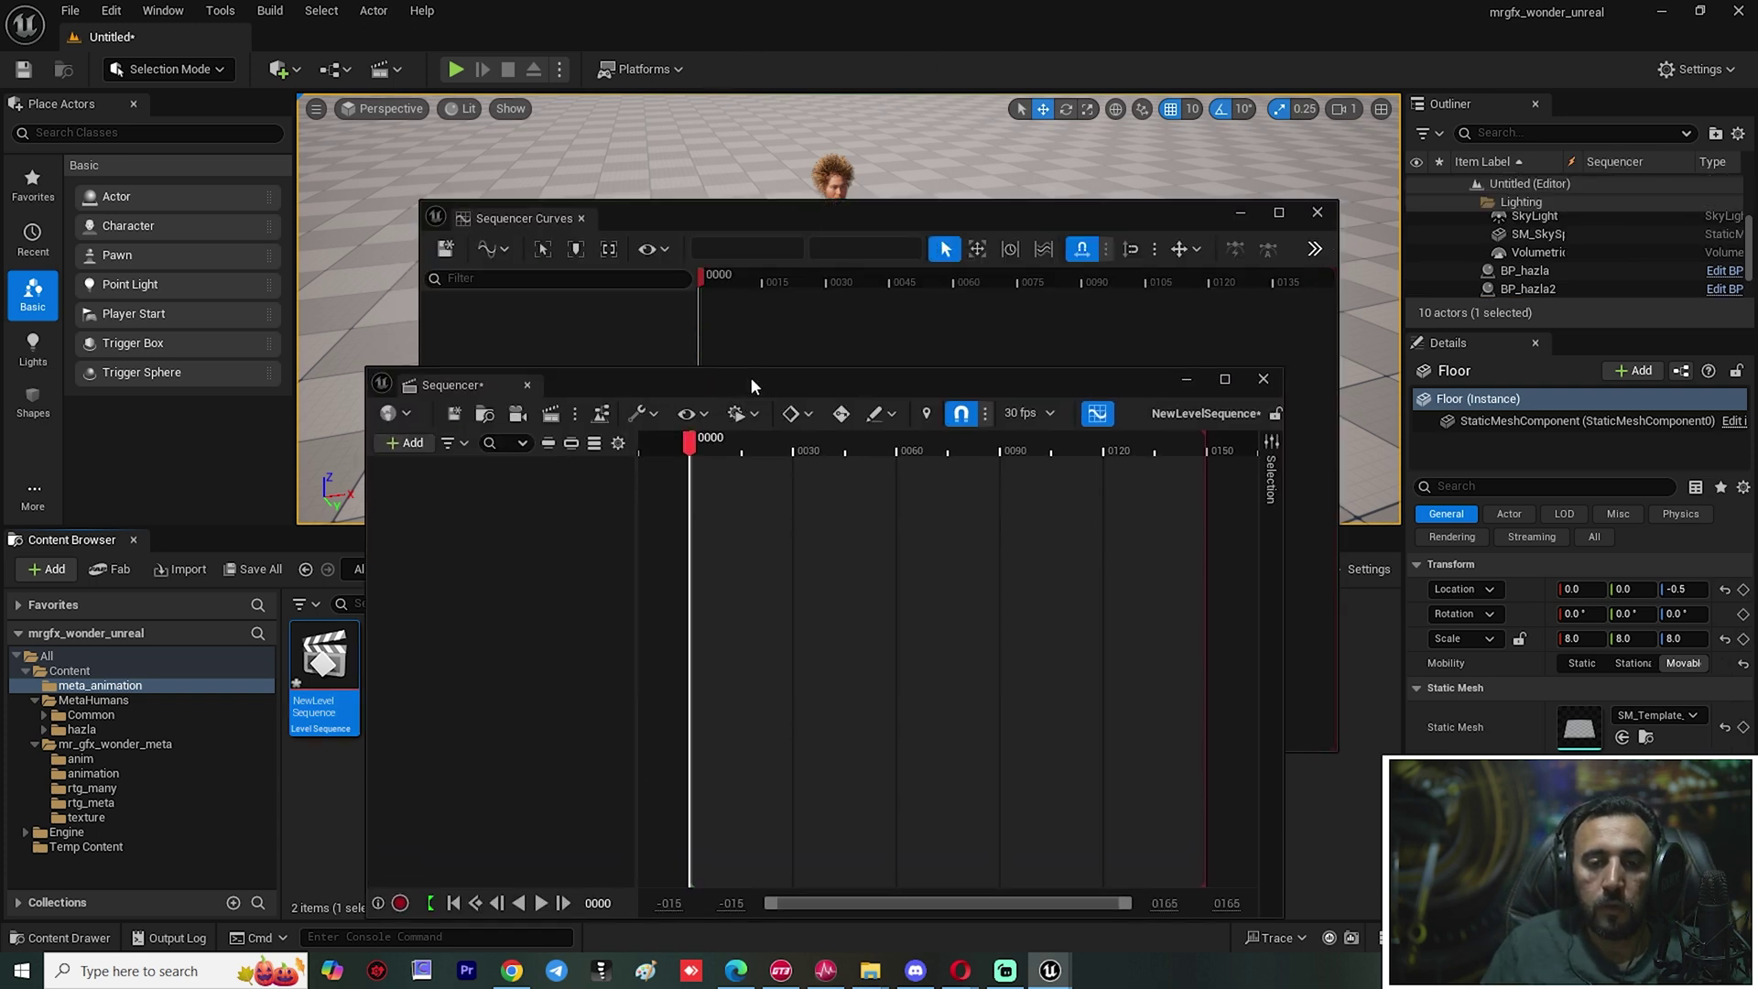
click(1091, 210)
click(1316, 211)
Add BP_hazla2 to the level sequence and dock the Sequencer next to the Content Browser
click(1524, 288)
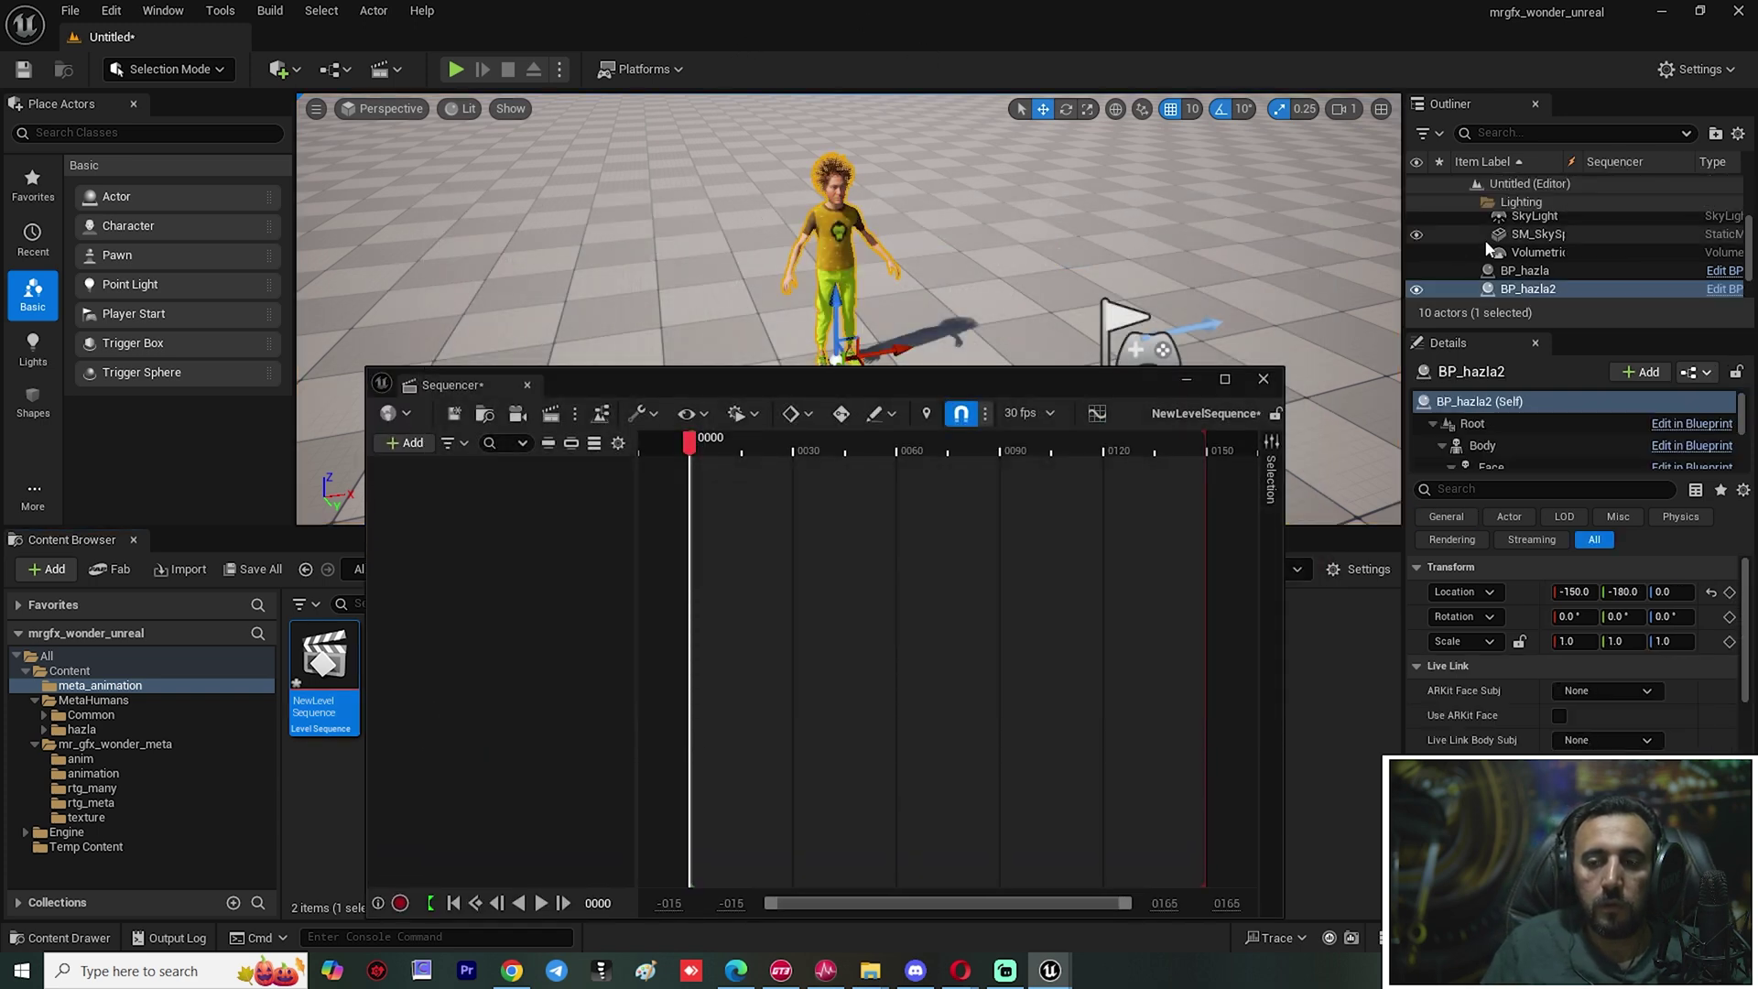
drag(1524, 289, 639, 459)
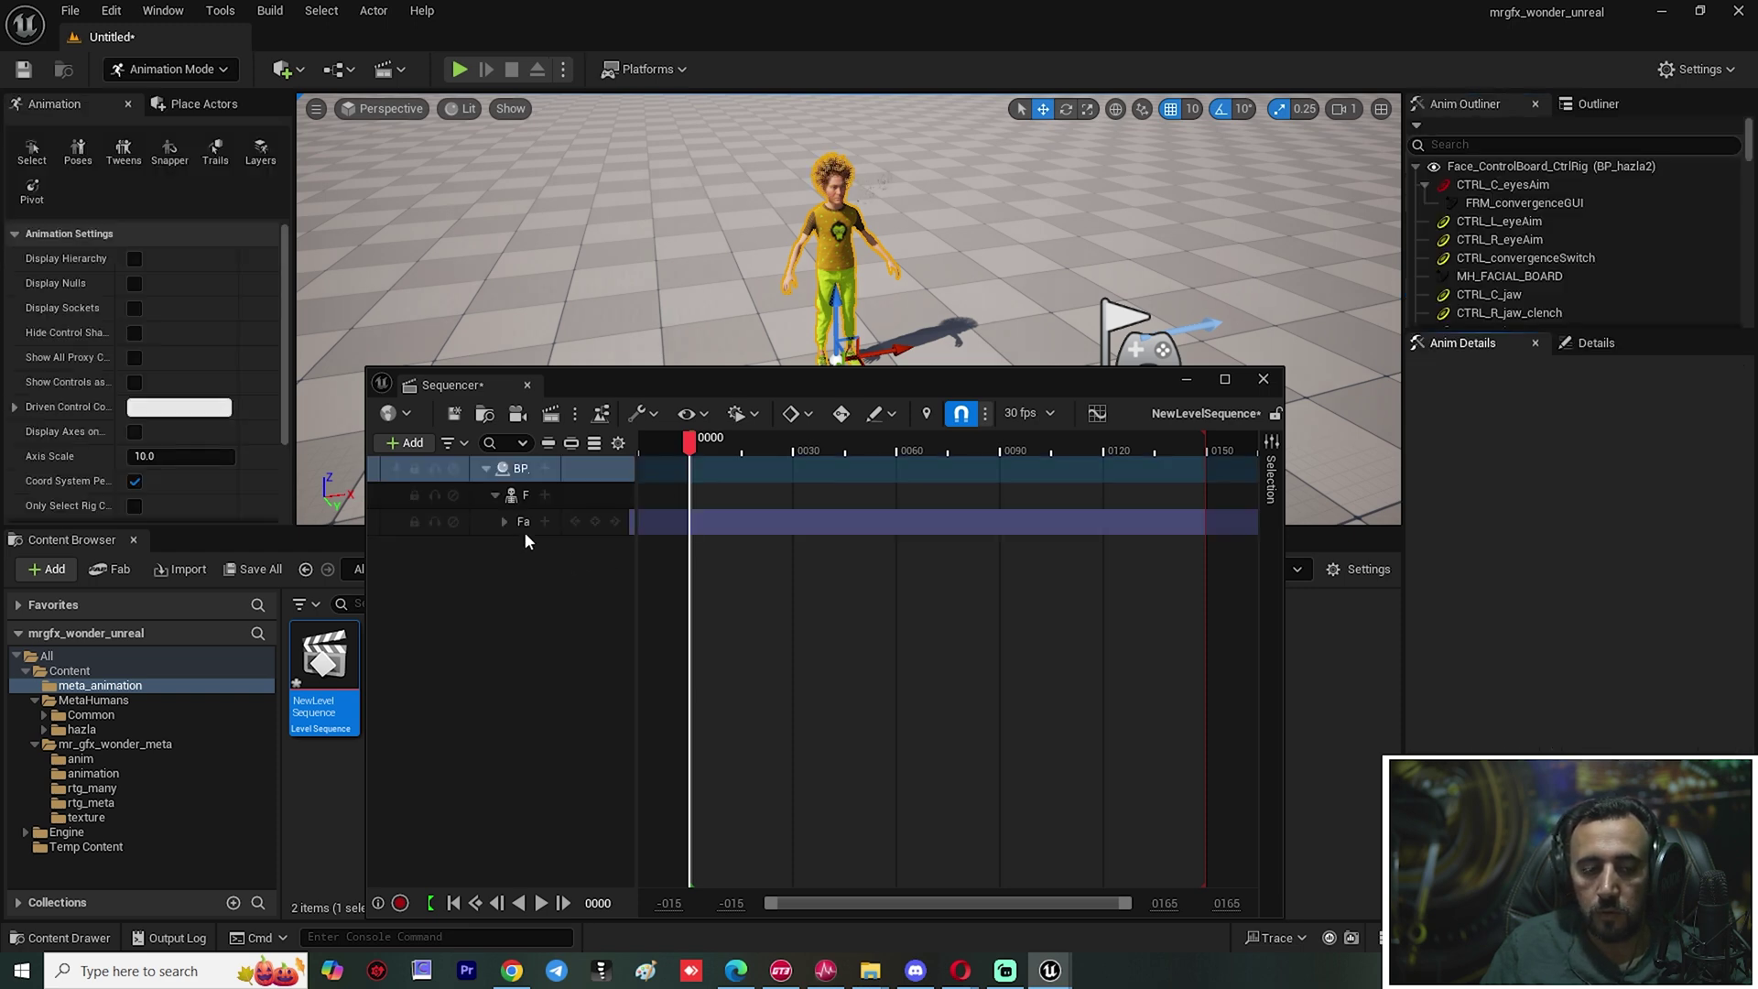
drag(693, 391, 828, 479)
drag(604, 494, 333, 540)
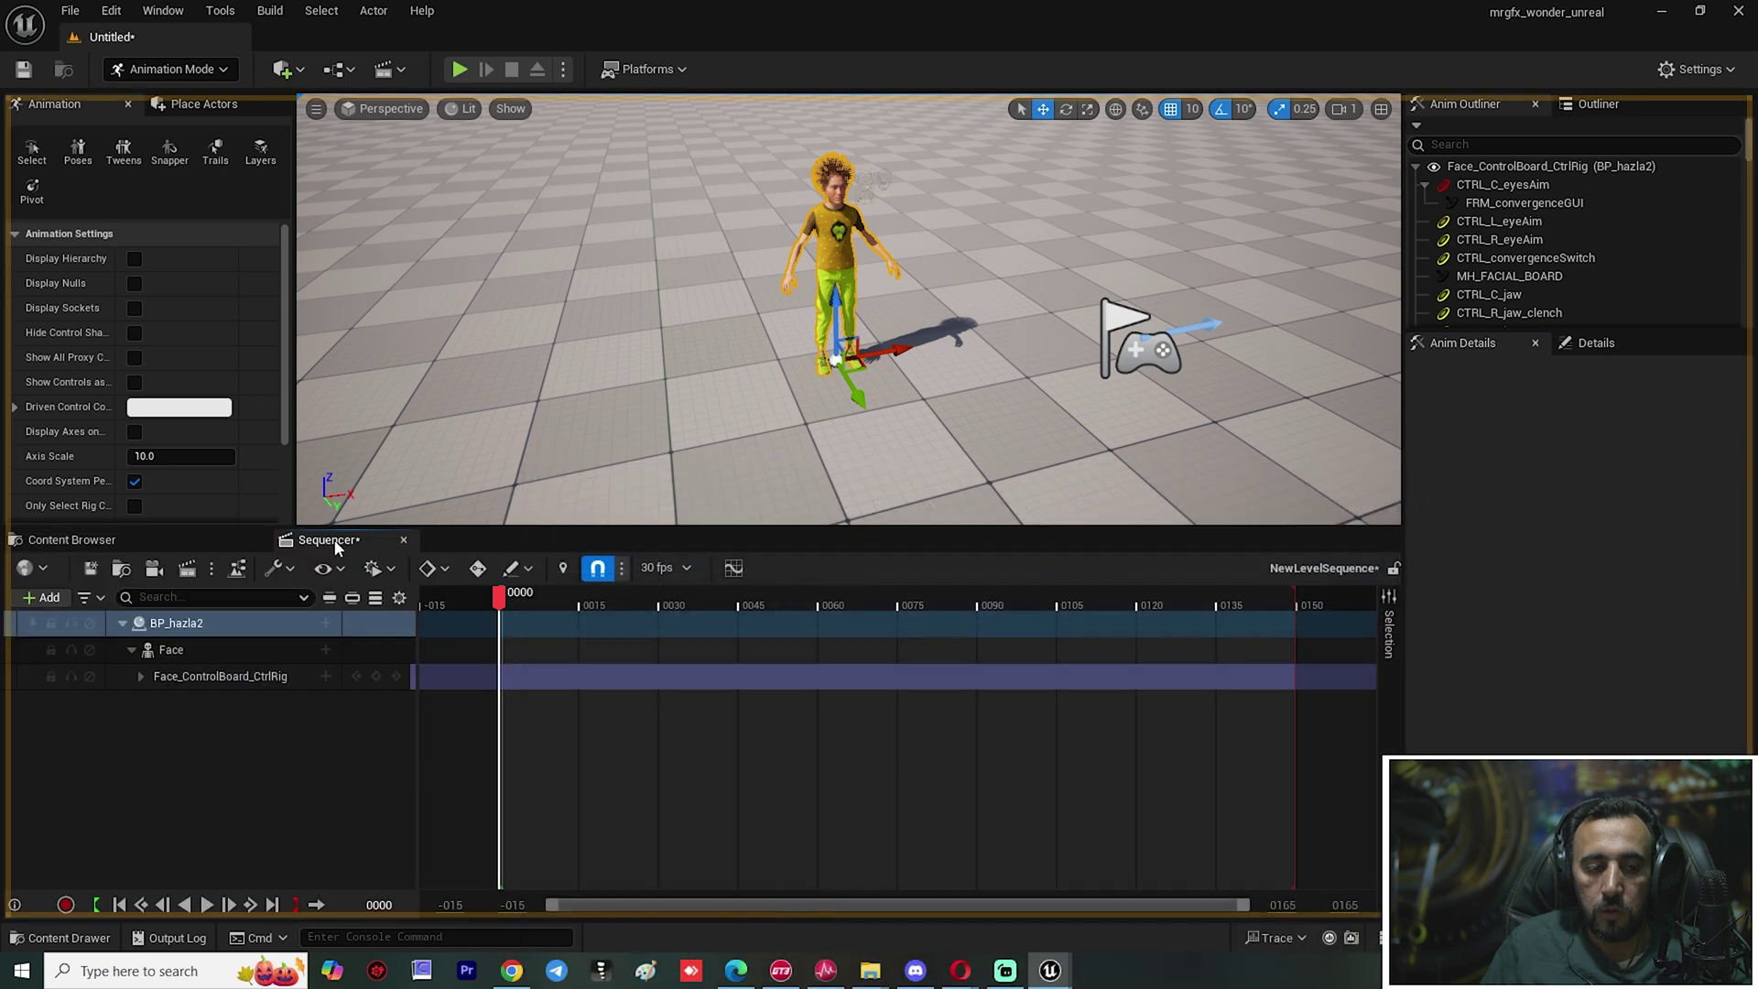
Delete the Face_ControlBoard_CtrlRig track and add the Body component under BP_hazla2
click(235, 677)
key(Delete)
click(334, 623)
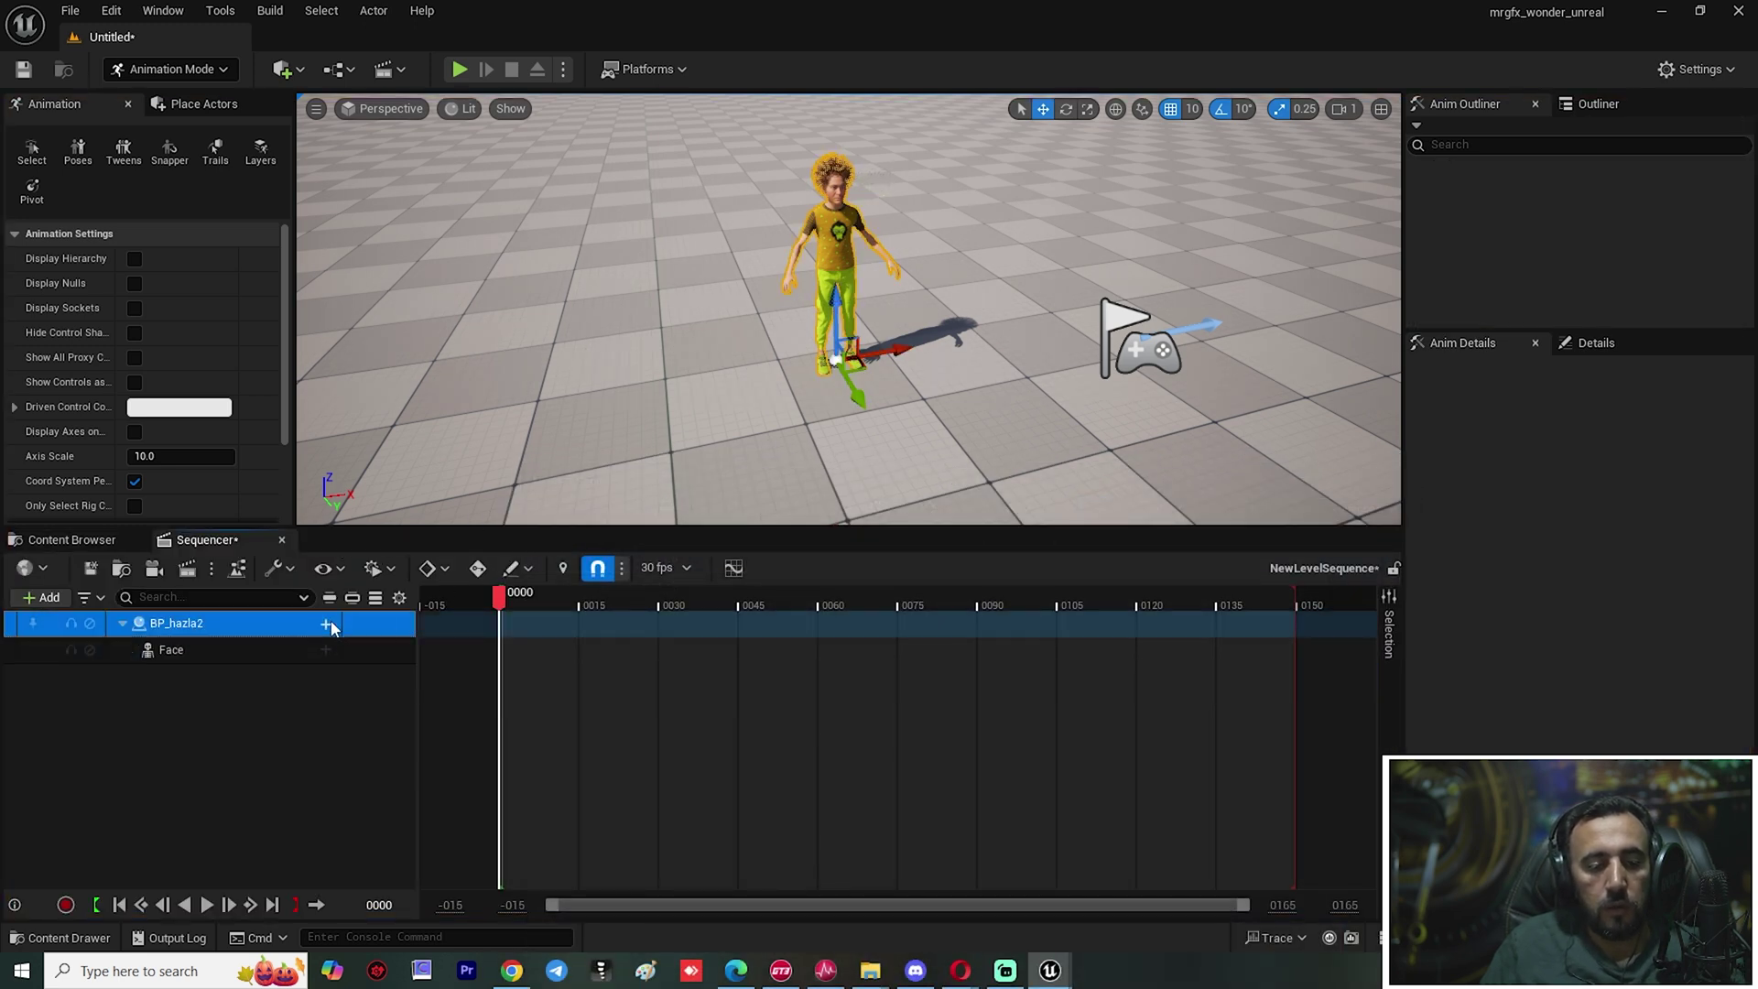
click(329, 623)
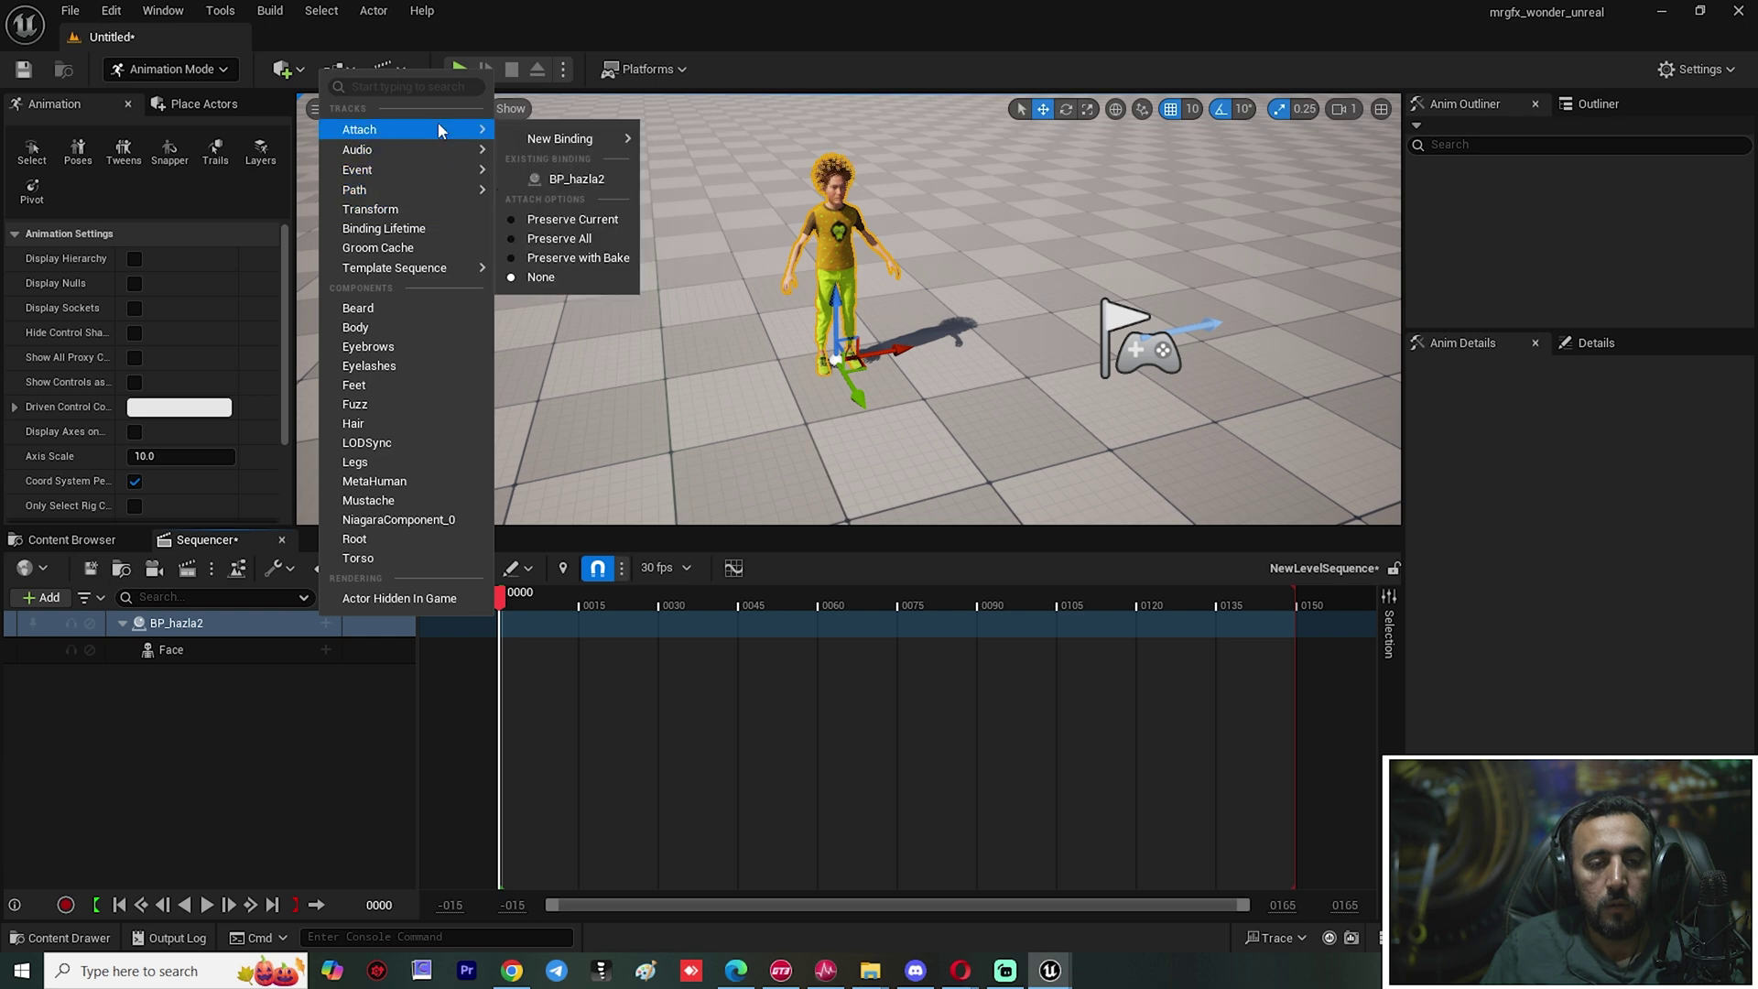
click(385, 330)
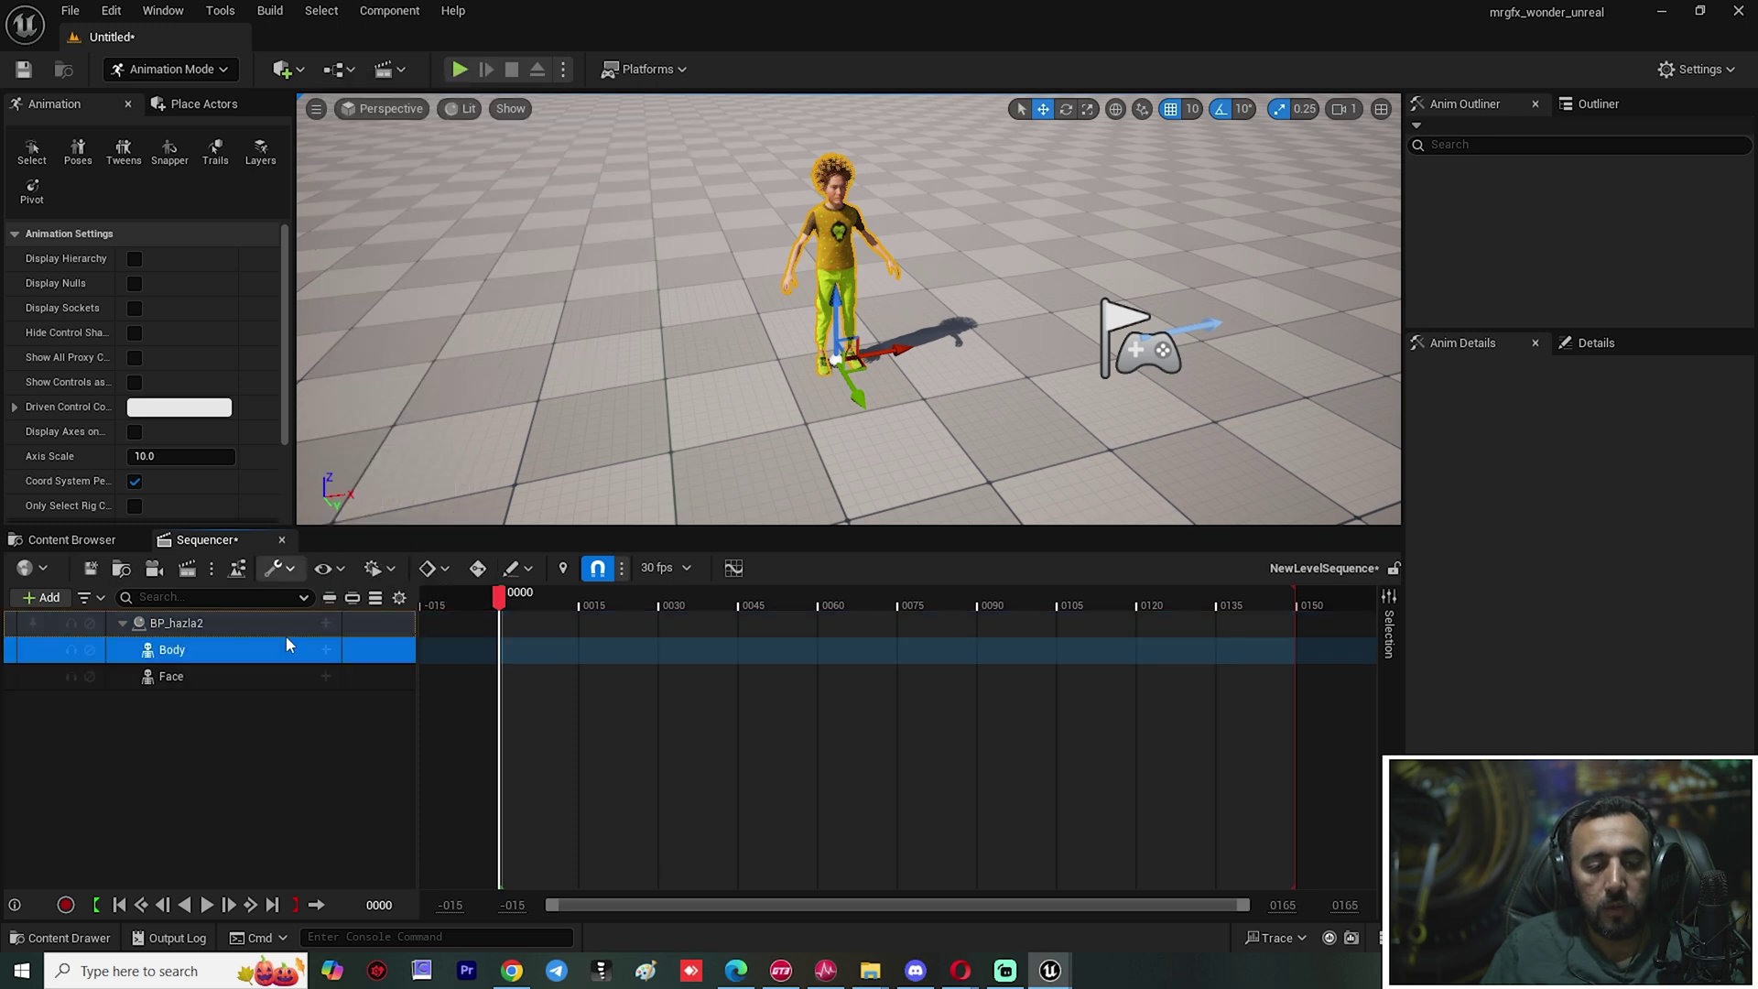
Add the talking_01 animation to the Body track of BP_hazla2
click(325, 649)
mouse_move(448, 245)
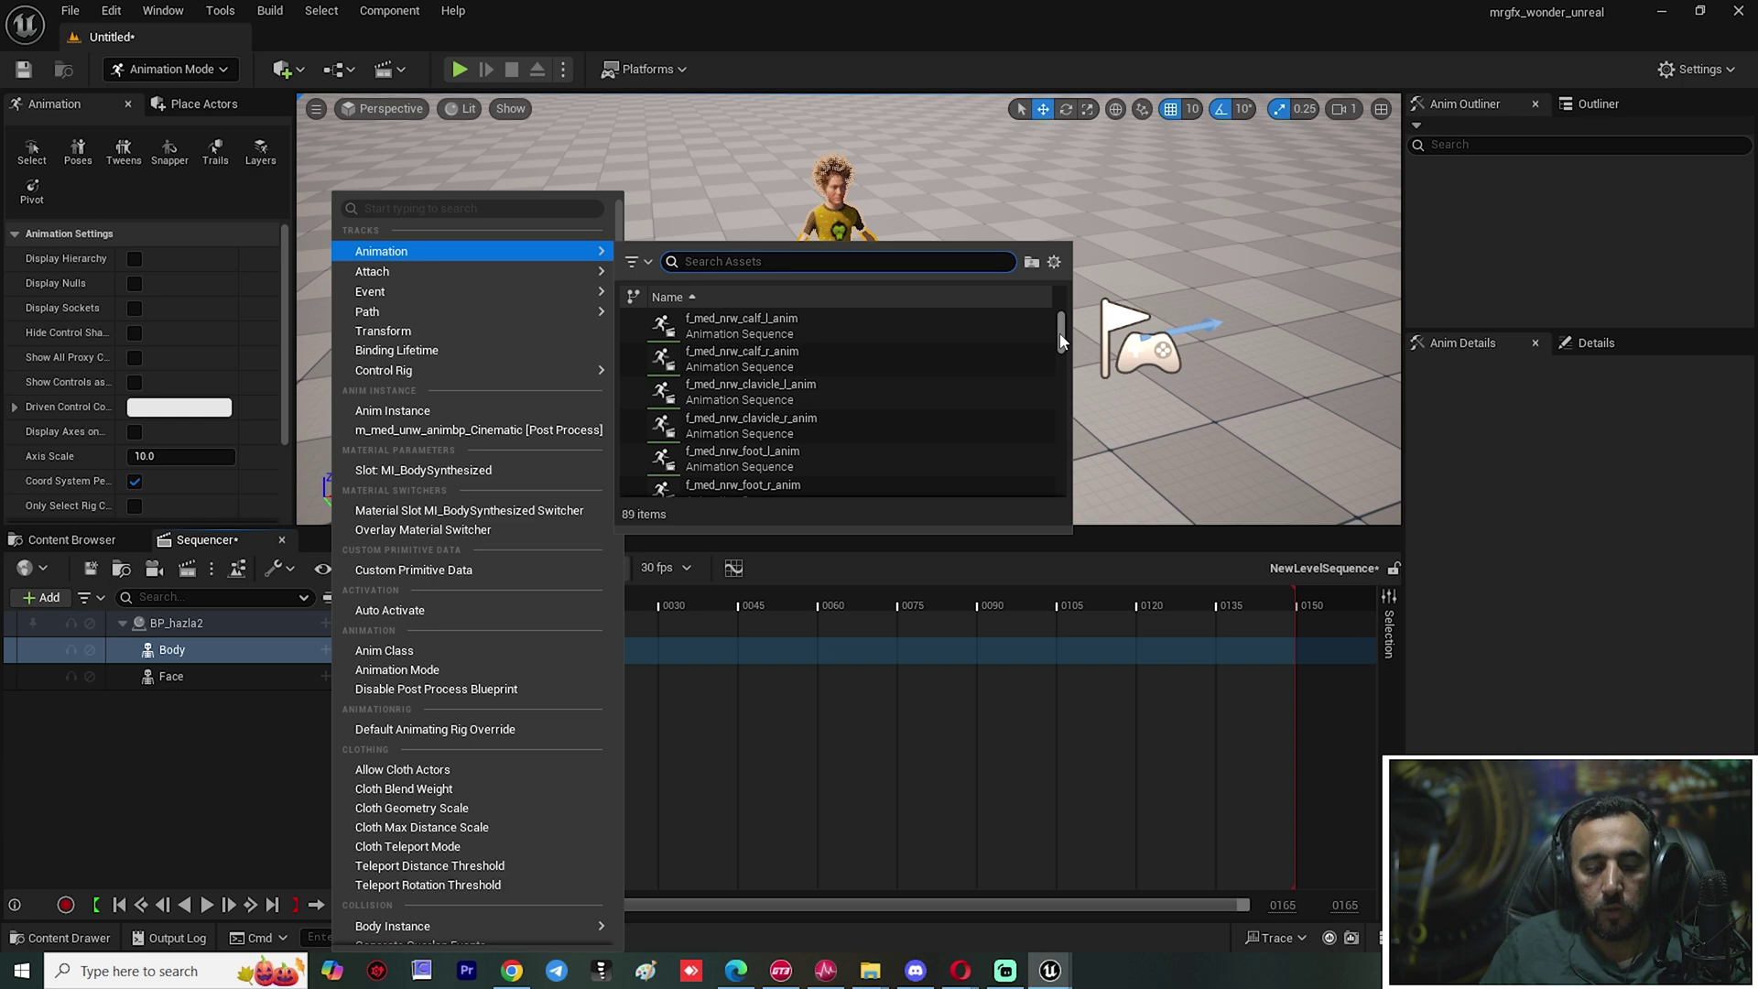
text(tali)
key(BackSpace)
text(kin)
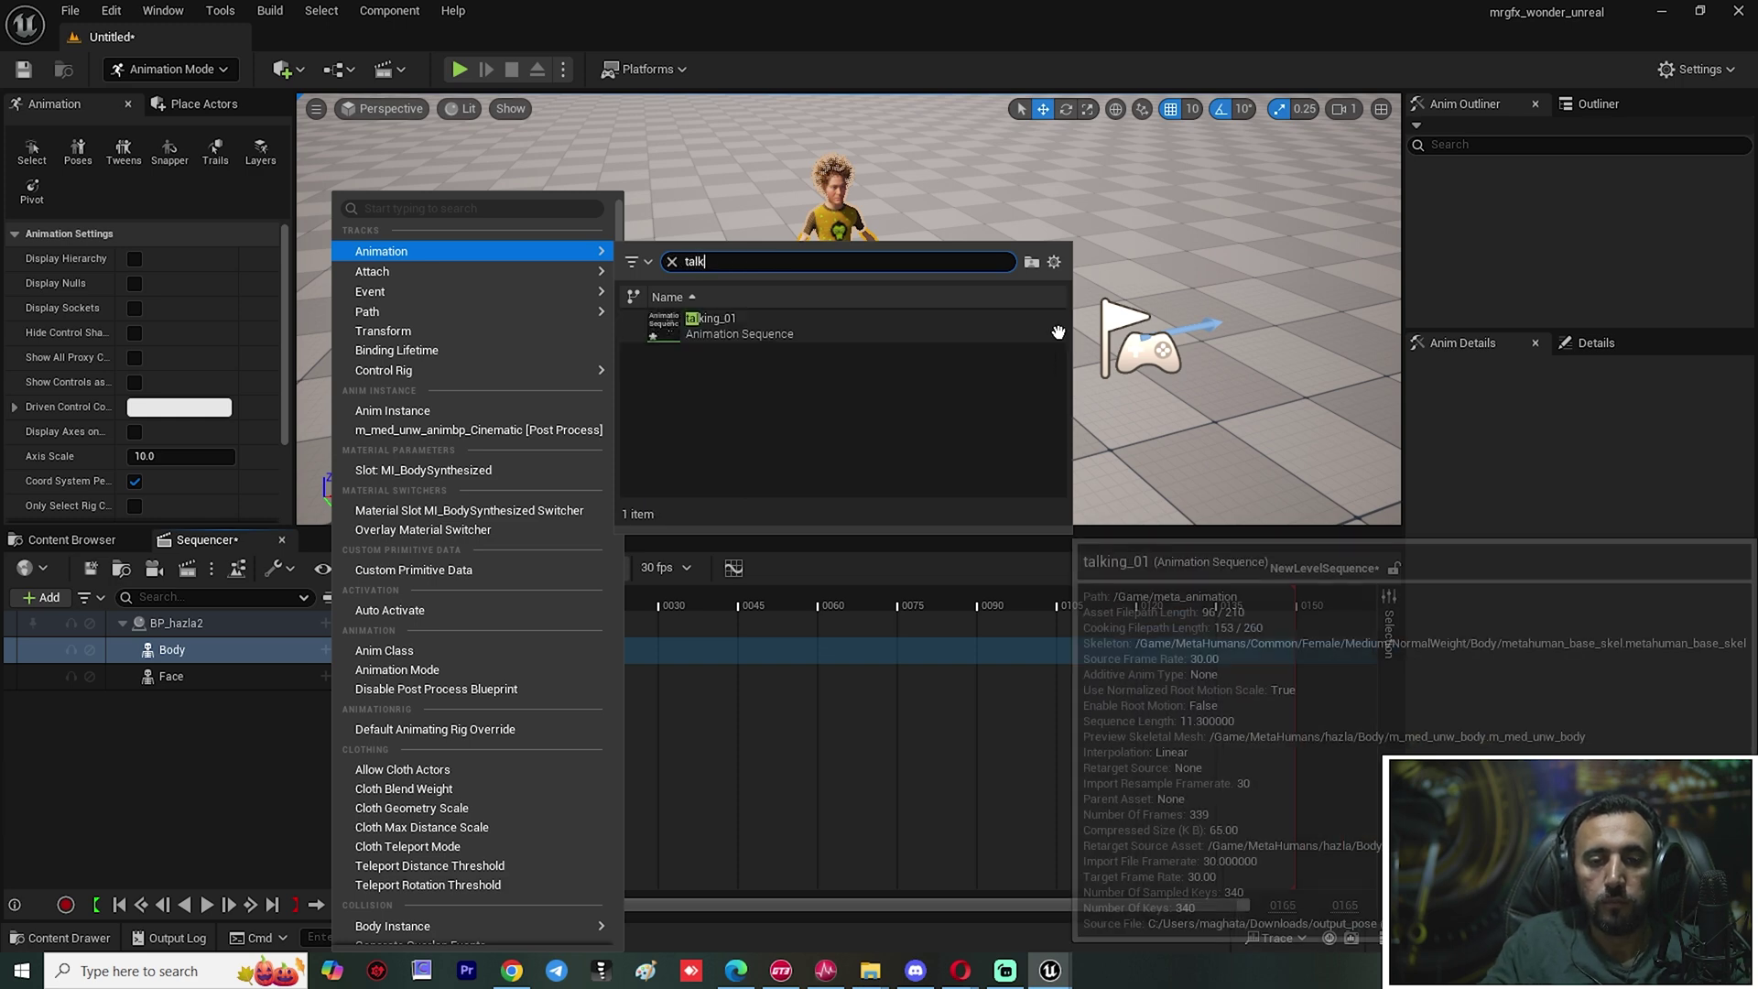
click(916, 326)
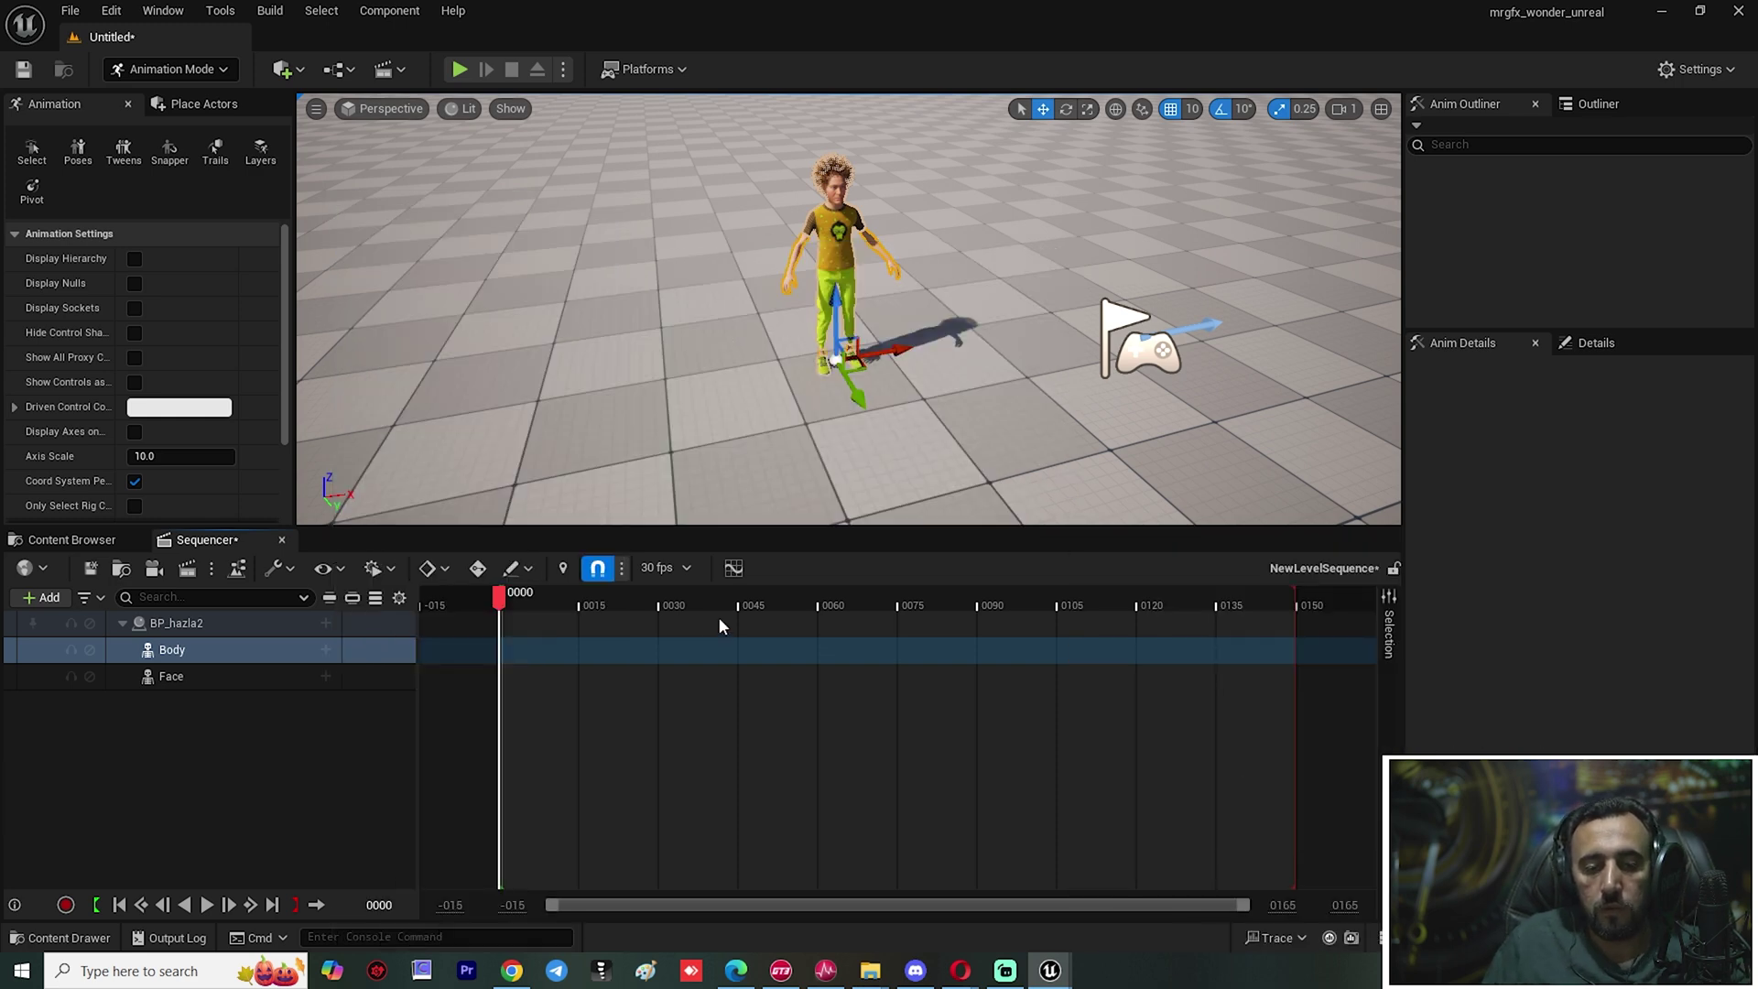
Scrub and play the sequence while framing BP_hazla2 to check its retargeted body motion
click(555, 600)
drag(555, 605, 659, 600)
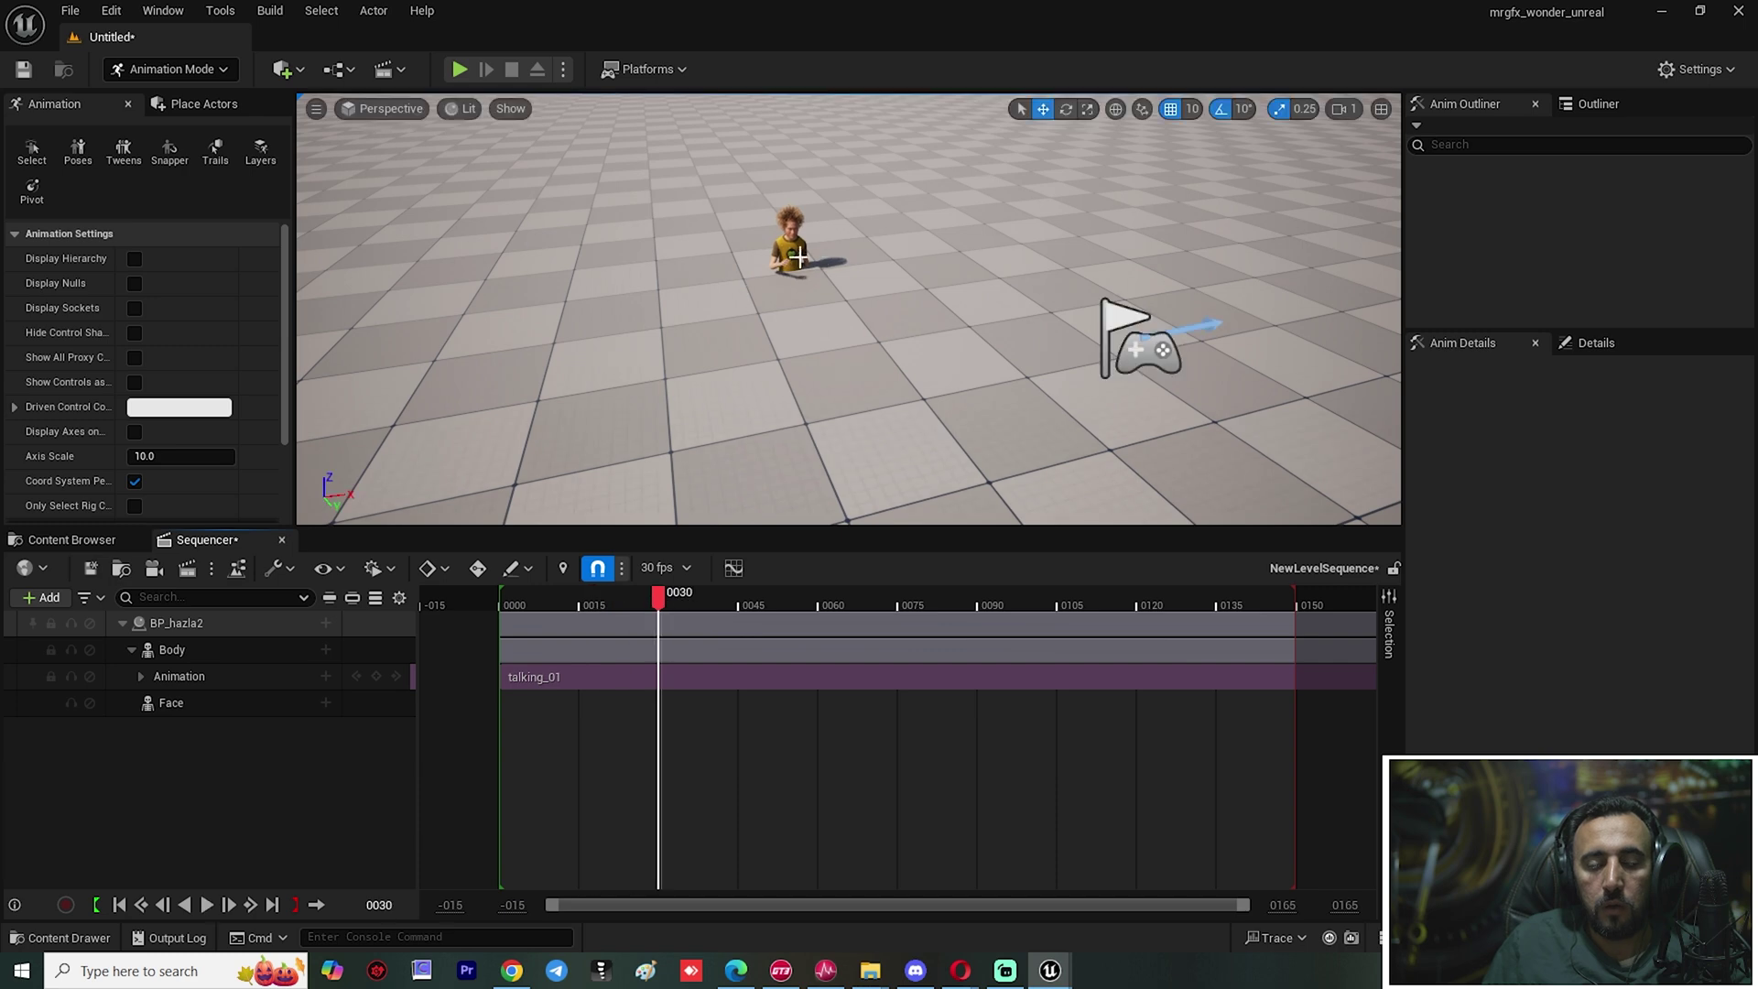
click(795, 272)
drag(828, 300, 829, 201)
key(space)
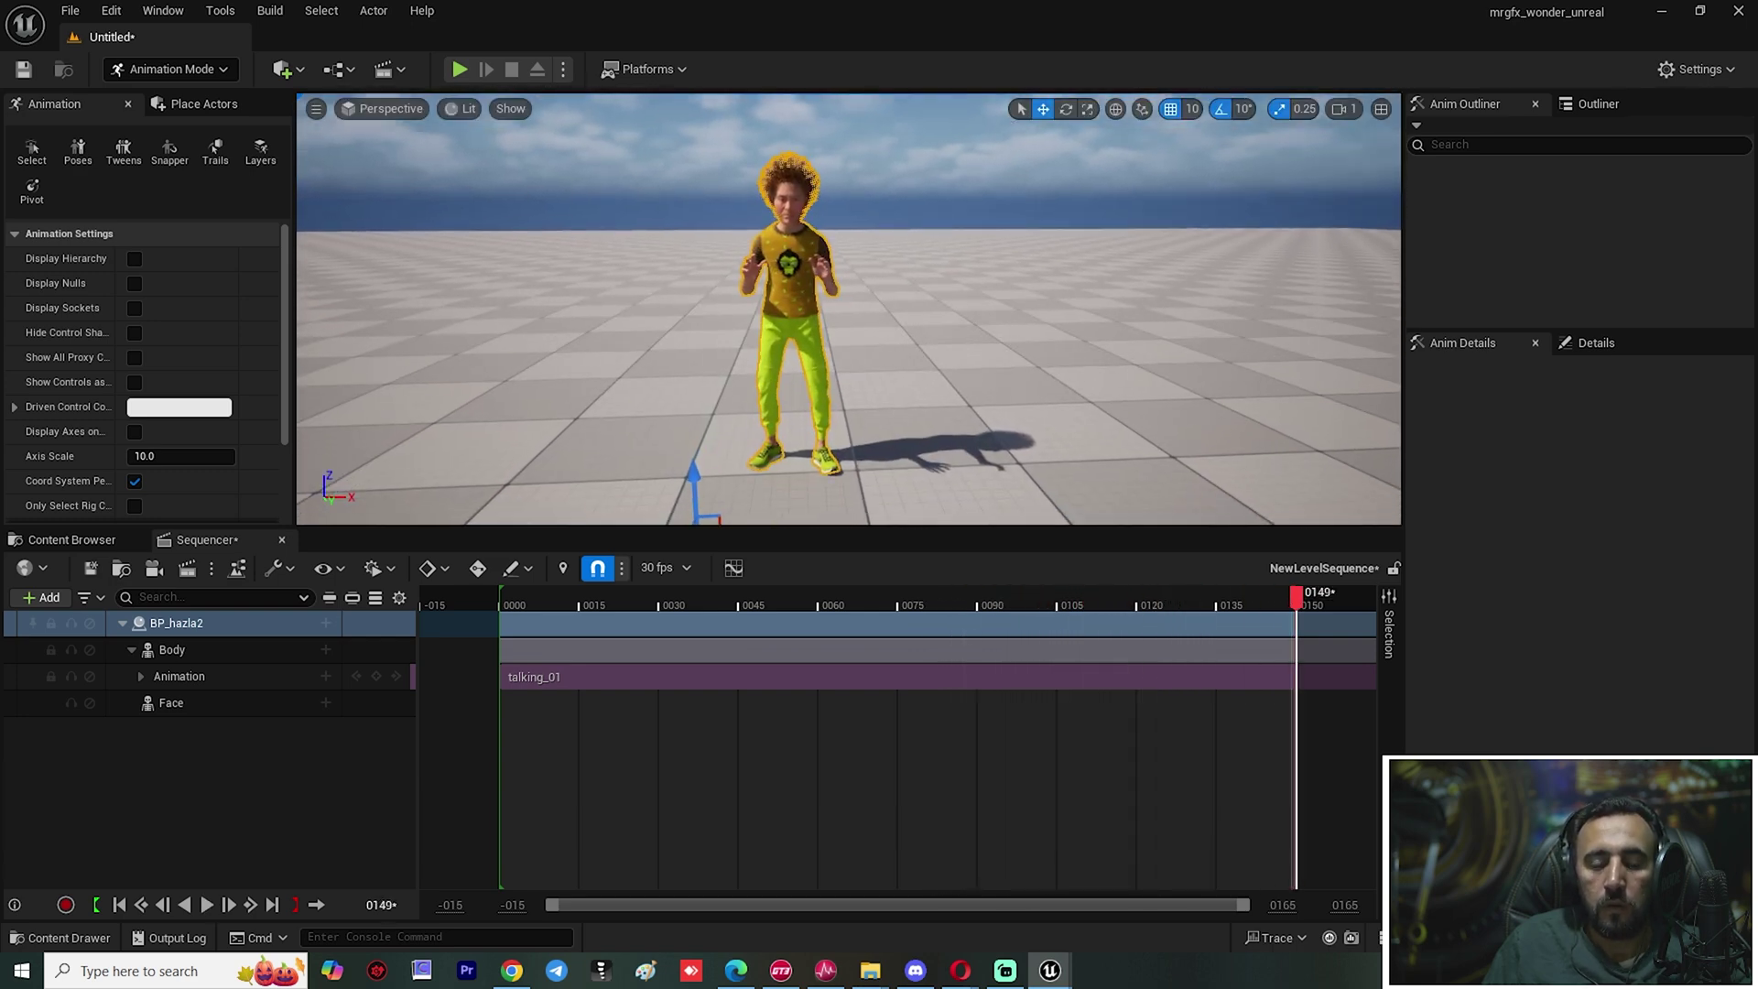
Set the timeline range end to 2000, extend the playback end to the end of the talking_01 clip and play the sequence
click(1286, 906)
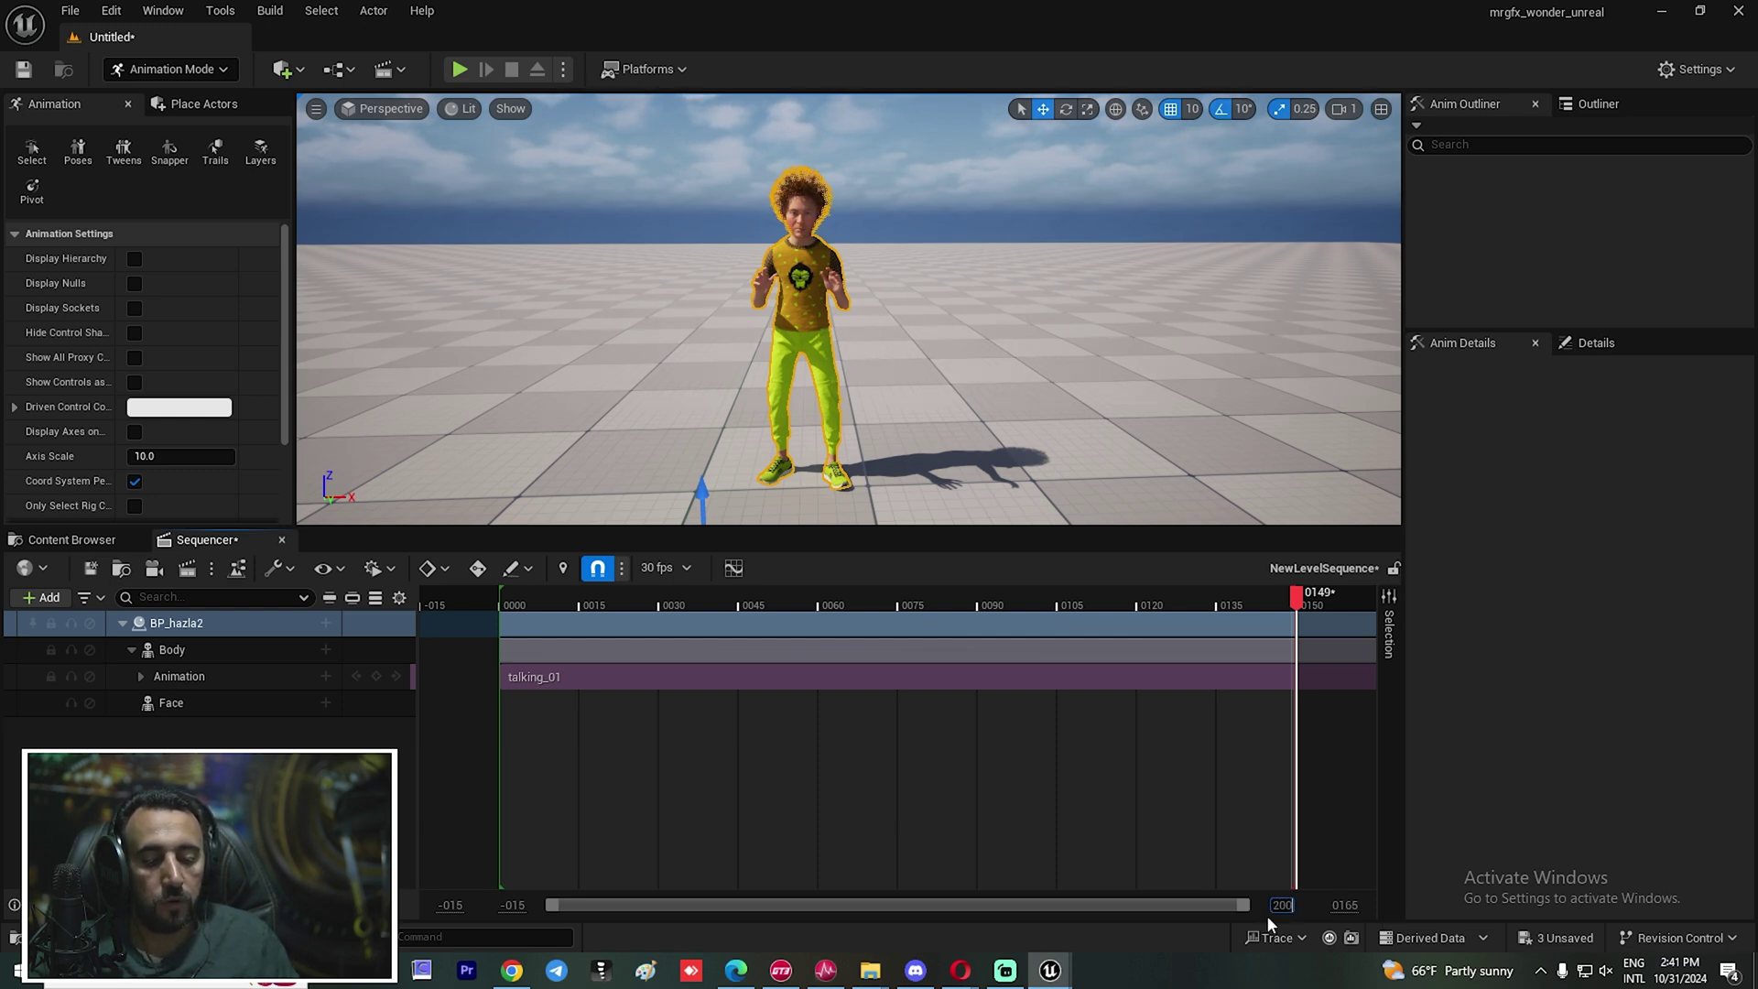
text(0)
key(Return)
mouse_move(510, 597)
mouse_down()
mouse_move(429, 604)
mouse_move(582, 596)
mouse_up()
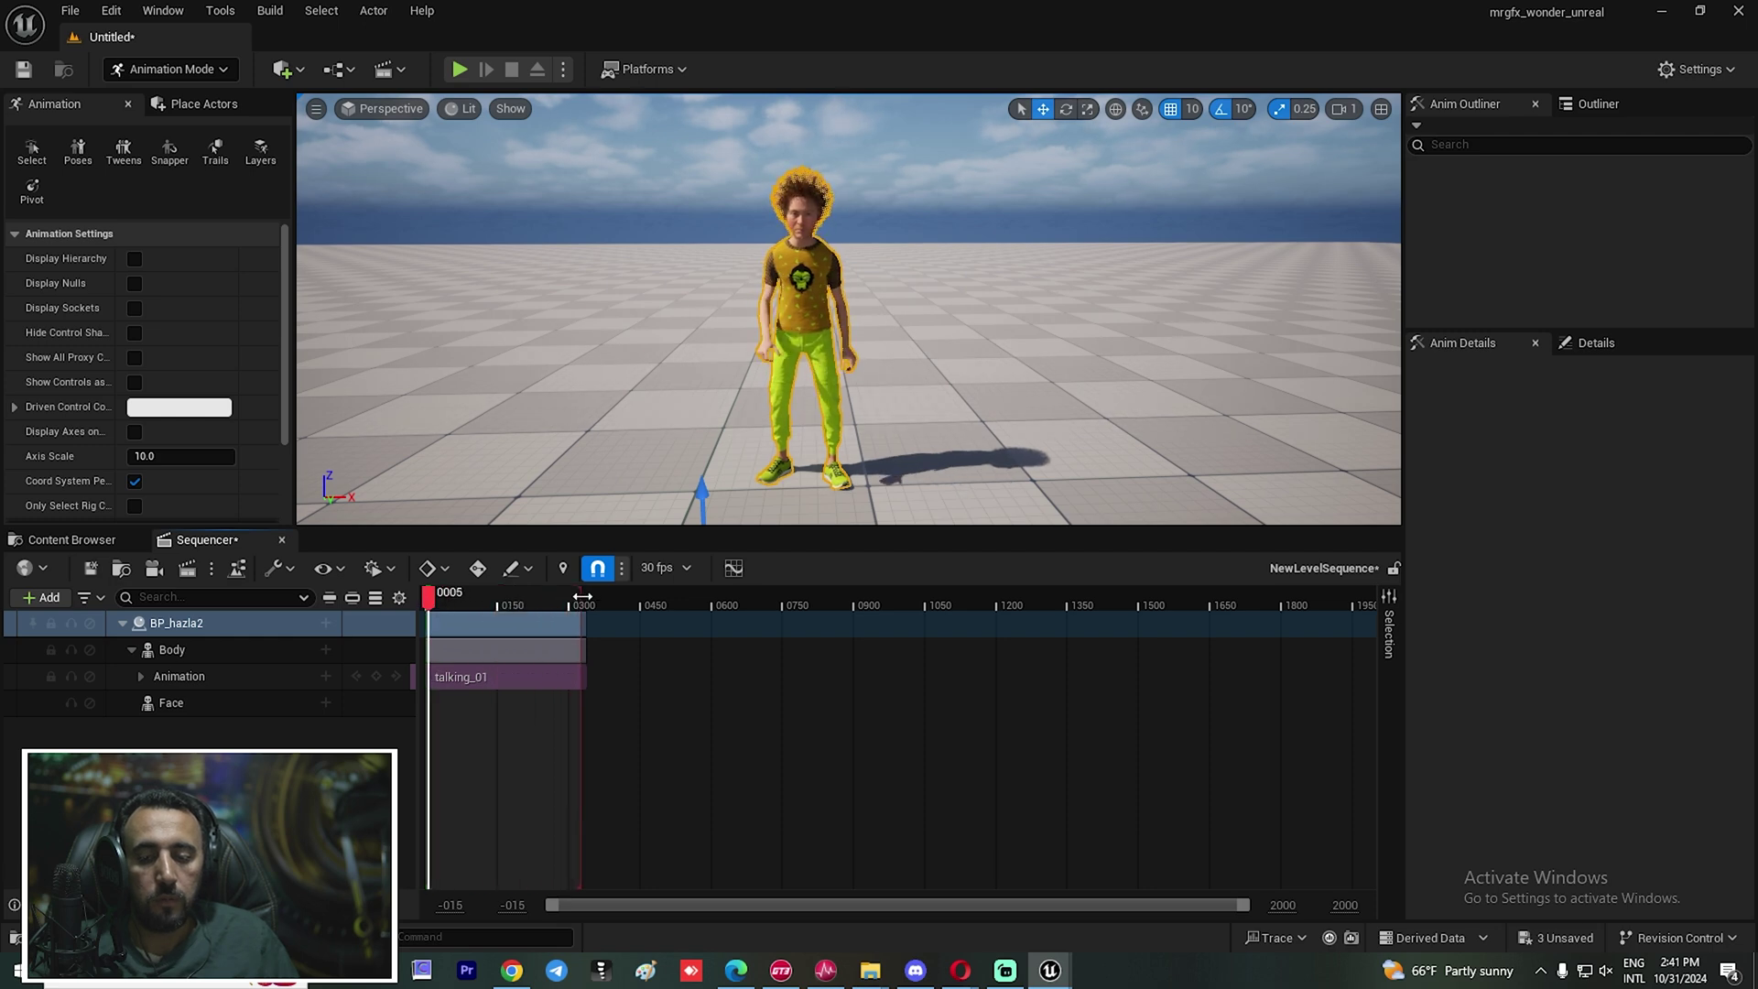
key(space)
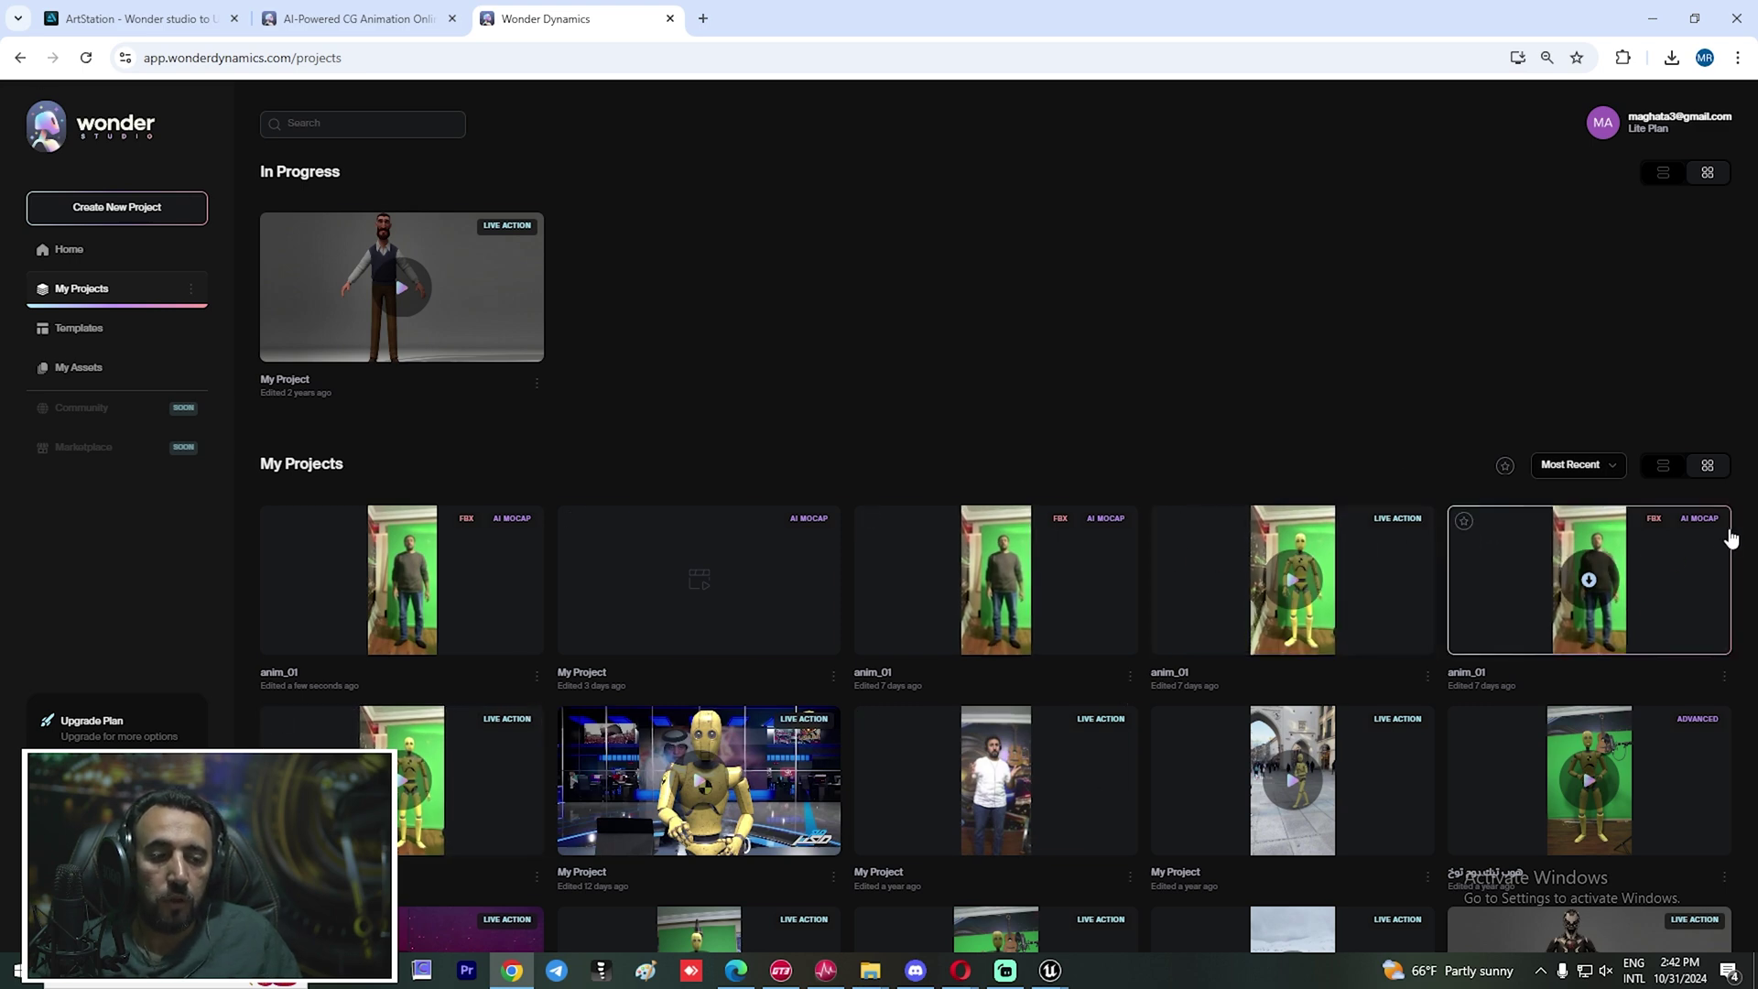
Switch to Wonder Studio in the browser, download the week-old FBX export of anim_01 and show the archive in Downloads
click(1590, 580)
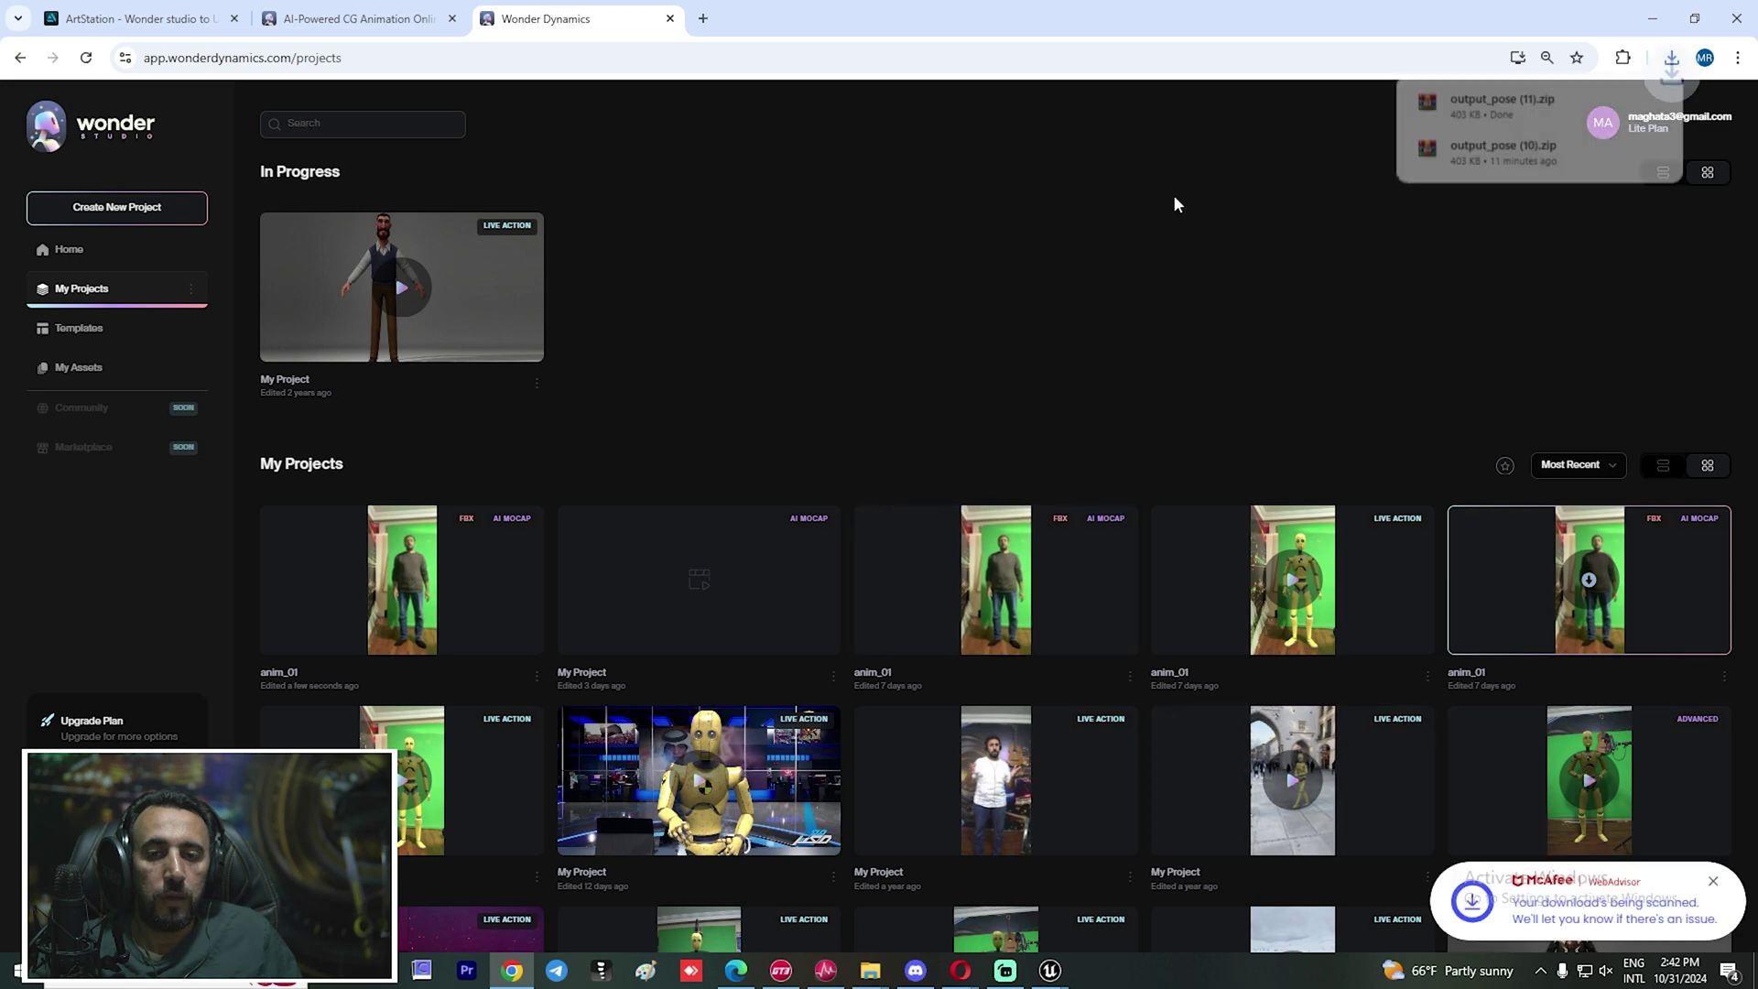
click(1624, 103)
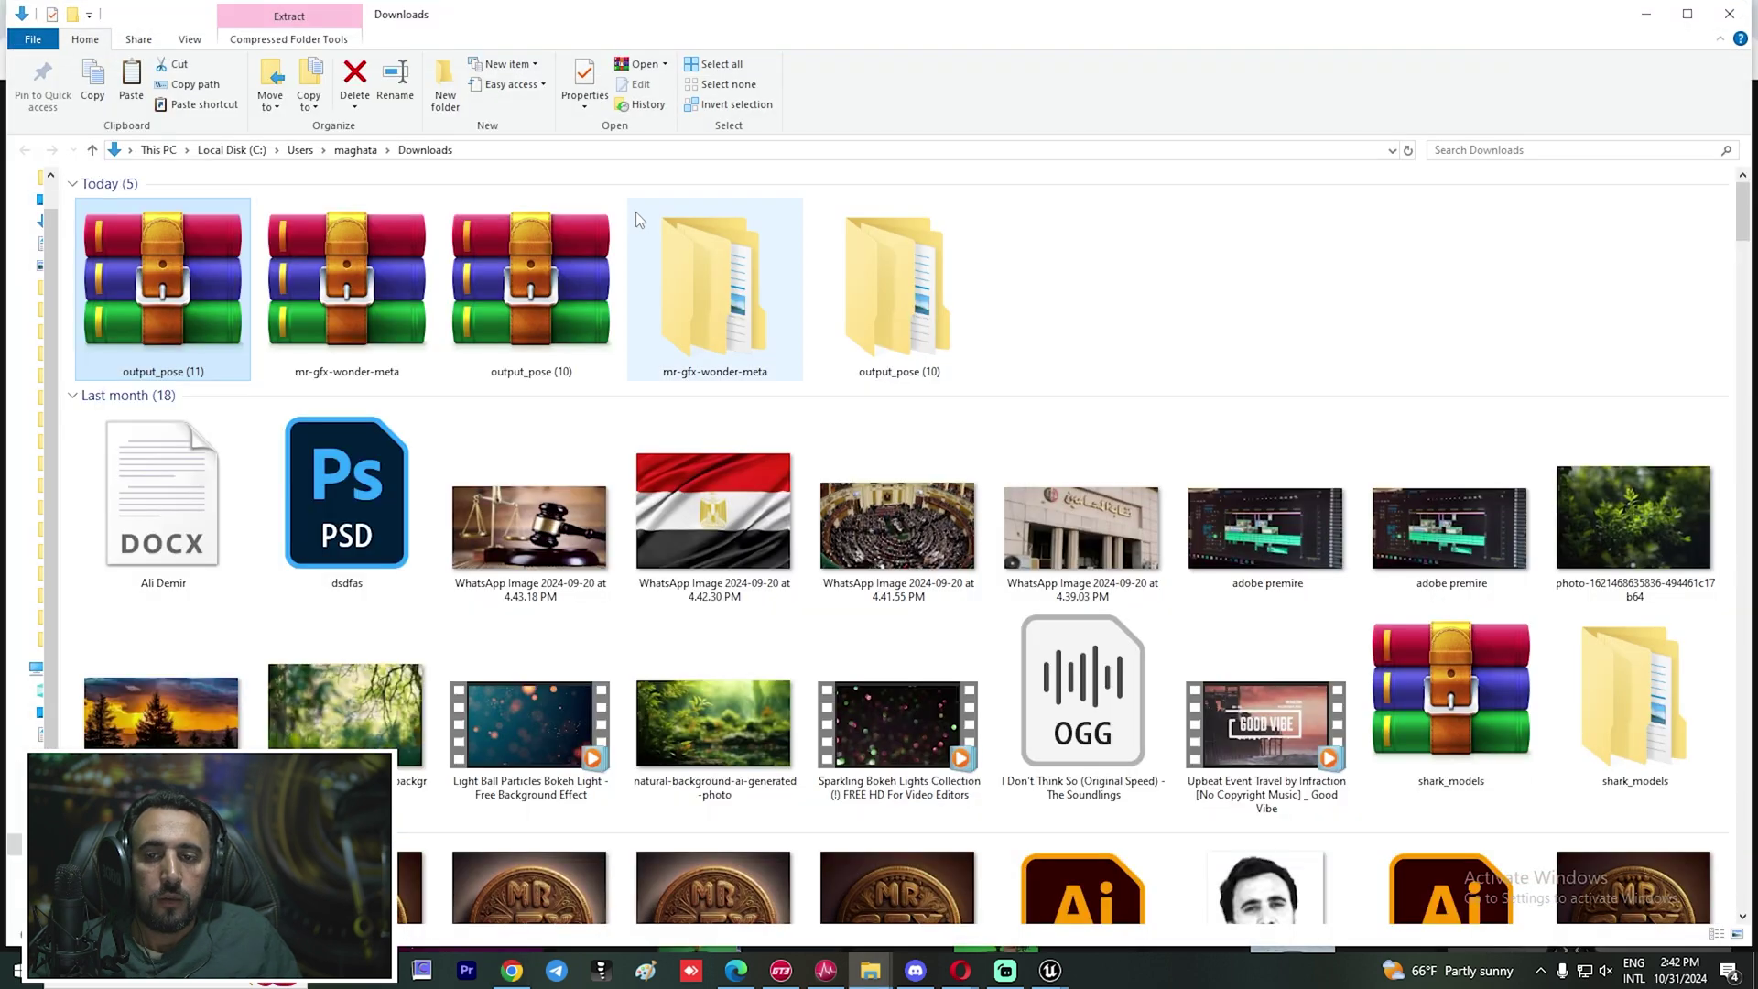
Extract the output_pose (11) archive into its own folder and rename the FBX file inside cut_0 to talking_02
right_click(203, 266)
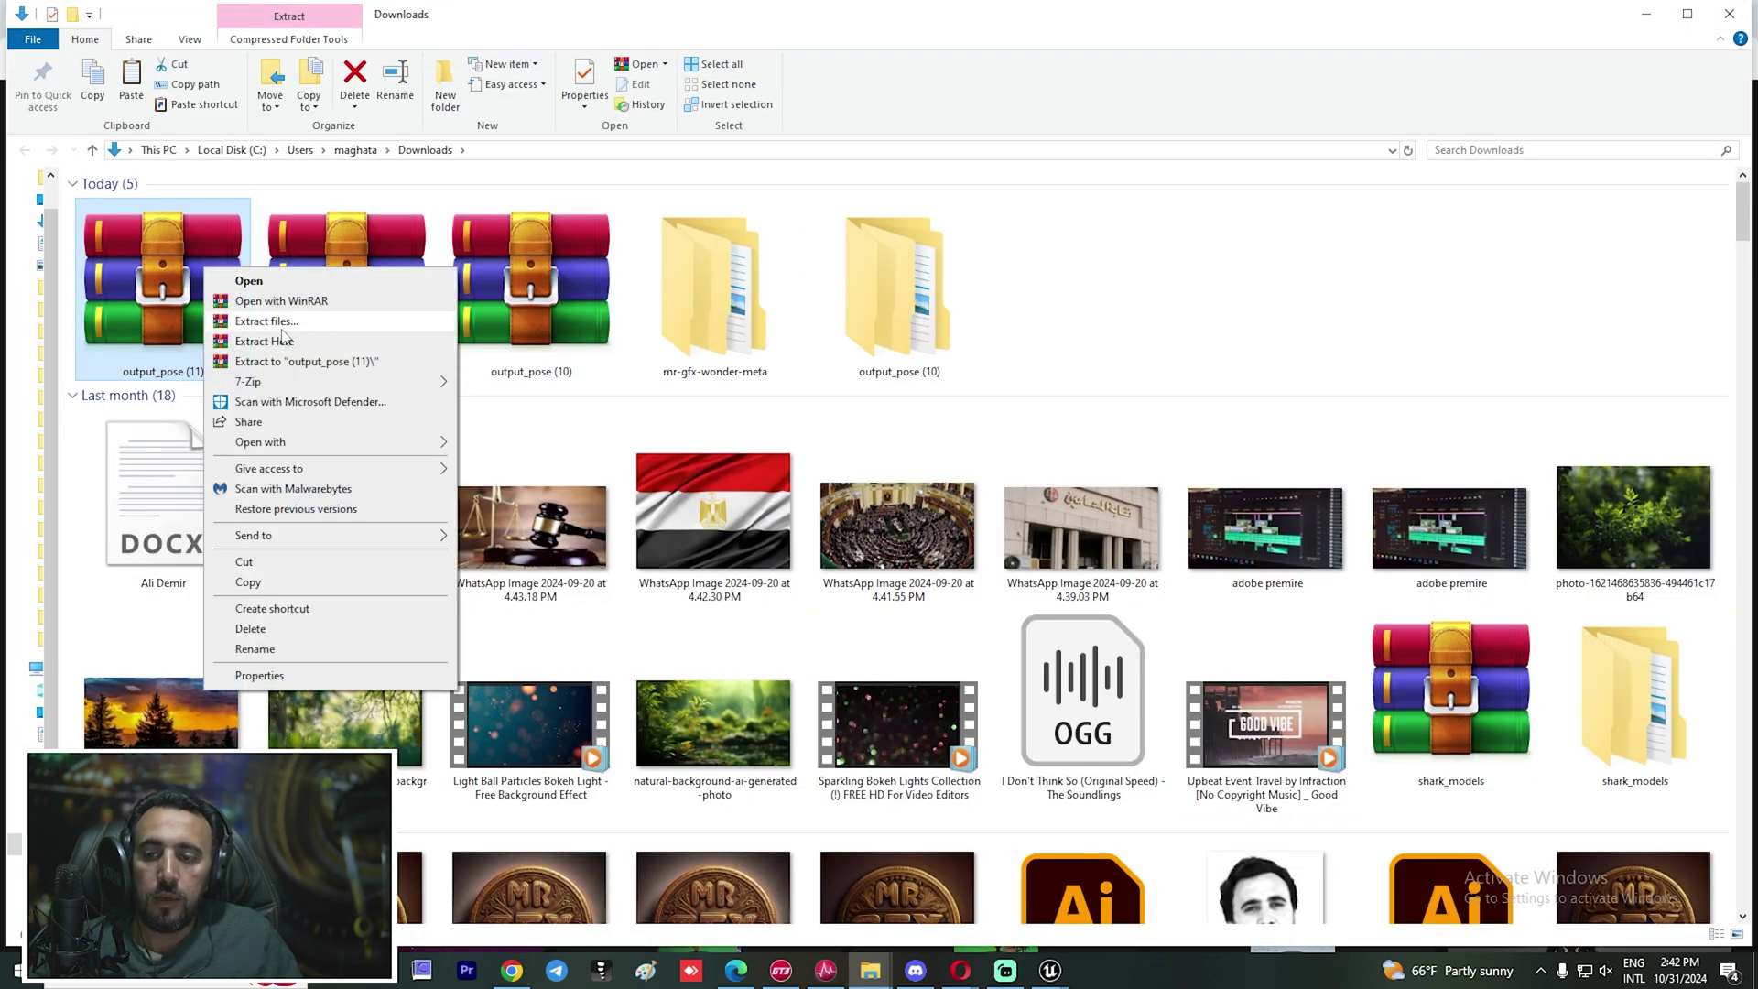
click(259, 322)
key(Return)
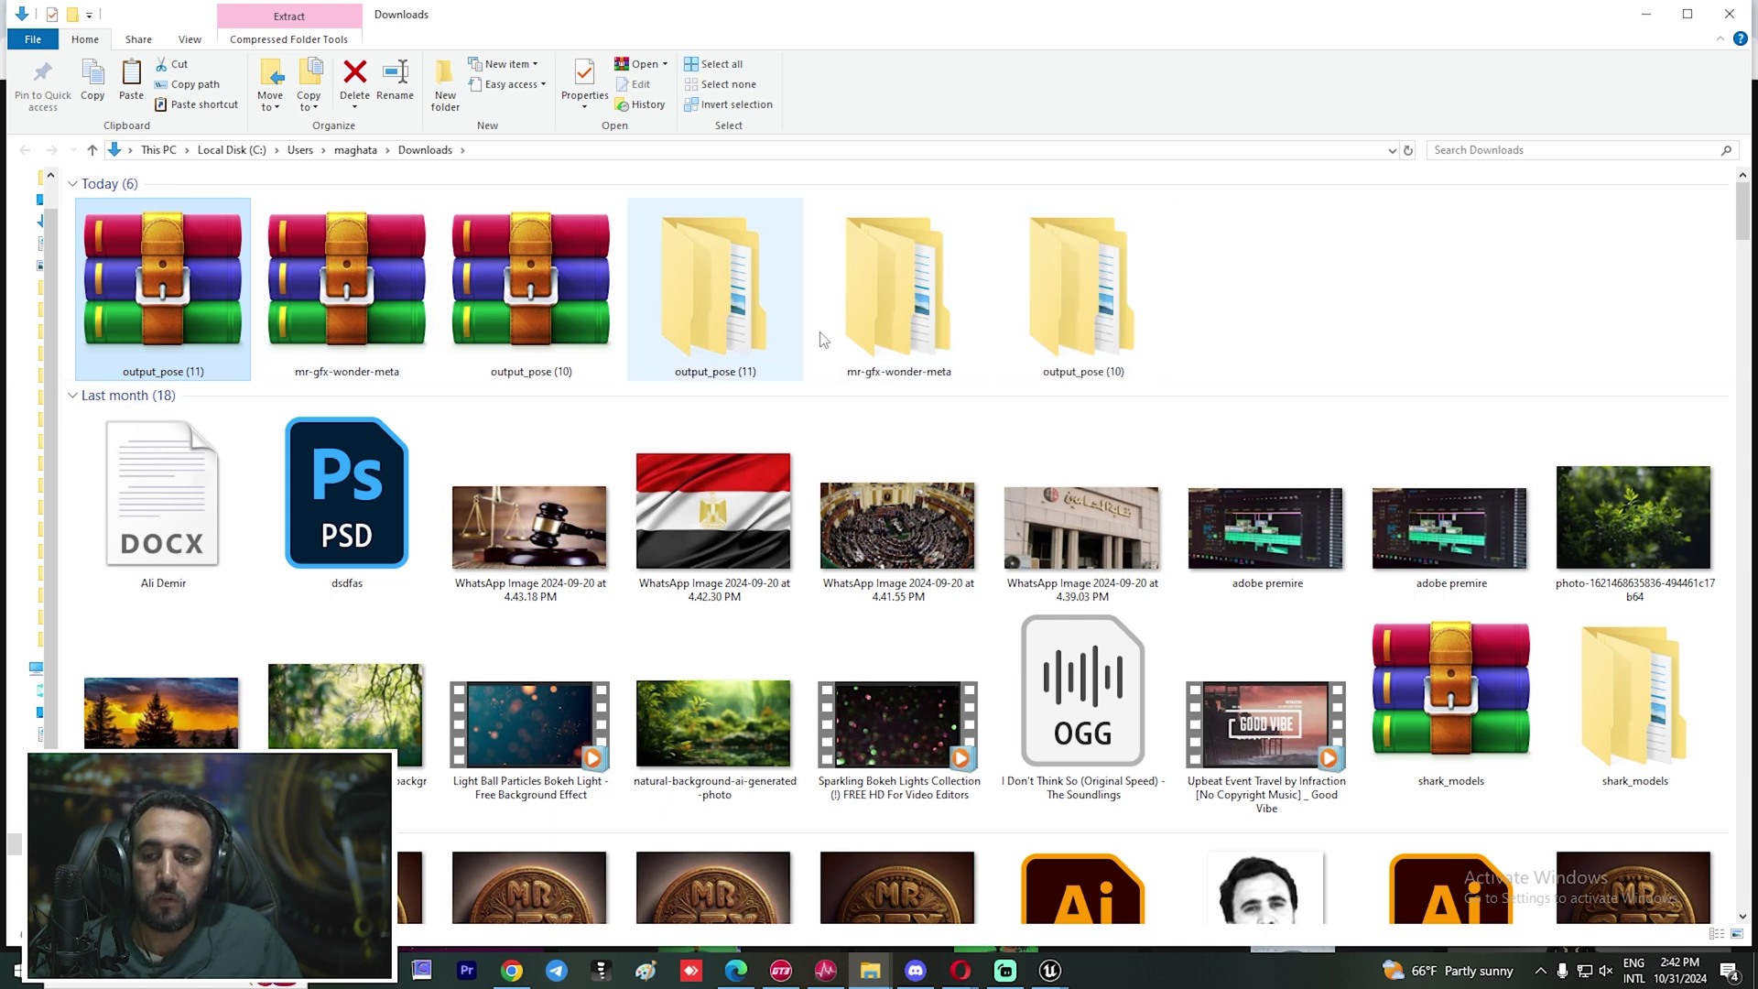
double_click(718, 315)
double_click(122, 206)
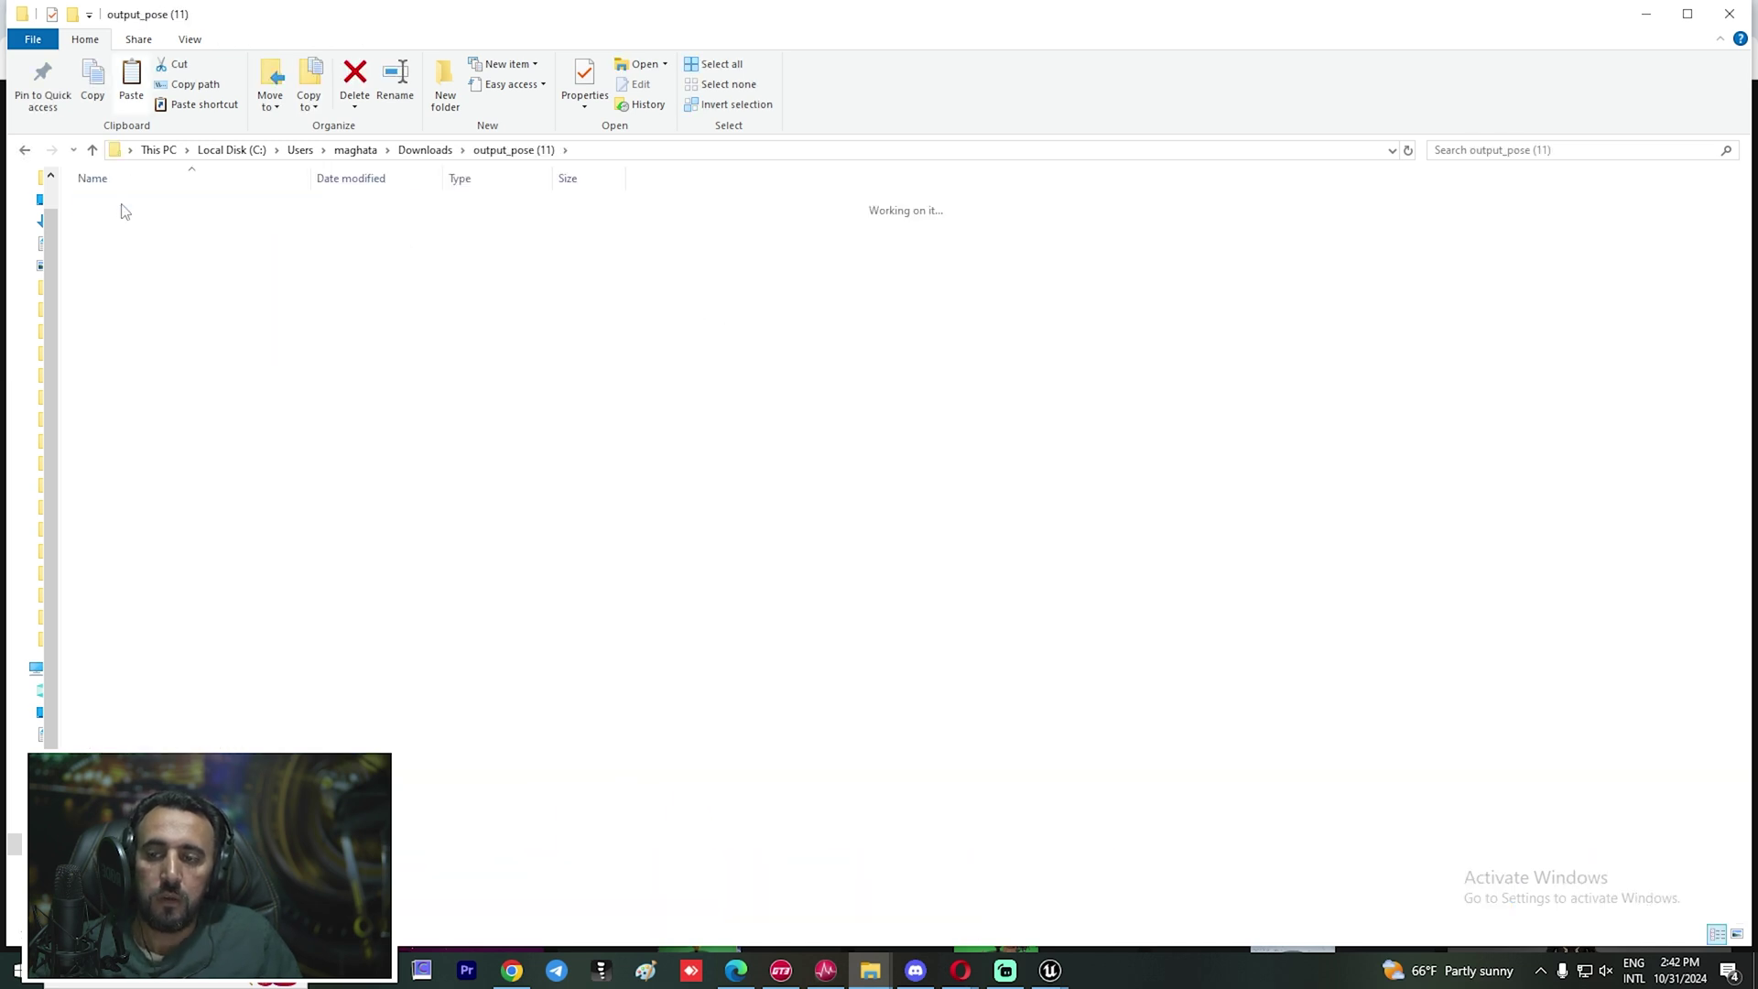
click(128, 206)
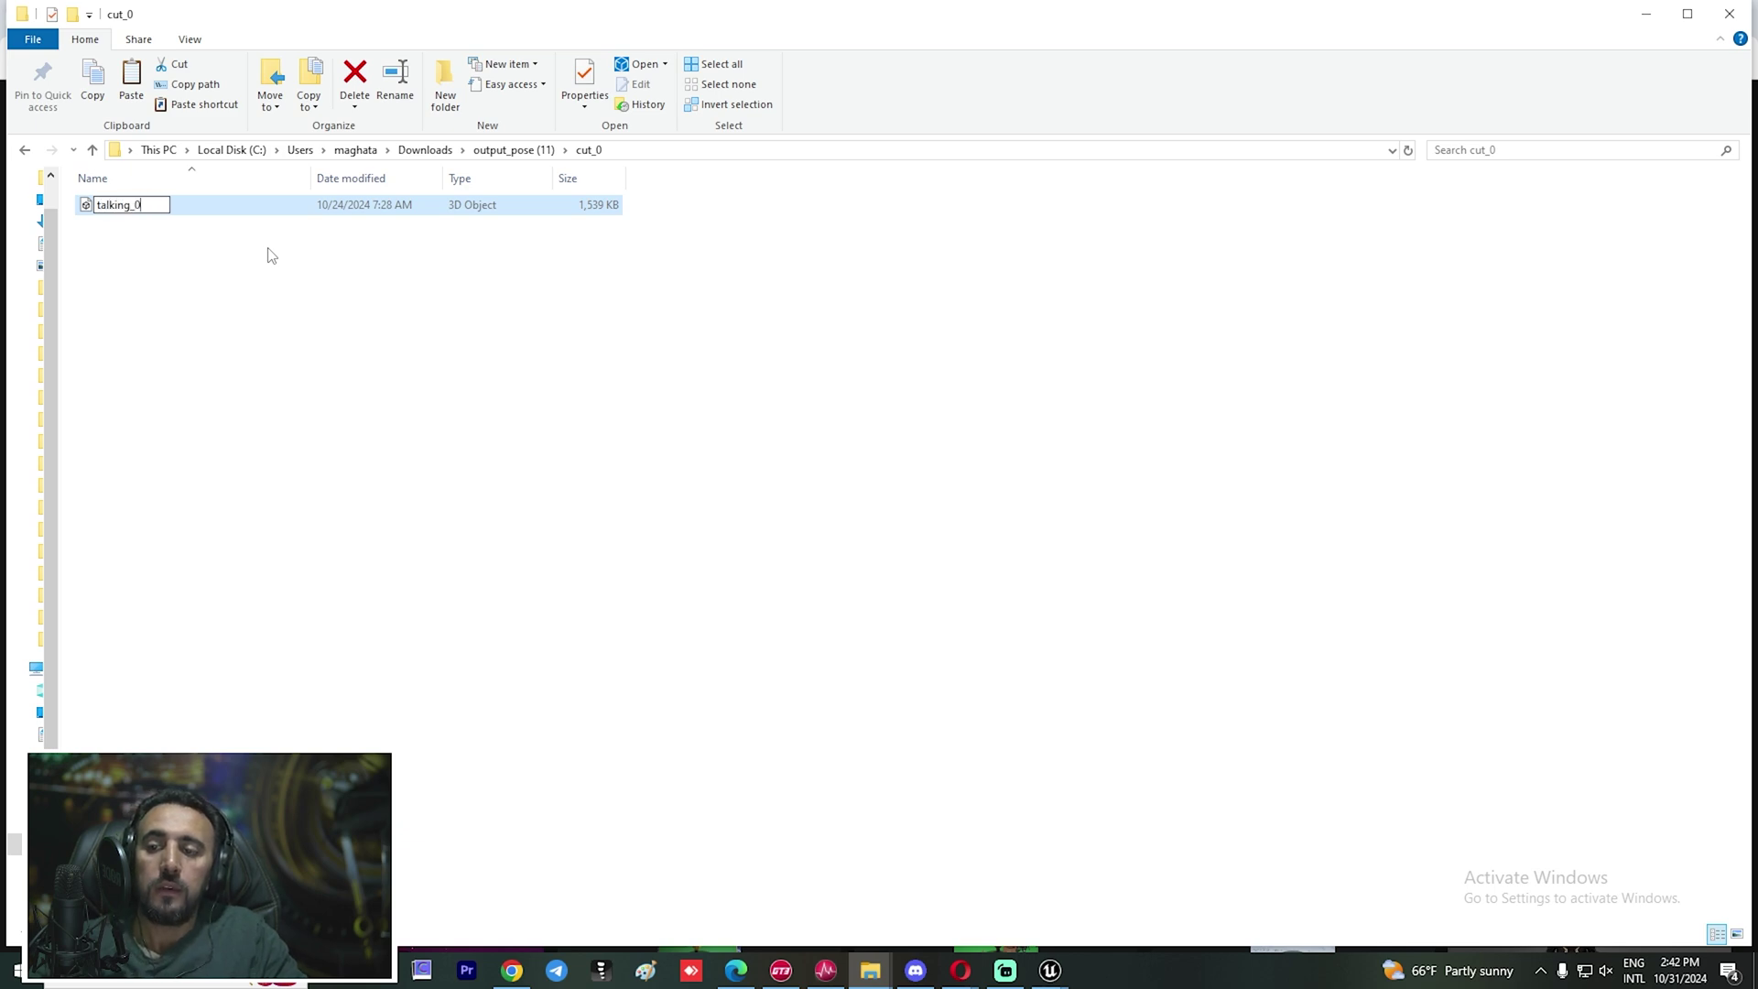
Switch to Unreal Engine and import talking_02.fbx into the animation folder, using mr_gfx_wonder_Skeleton and an offset uniform scale of 0.01
key(alt+Tab)
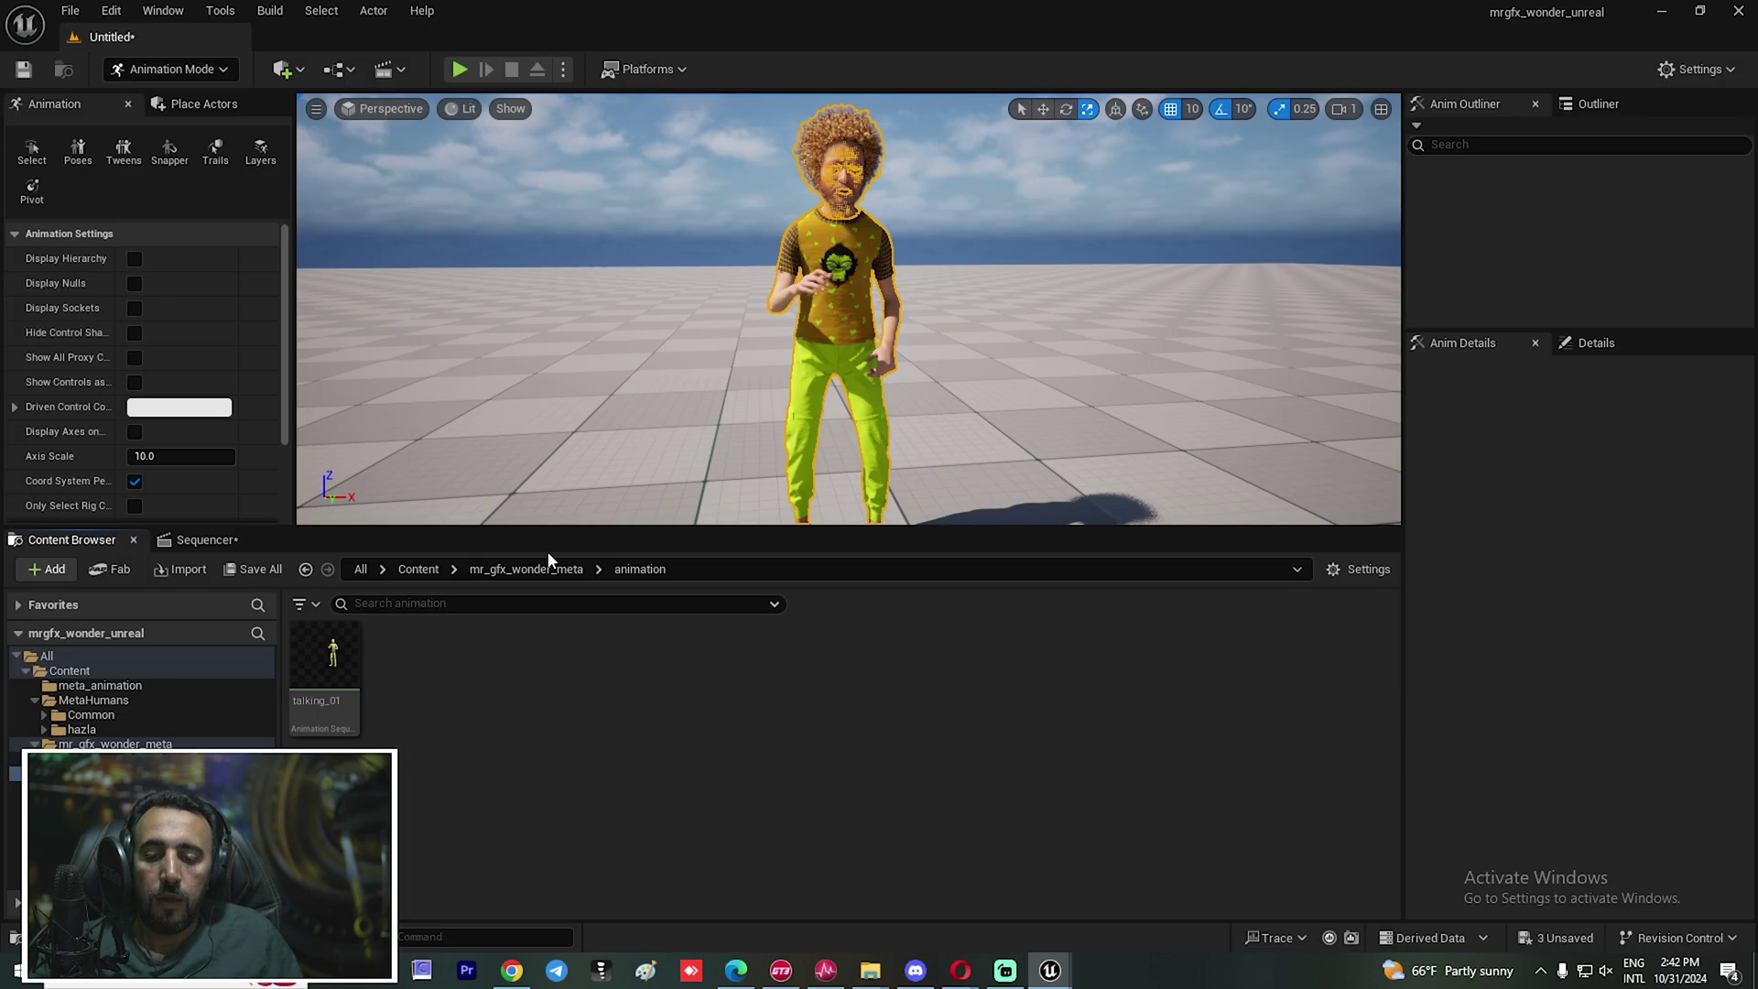
drag(585, 671, 587, 666)
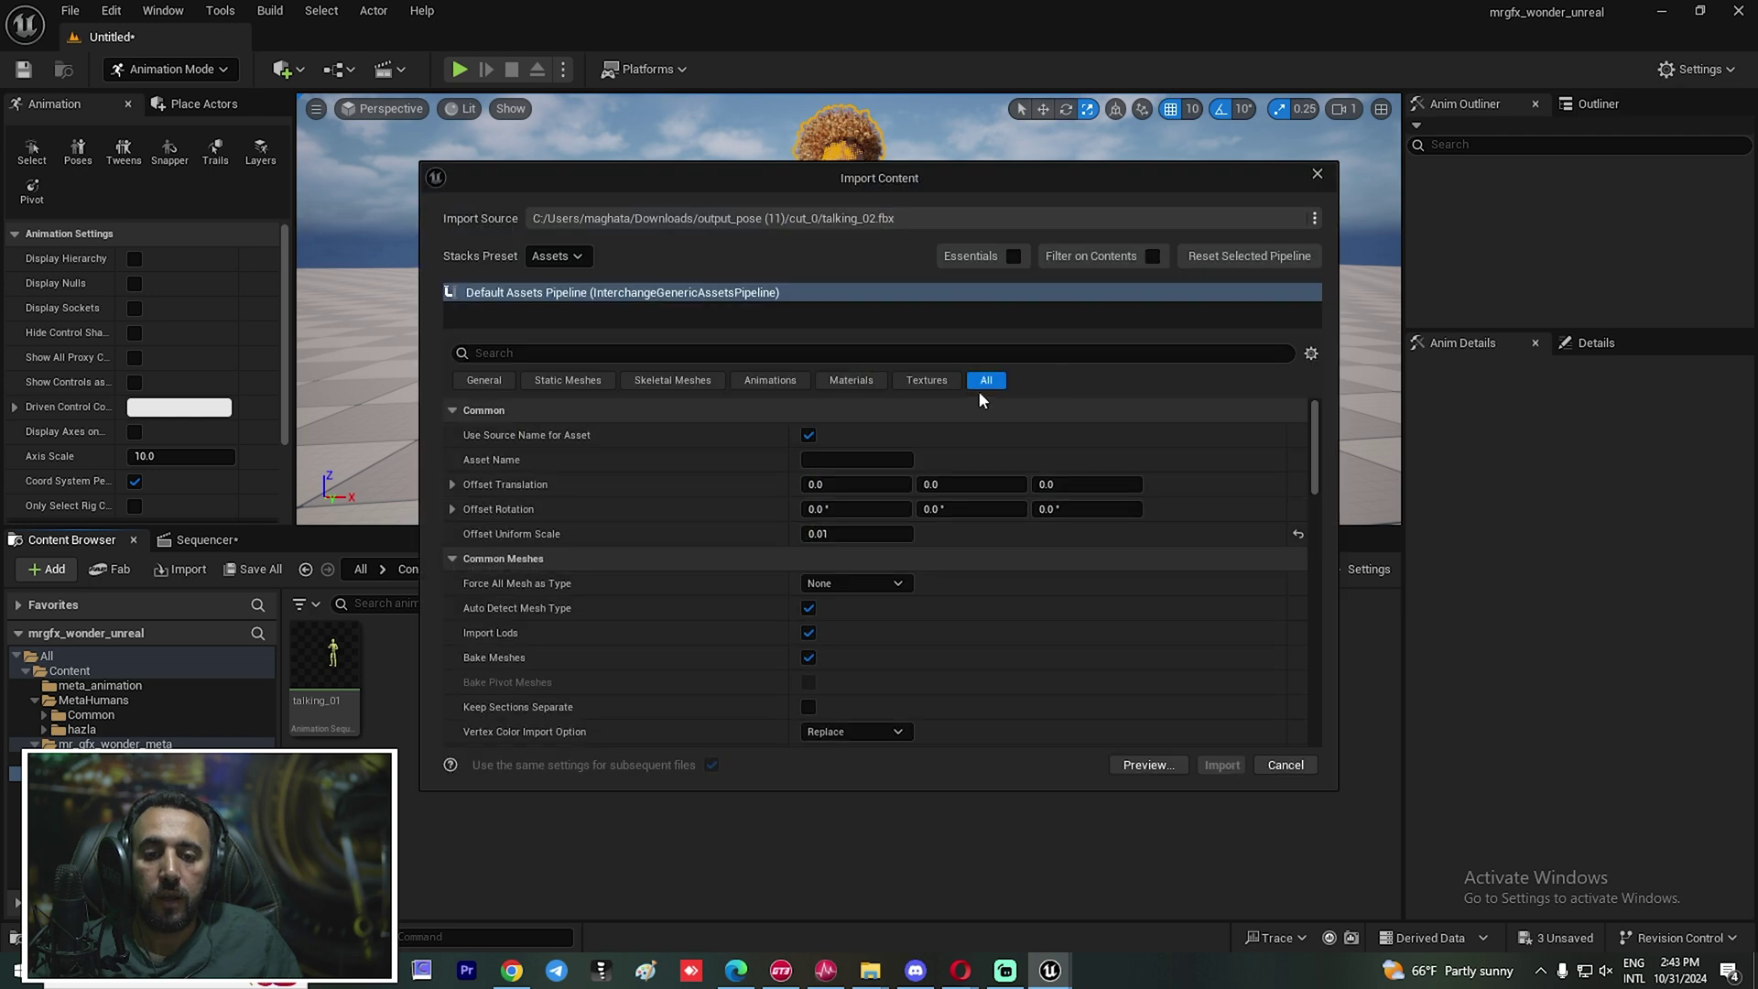
drag(1318, 455, 1318, 515)
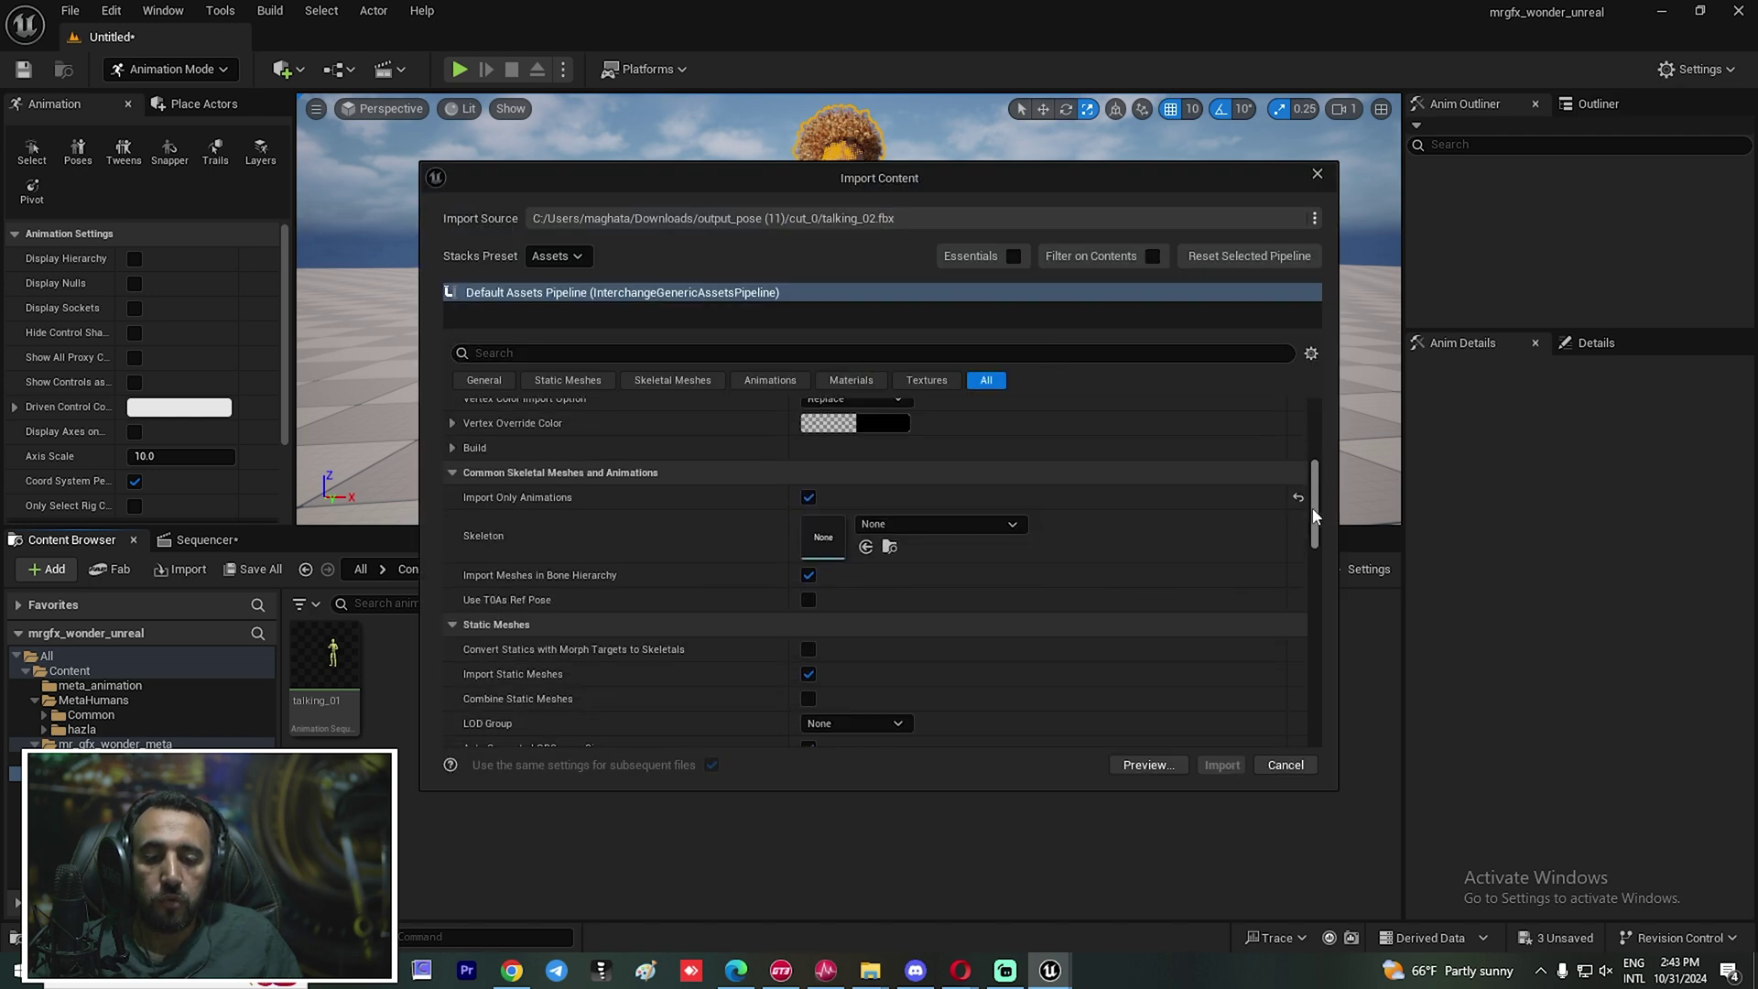
click(975, 524)
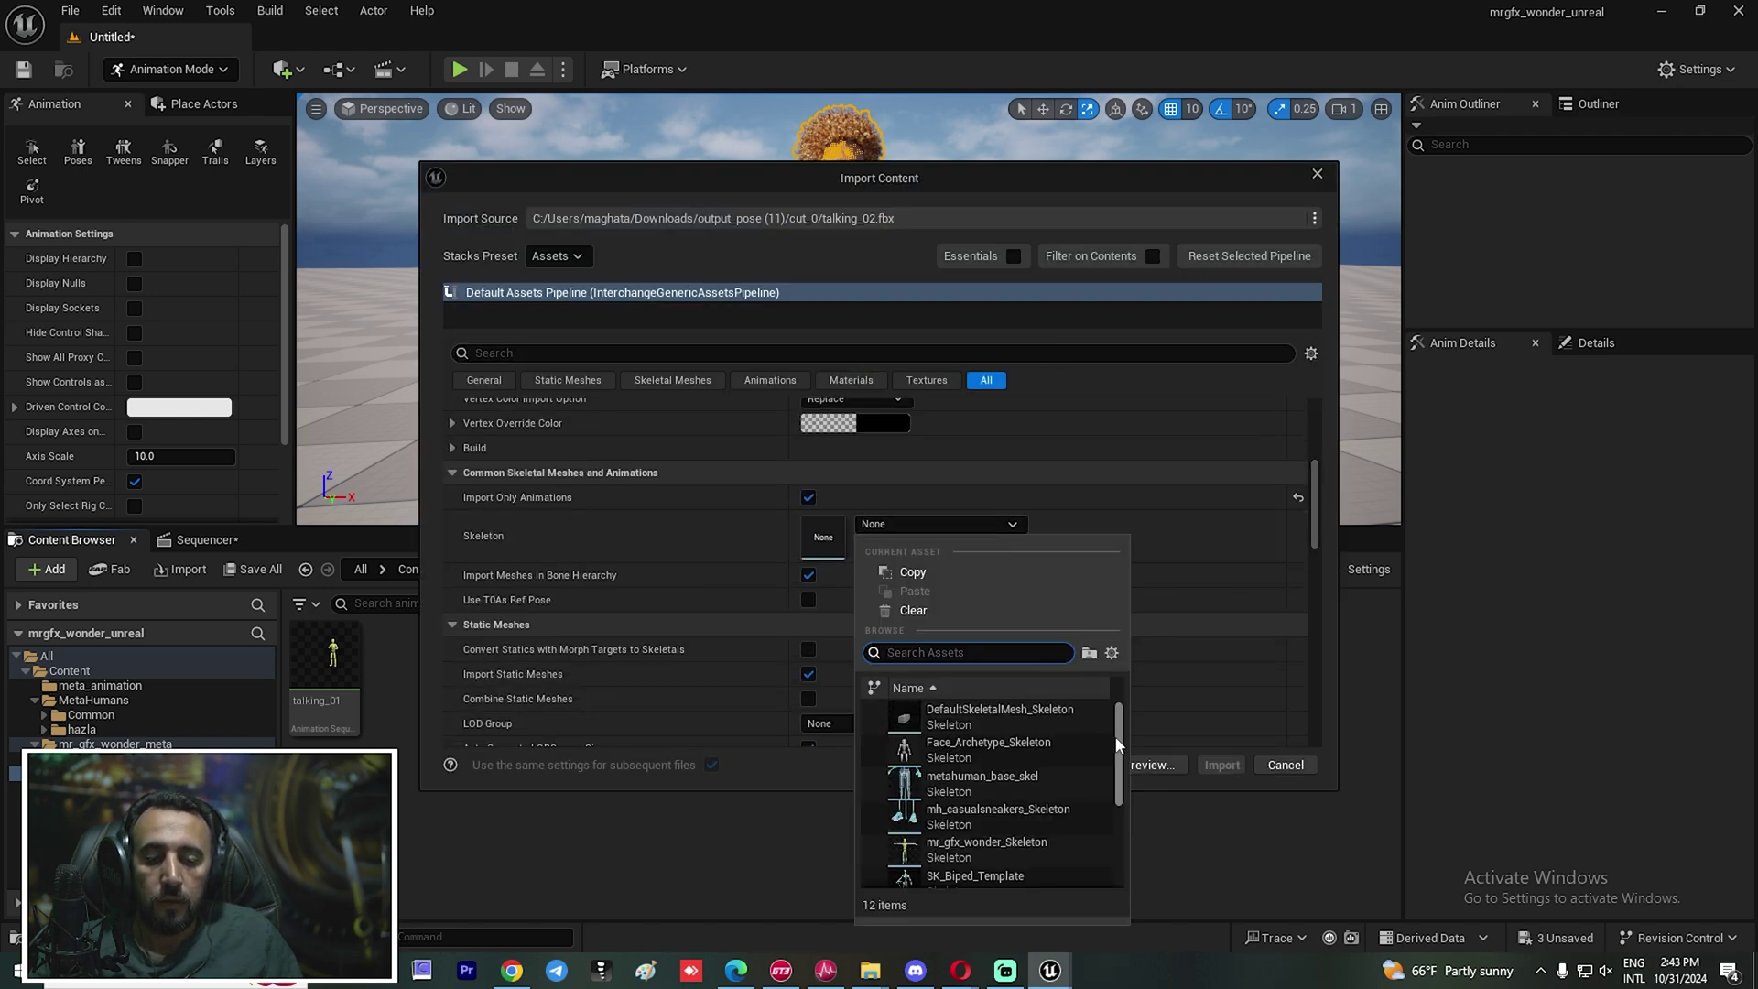
scroll(1117, 758, down, 1)
scroll(1118, 758, down, 1)
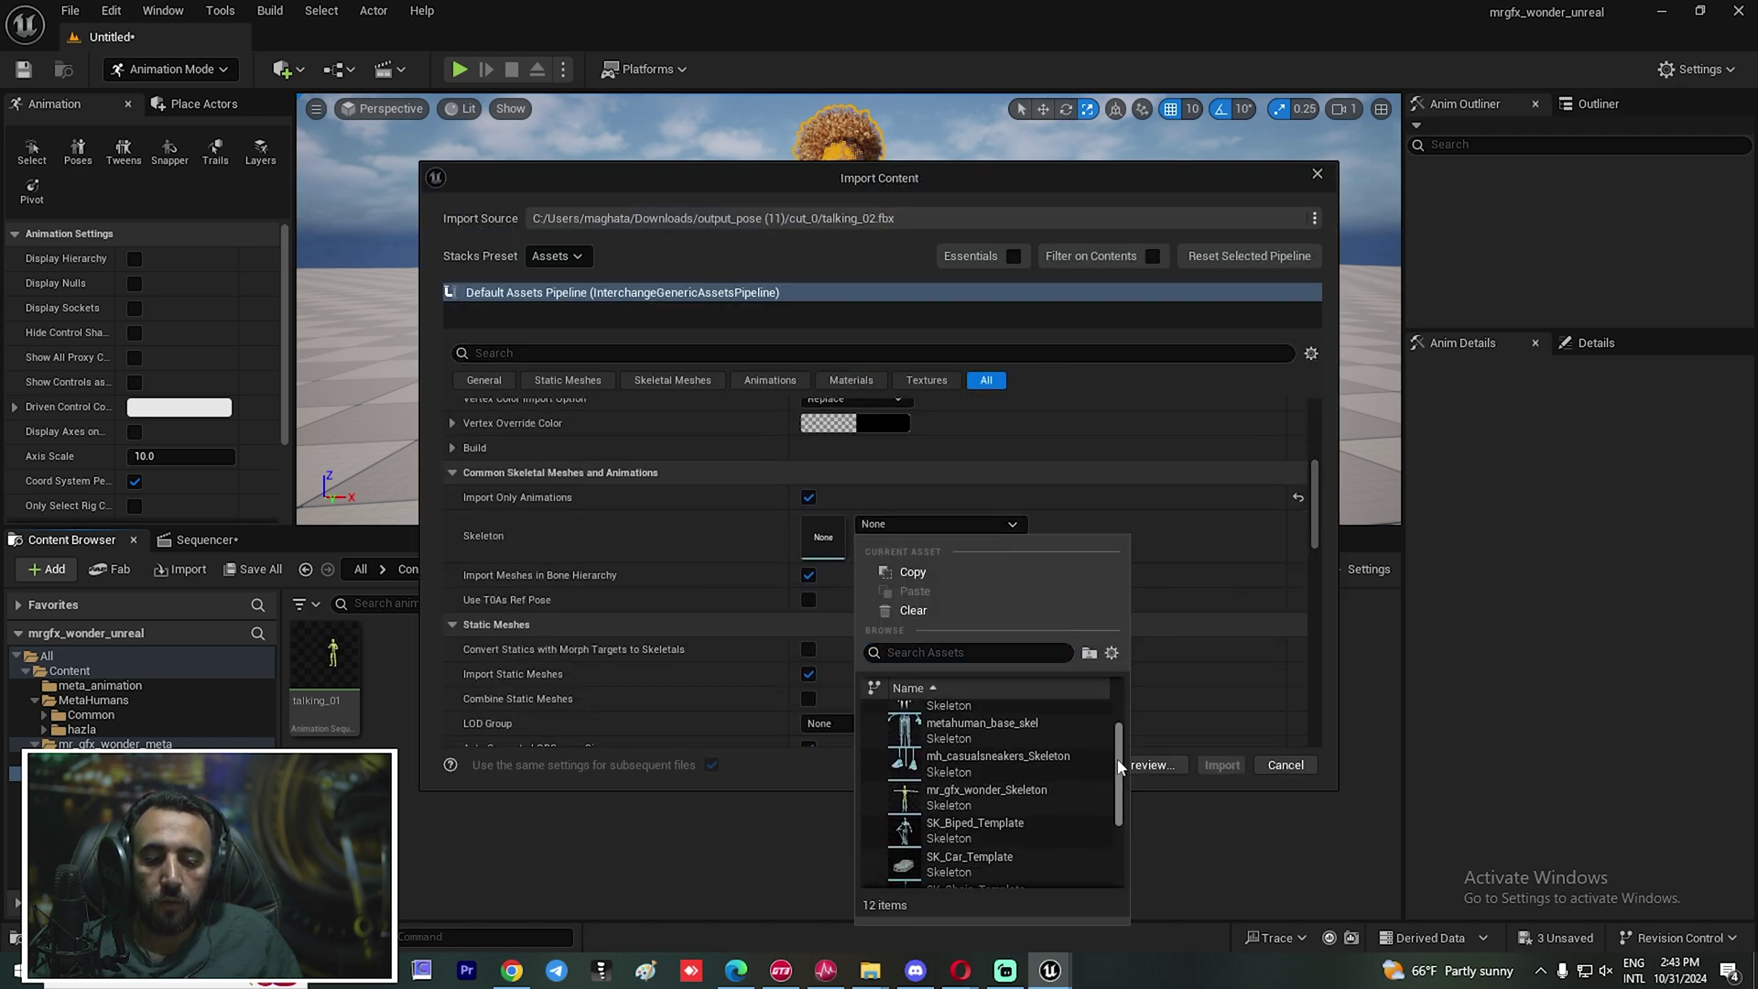
click(976, 785)
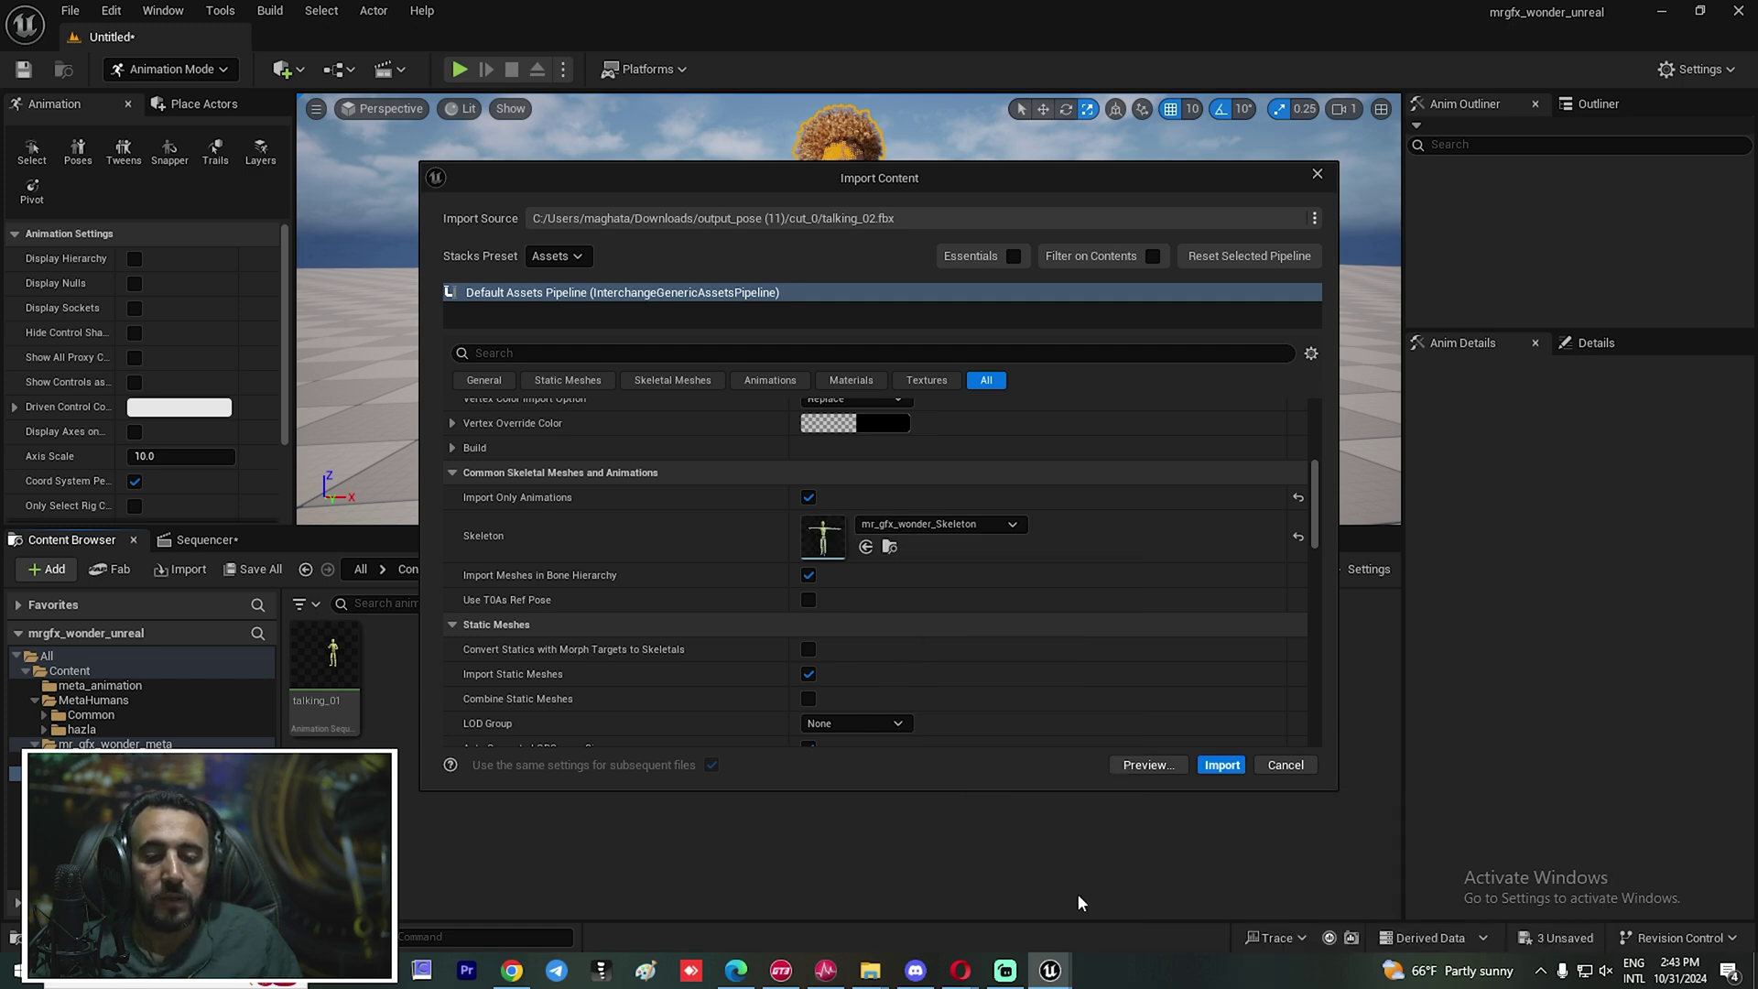
drag(1317, 534, 1318, 477)
click(833, 504)
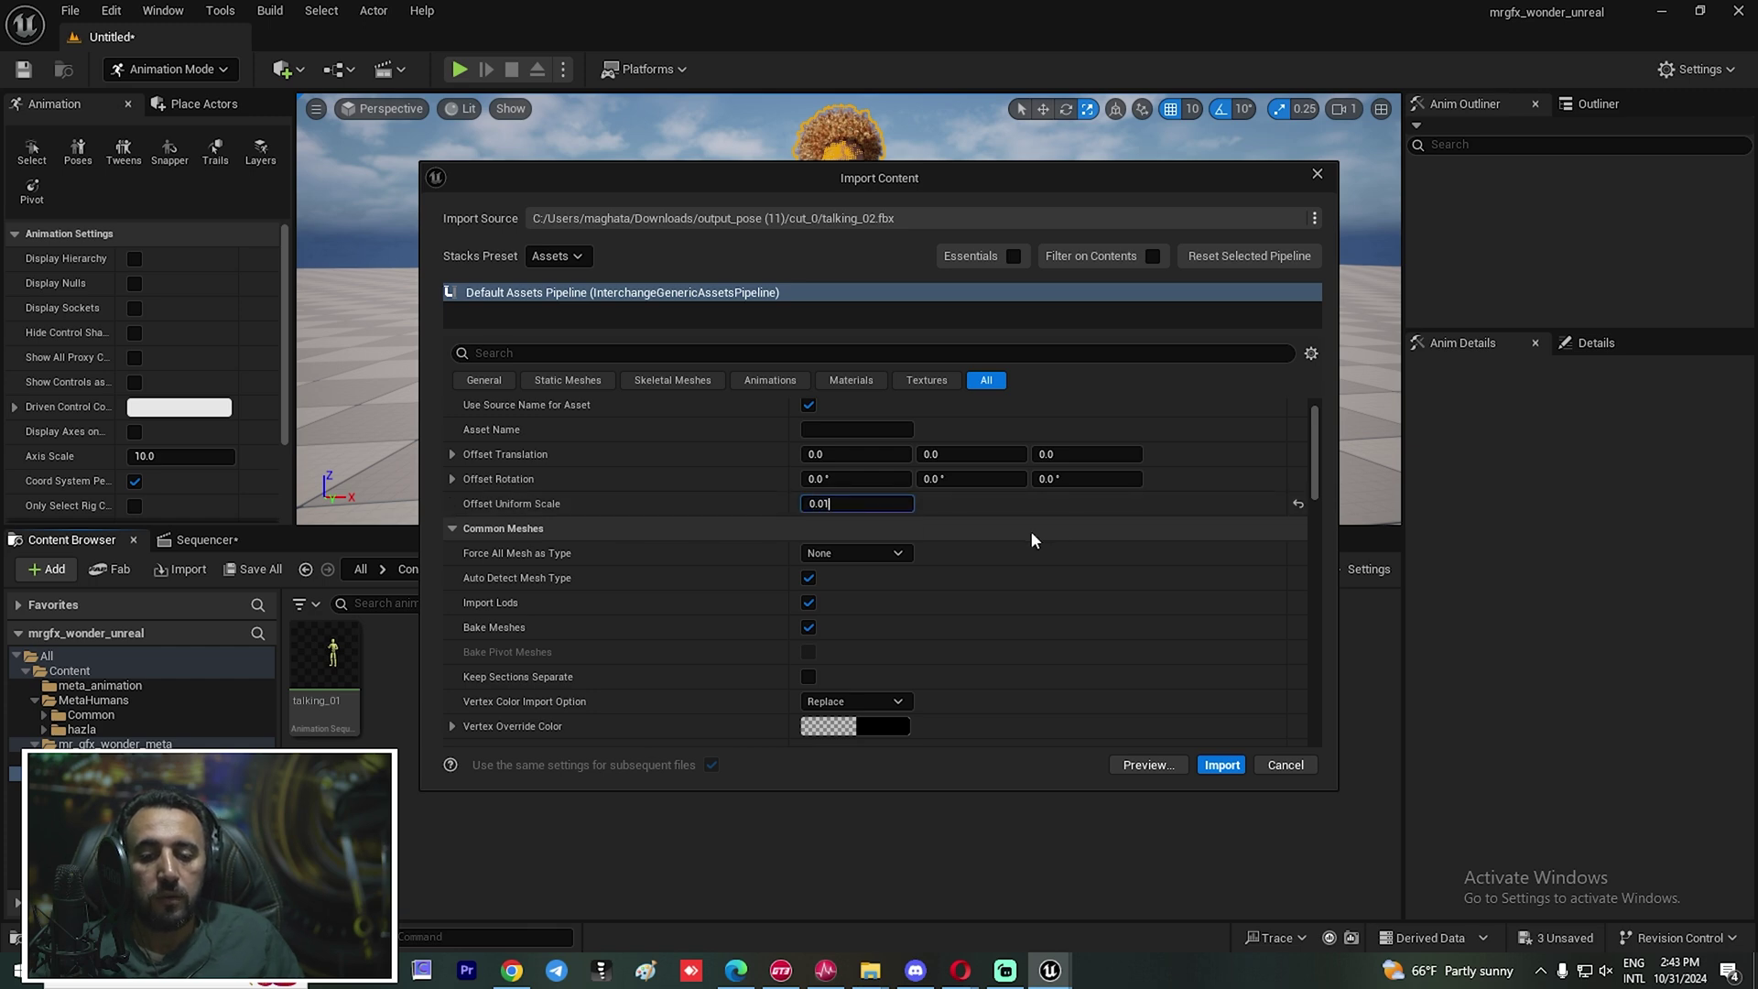
click(1219, 765)
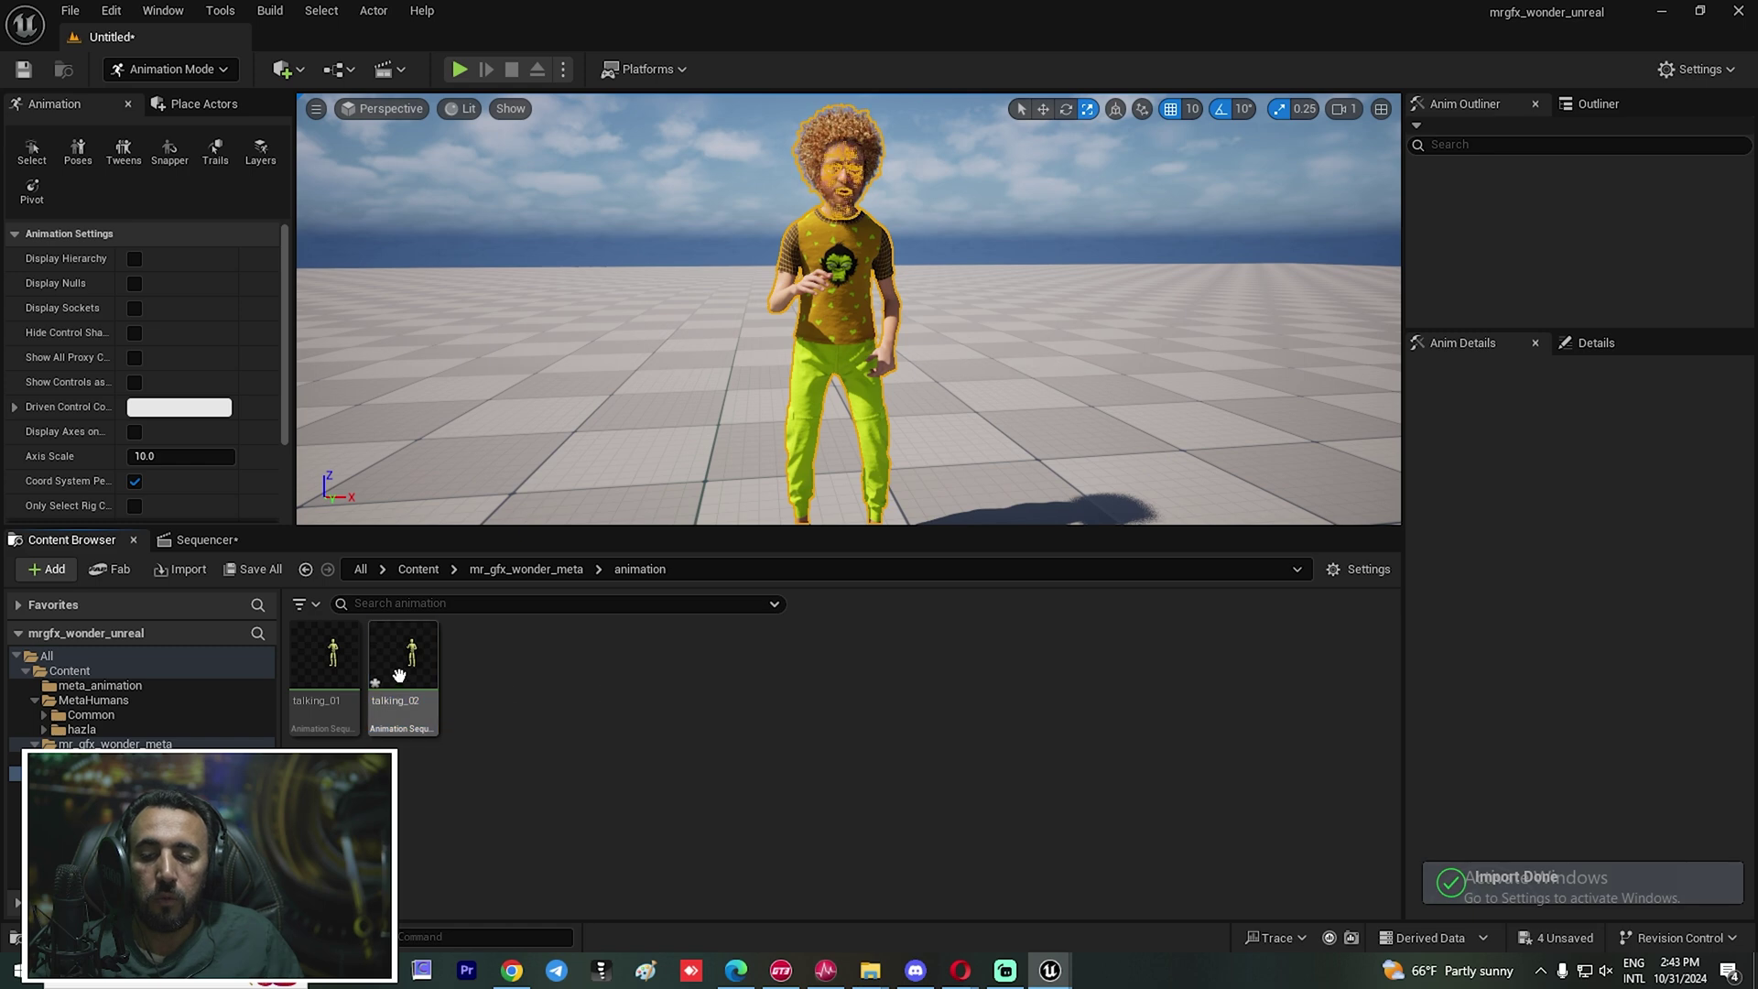
Preview the imported talking_02 animation in its own editor, close it and view the whole character in the level
double_click(402, 664)
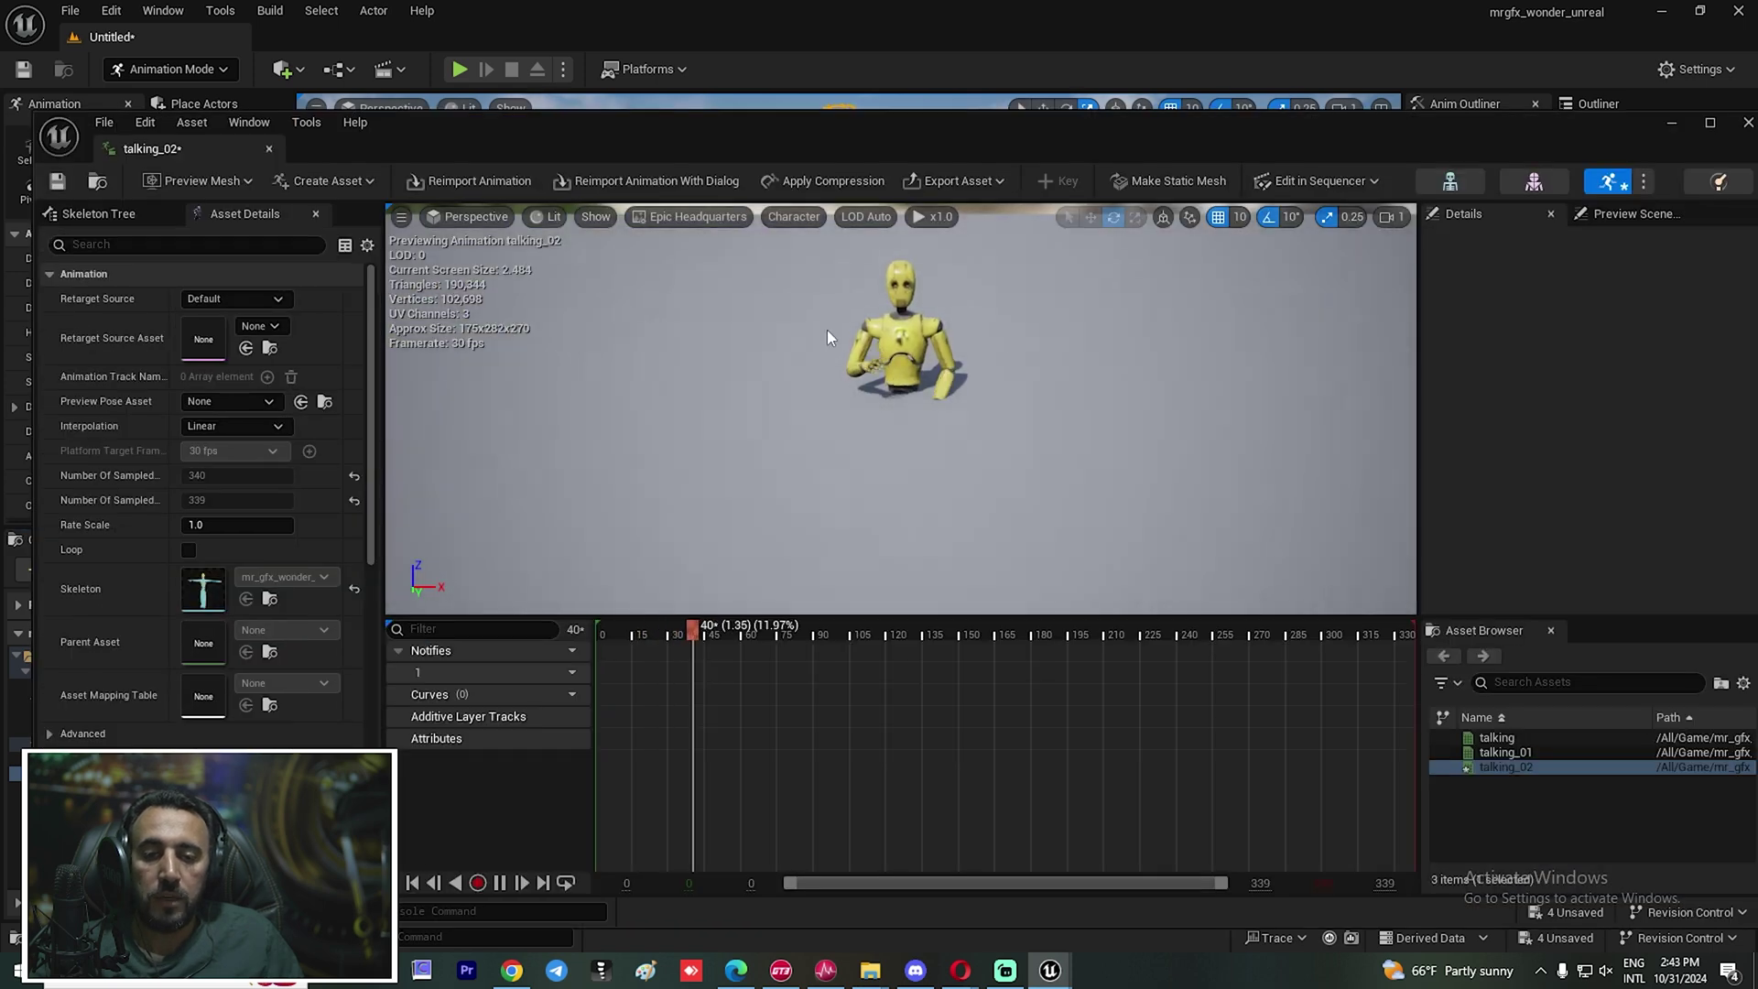
click(269, 149)
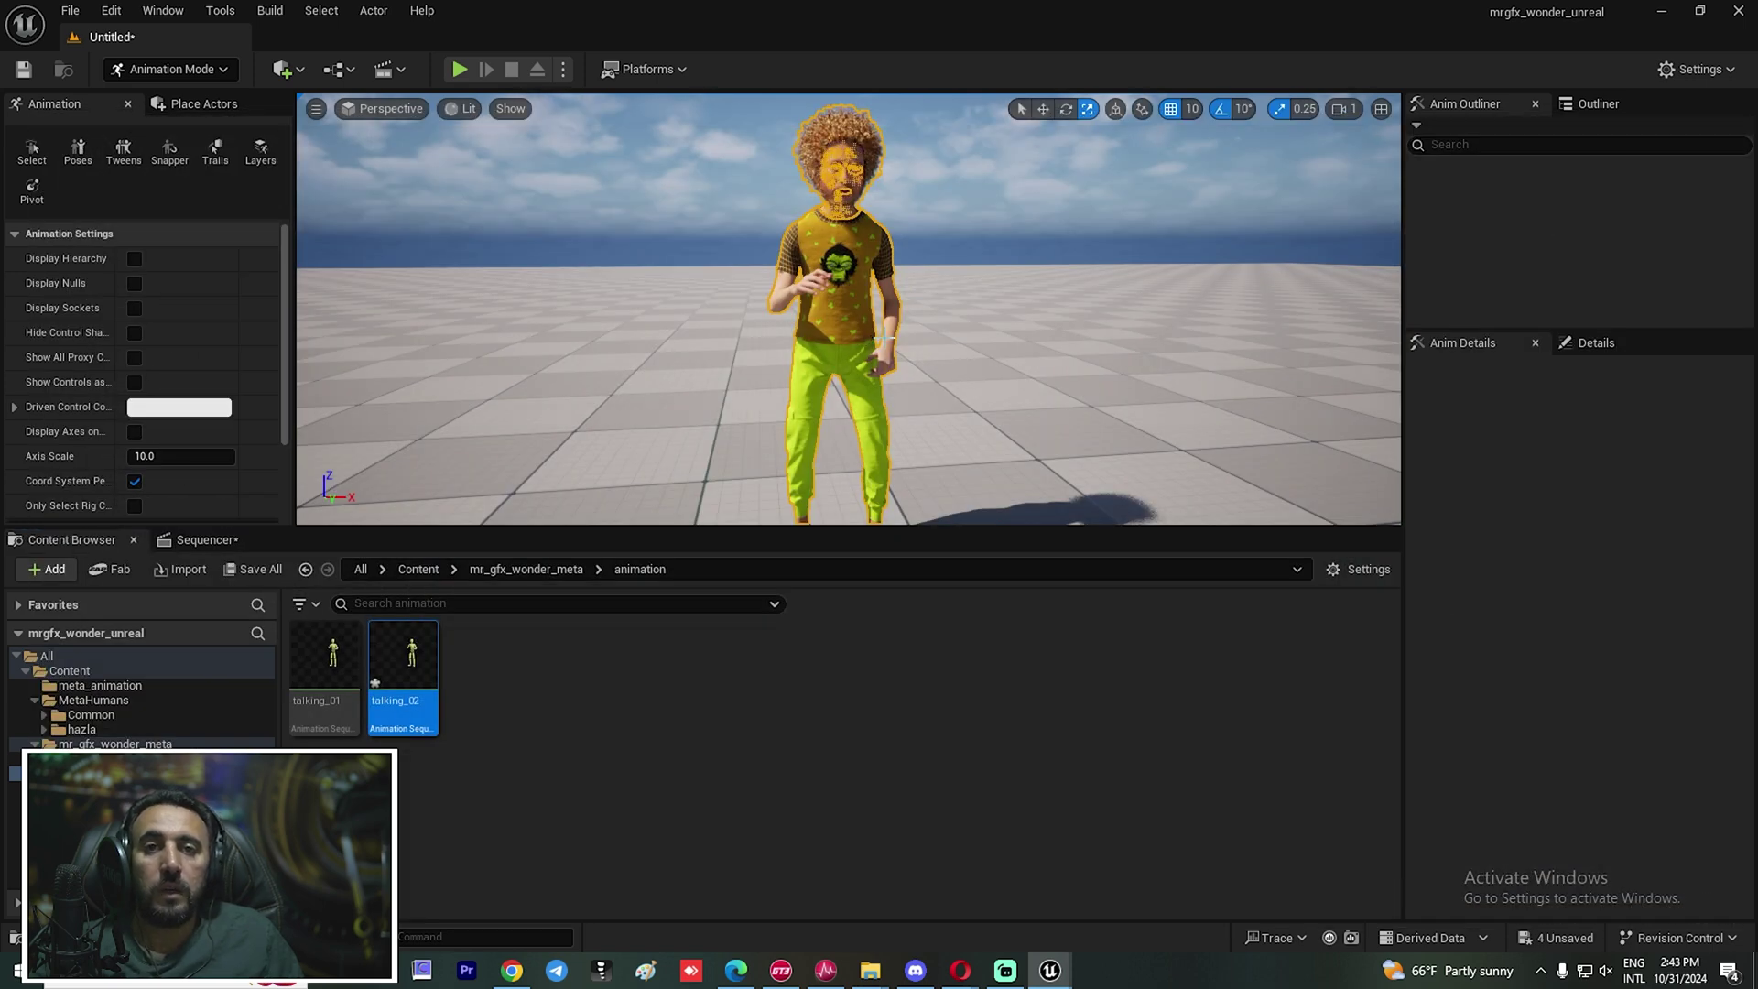
right_drag(848, 308, 822, 336)
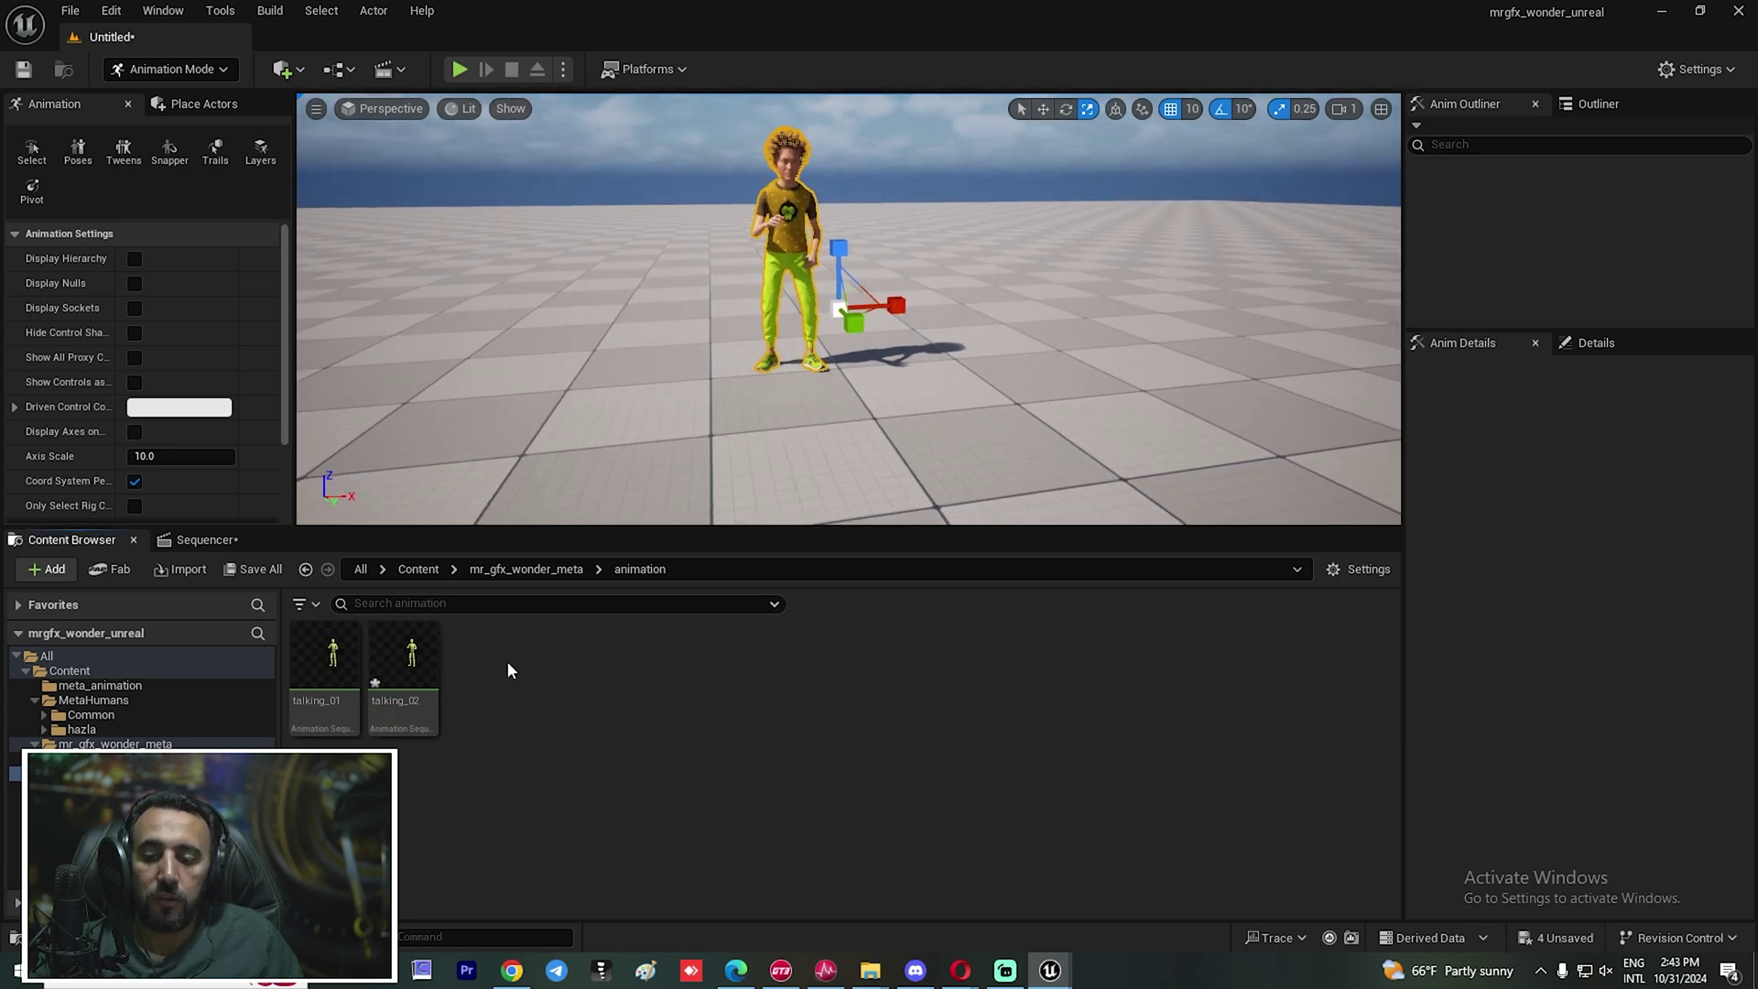
Start retargeting talking_02 from mr_gfx_wonder, with m_med_unw_body as the target skeletal mesh
right_click(398, 642)
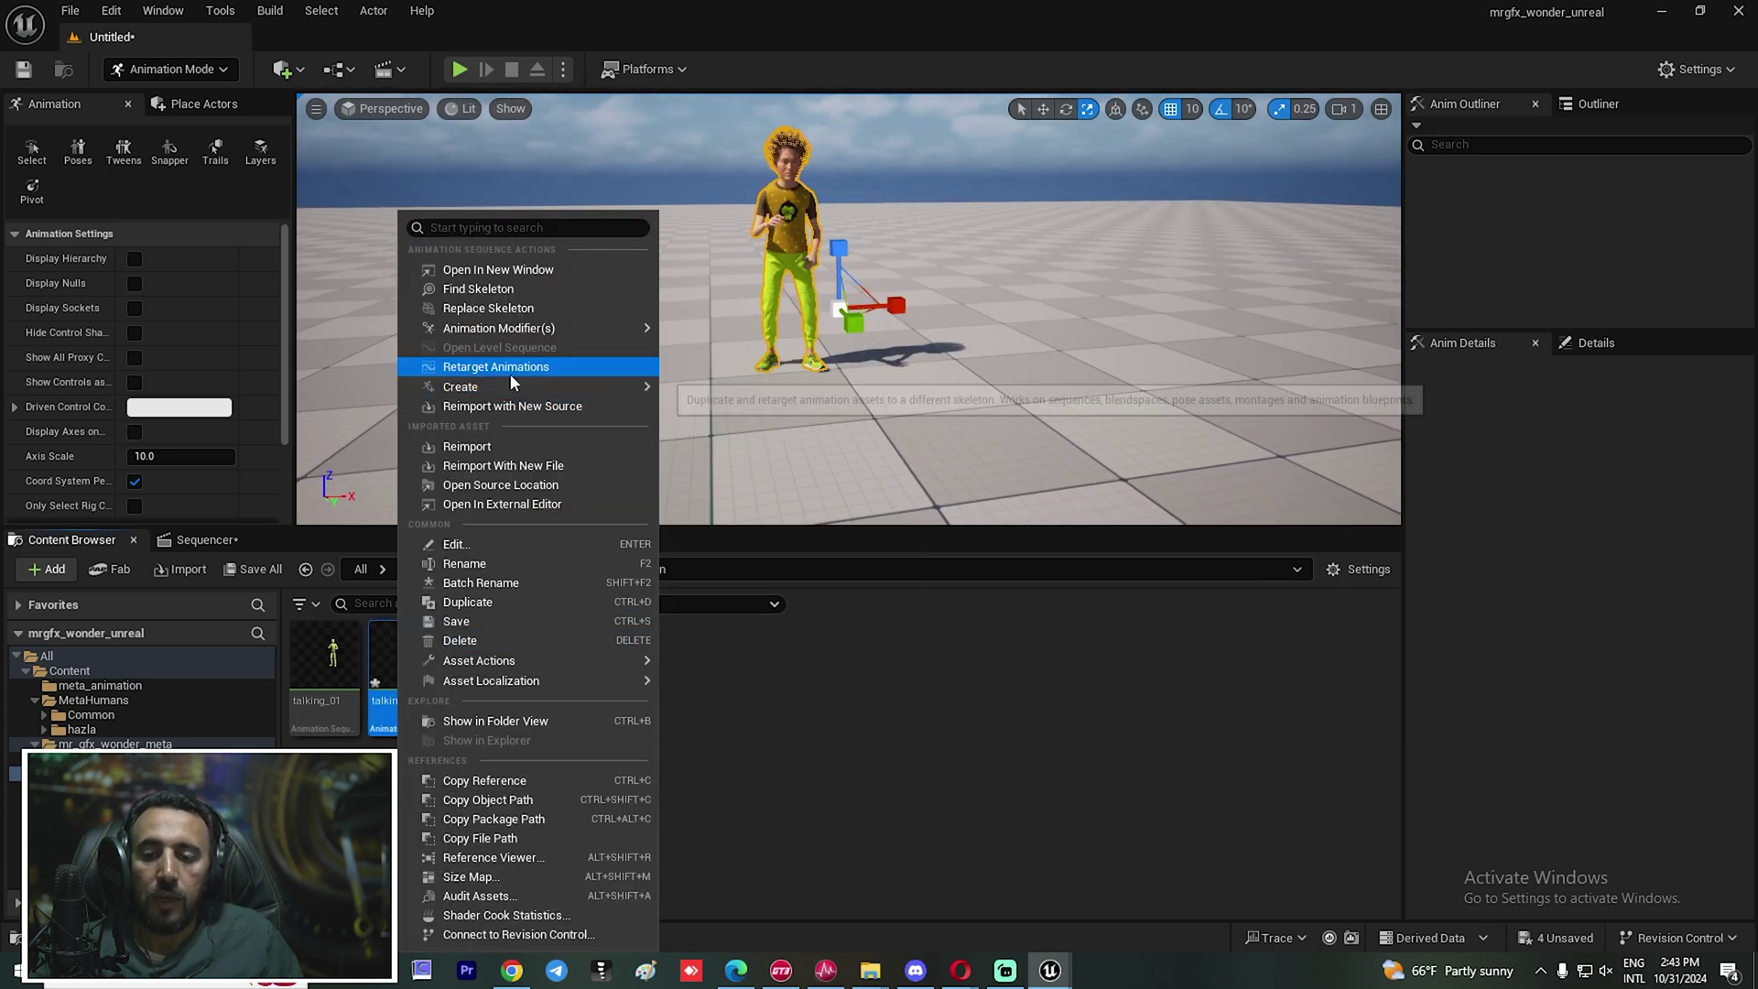
click(503, 368)
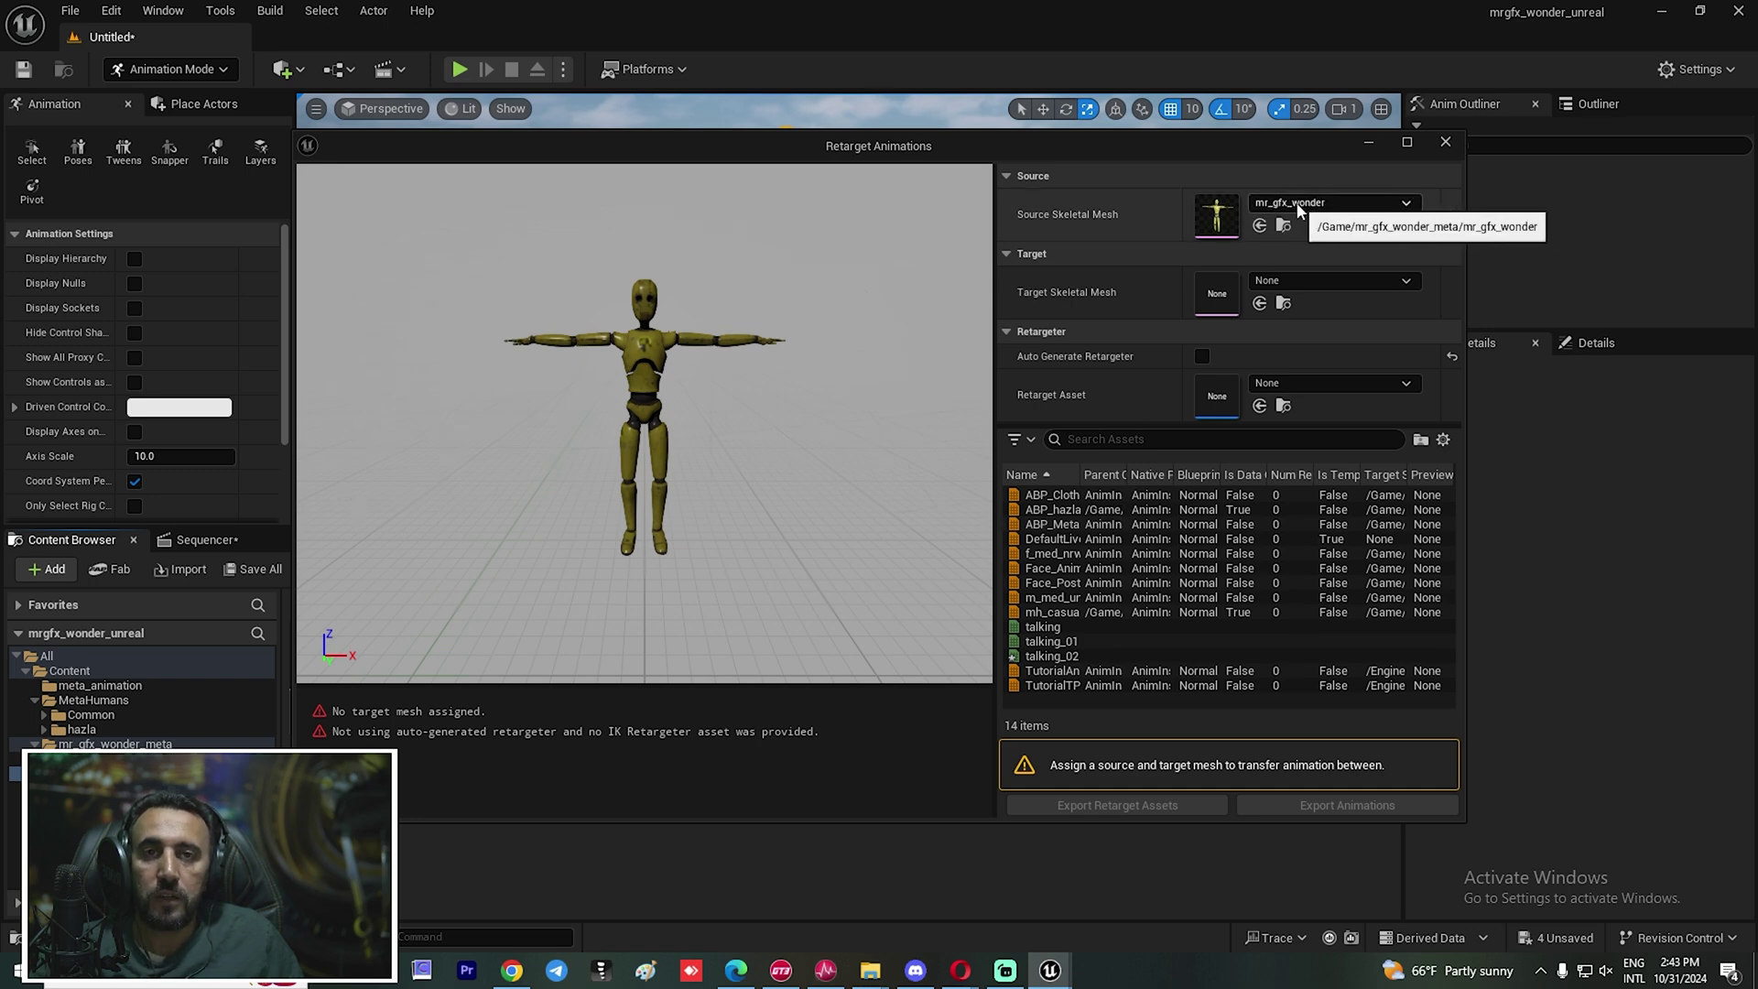
click(1353, 278)
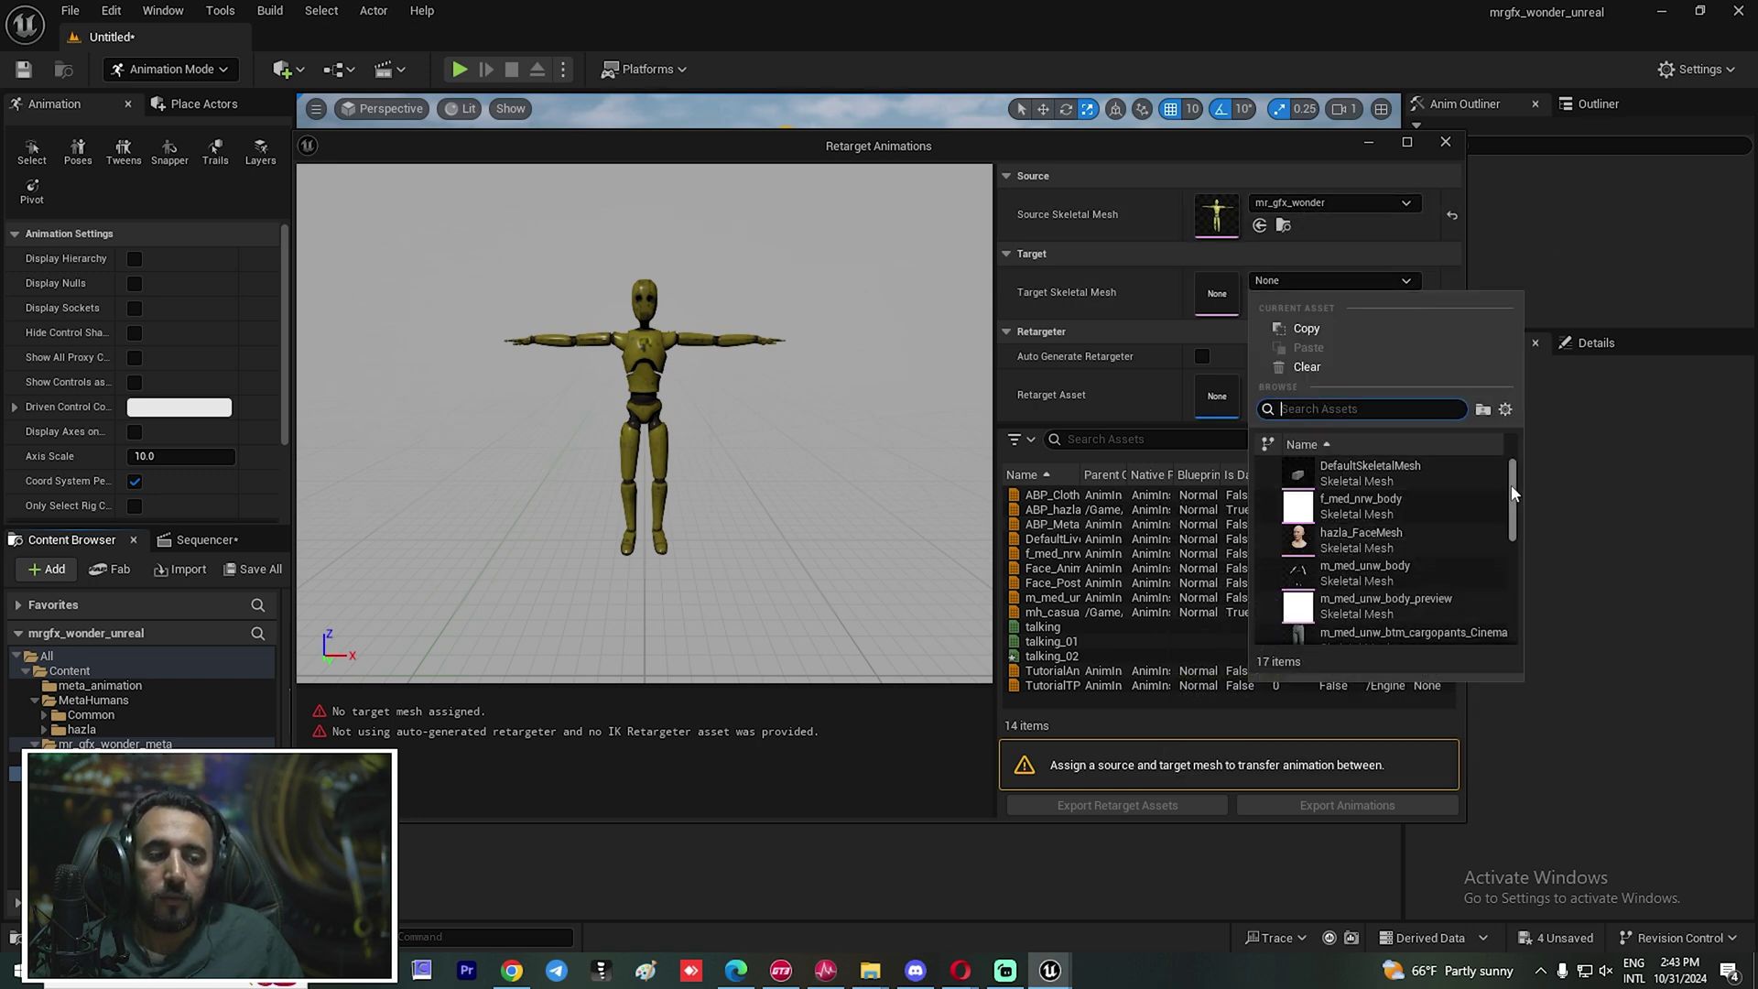
scroll(1518, 488, down, 2)
scroll(1518, 492, up, 1)
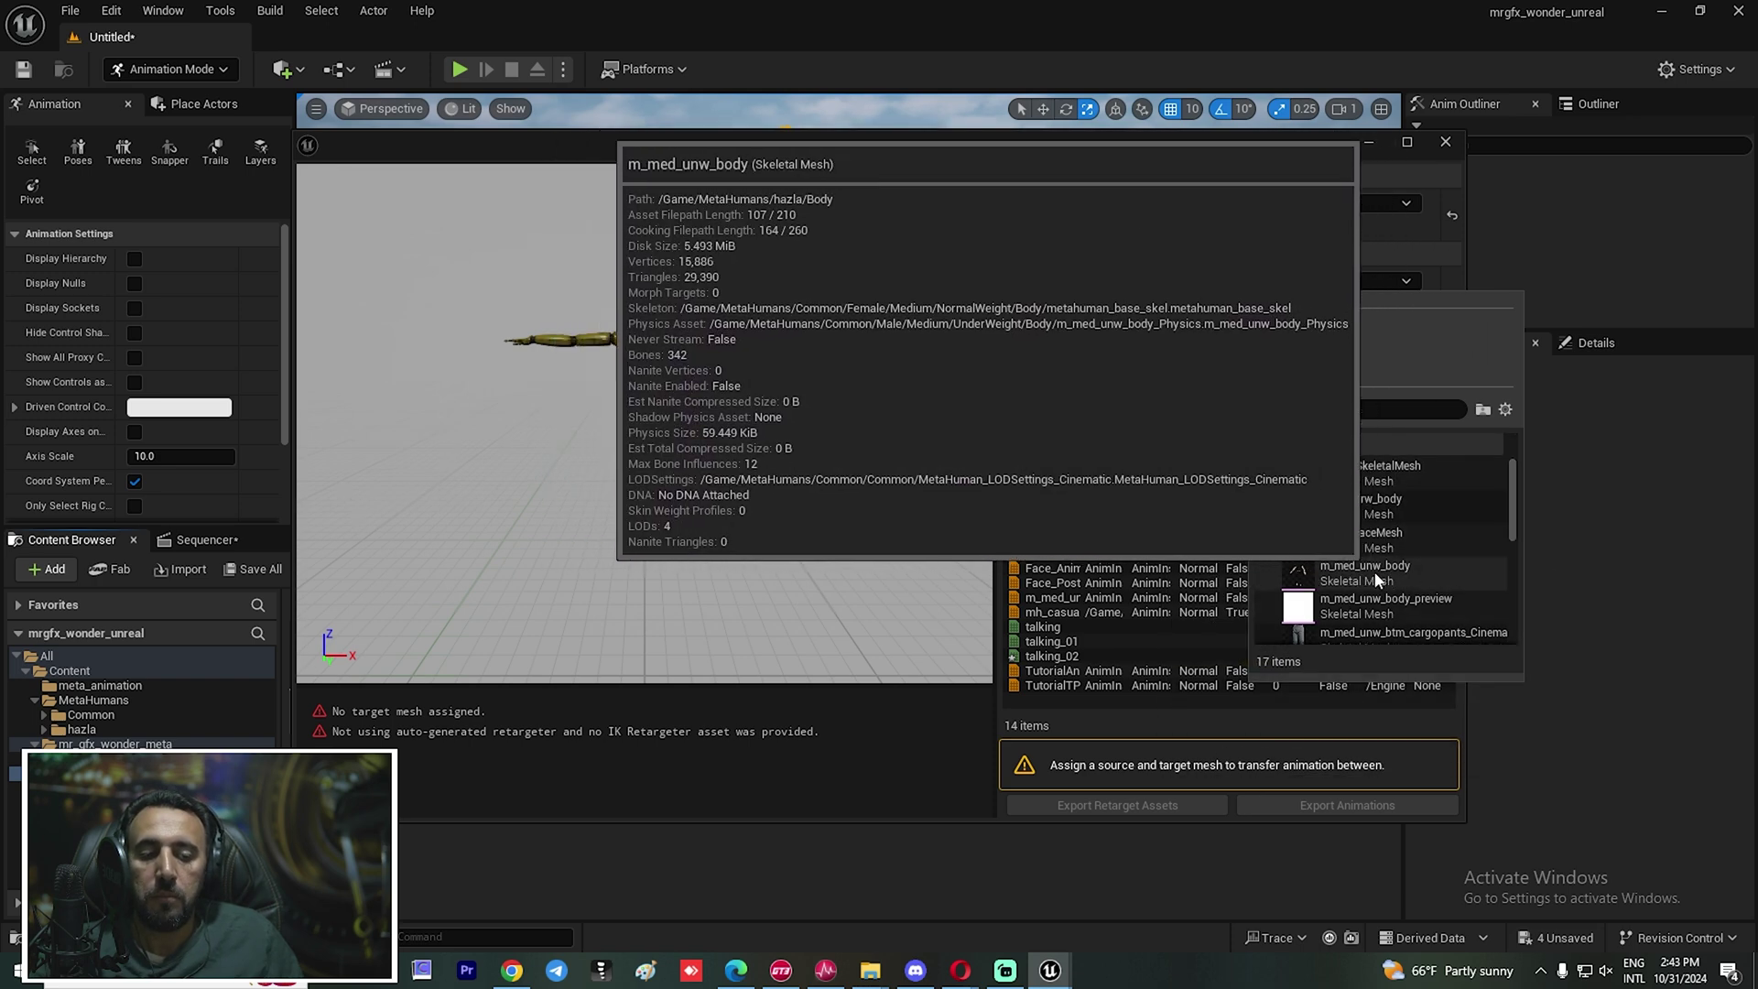
click(1364, 575)
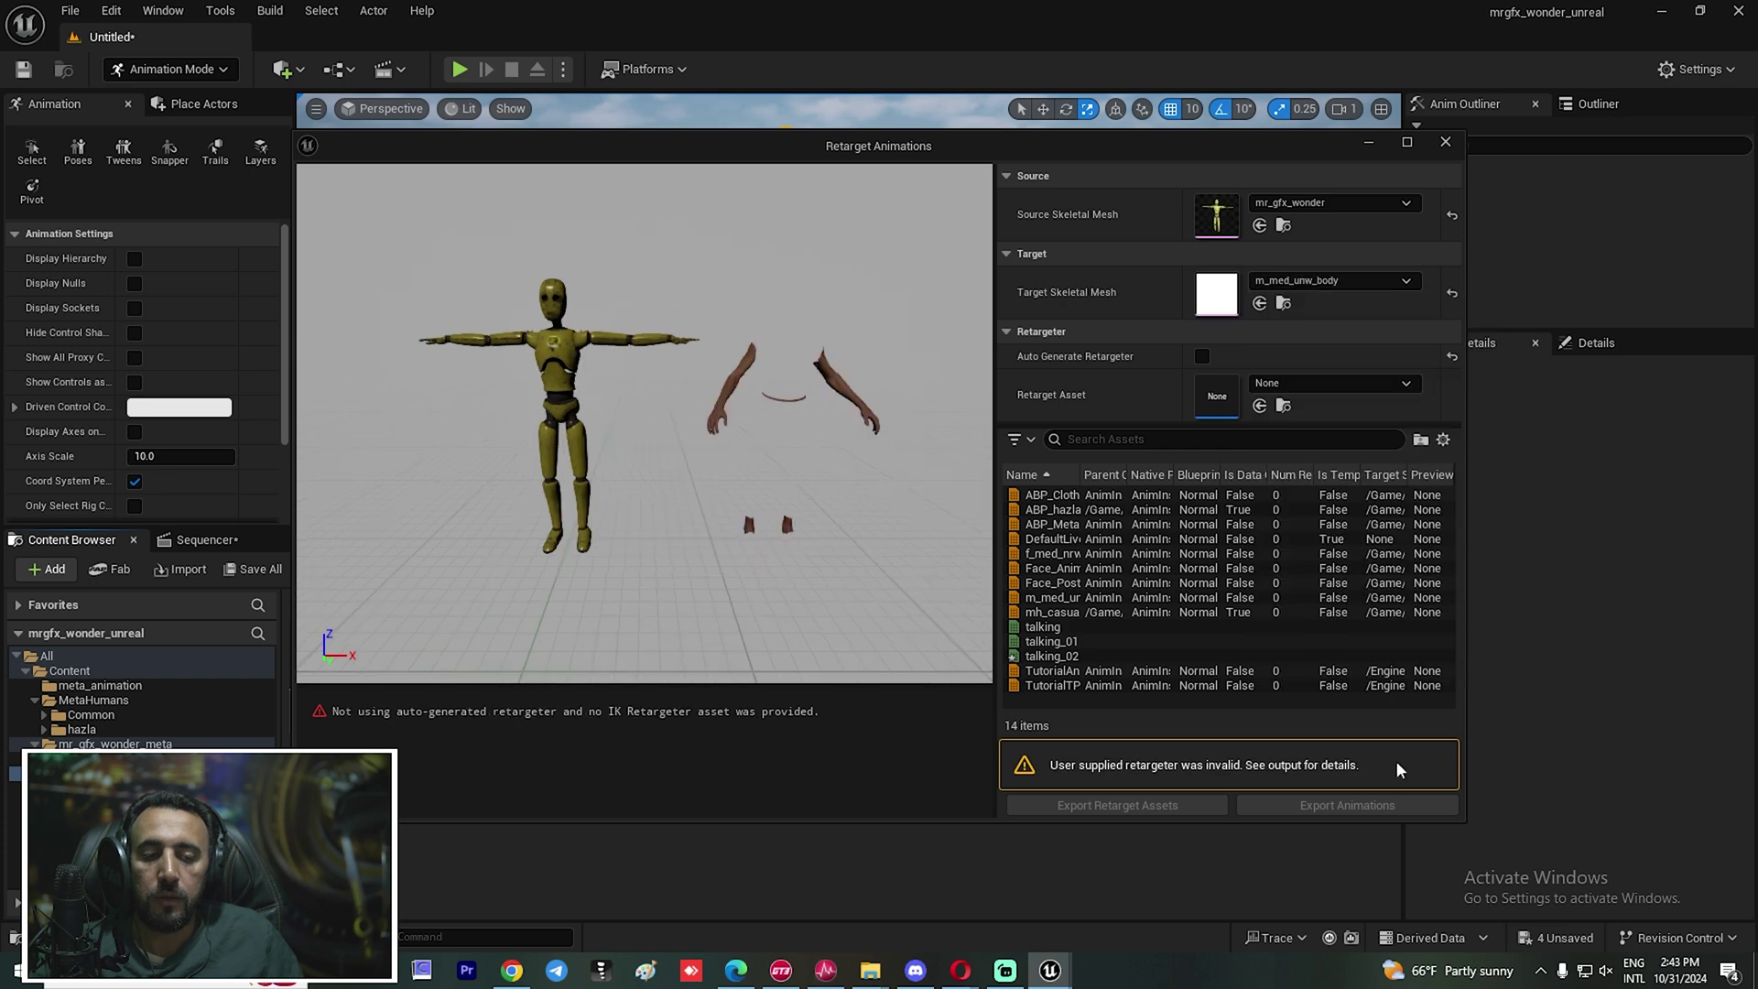
Use MRGFX_wonder_metahuman as the retarget asset, leaving the automatic retargeter generation off
click(1202, 356)
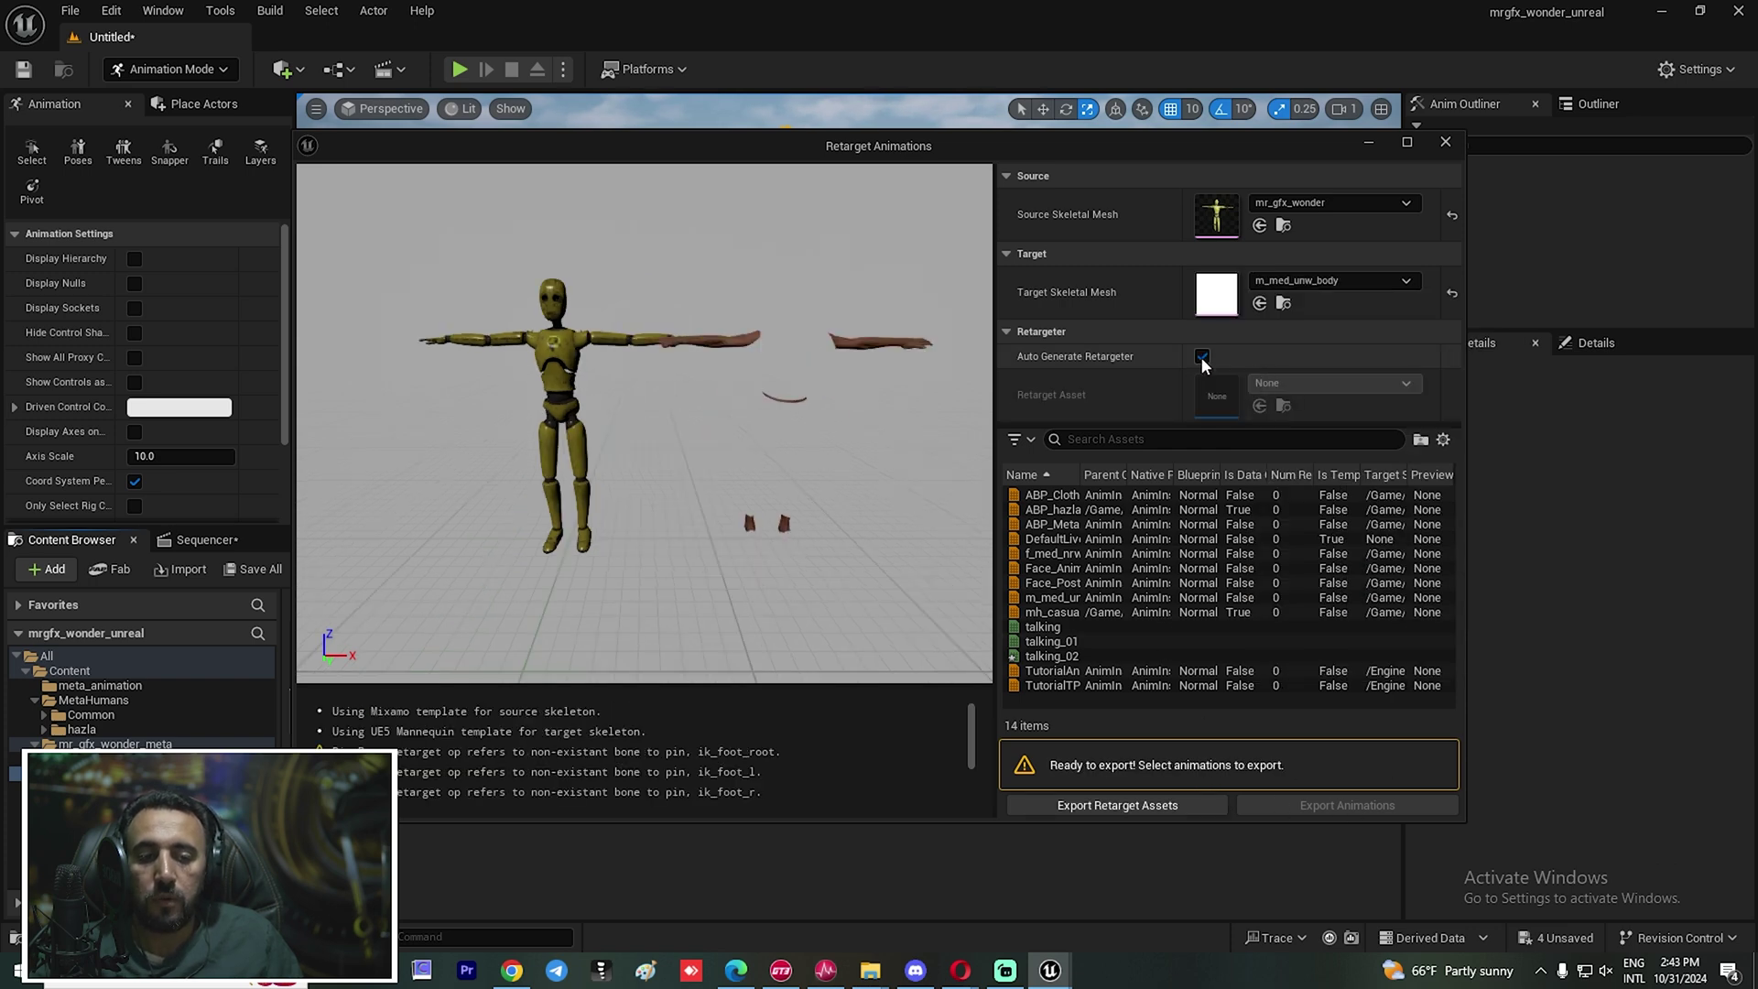
click(1201, 356)
click(1319, 384)
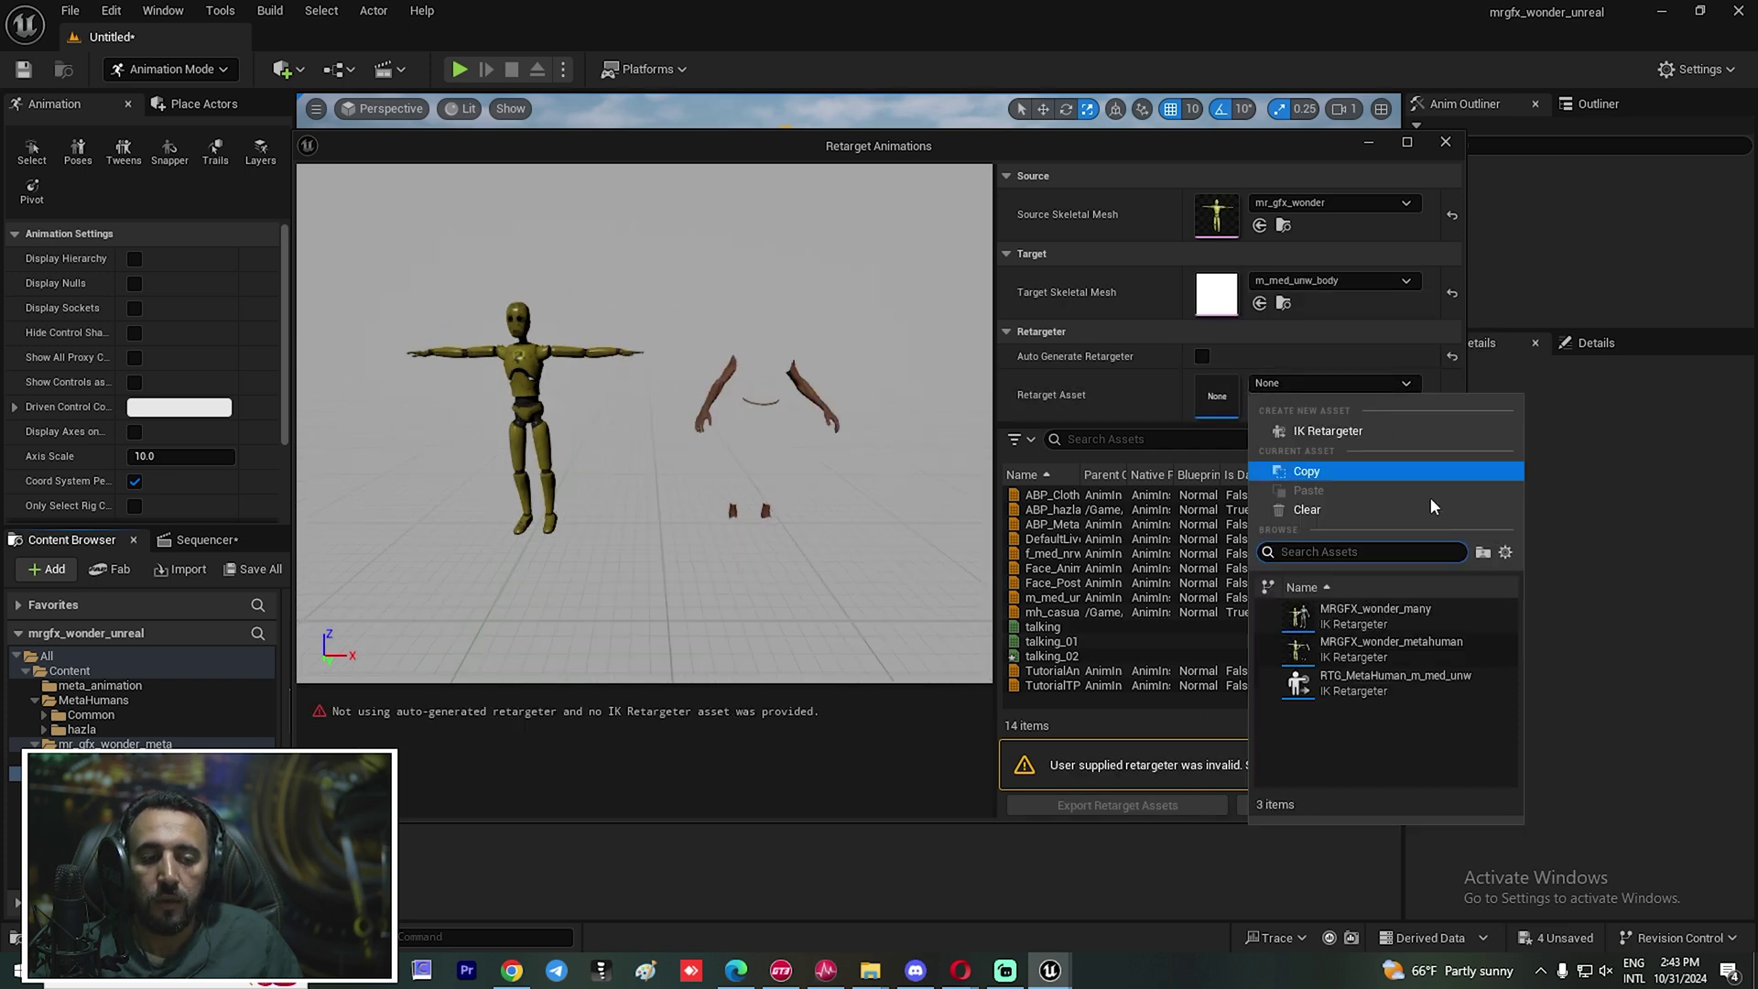
click(1349, 646)
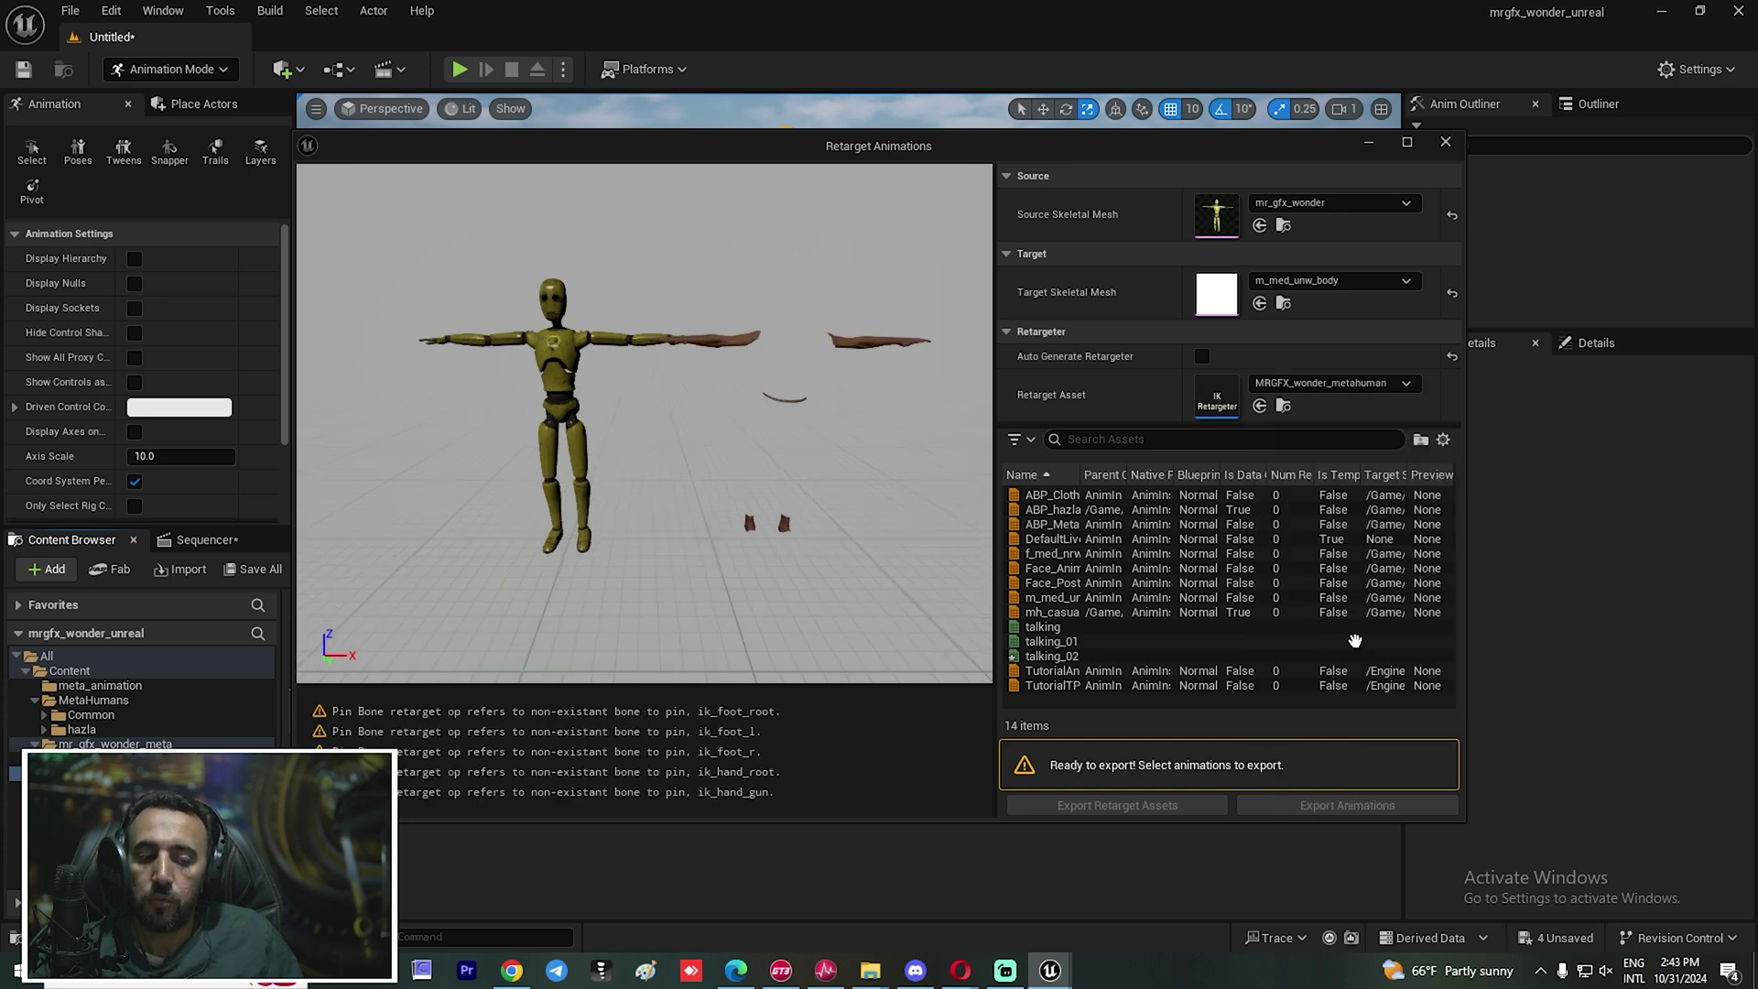
Export the retargeted talking_02 animation to the meta_animation folder with the default batch export options
click(1067, 657)
click(1281, 805)
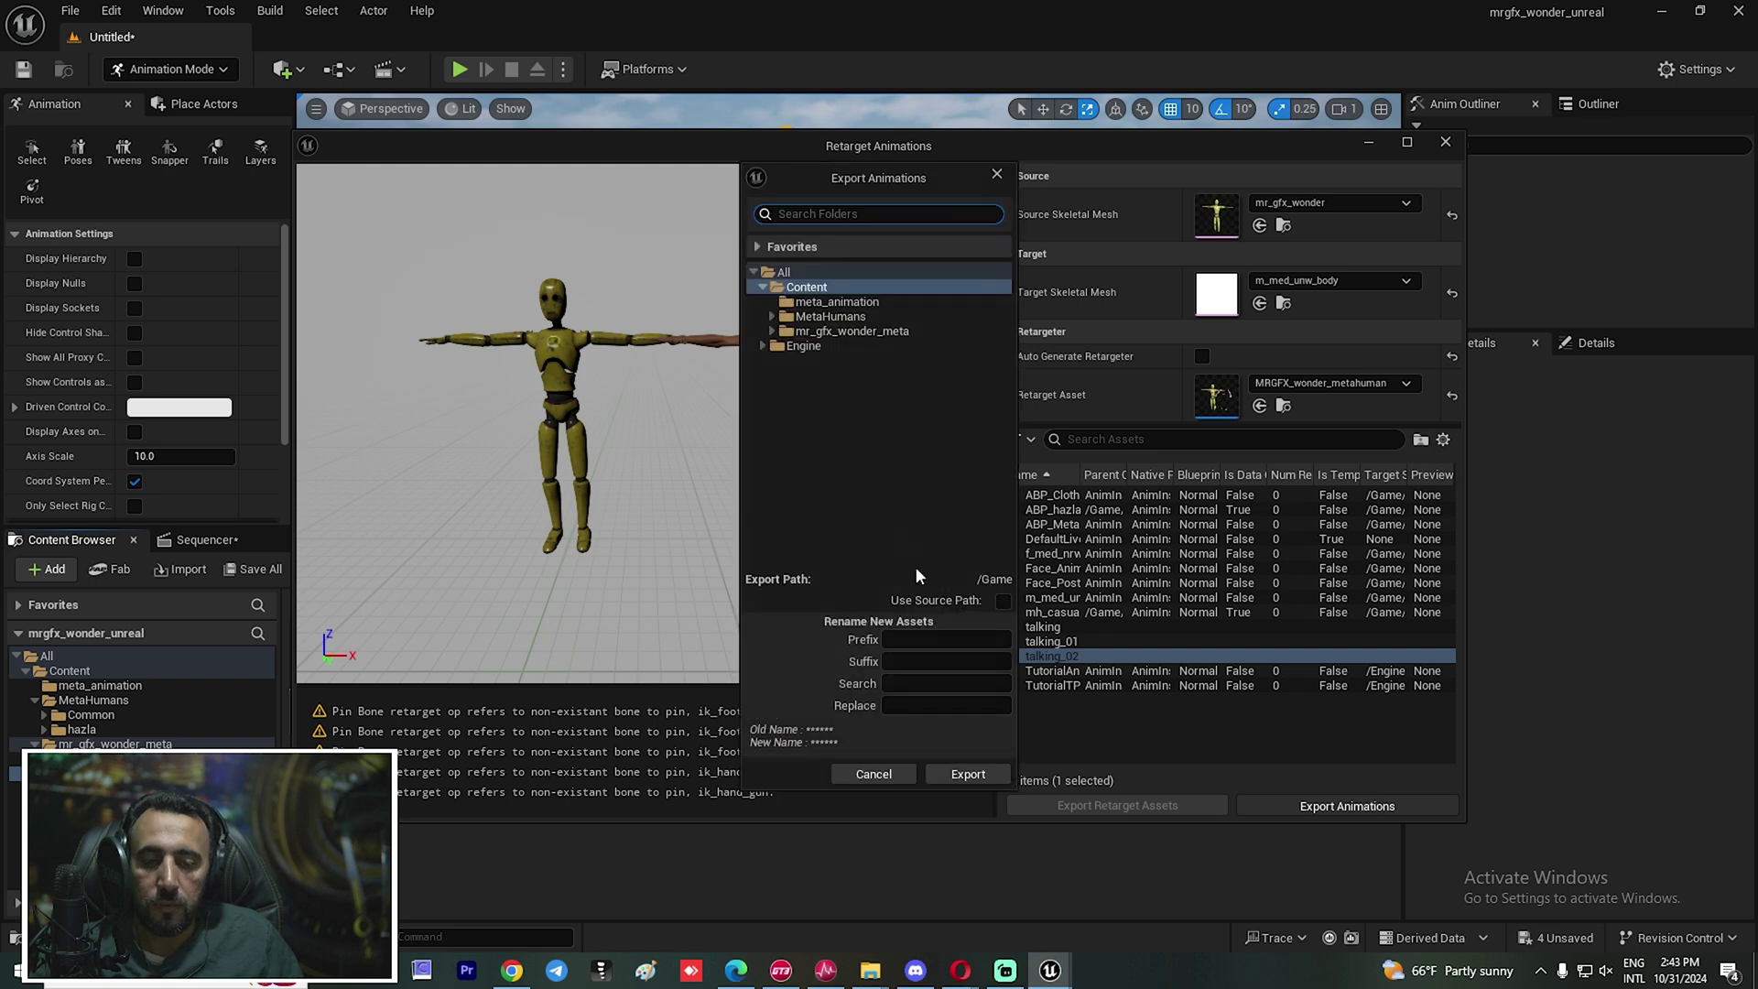
click(835, 303)
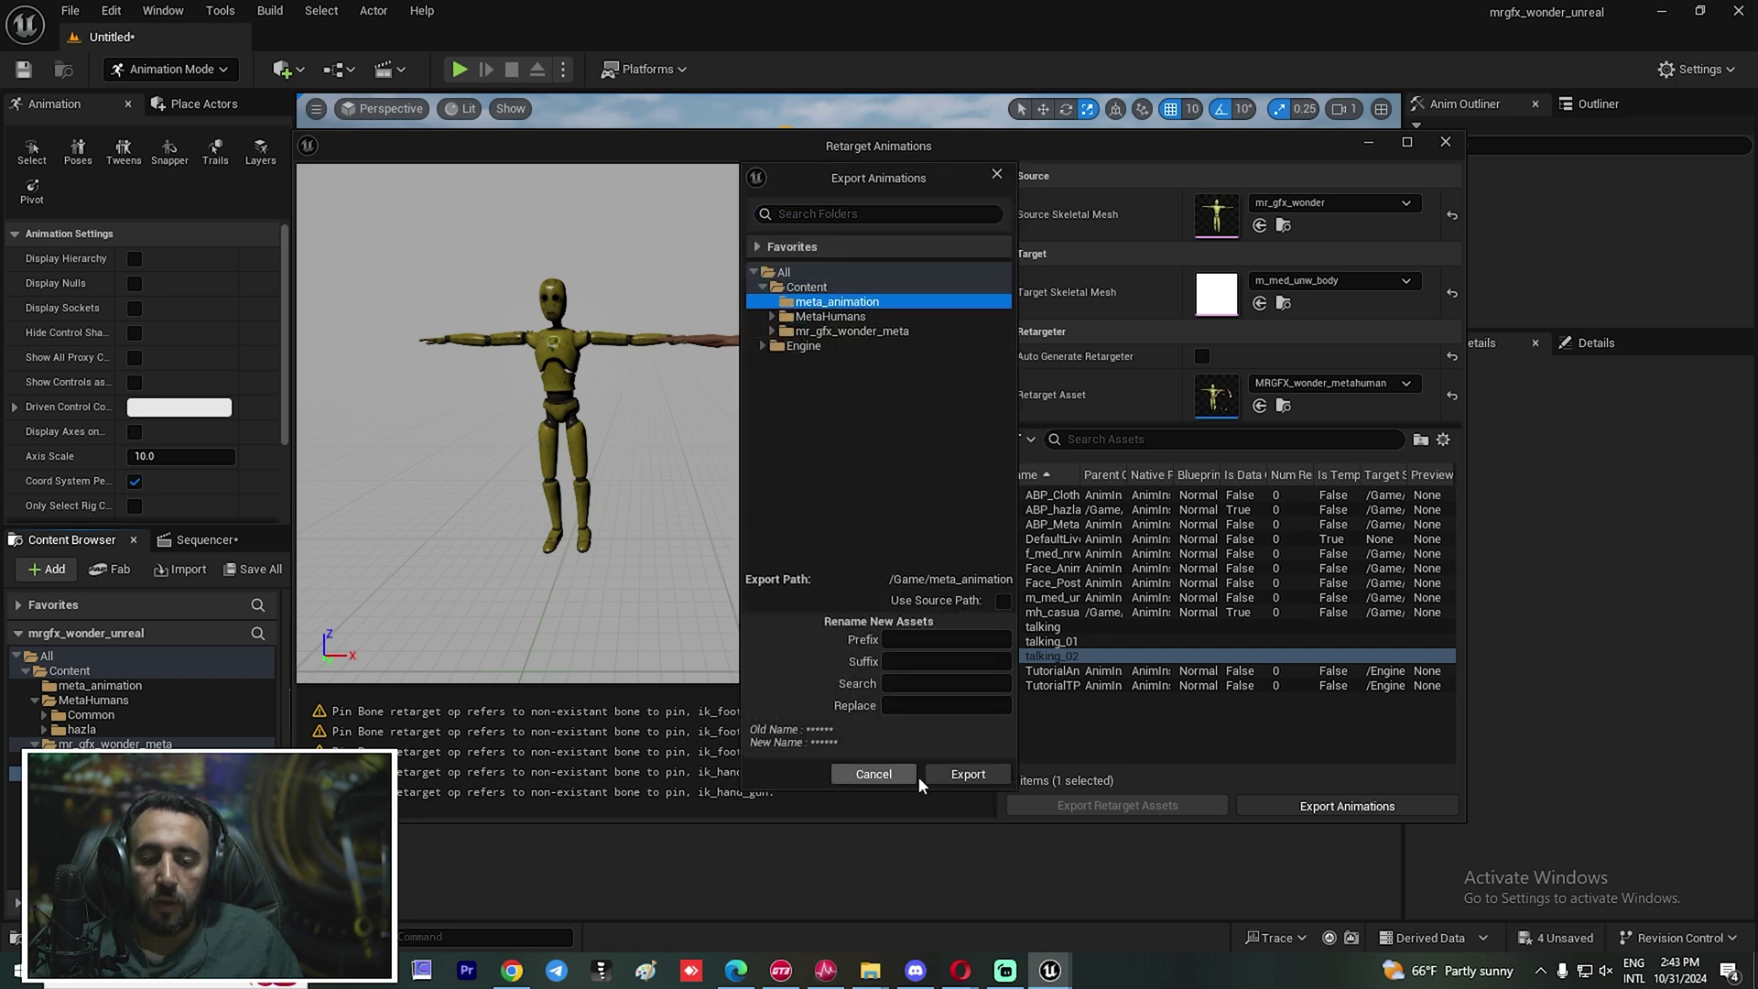
click(969, 775)
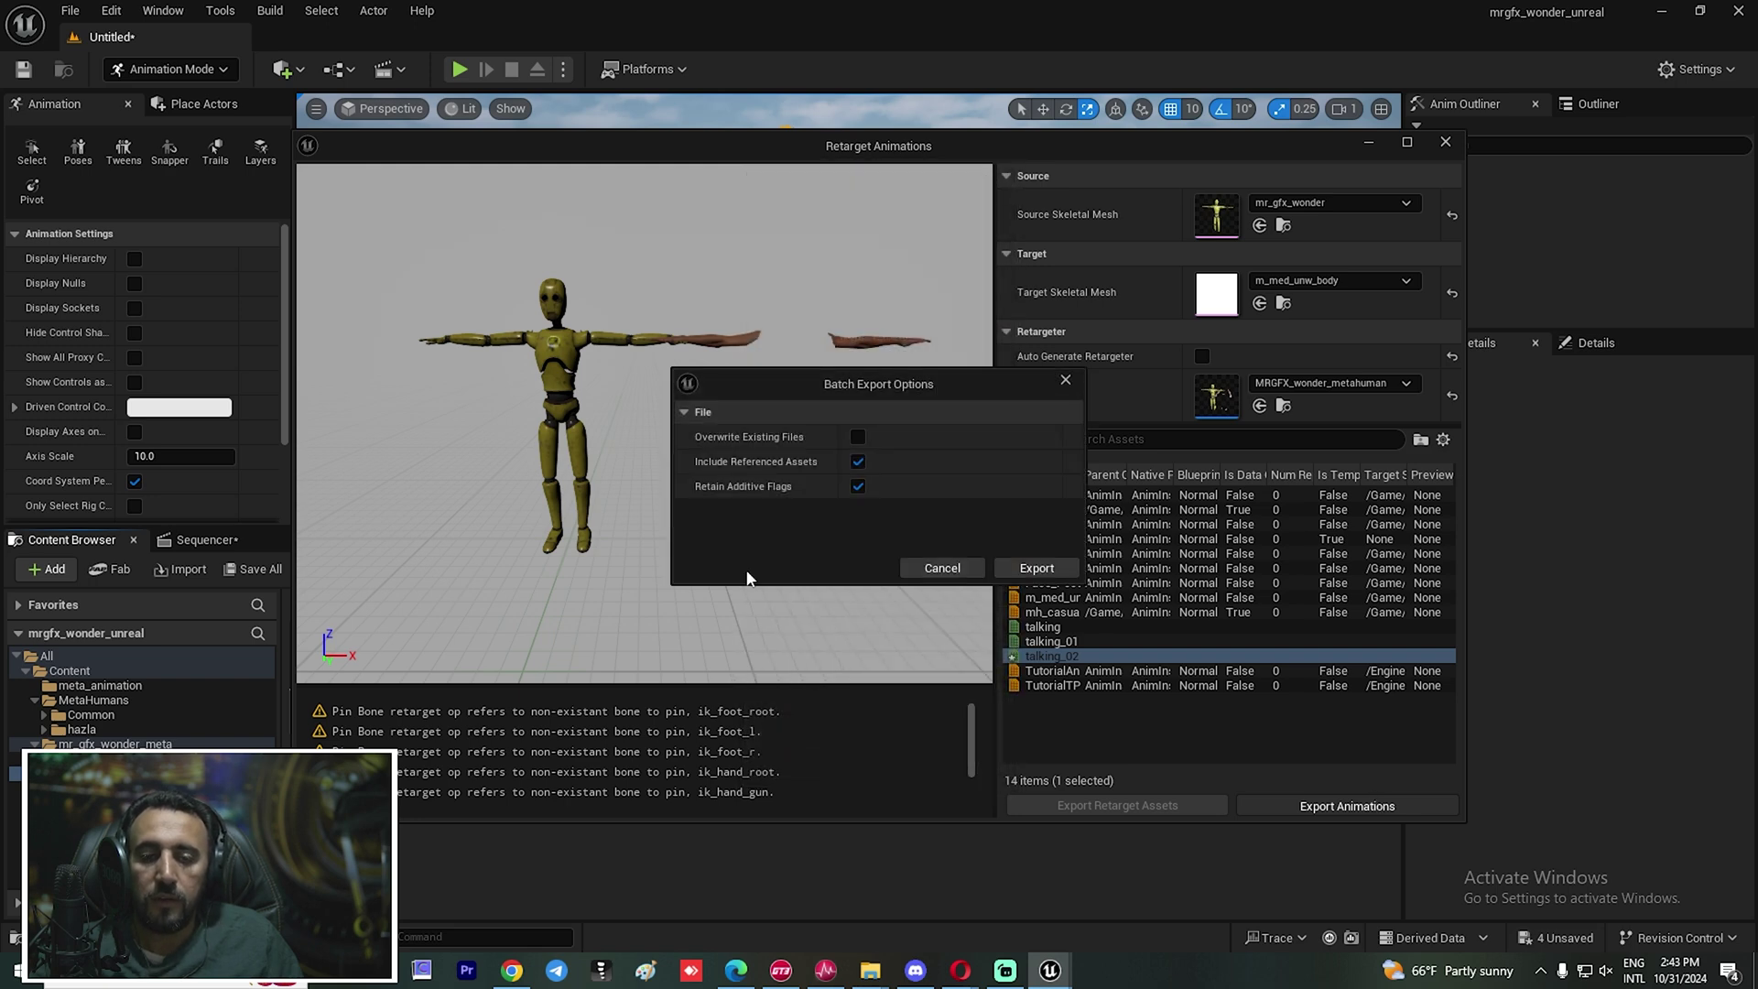
click(1026, 573)
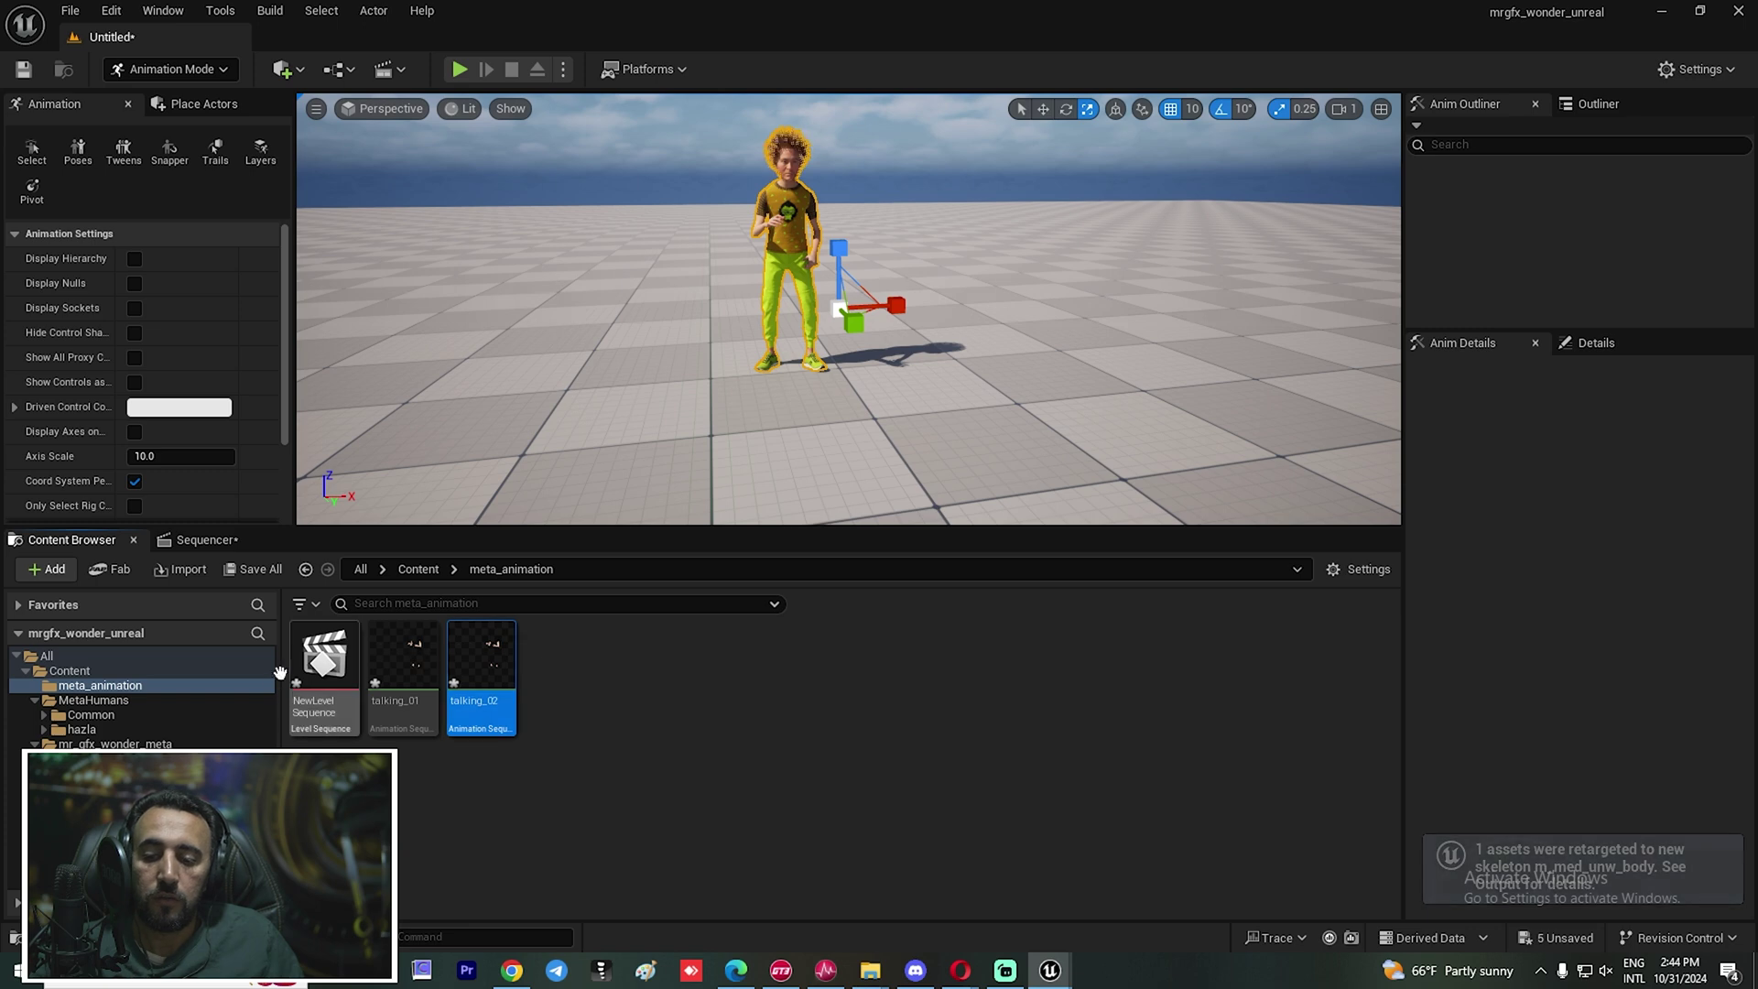
Preview the retargeted talking_02 animation from the meta_animation folder and close its editor
double_click(495, 656)
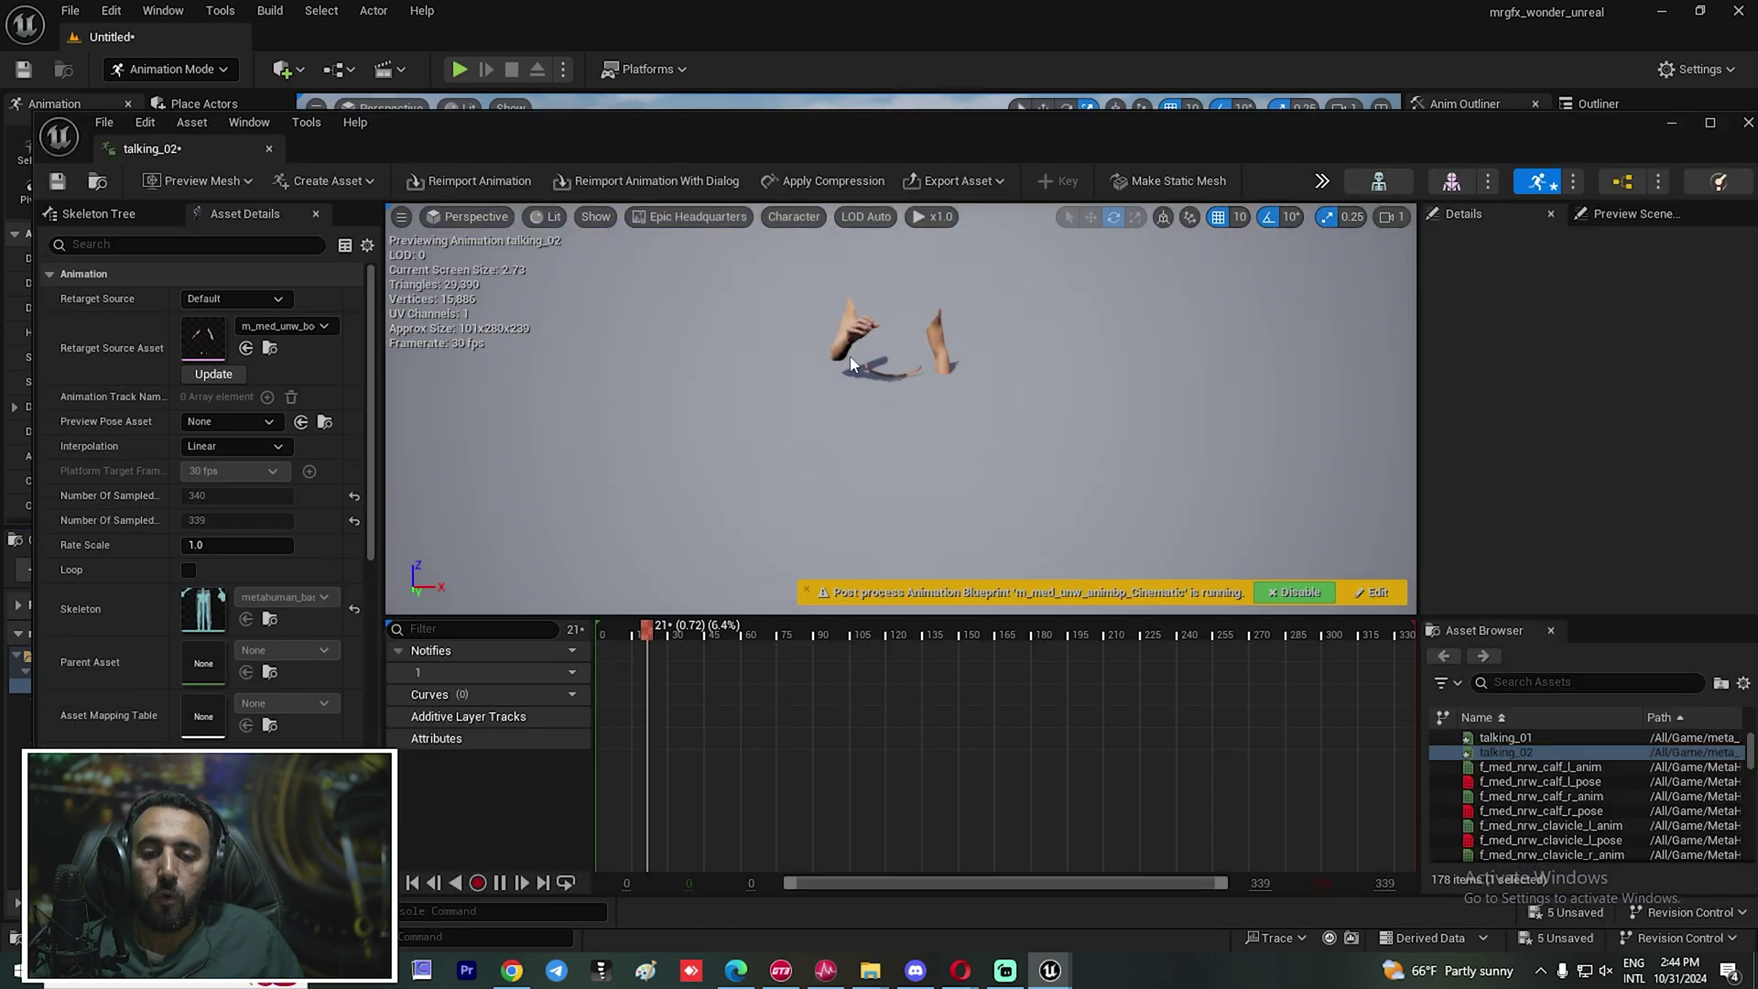
drag(792, 307, 810, 334)
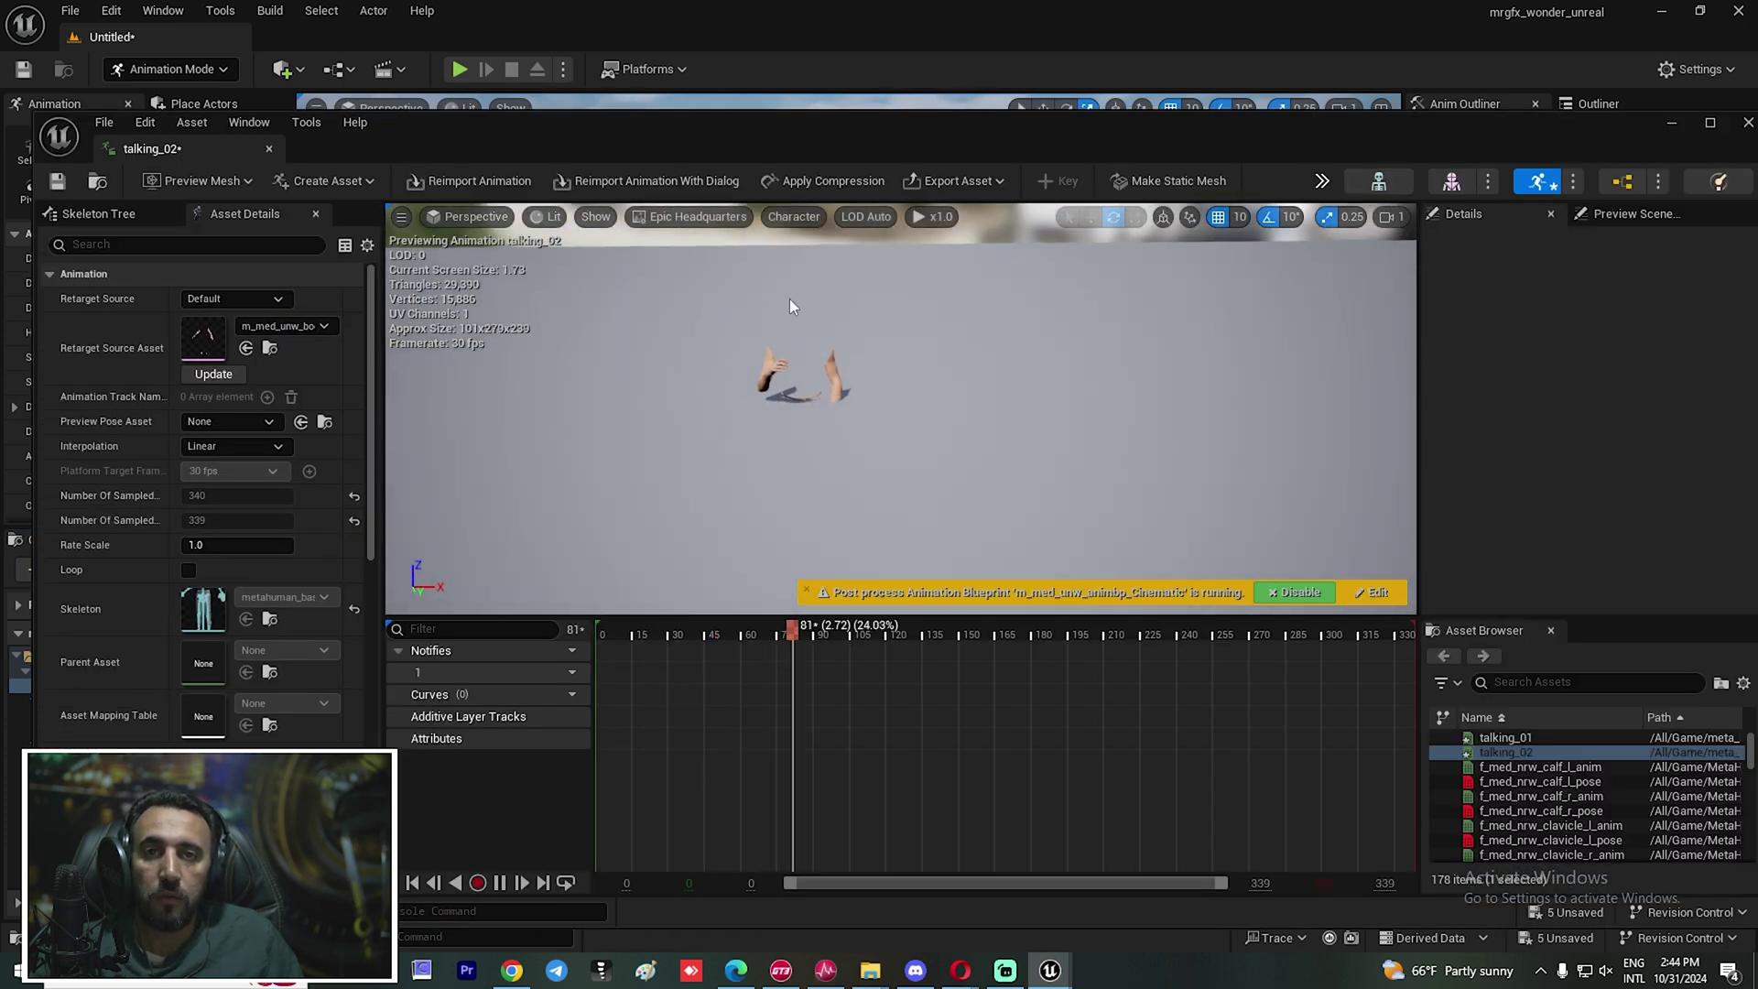
click(1748, 122)
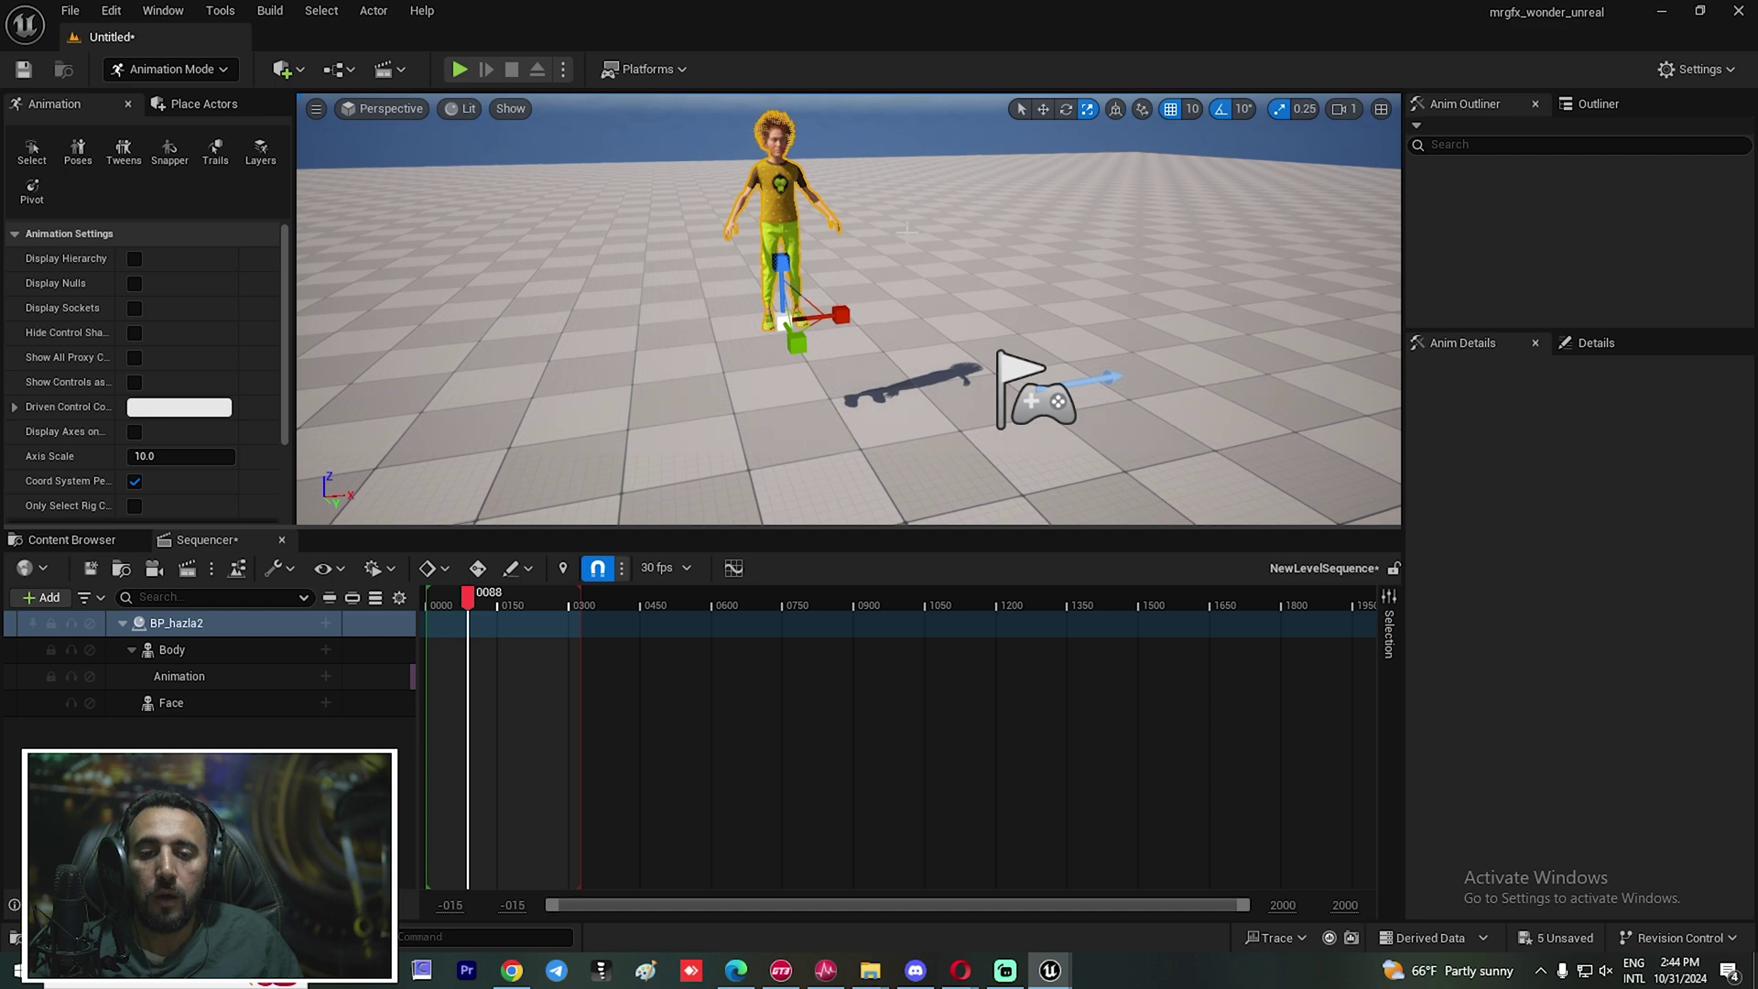
Select BP_hazla2 in the level and add the talking_02 animation to its Body animation track
right_drag(907, 229, 850, 266)
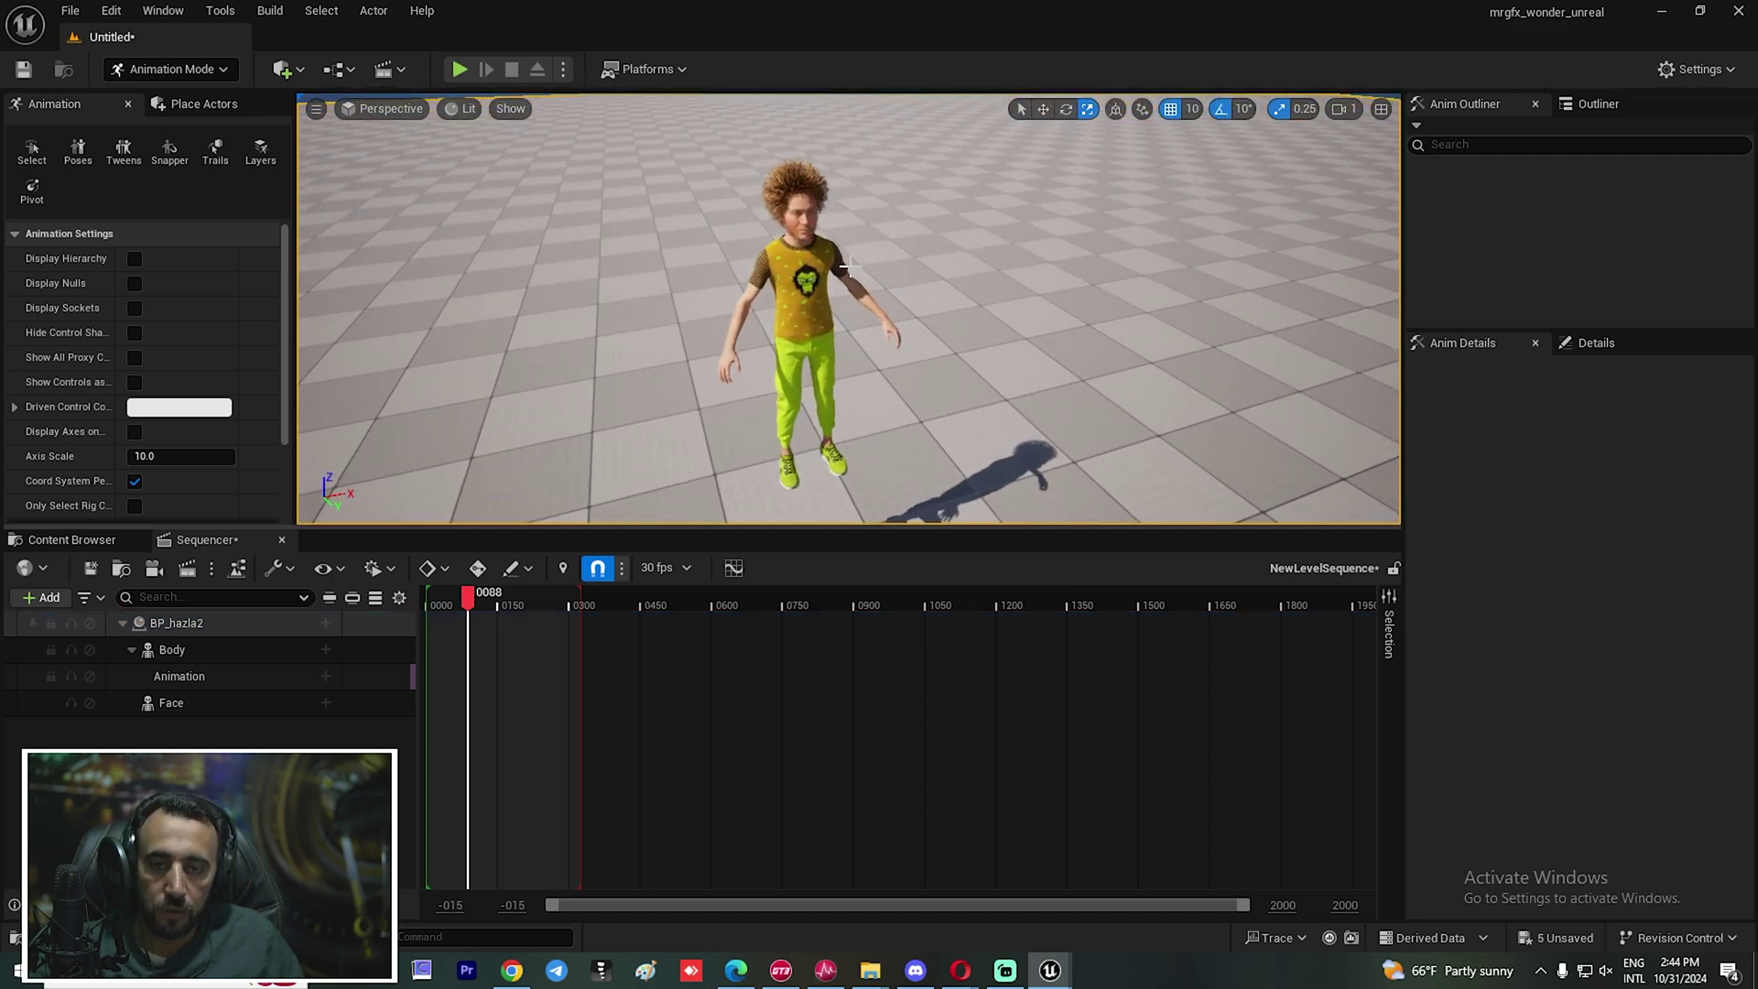
click(850, 266)
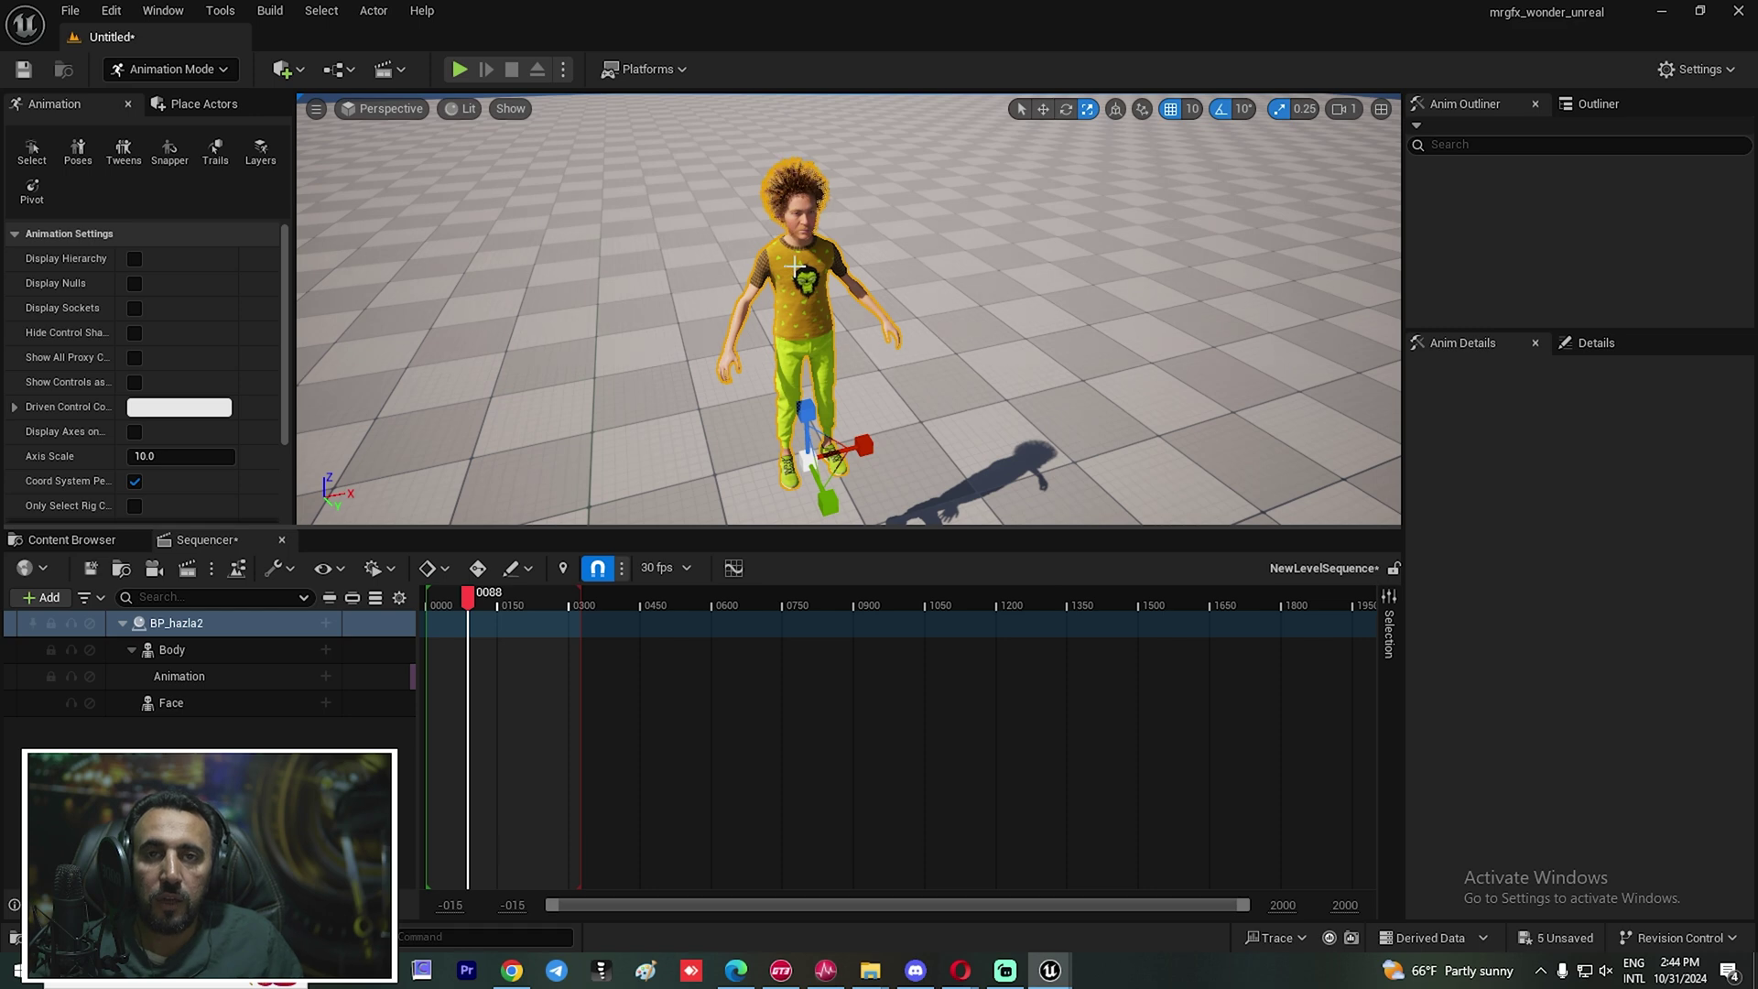
click(325, 675)
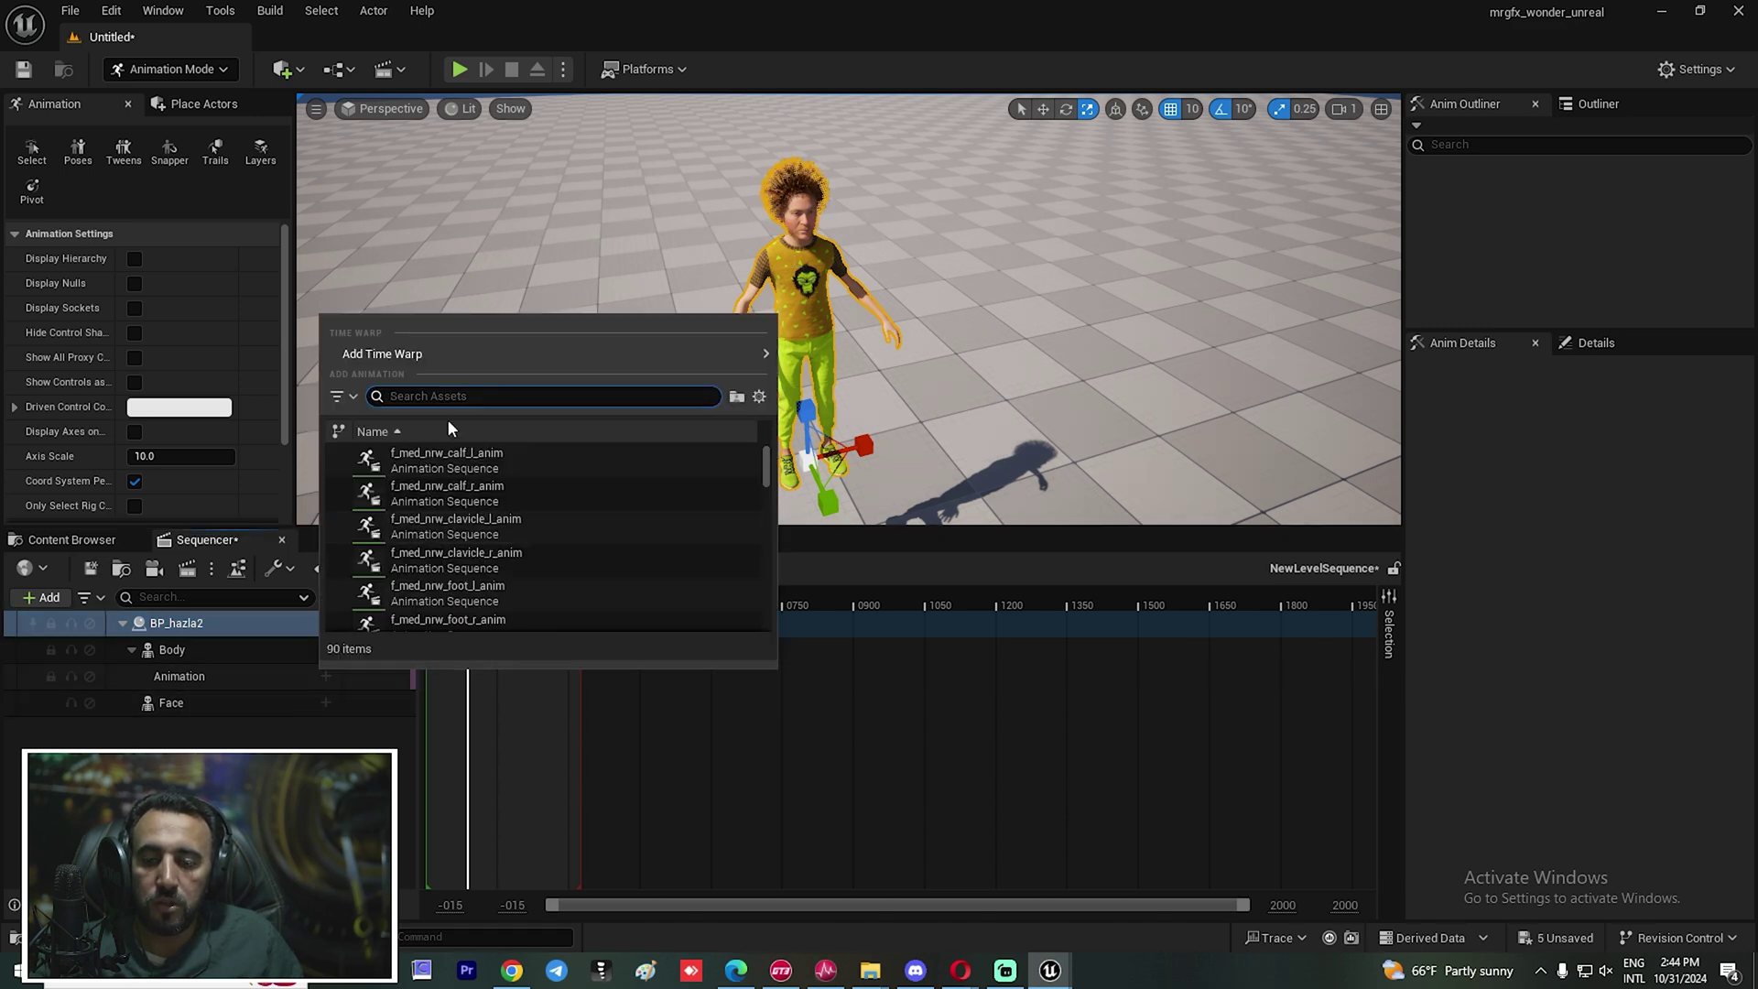
text(tal)
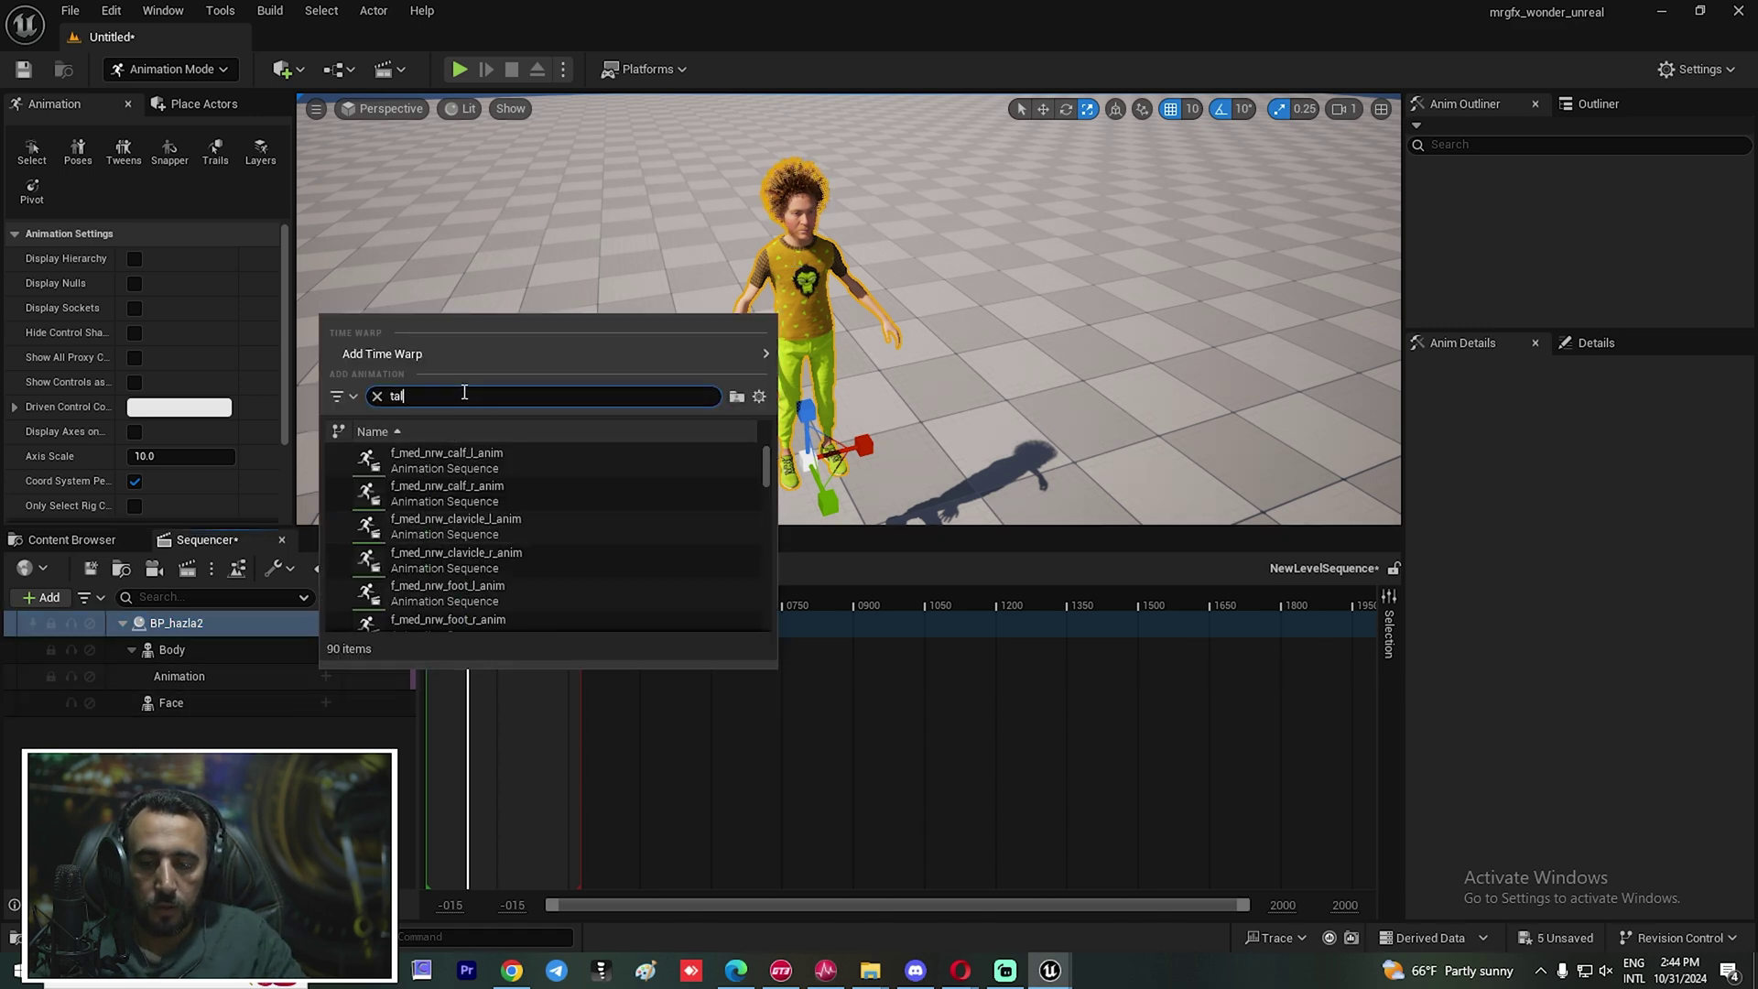
text(king)
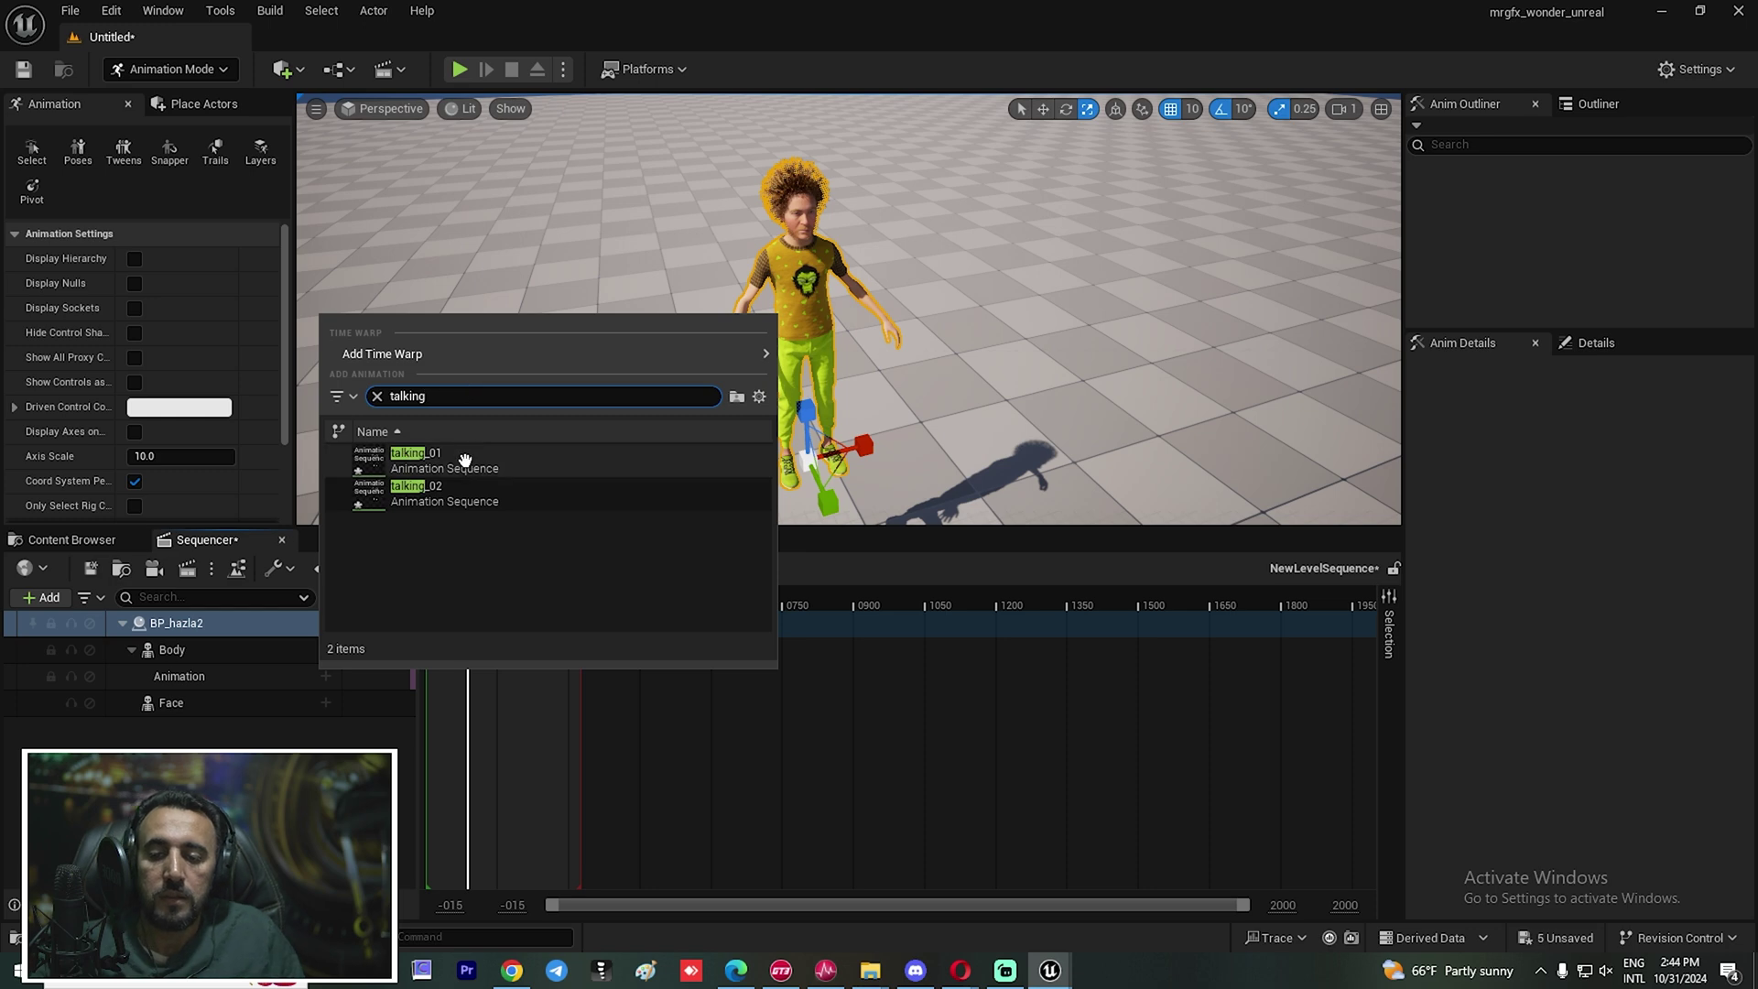
click(439, 493)
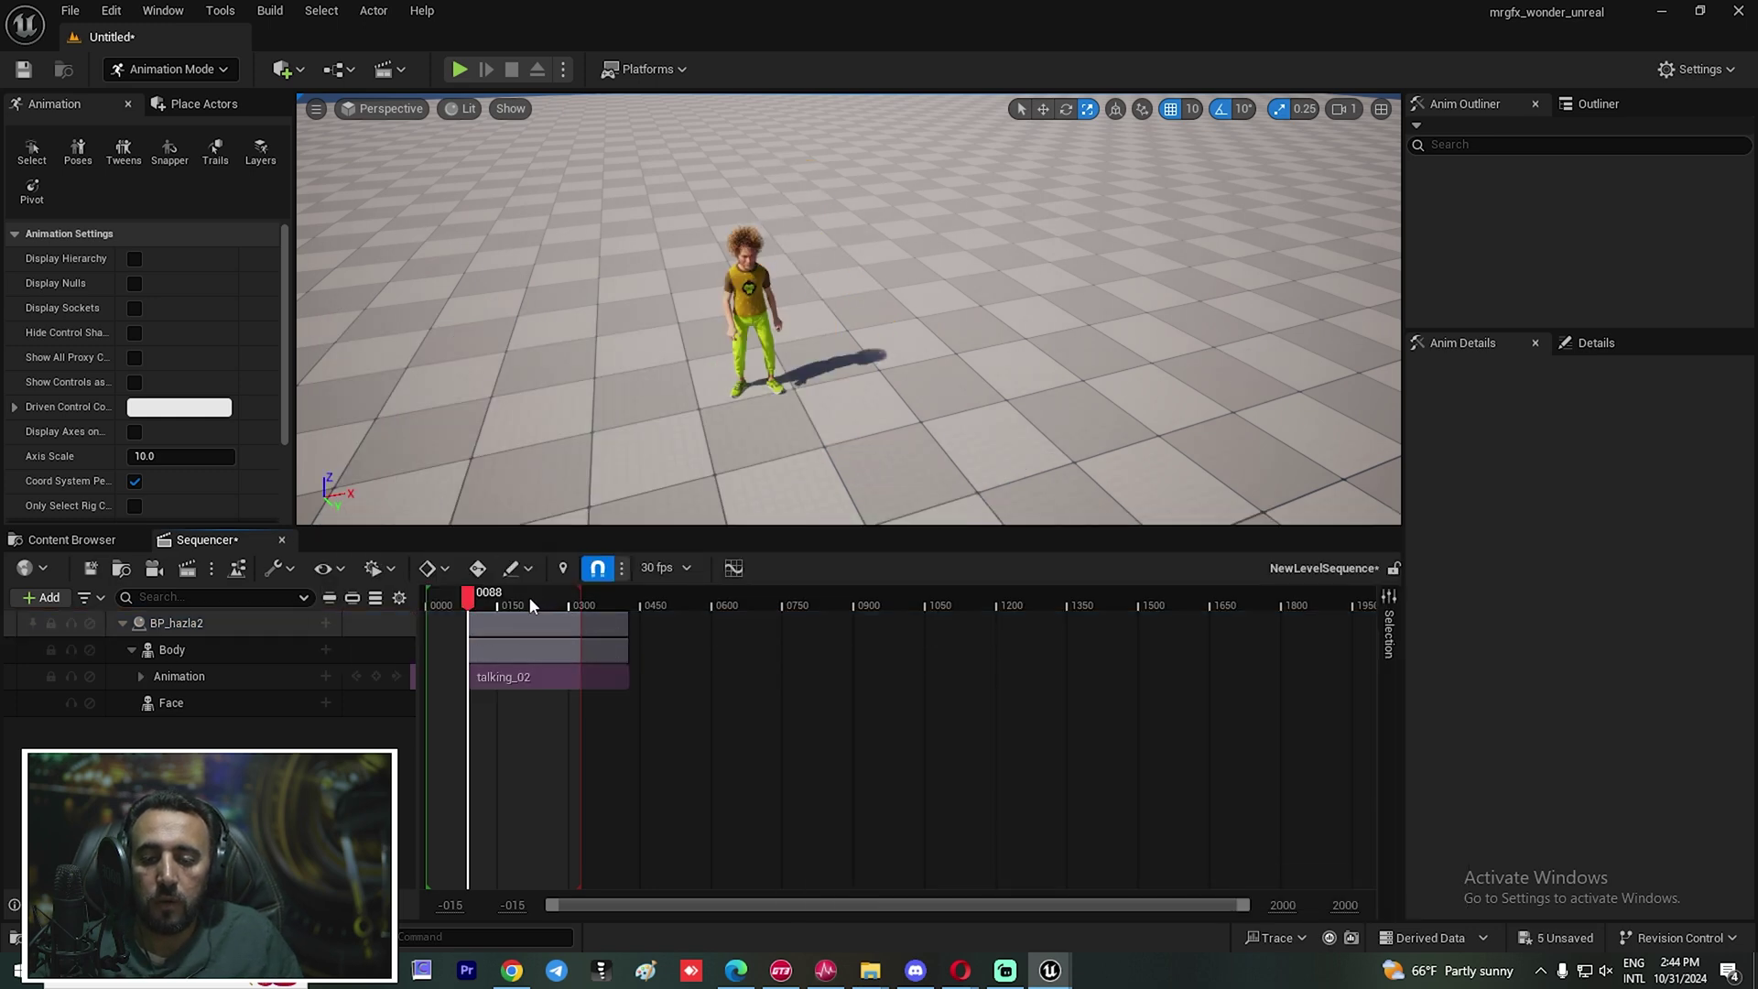
Move the talking_02 clip to start at frame 0 and play the sequence from the beginning
drag(516, 625, 473, 625)
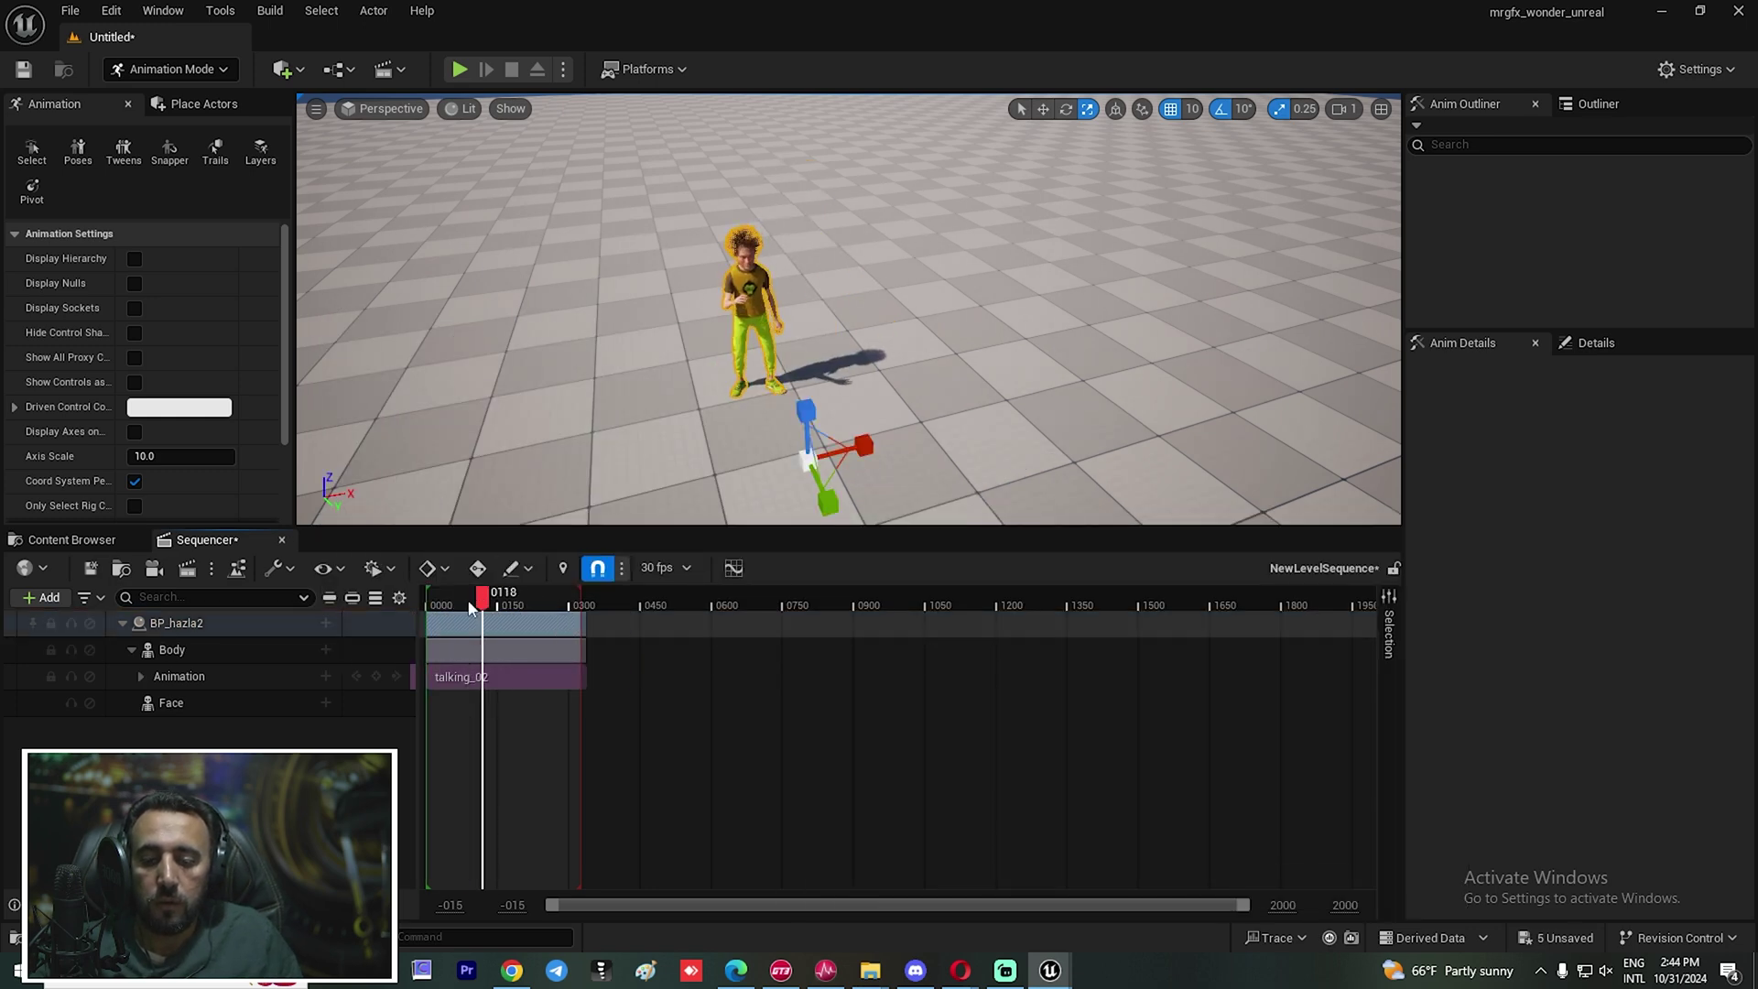
click(431, 597)
key(space)
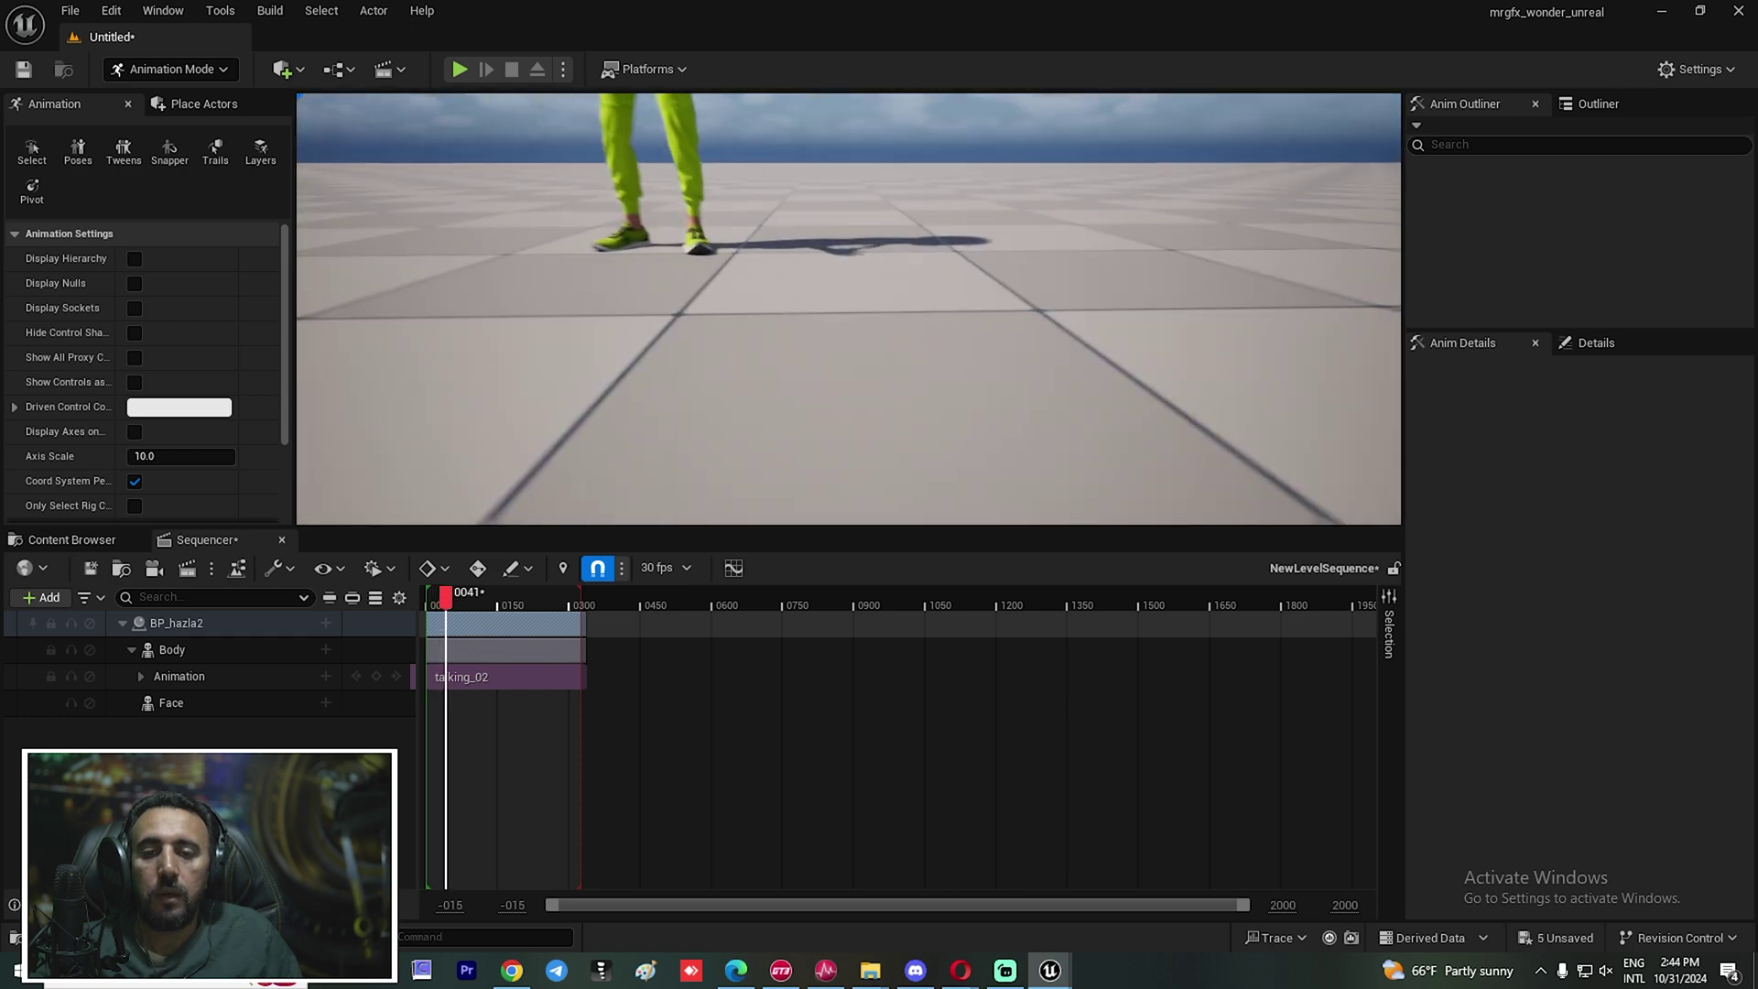